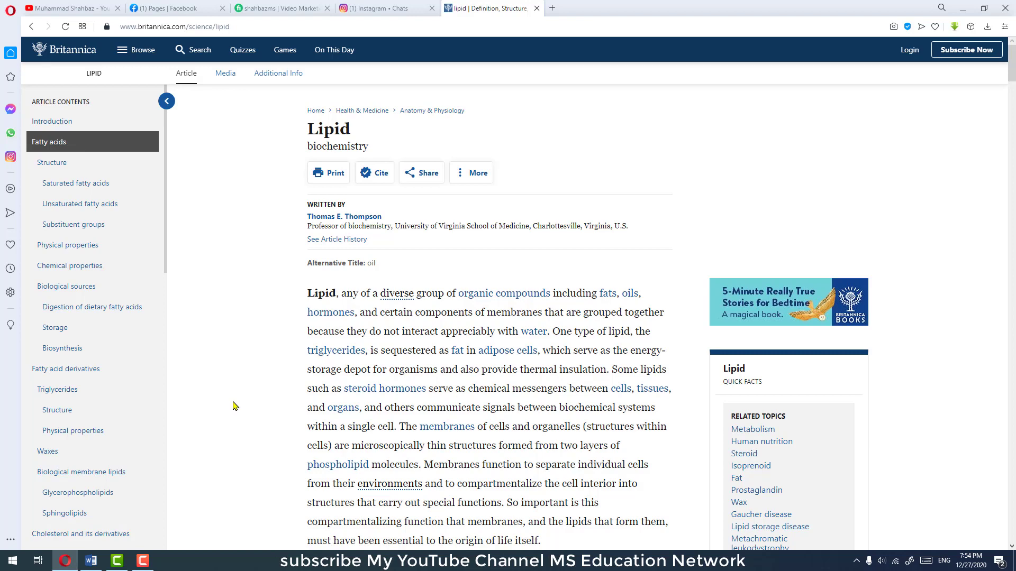
# Step: Check the blank Word document, go back to the Lipid article's Introduction section, then return to Word
pyautogui.click(91, 560)
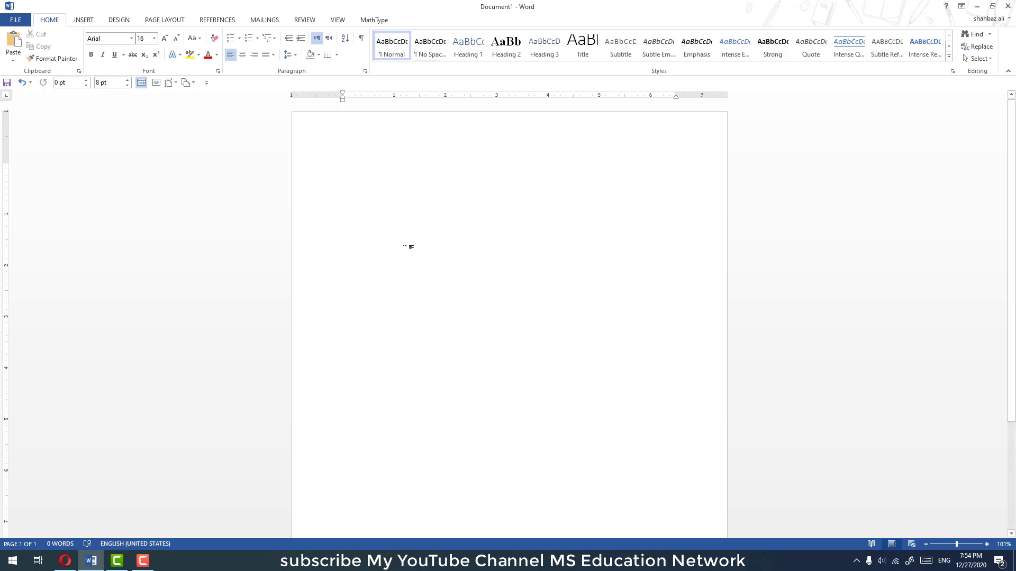
pyautogui.click(62, 565)
pyautogui.scroll(2, 400, 248)
pyautogui.scroll(5, 508, 270)
pyautogui.scroll(8, 498, 294)
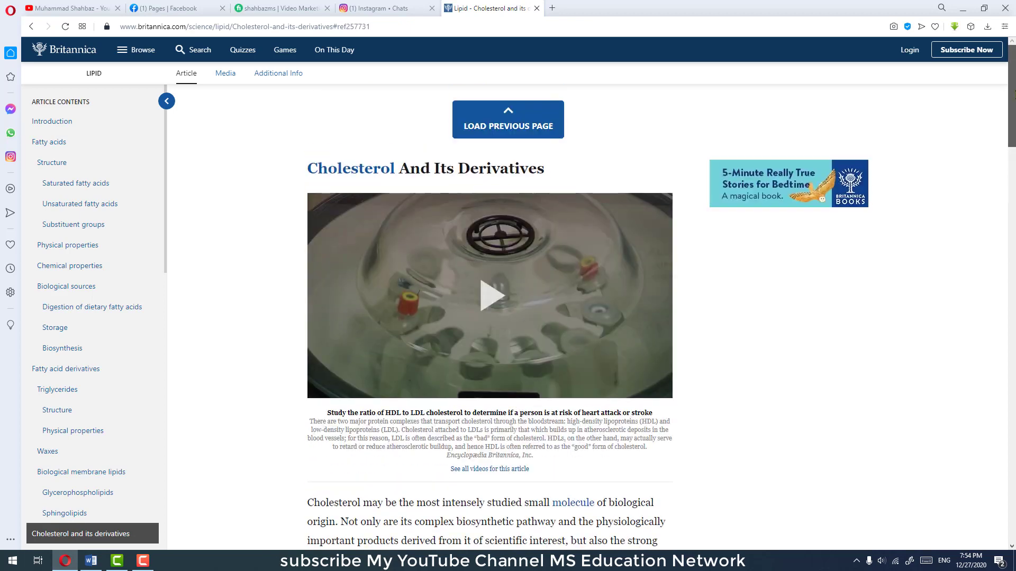
pyautogui.click(75, 126)
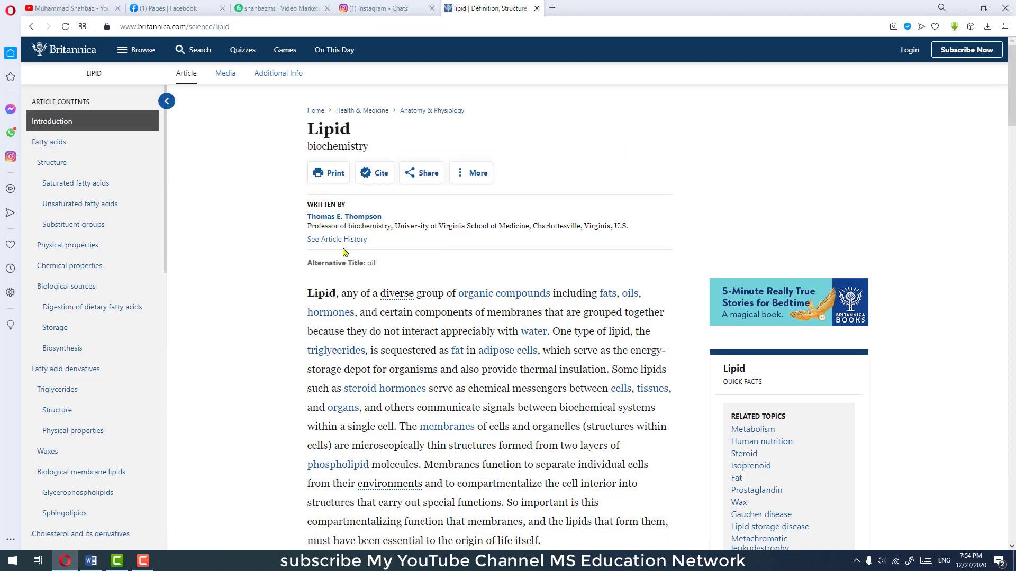
pyautogui.hotkey('alt', 'Tab')
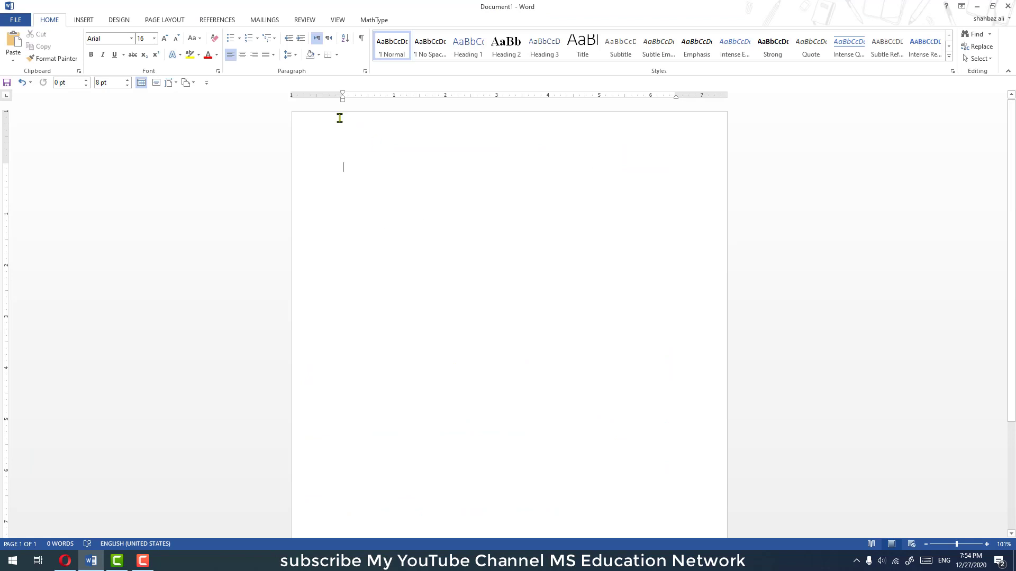
# Step: Set the Word document to A4 paper with Normal margins, then return to the Britannica article
pyautogui.click(166, 20)
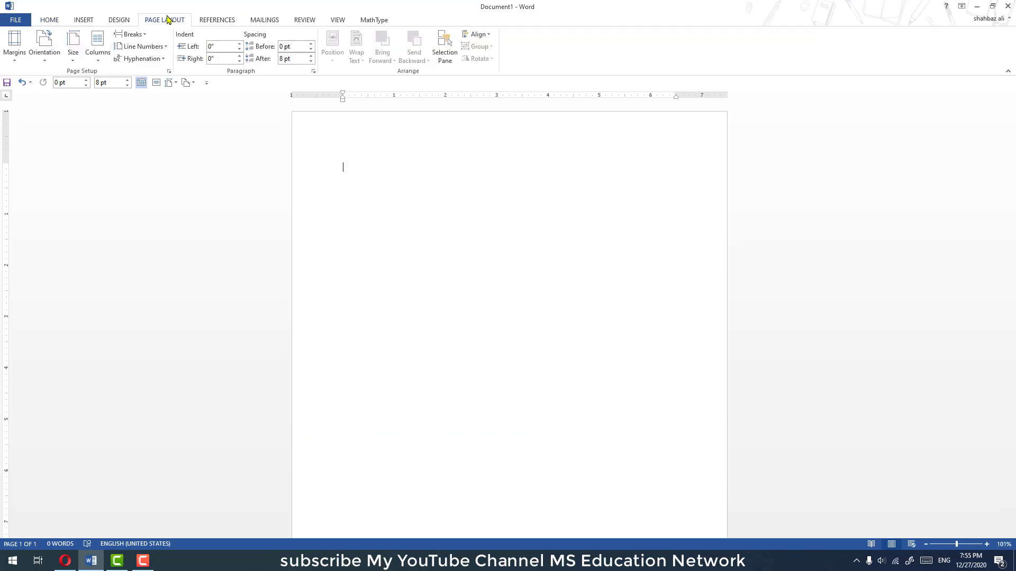
pyautogui.click(75, 60)
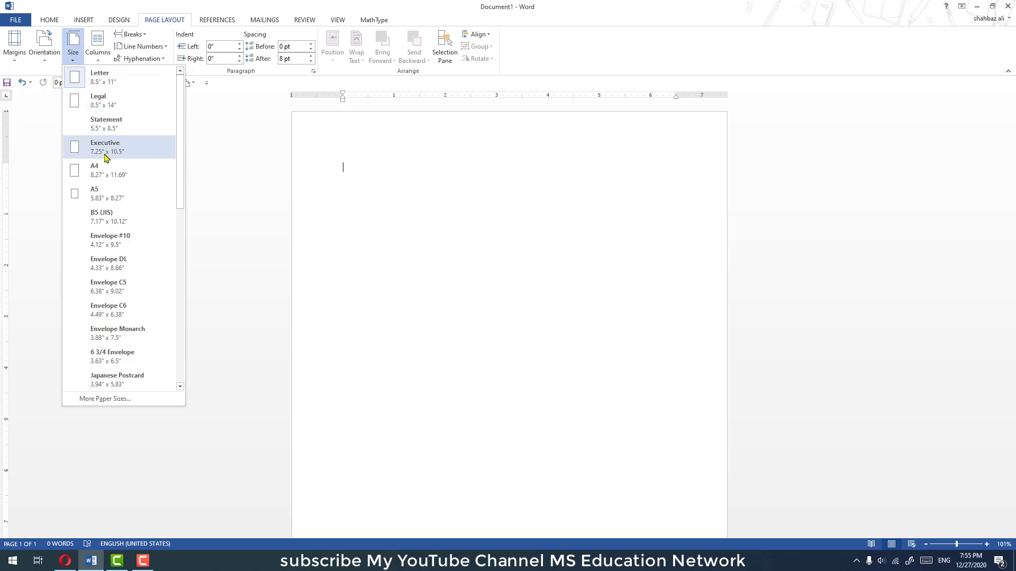
pyautogui.click(95, 174)
pyautogui.click(24, 47)
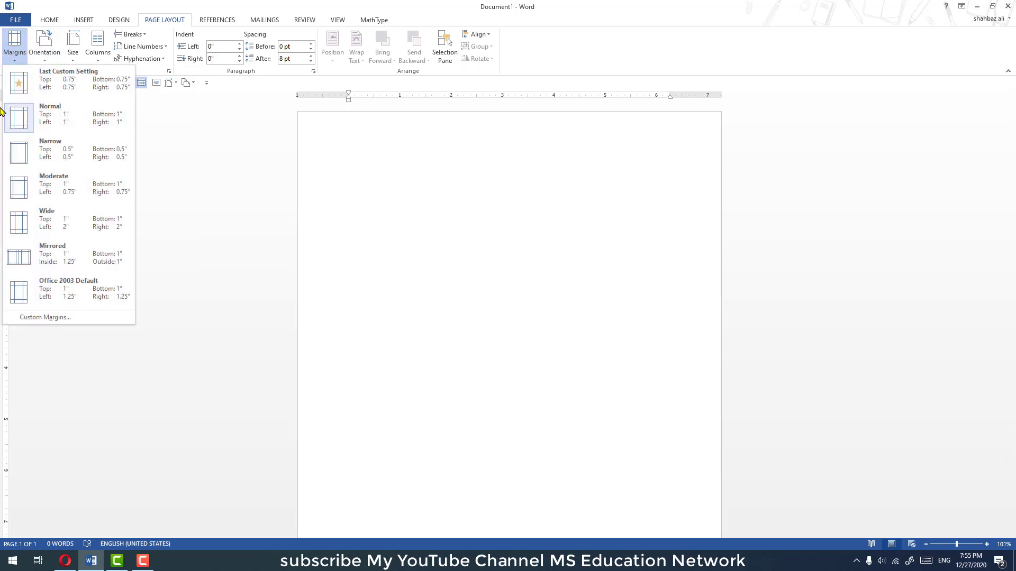
pyautogui.click(37, 117)
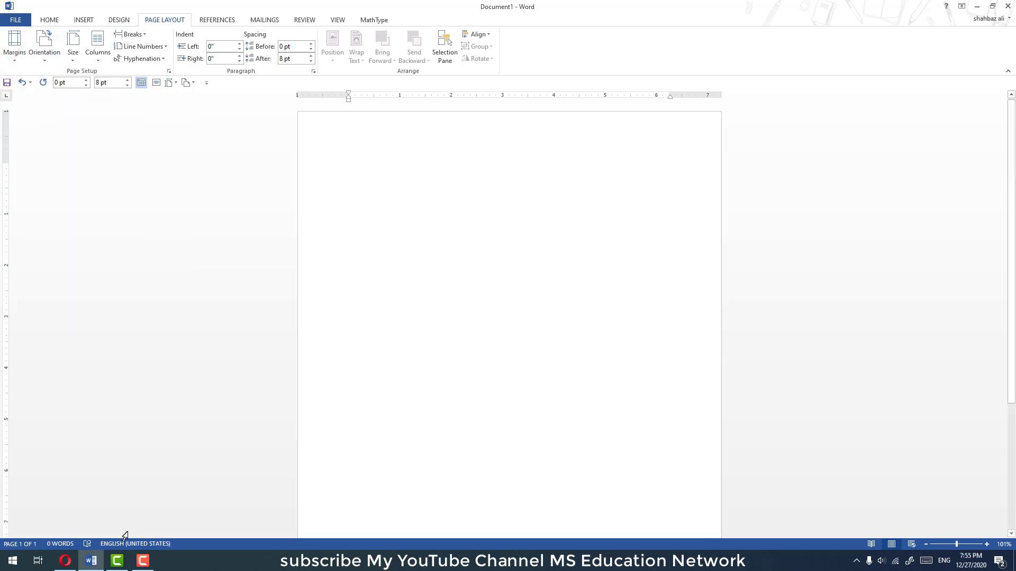
pyautogui.click(65, 561)
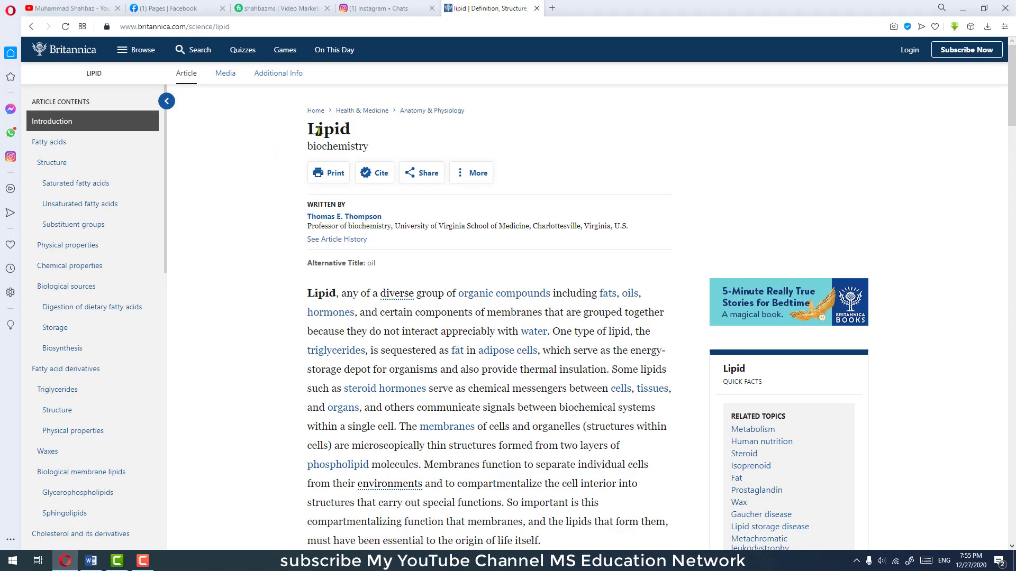
# Step: Copy the article's 'Lipid' title into the Word document as its first line
pyautogui.moveTo(308, 129); pyautogui.dragTo(358, 132)
pyautogui.hotkey('ctrl', 'c')
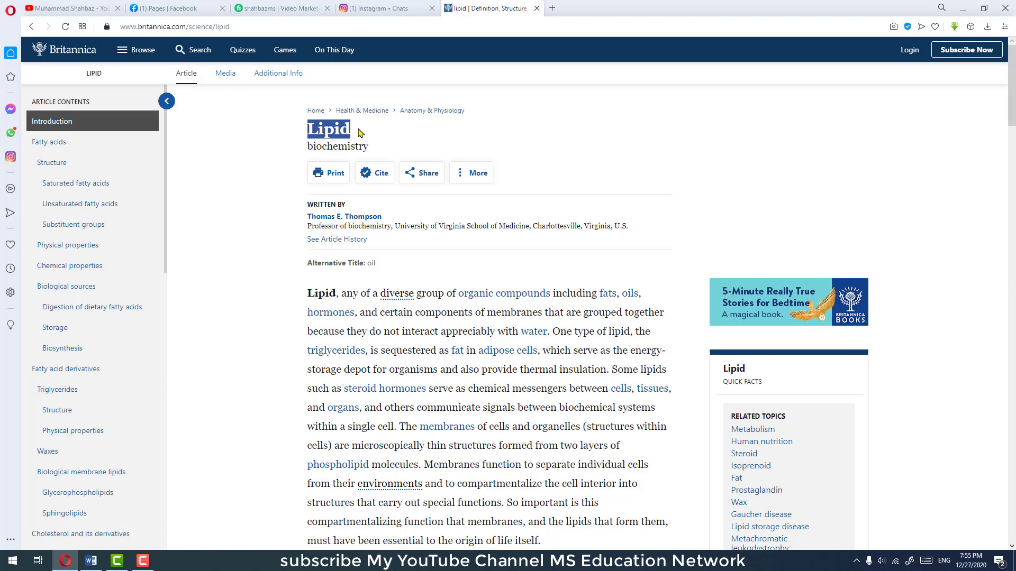
pyautogui.click(75, 566)
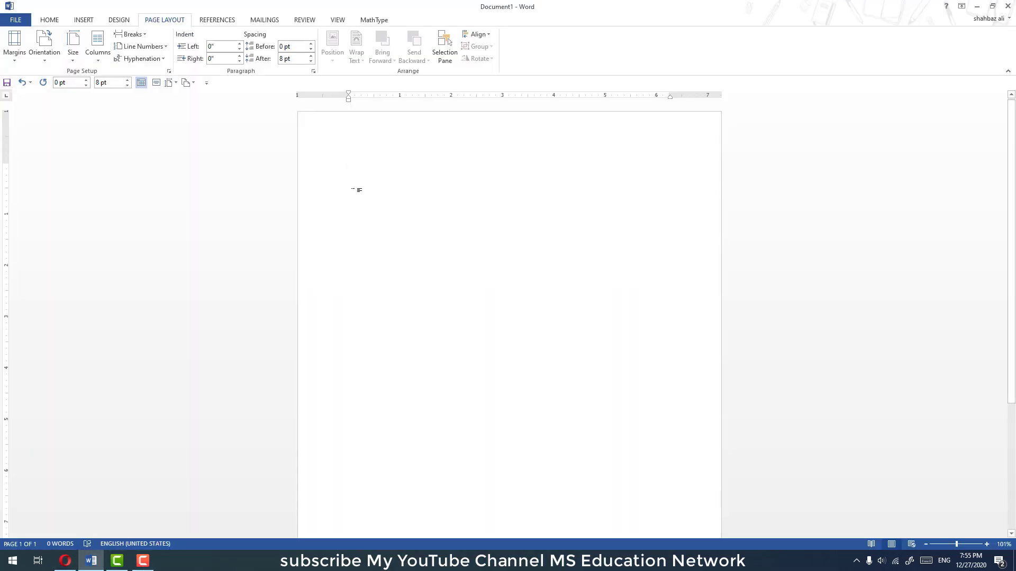
pyautogui.hotkey('ctrl', 'v')
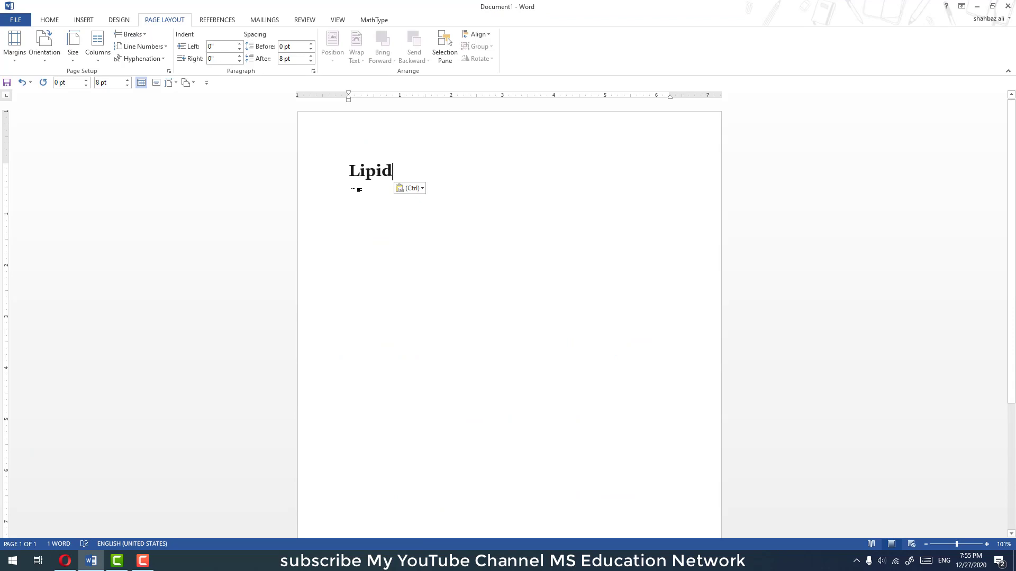
pyautogui.click(358, 190)
# Step: Copy the article's introductory paragraph and return to Word
pyautogui.hotkey('alt', 'Tab')
pyautogui.scroll(-2, 308, 189)
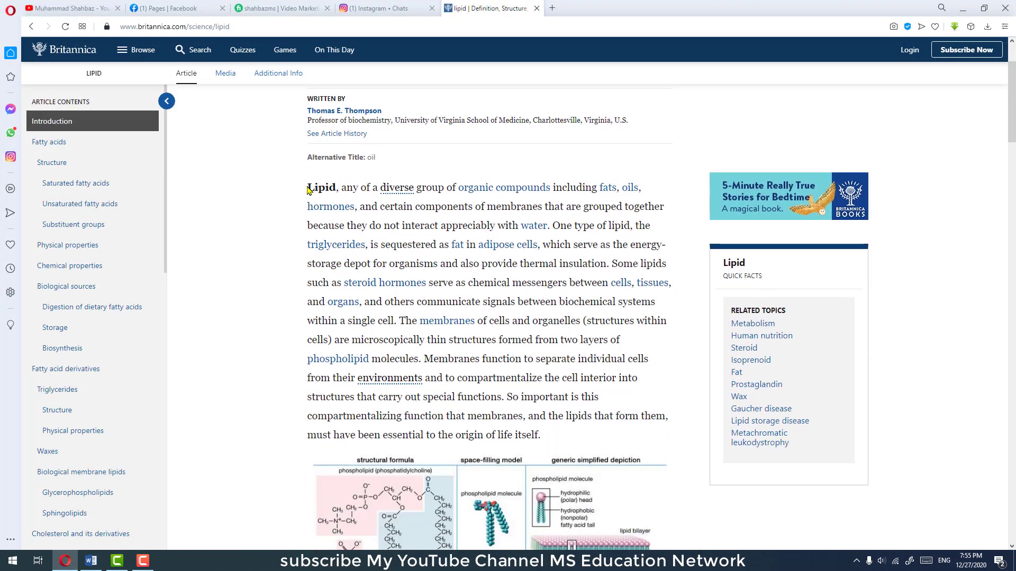
pyautogui.moveTo(306, 191); pyautogui.dragTo(551, 435)
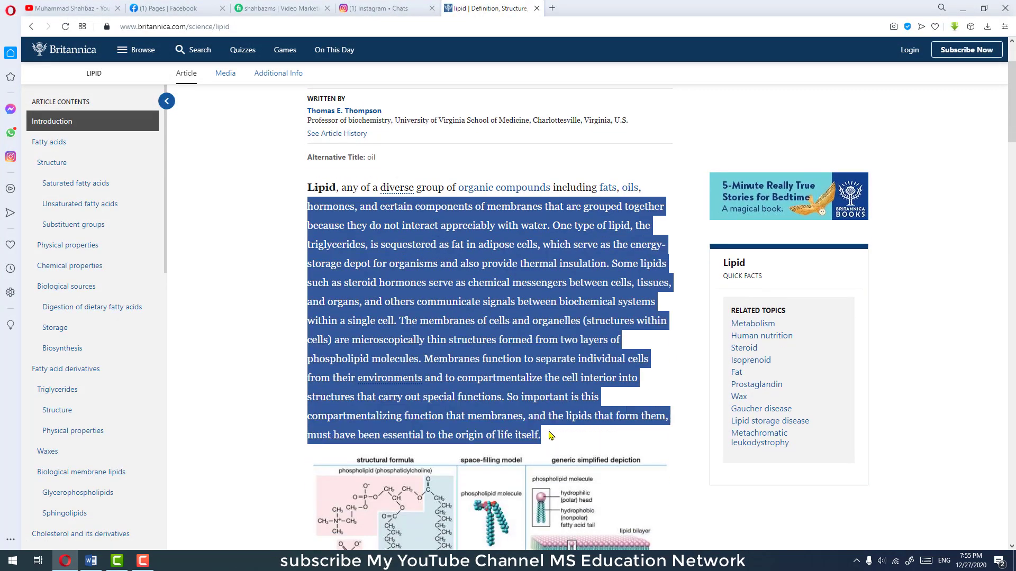
pyautogui.scroll(-1, 545, 372)
pyautogui.scroll(-2, 545, 372)
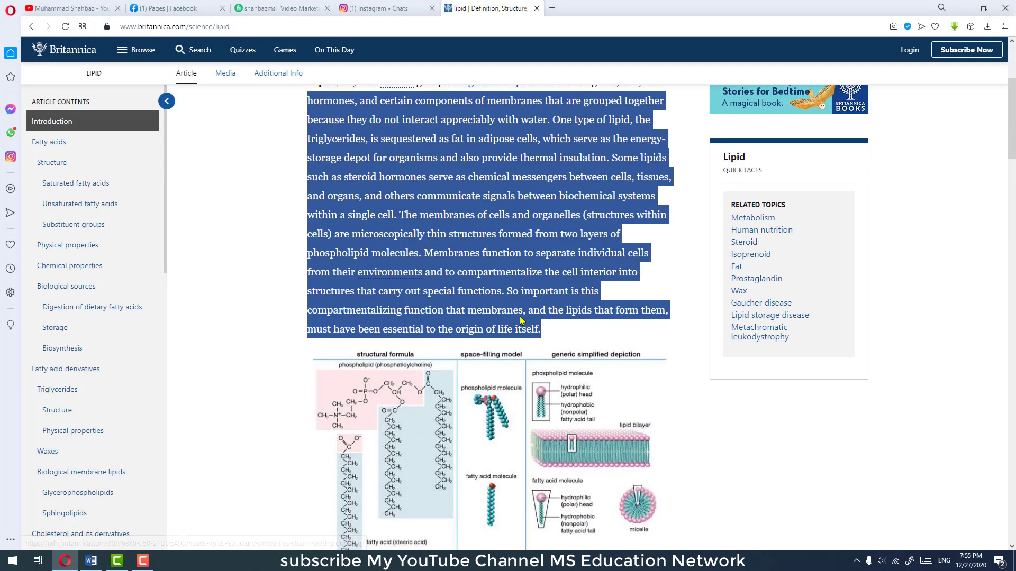
pyautogui.rightClick(464, 219)
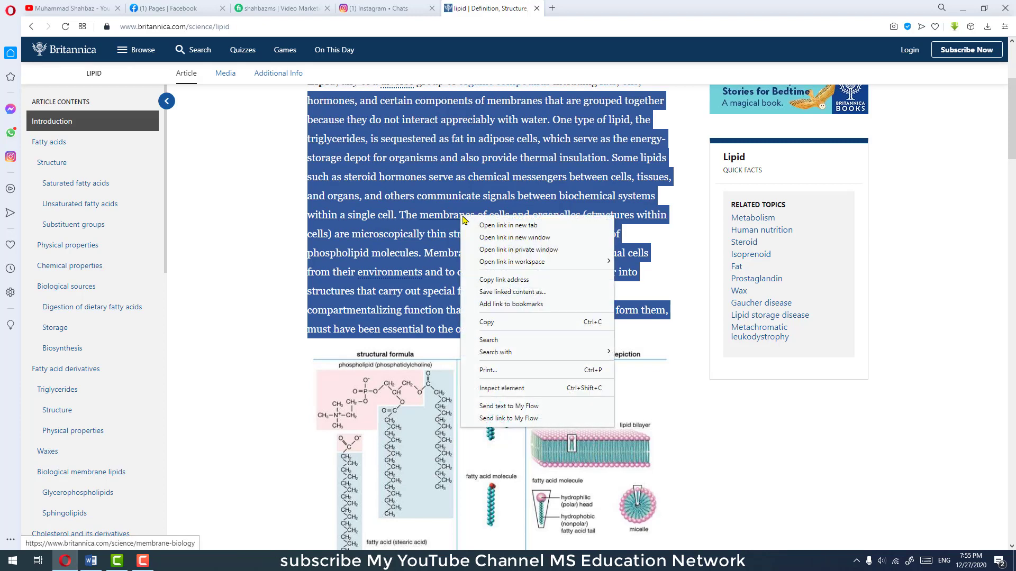
pyautogui.click(492, 322)
pyautogui.click(91, 561)
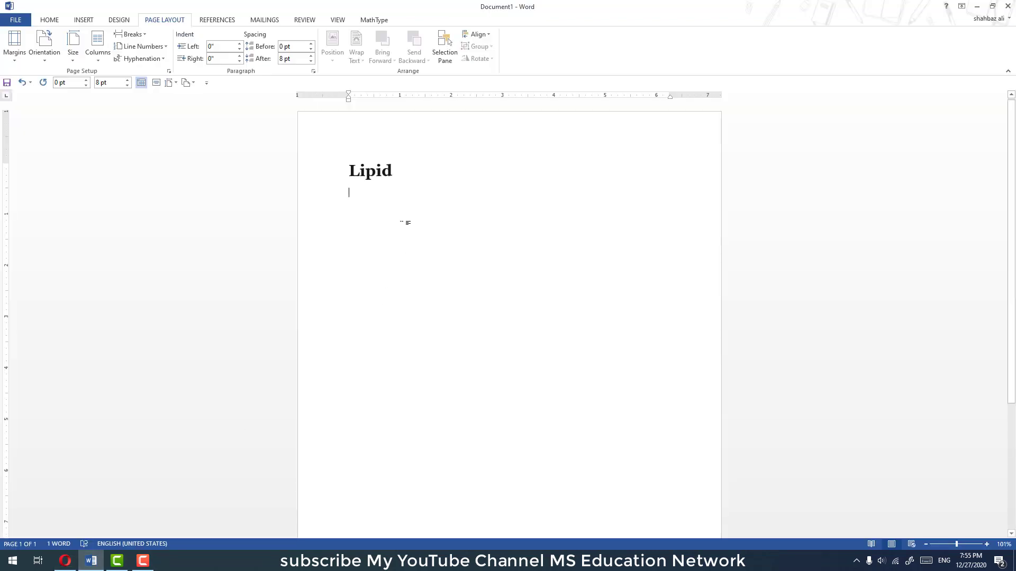
# Step: Paste the introductory paragraph below the Lipid heading using Keep Source Formatting
pyautogui.rightClick(356, 197)
pyautogui.click(378, 248)
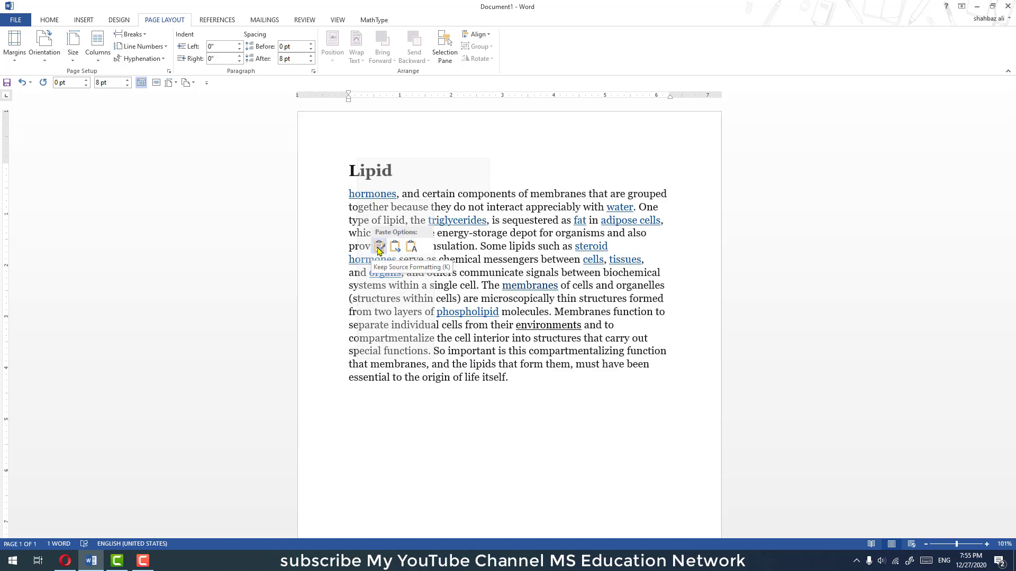
pyautogui.click(379, 250)
pyautogui.scroll(1, 387, 253)
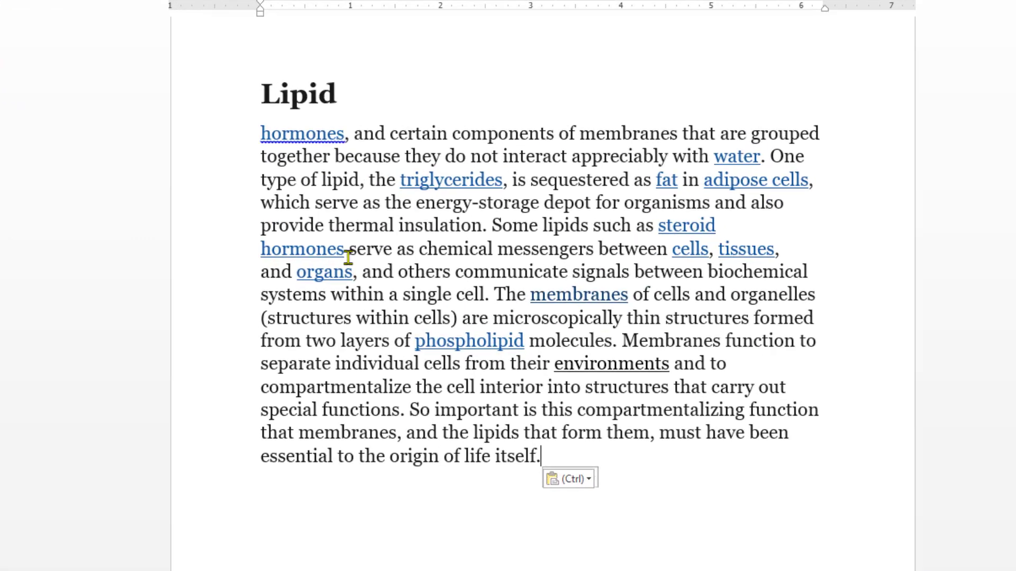
pyautogui.moveTo(248, 127); pyautogui.dragTo(337, 127)
pyautogui.click(348, 150)
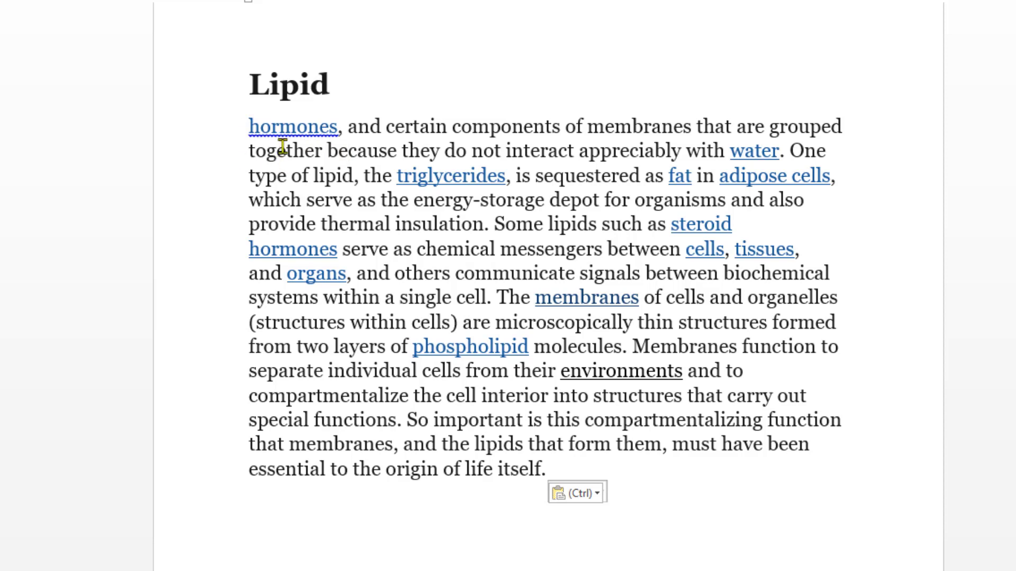
pyautogui.press('ctrl')
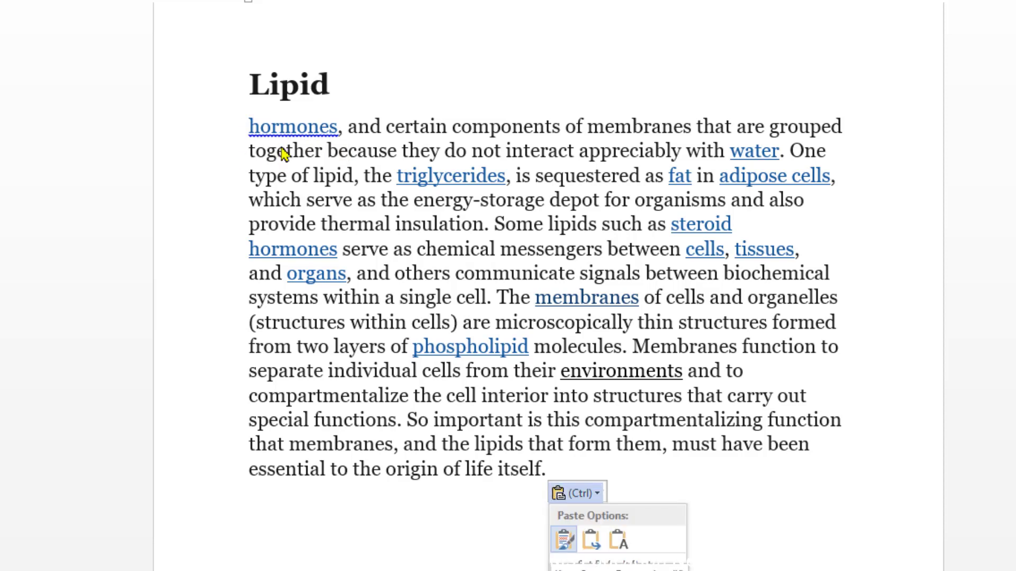
pyautogui.press('Escape')
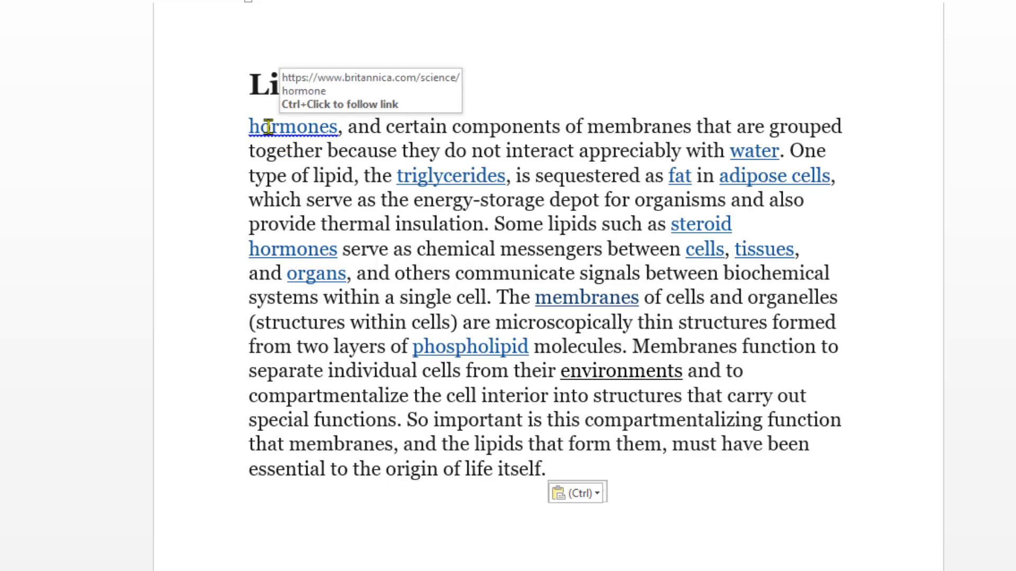
# Step: Try a Keep Text Only paste, then undo it and restore the source-formatted paragraph
pyautogui.hotkey('ctrl', 'z')
pyautogui.hotkey('ctrl', 'y')
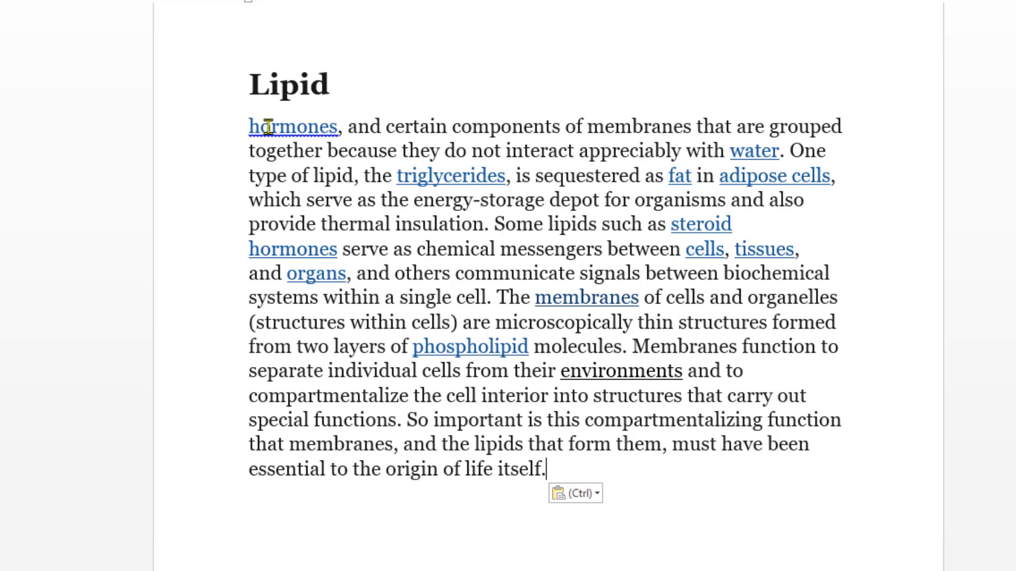
pyautogui.hotkey('ctrl', 'z')
pyautogui.rightClick(267, 133)
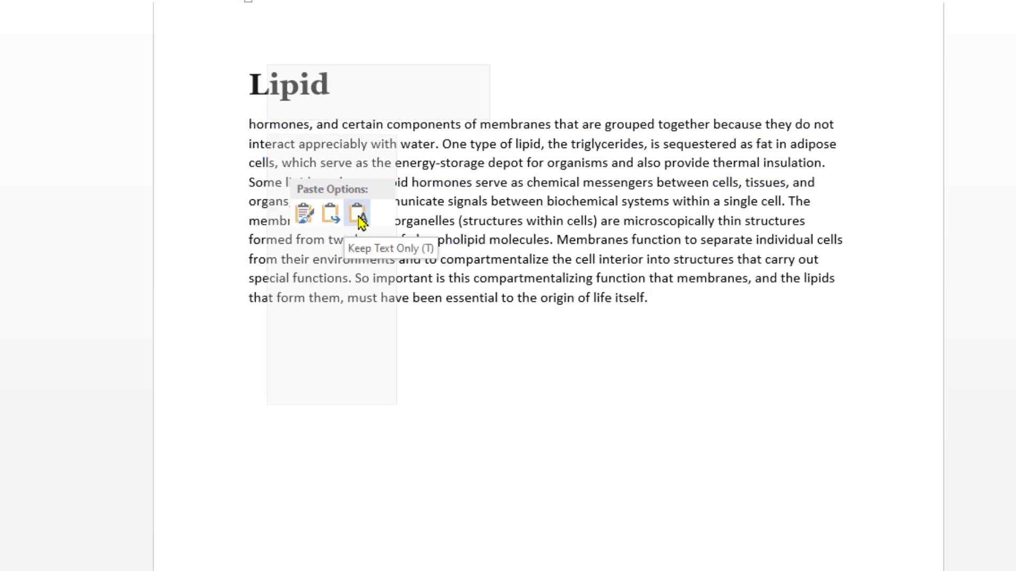
pyautogui.click(360, 221)
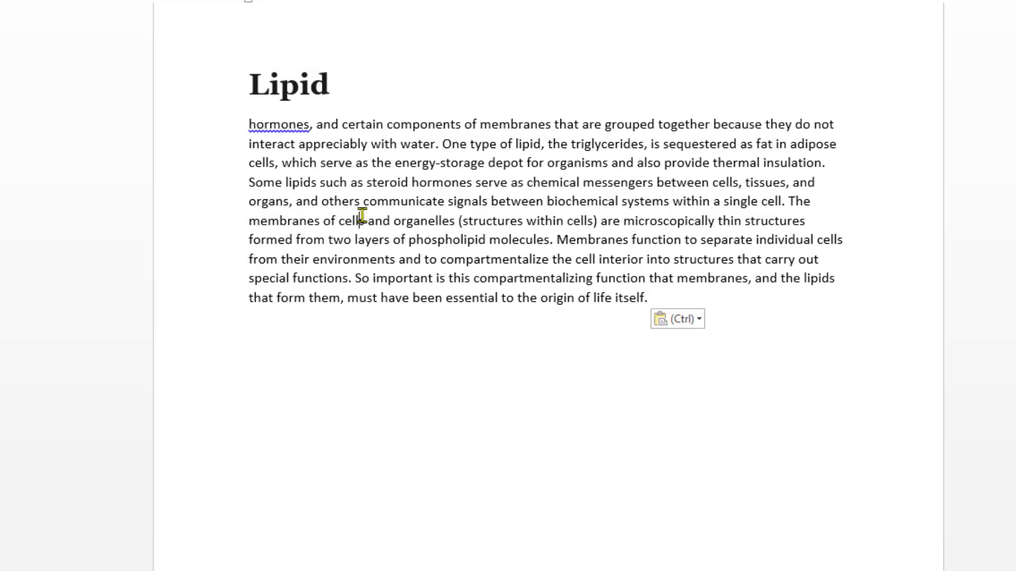
pyautogui.press('Right')
pyautogui.hotkey('ctrl', 'z')
pyautogui.hotkey('ctrl', 'v')
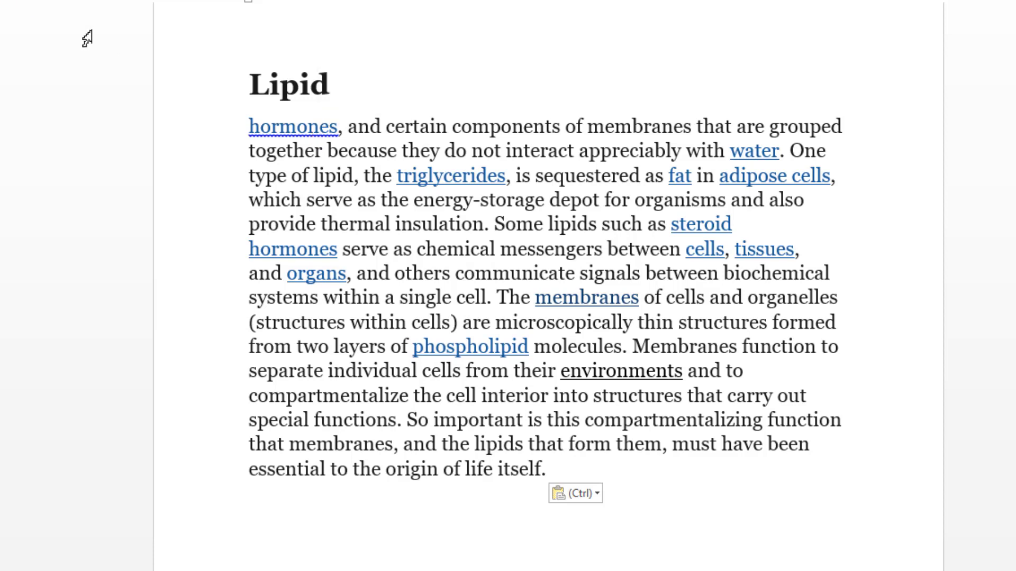
# Step: Remove the text highlight from the words 'together because'
pyautogui.moveTo(247, 153); pyautogui.dragTo(401, 154)
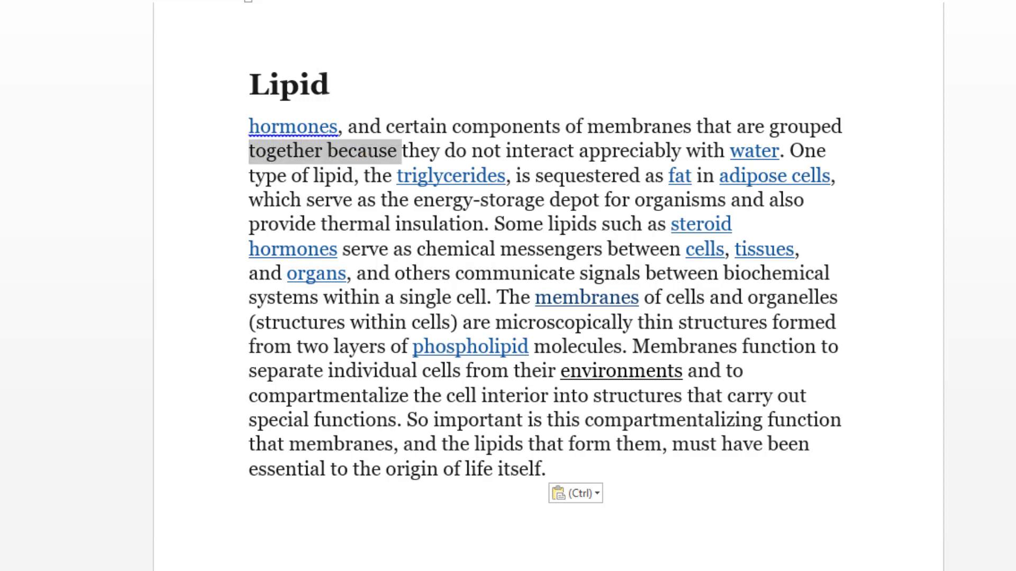
pyautogui.click(10, 1)
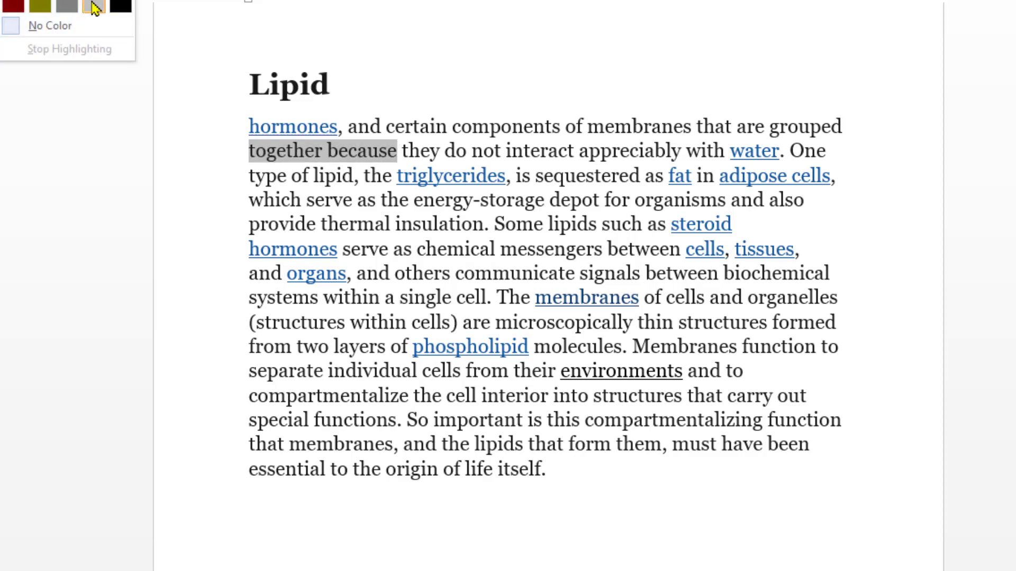
pyautogui.click(56, 27)
pyautogui.click(424, 248)
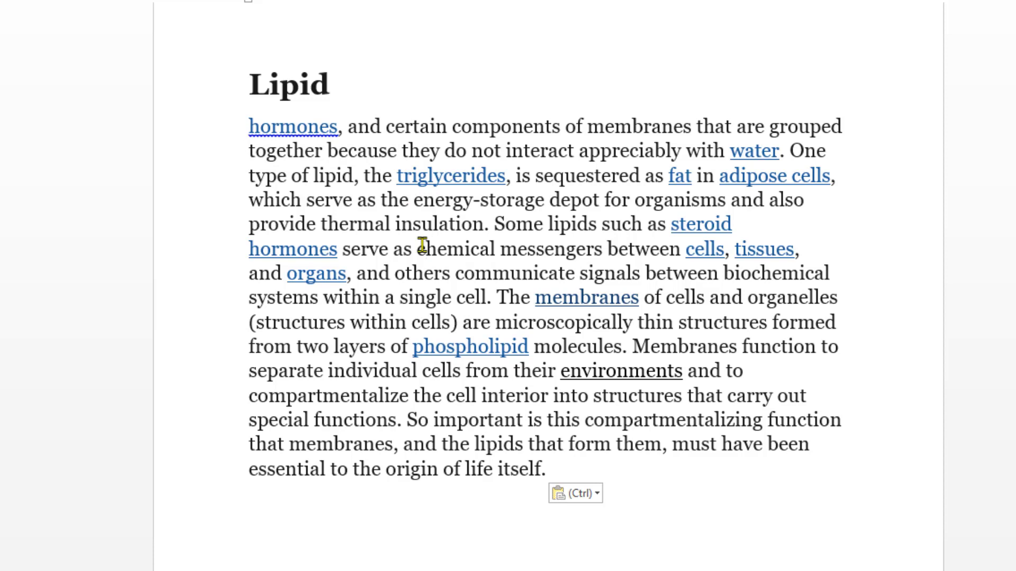
# Step: Re-paste the body text with the Paste menu's Keep Text Only option and add an empty paragraph
pyautogui.hotkey('ctrl', 'z')
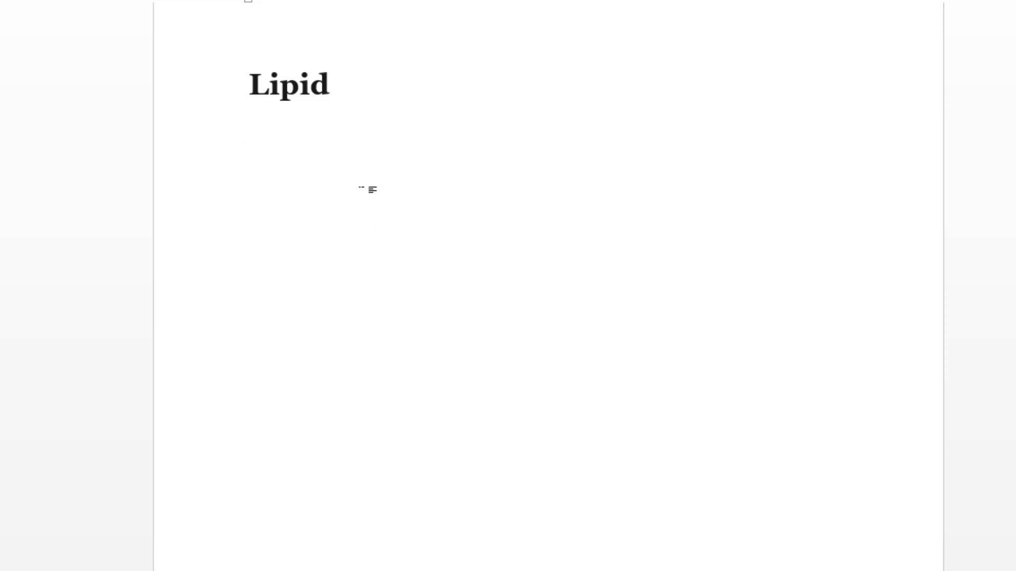
pyautogui.rightClick(249, 120)
pyautogui.click(342, 201)
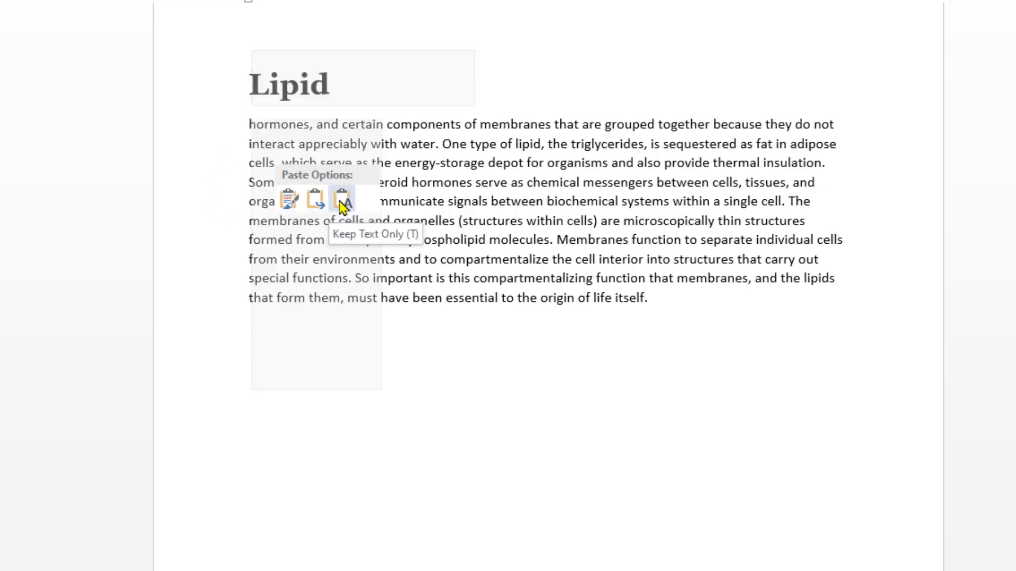
pyautogui.hotkey('ctrl', 'z')
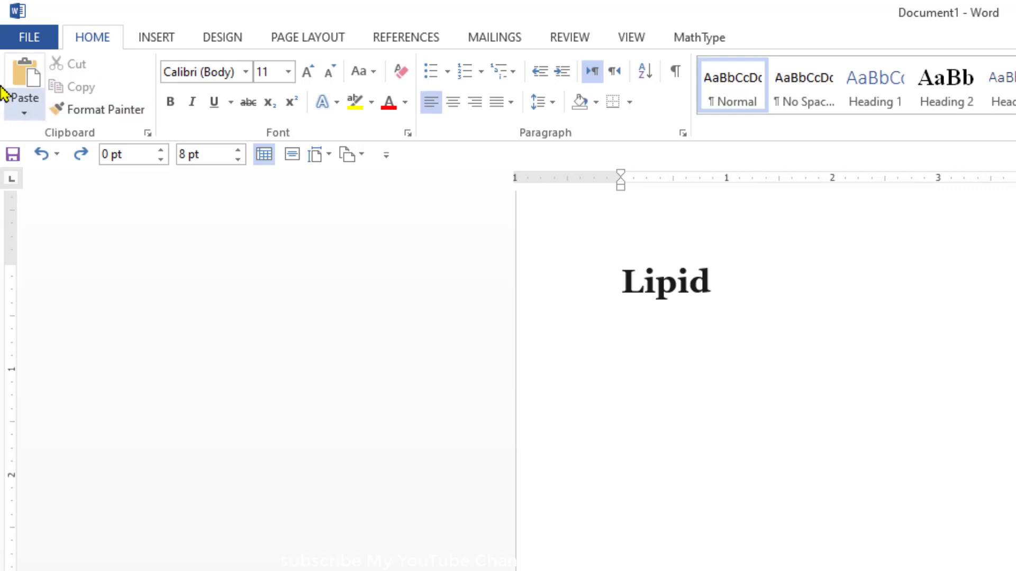
pyautogui.click(25, 113)
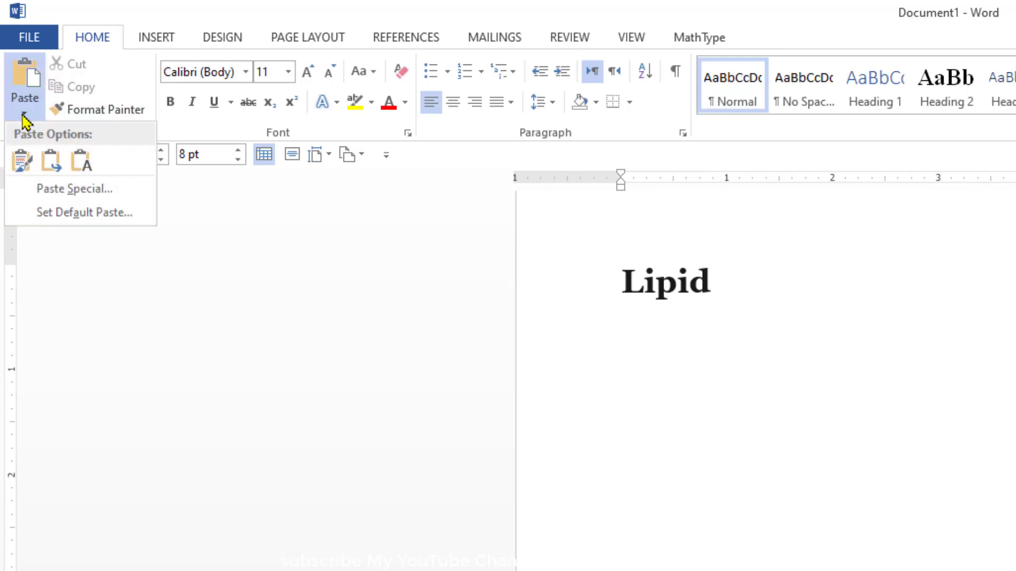
pyautogui.click(80, 168)
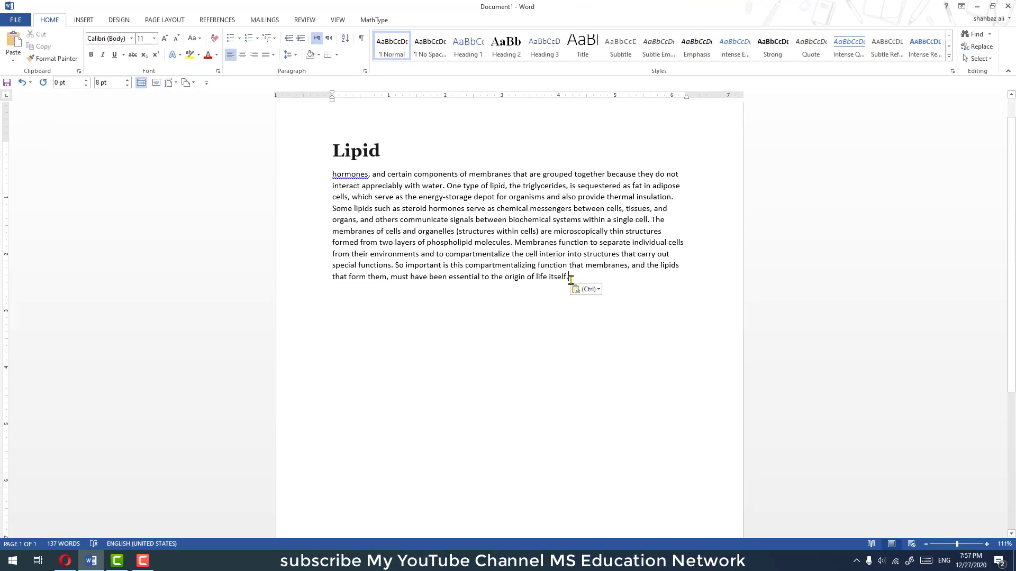
pyautogui.press('Return')
# Step: Open the lipid structure diagram in the article's gallery and start saving the image
pyautogui.click(66, 561)
pyautogui.scroll(-3, 405, 348)
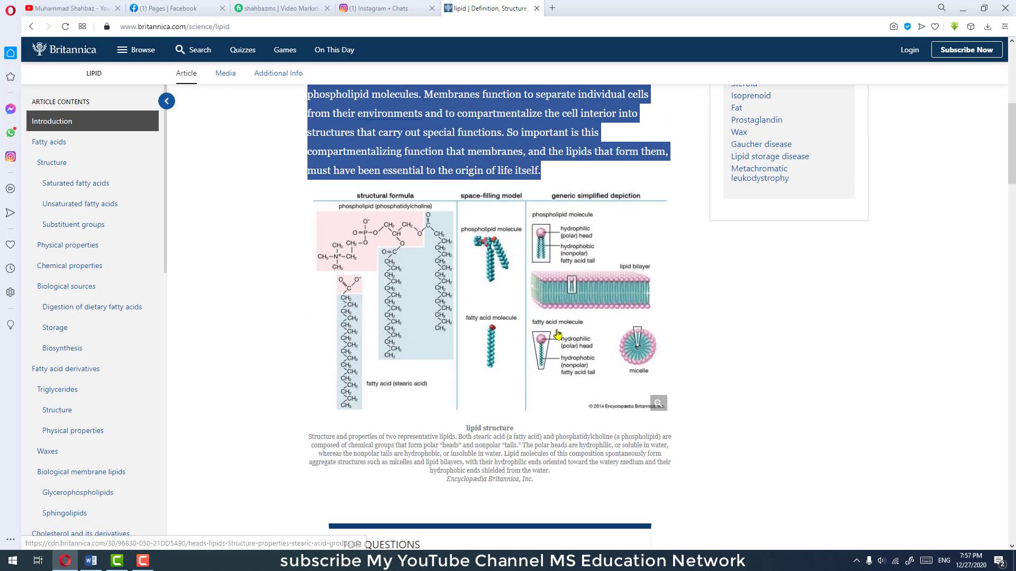
pyautogui.scroll(-1, 838, 370)
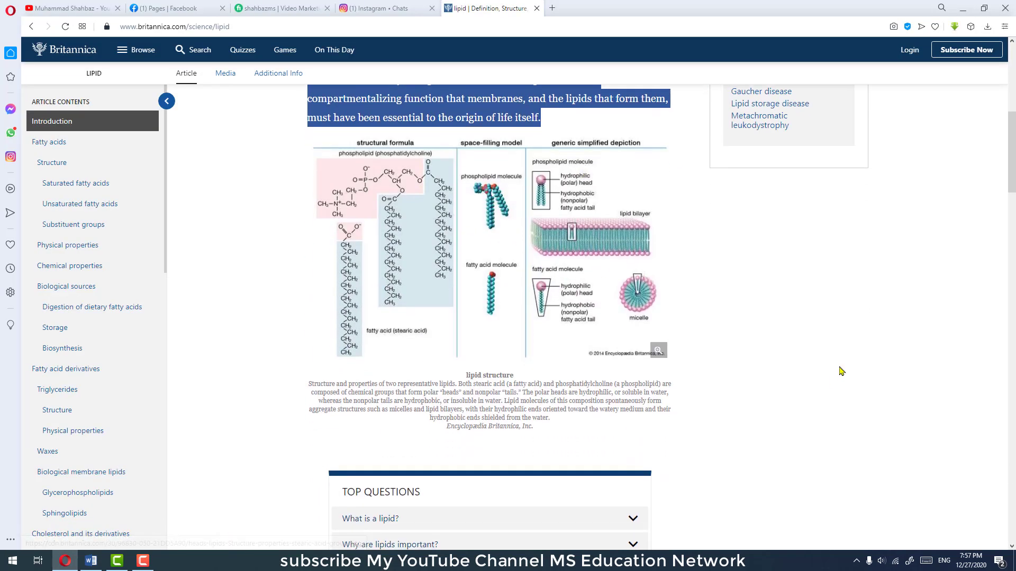
pyautogui.click(845, 348)
pyautogui.scroll(1, 845, 348)
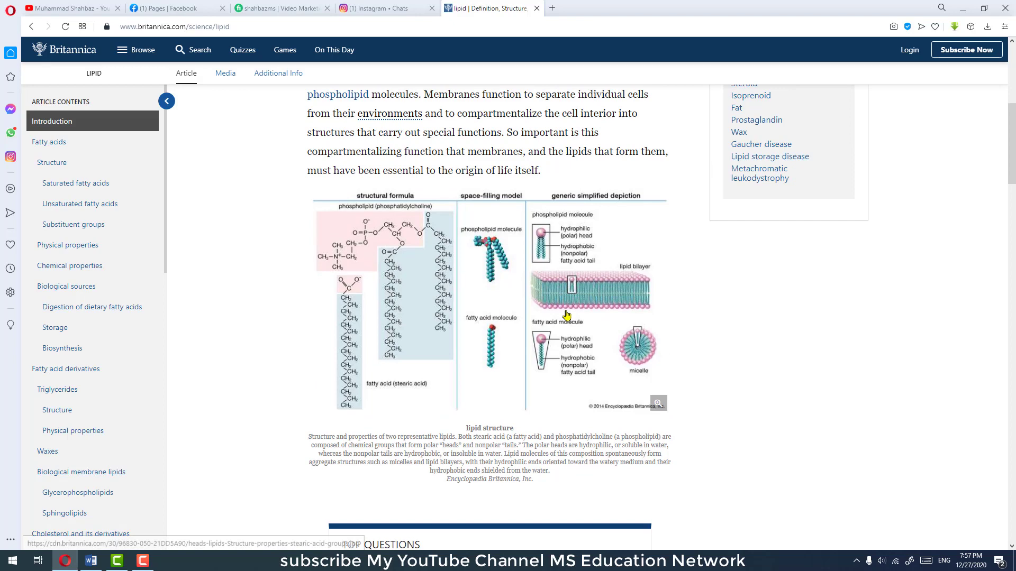
pyautogui.click(440, 302)
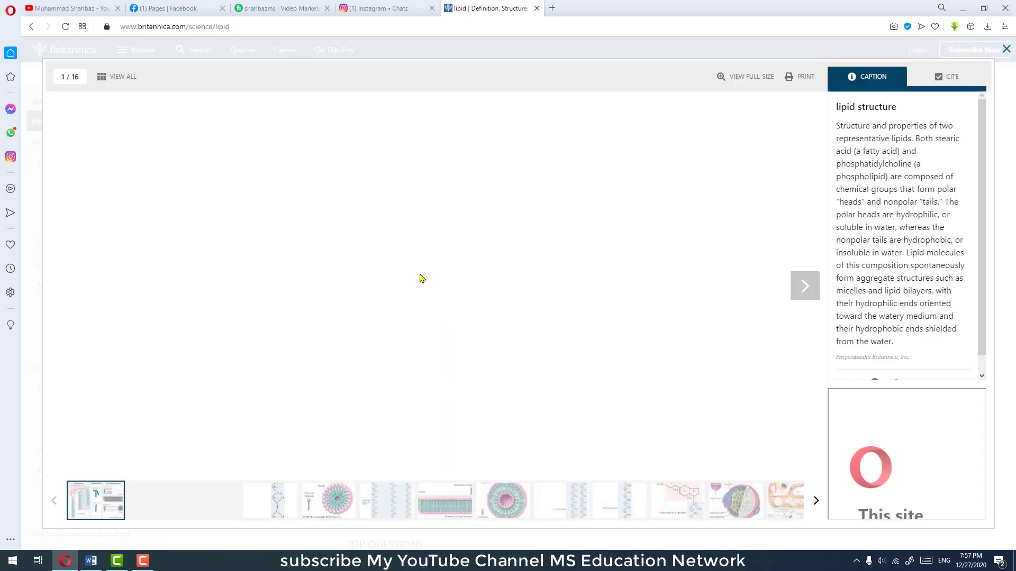
pyautogui.rightClick(475, 226)
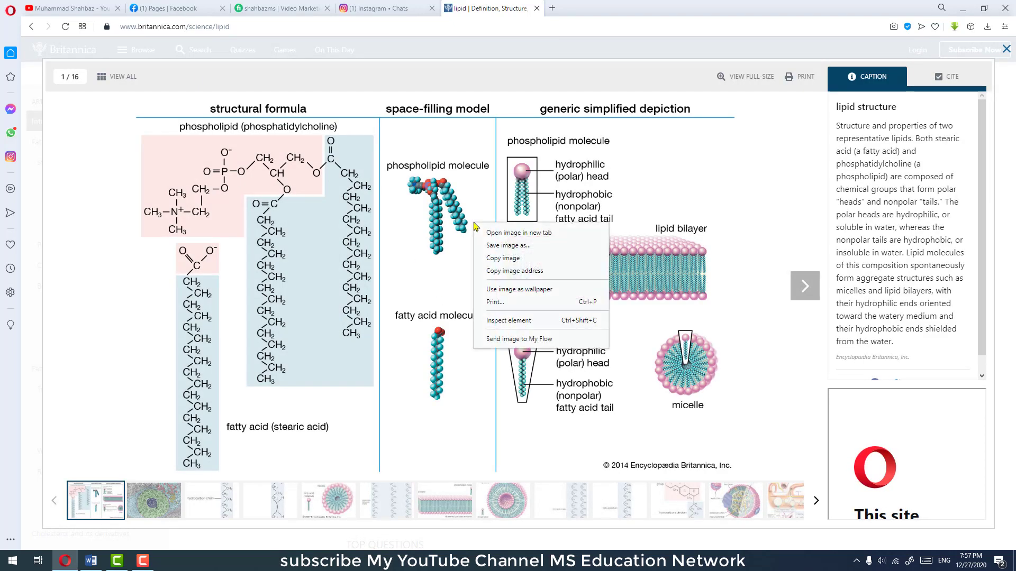
pyautogui.click(527, 246)
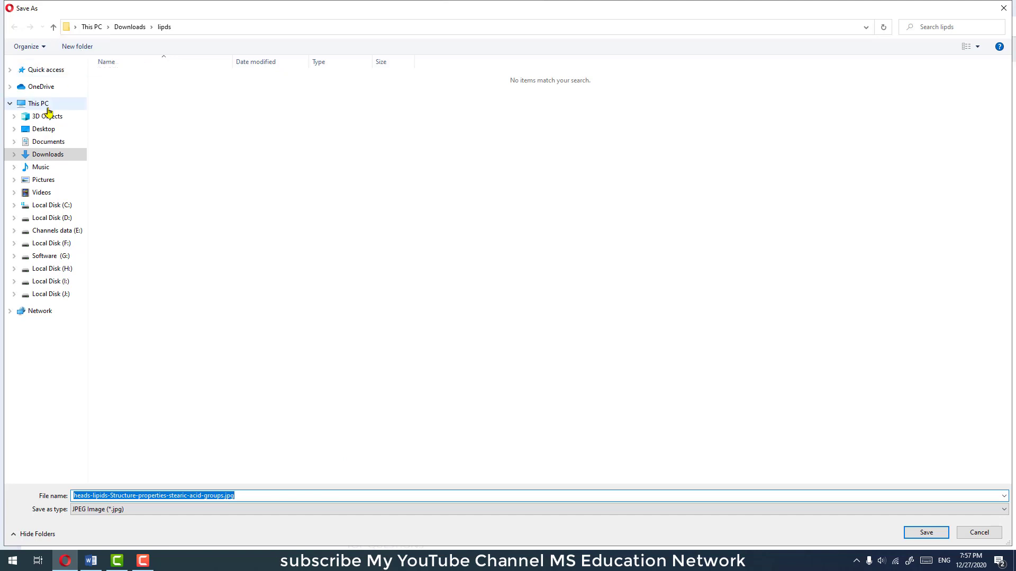
pyautogui.moveTo(48, 142)
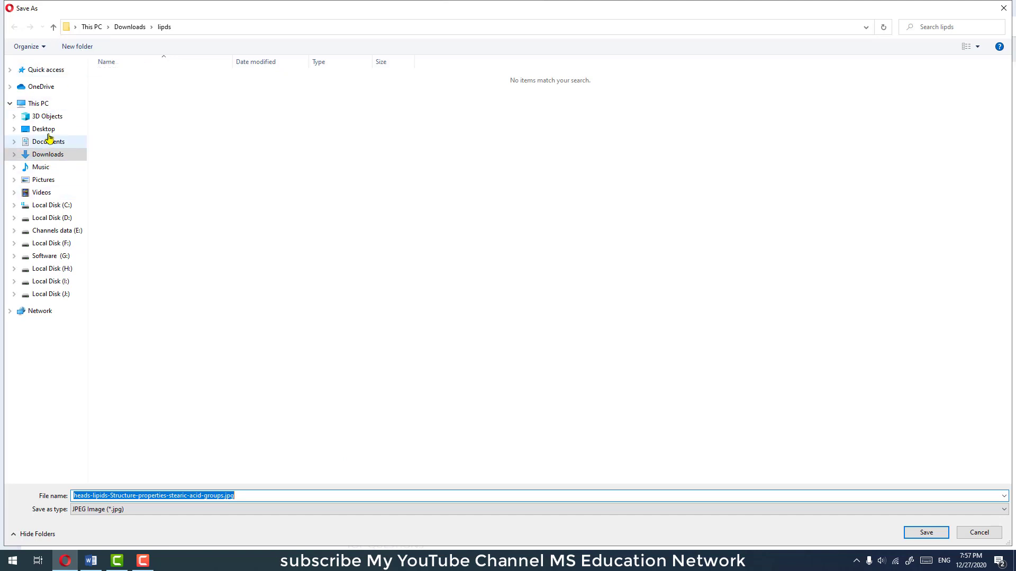
# Step: Create a 'web data' folder on Local Disk (I:), discarding a stray Desktop folder first
pyautogui.click(45, 129)
pyautogui.click(77, 46)
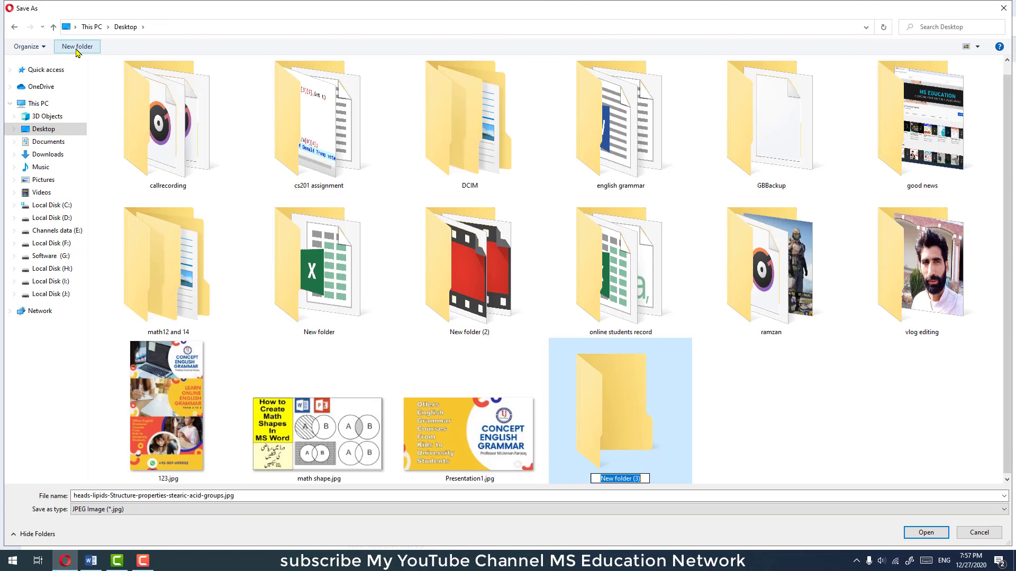
pyautogui.click(630, 404)
pyautogui.press('Delete')
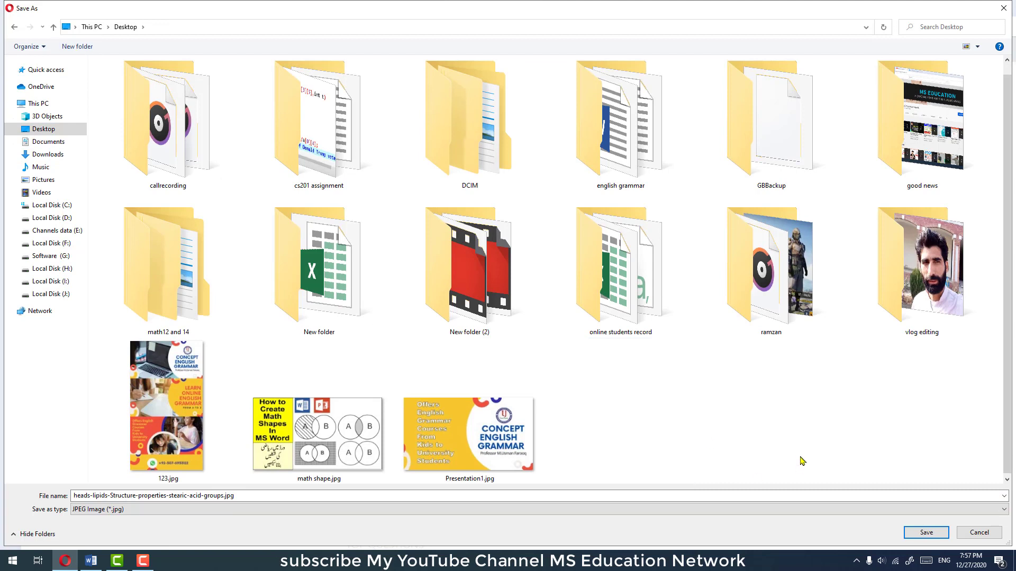
pyautogui.click(53, 244)
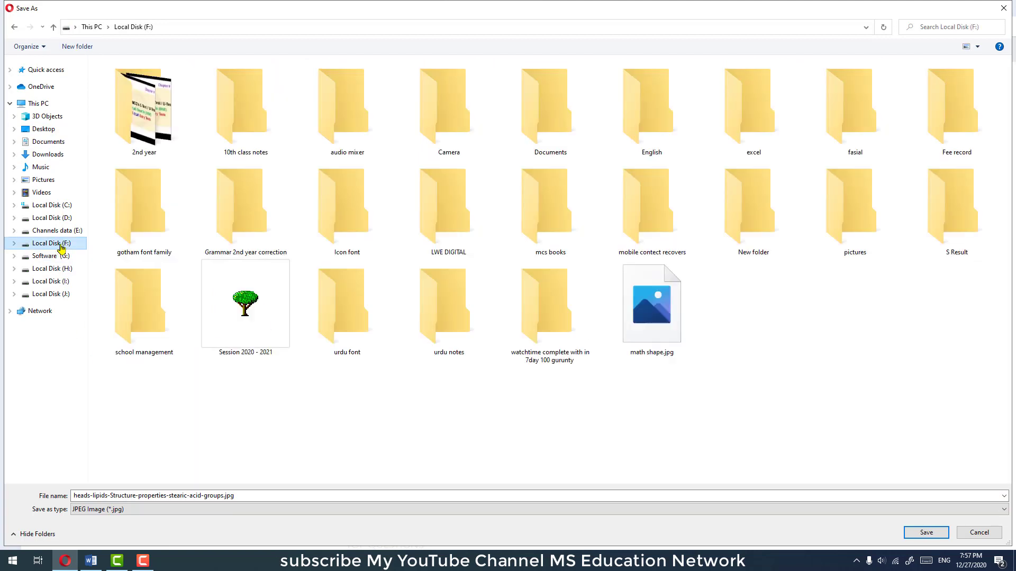
pyautogui.click(45, 294)
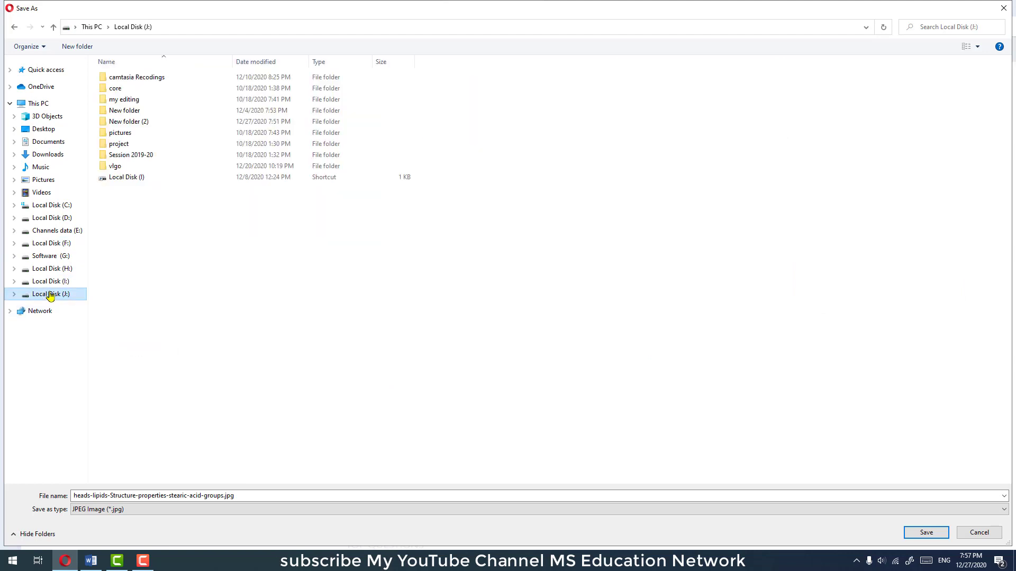
pyautogui.click(47, 281)
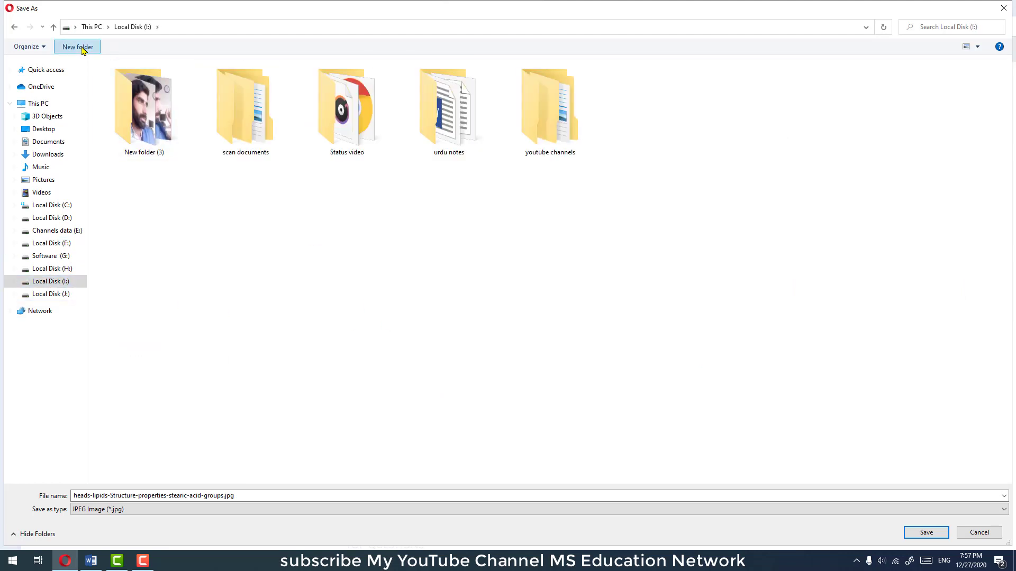
pyautogui.click(79, 47)
pyautogui.write('web ')
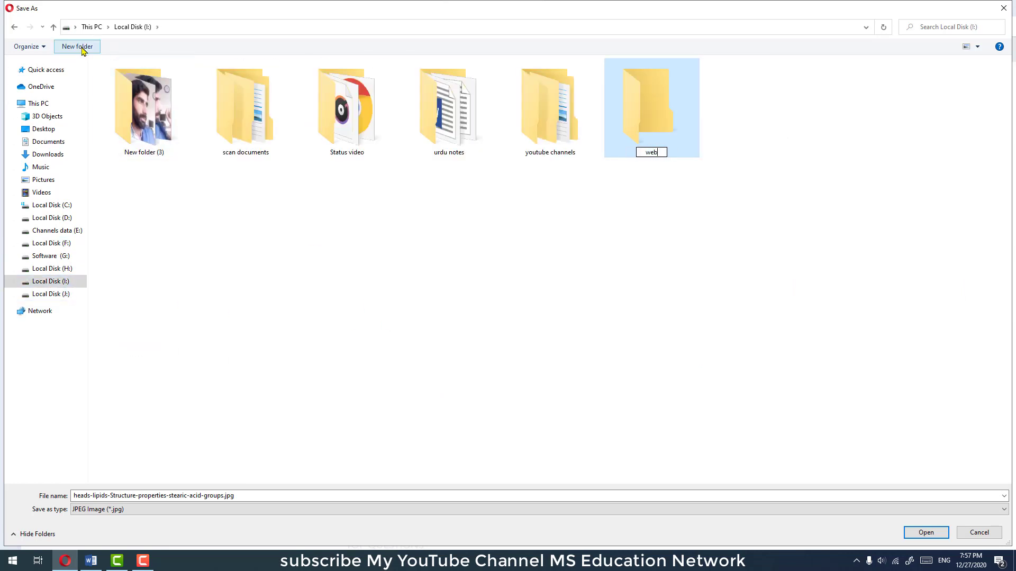
pyautogui.write('data')
pyautogui.press('Return')
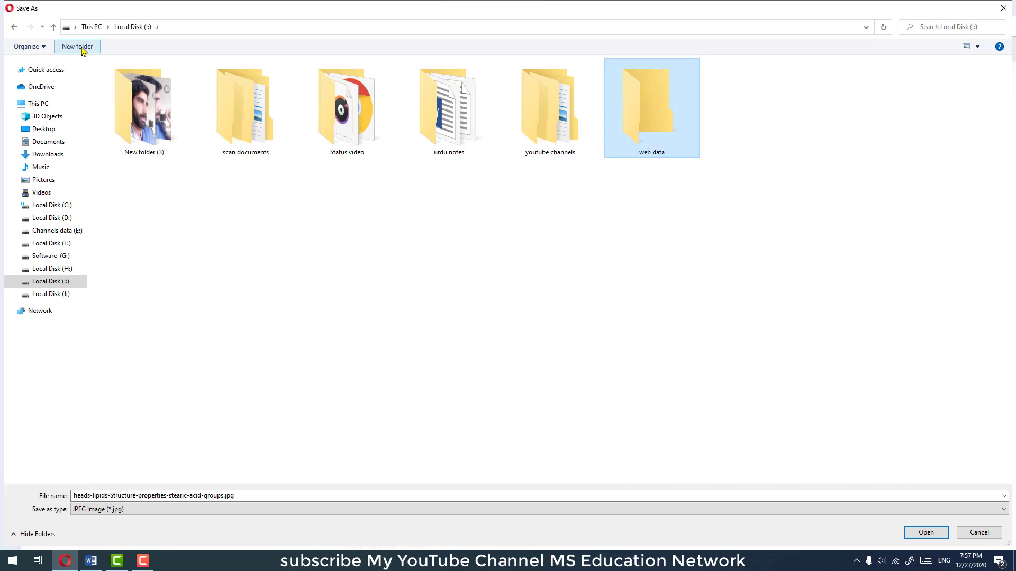
# Step: Save the diagram as 1.jpg inside the web data folder
pyautogui.doubleClick(656, 113)
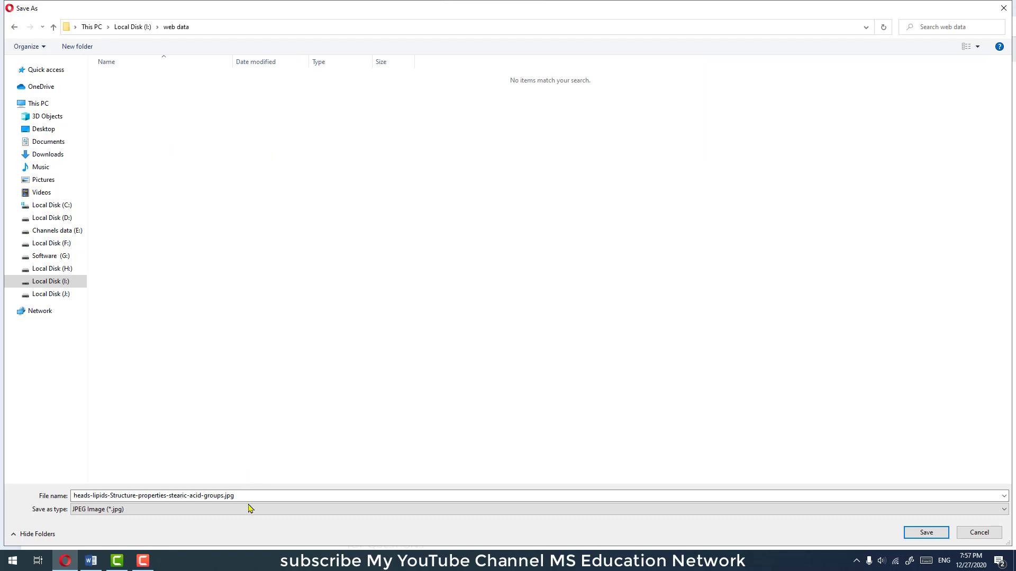
pyautogui.click(263, 496)
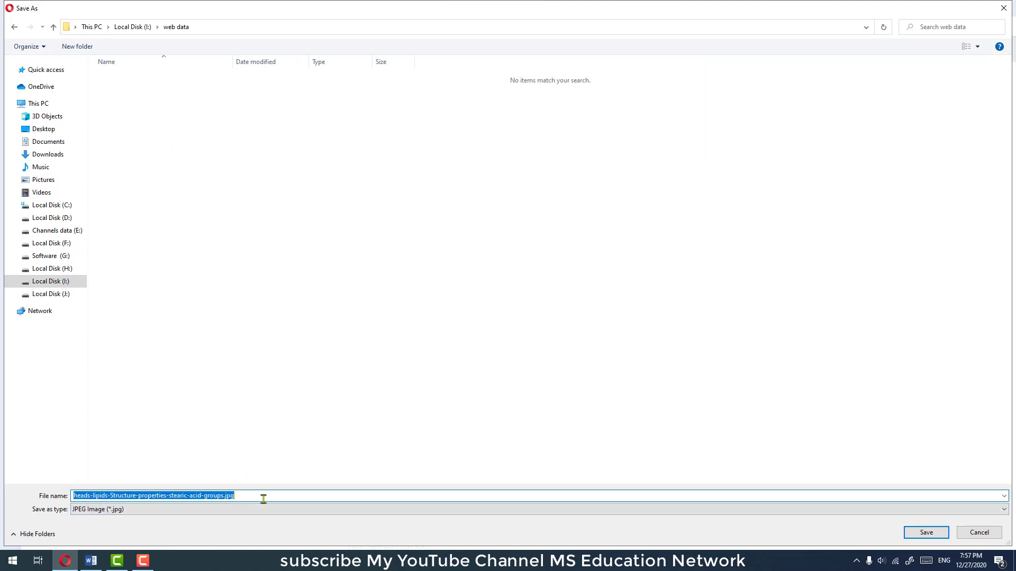
pyautogui.write('1')
pyautogui.click(927, 533)
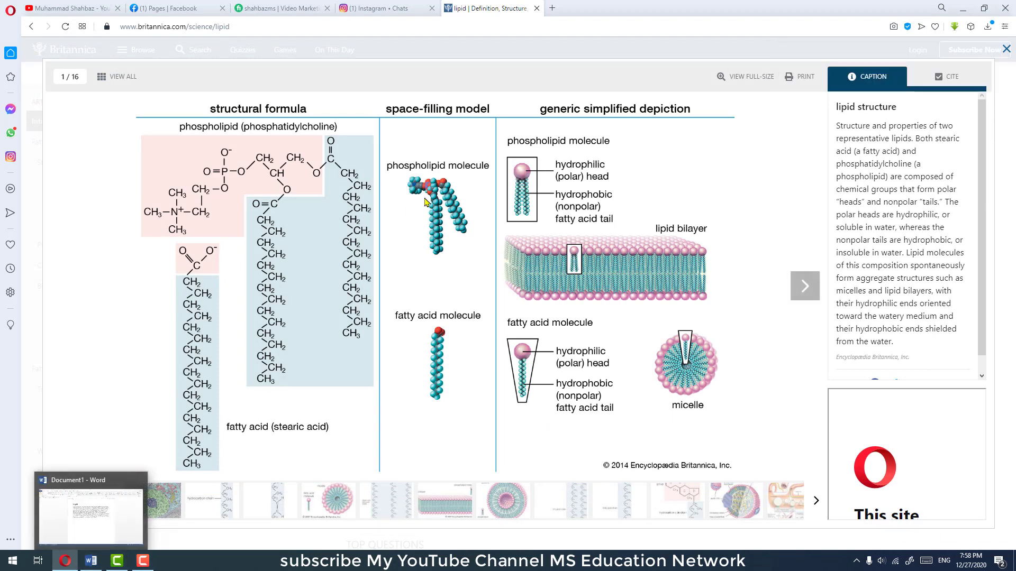
# Step: Copy 1.jpg from Local Disk (I:) > web data in File Explorer and return to Word
pyautogui.press('super+e')
pyautogui.click(285, 241)
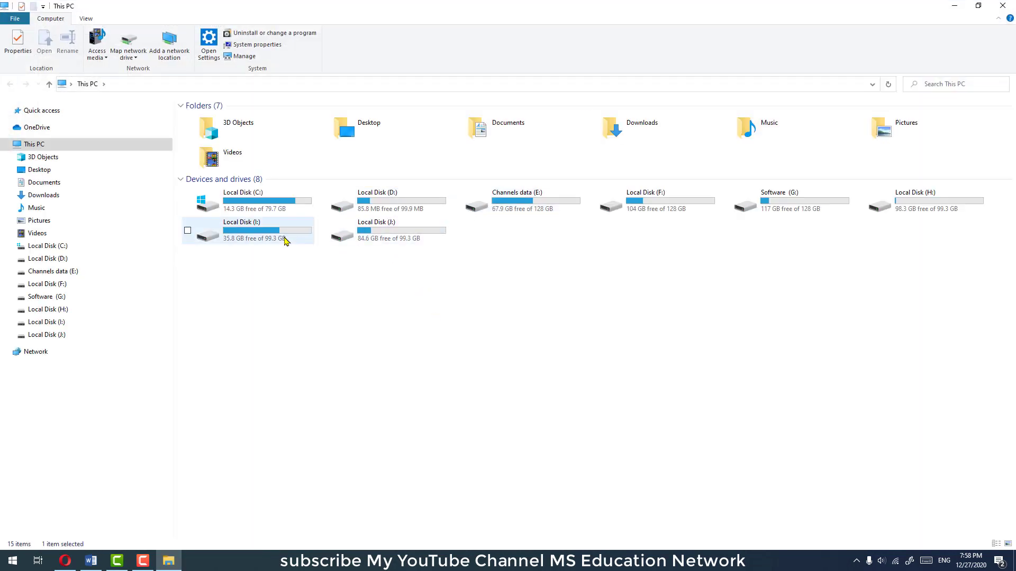
pyautogui.doubleClick(284, 241)
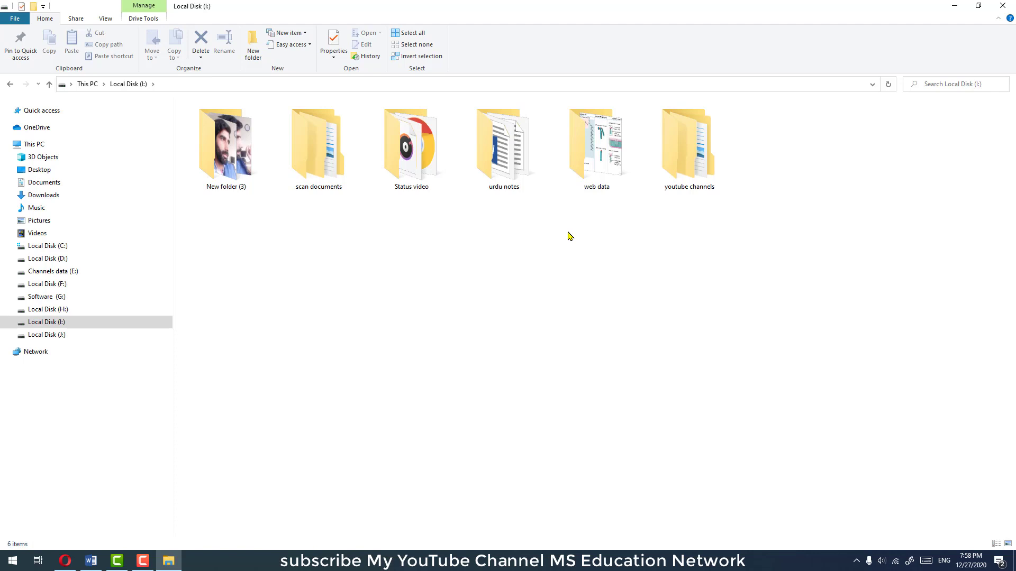
pyautogui.doubleClick(593, 172)
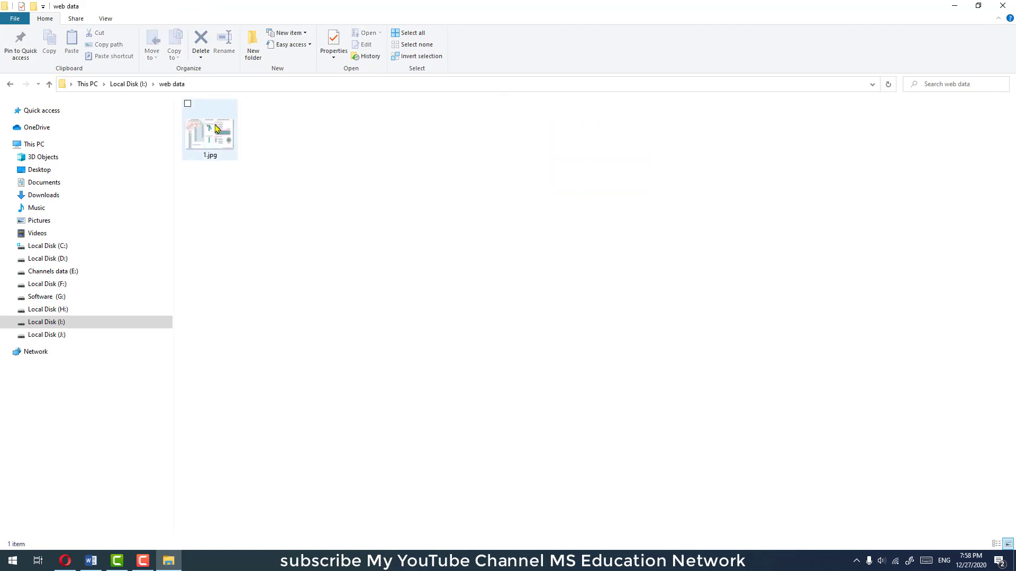
pyautogui.moveTo(216, 129)
pyautogui.mouseDown()
pyautogui.moveTo(304, 329)
pyautogui.moveTo(206, 153)
pyautogui.mouseUp()
pyautogui.rightClick(206, 152)
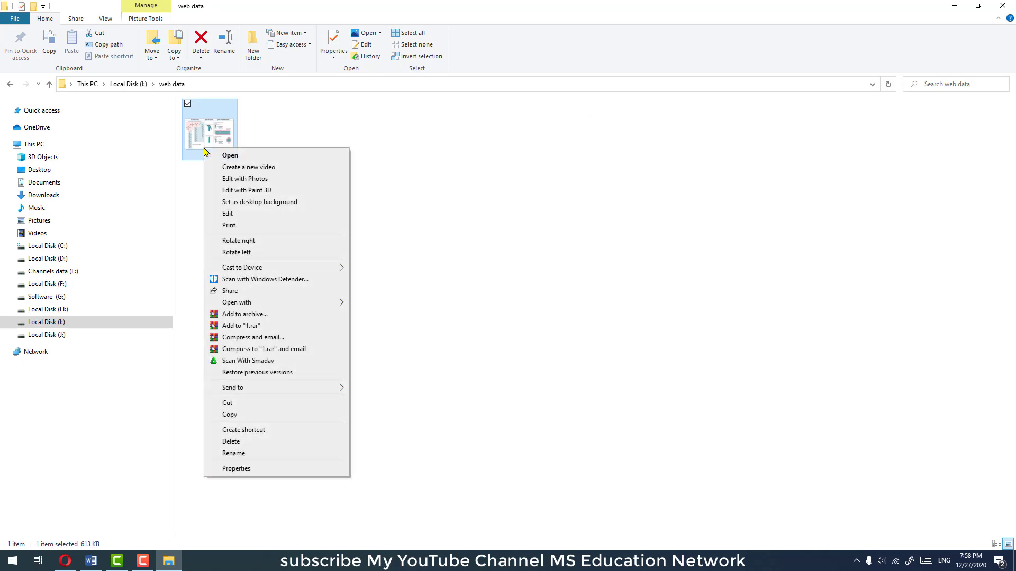
pyautogui.click(229, 416)
pyautogui.click(91, 561)
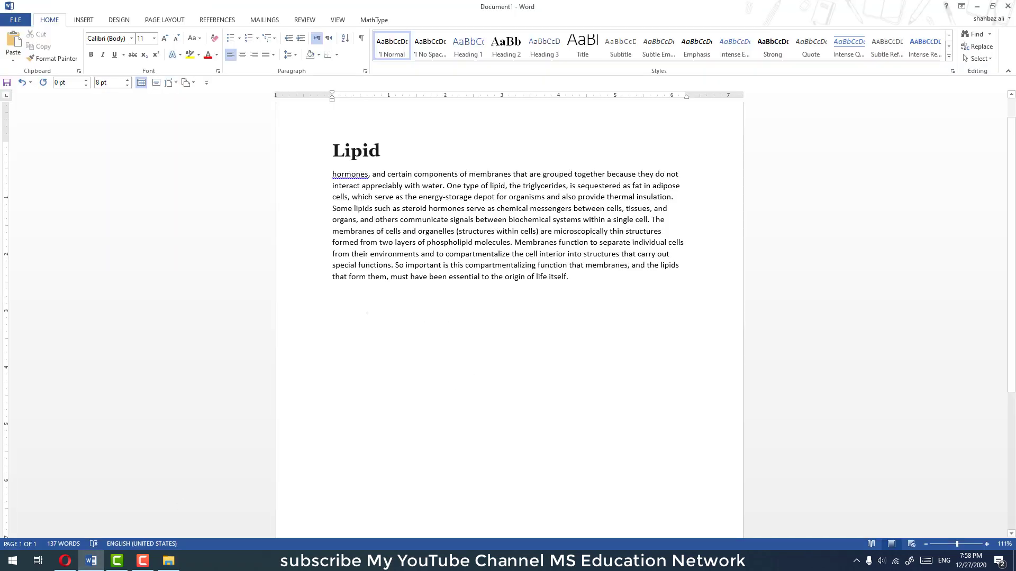
# Step: Paste the copied lipid diagram on the empty line below the body text
pyautogui.rightClick(342, 295)
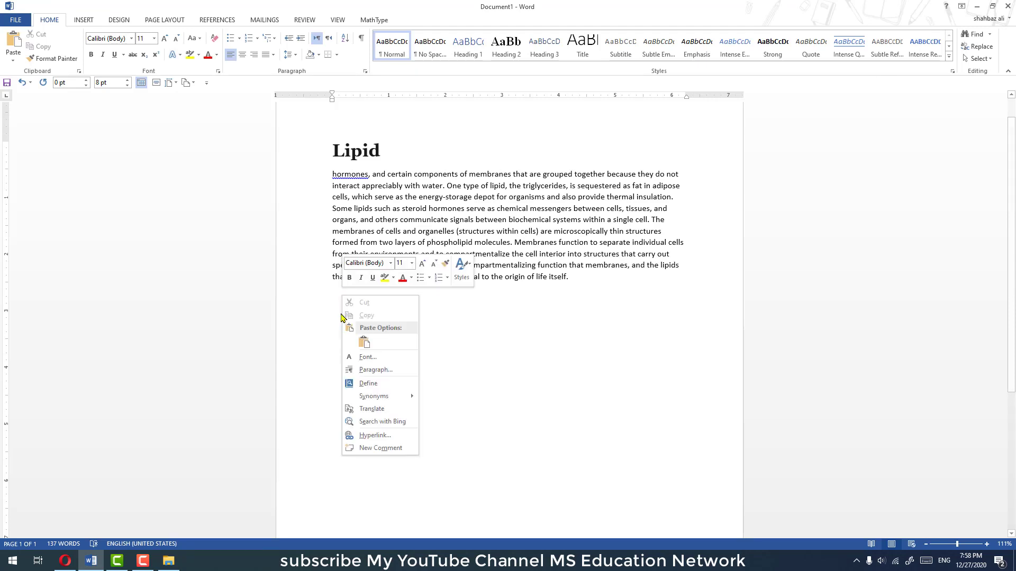
pyautogui.click(360, 339)
pyautogui.click(551, 380)
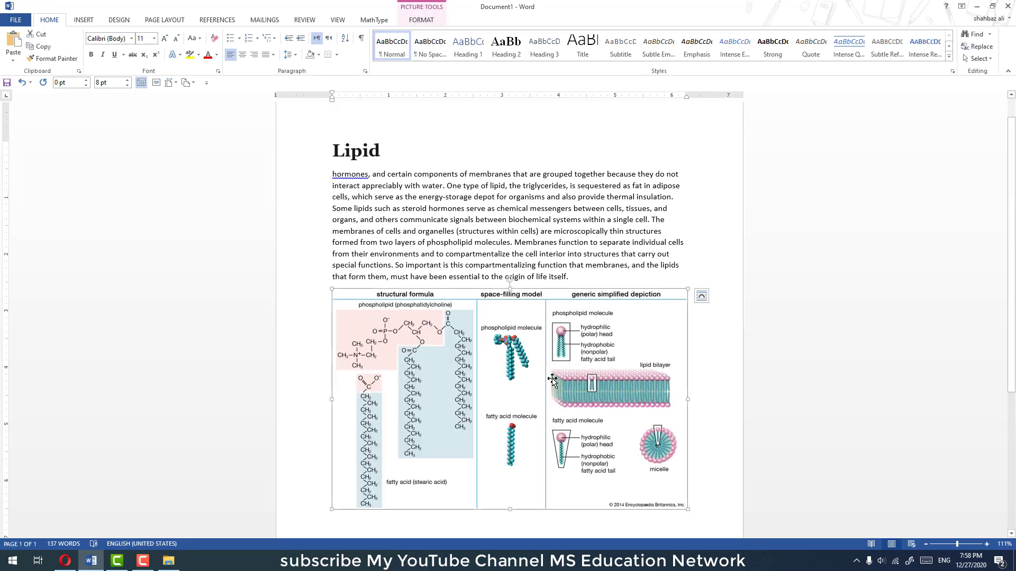
pyautogui.click(683, 465)
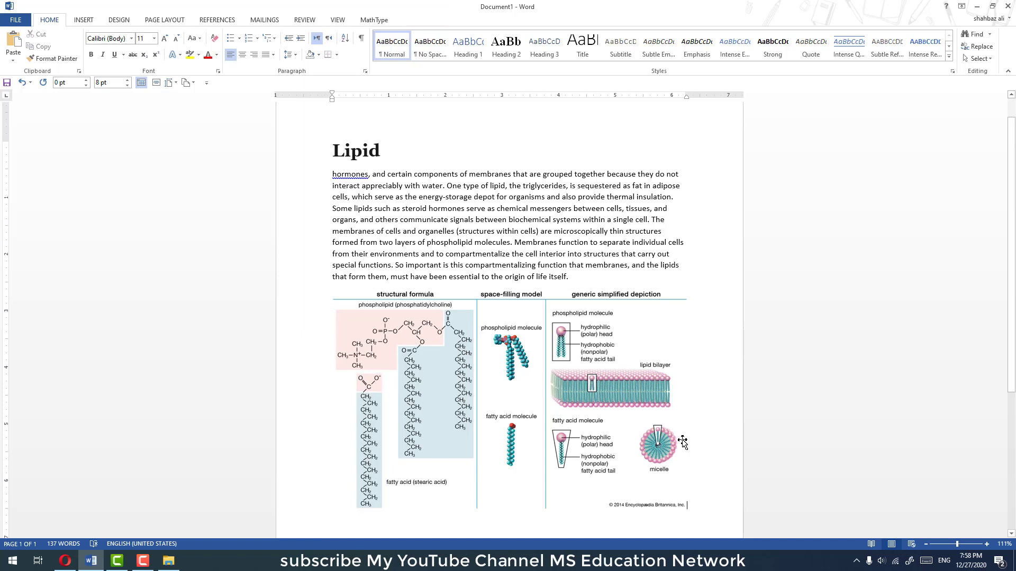
# Step: Keep the diagram In Line with Text in Layout Options, then return to the Britannica image
pyautogui.scroll(-1, 661, 440)
pyautogui.click(659, 428)
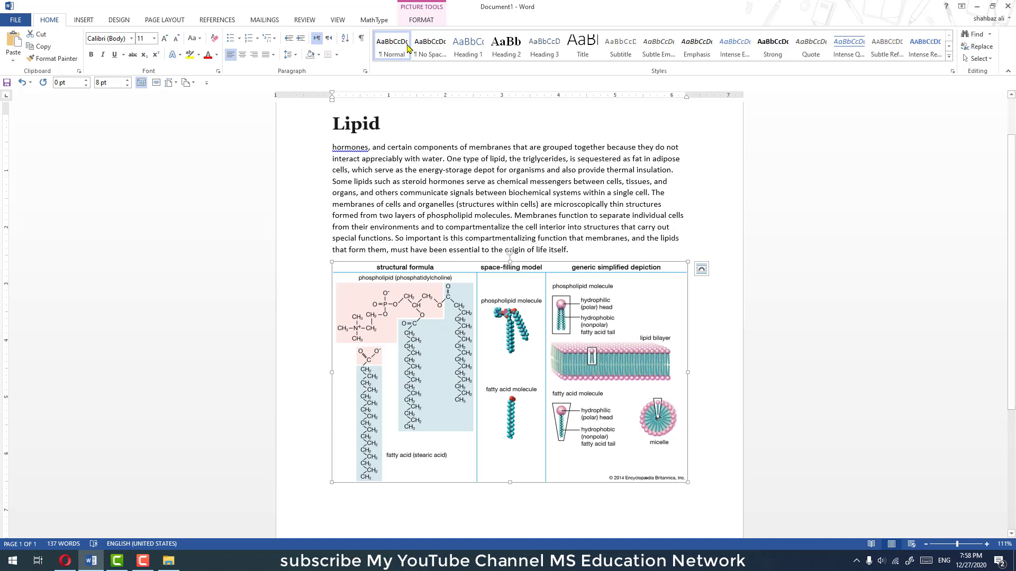
pyautogui.click(700, 273)
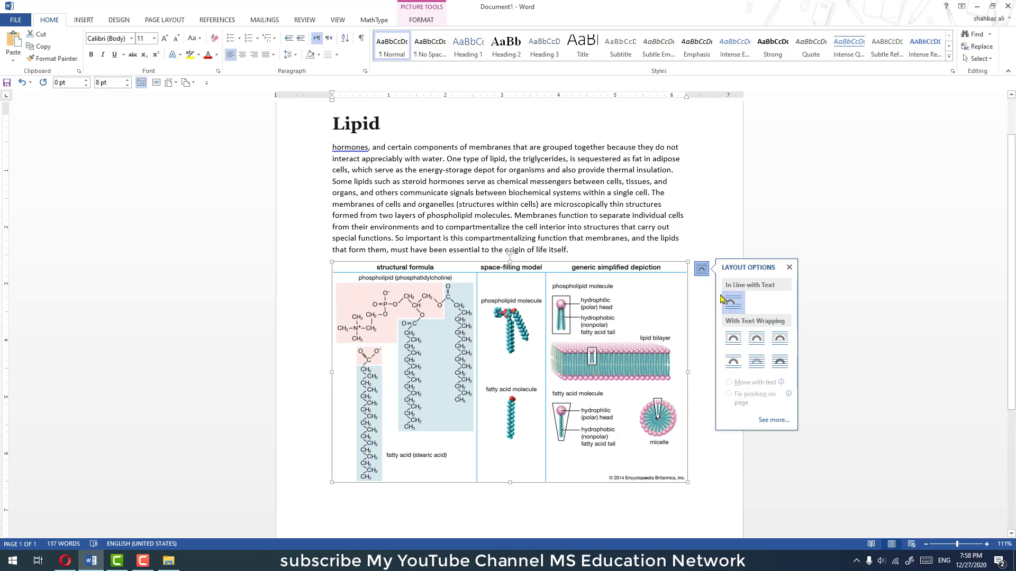
pyautogui.click(698, 405)
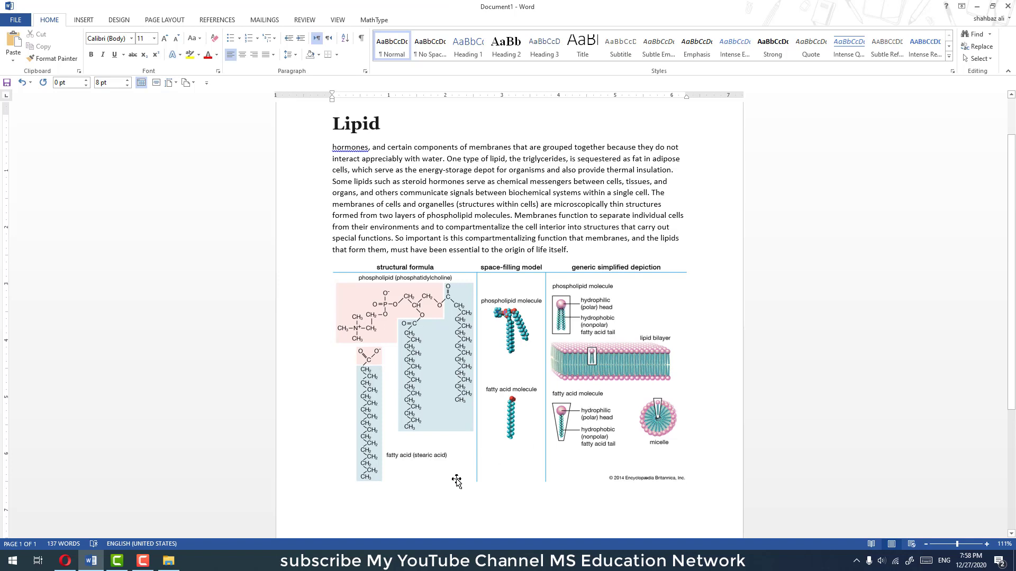
pyautogui.scroll(-3, 451, 481)
pyautogui.hotkey('shift', 'Left')
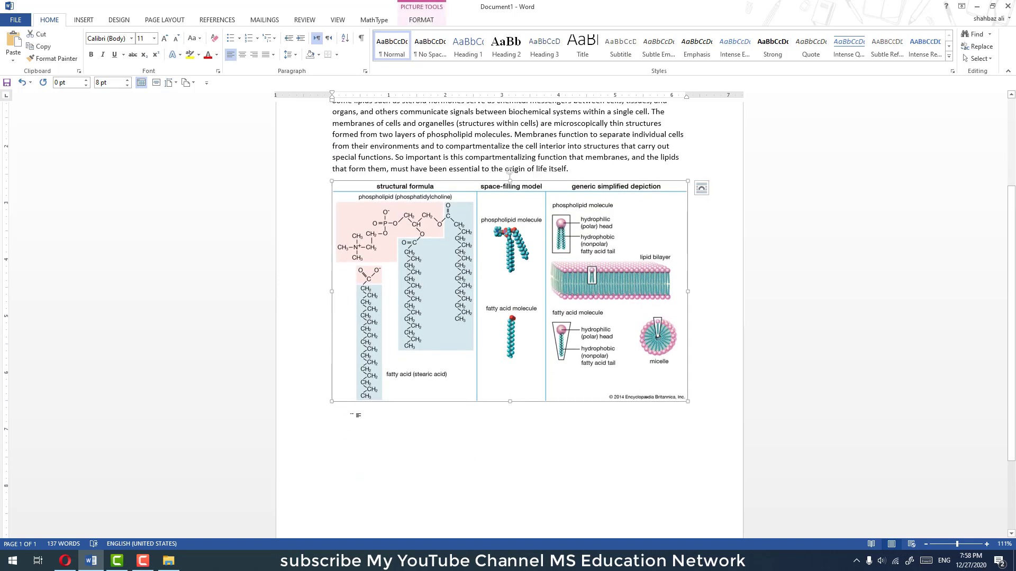
pyautogui.click(344, 418)
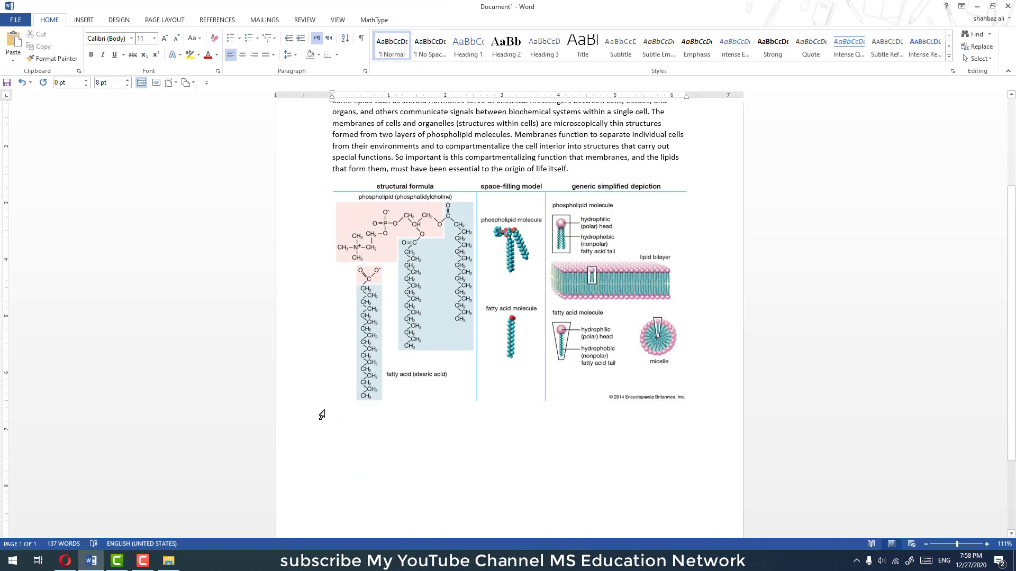
pyautogui.scroll(3, 337, 415)
pyautogui.scroll(1, 337, 415)
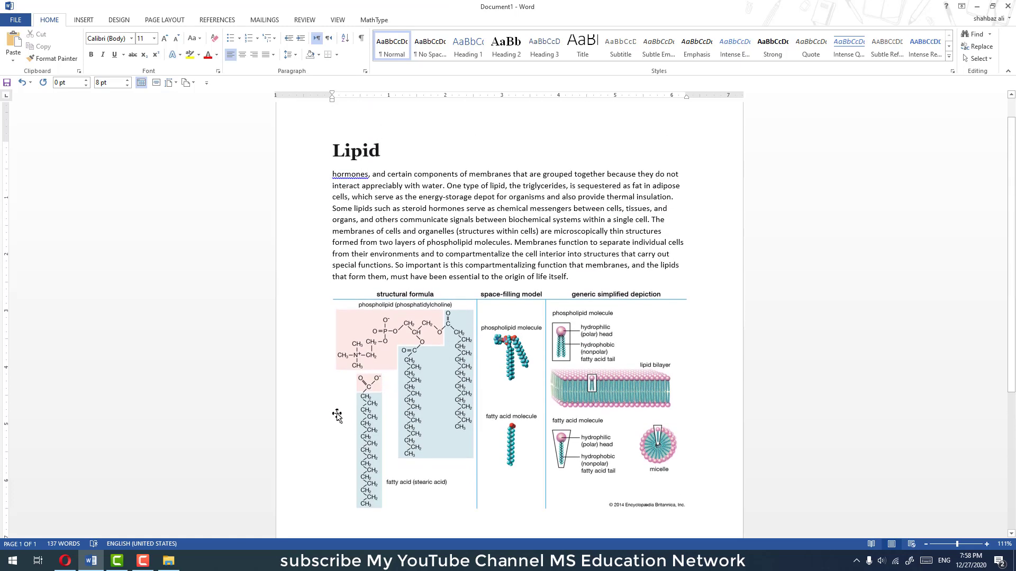
pyautogui.scroll(1, 337, 416)
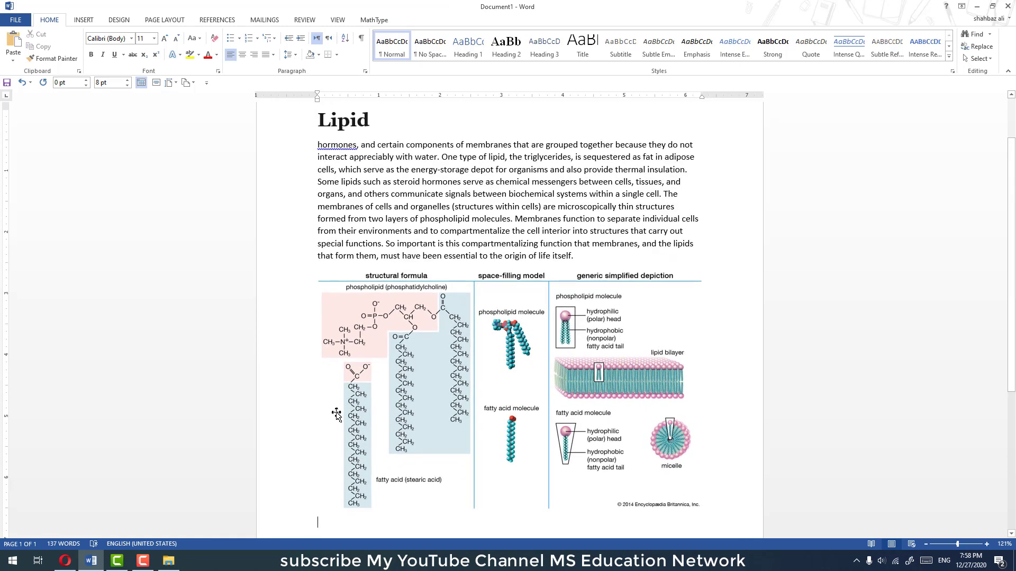
pyautogui.scroll(-1, 336, 414)
pyautogui.scroll(-1, 336, 414)
pyautogui.scroll(-1, 337, 415)
pyautogui.scroll(-2, 338, 416)
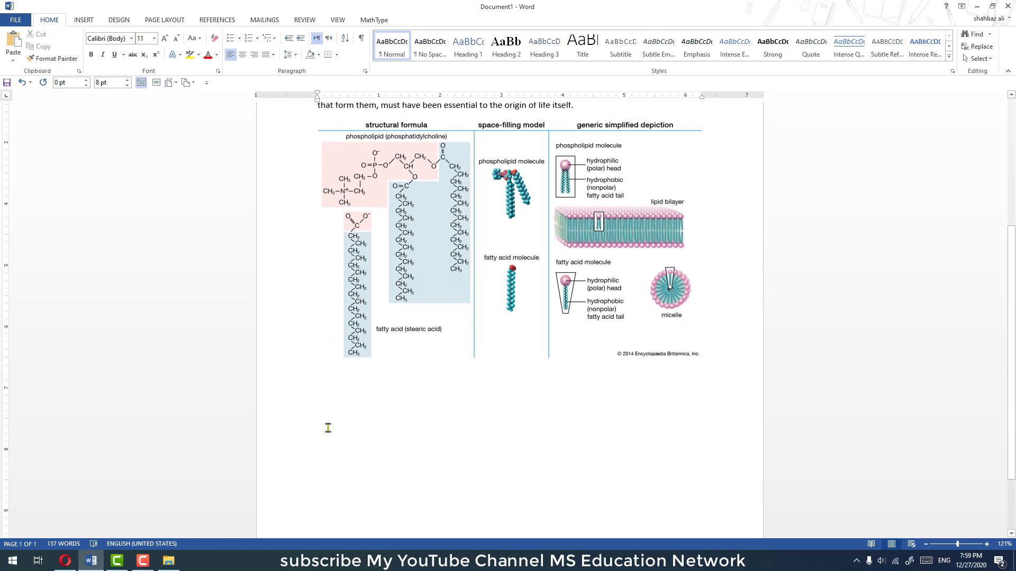
pyautogui.click(66, 561)
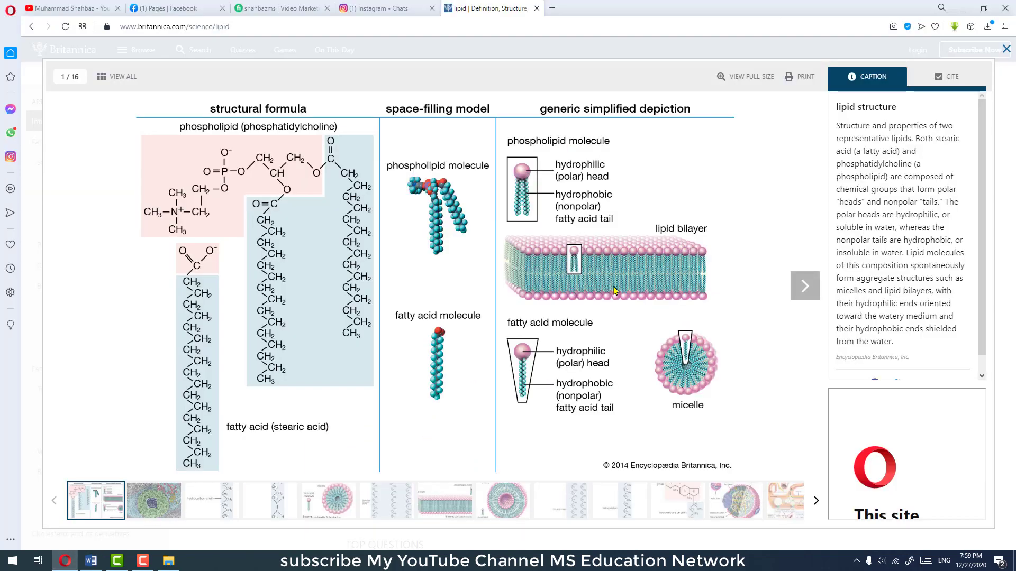
# Step: Close the image viewer and copy the lipid diagram image from the article
pyautogui.click(1006, 49)
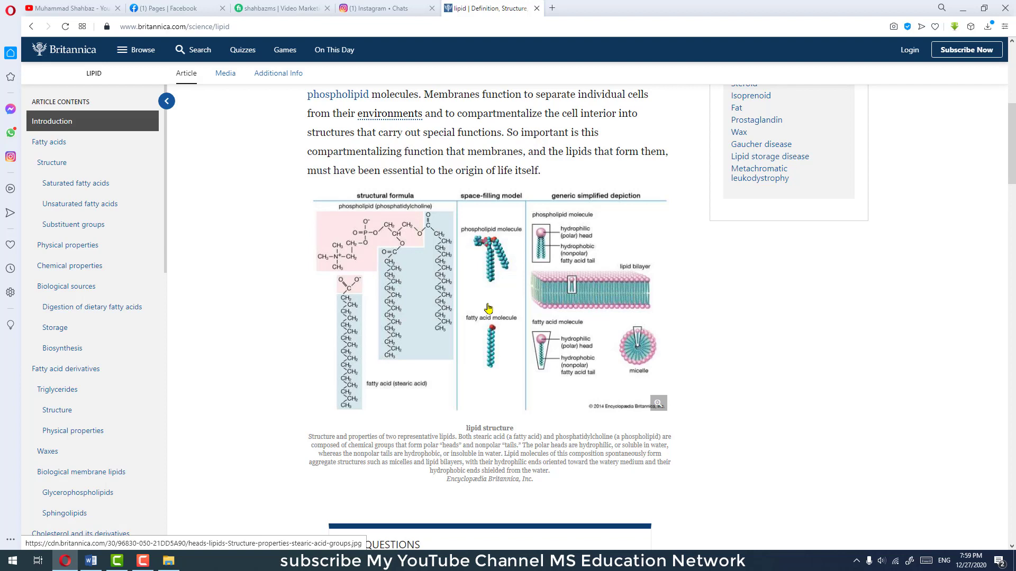
pyautogui.rightClick(448, 287)
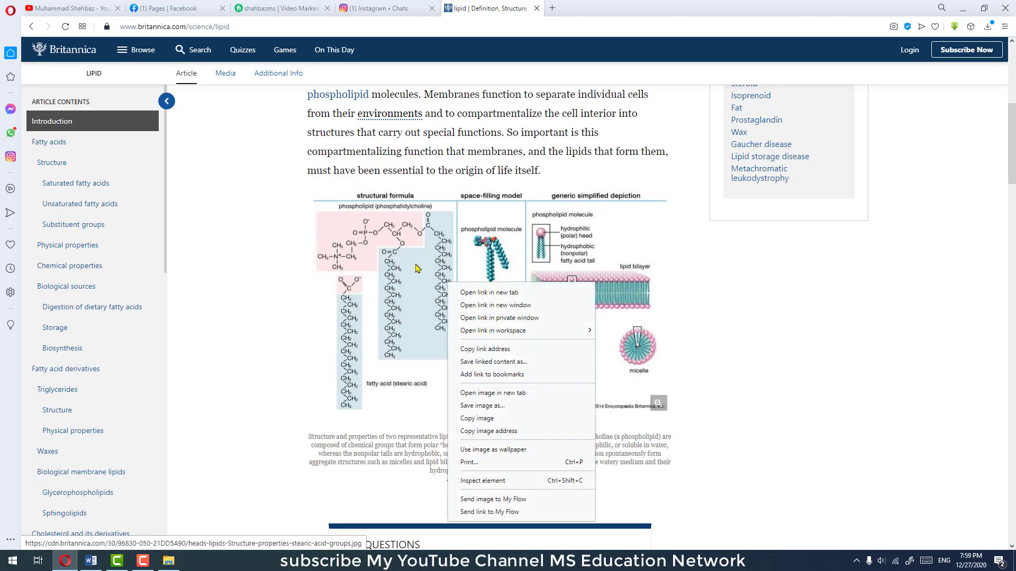
pyautogui.click(478, 420)
# Step: Delete the old lipid figure and paste the newly copied Britannica diagram in its place
pyautogui.click(91, 561)
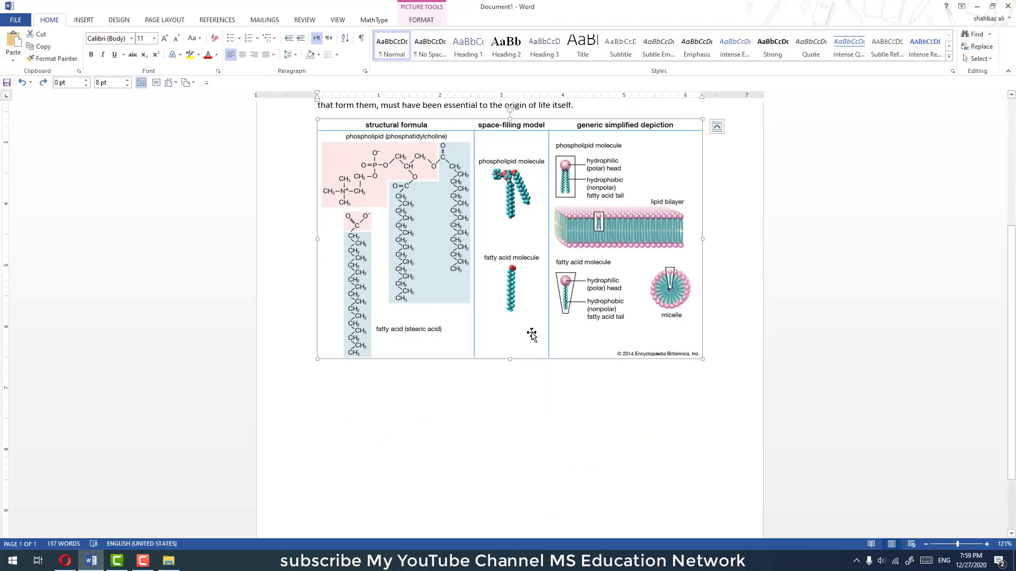
pyautogui.scroll(2, 529, 247)
pyautogui.press('Delete')
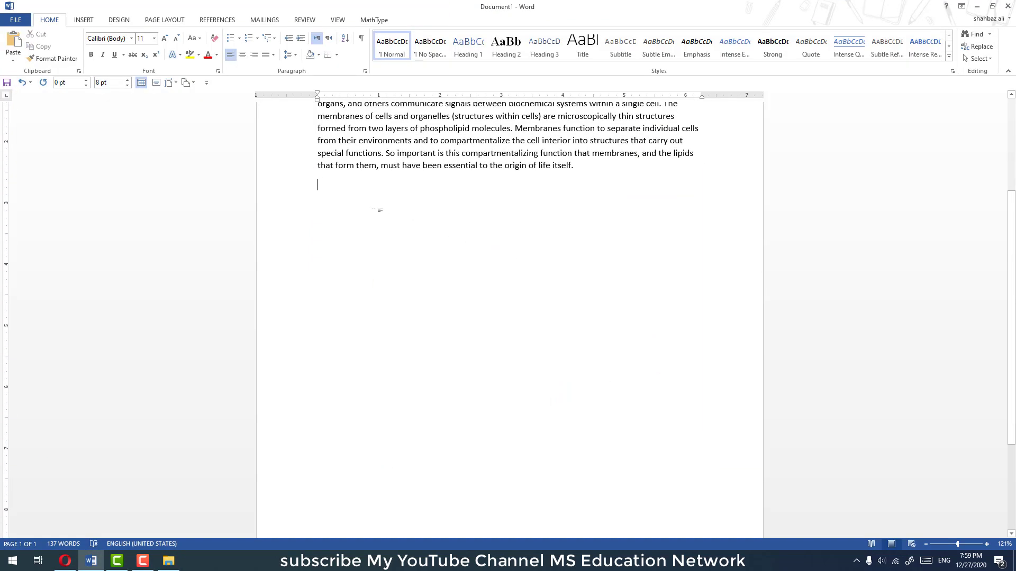
pyautogui.hotkey('ctrl', 'v')
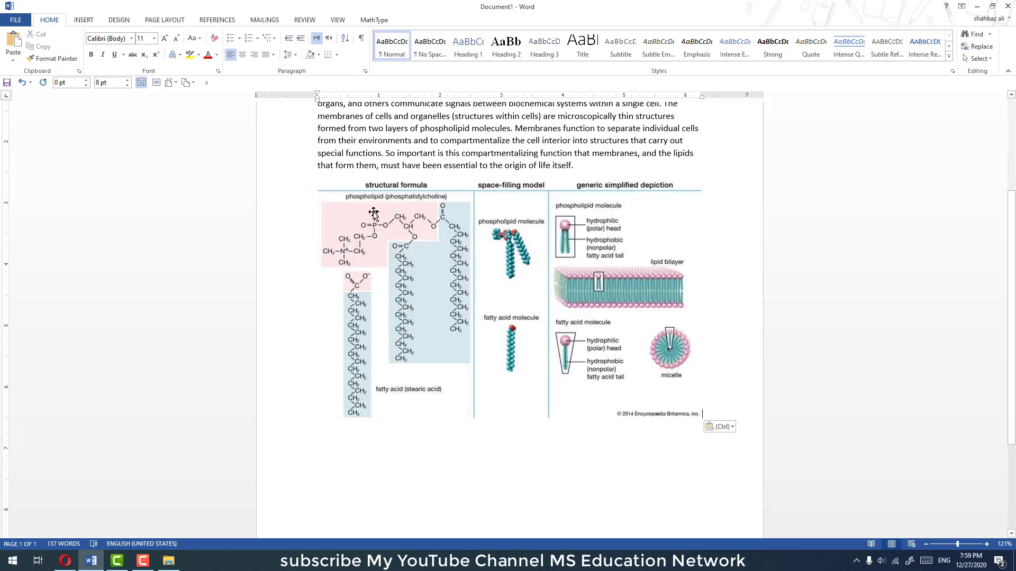
pyautogui.click(375, 212)
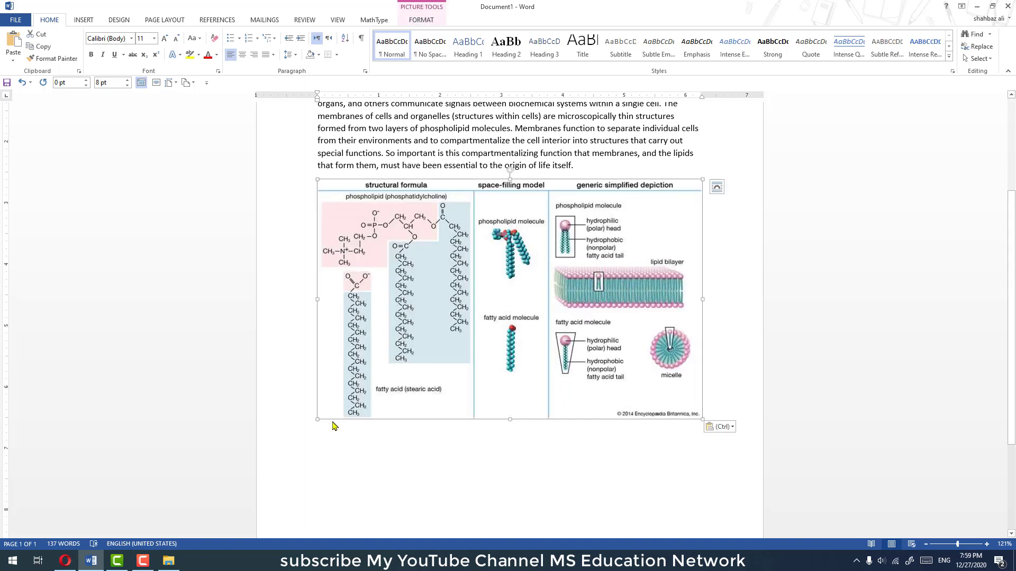
pyautogui.click(327, 441)
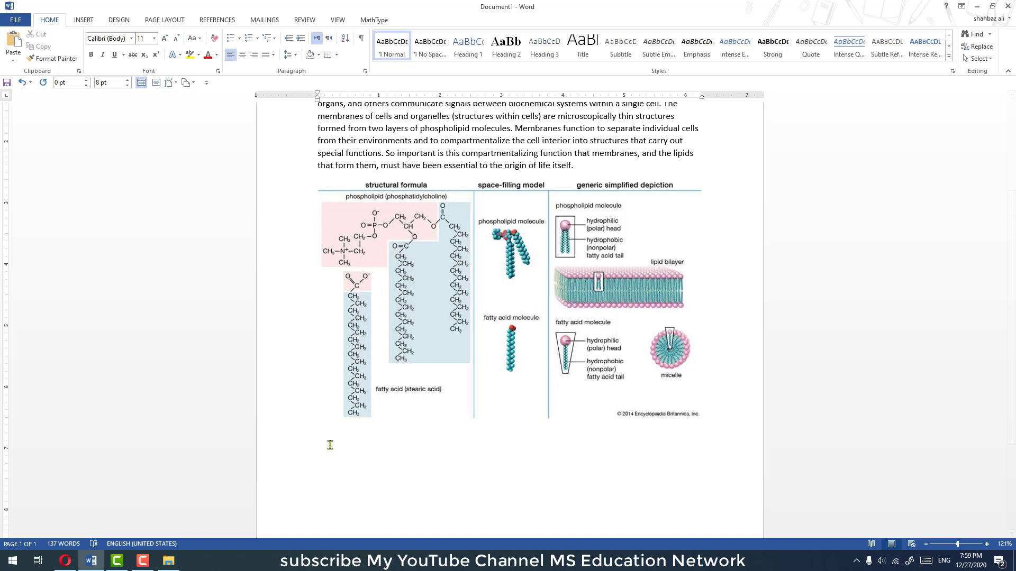
pyautogui.click(368, 390)
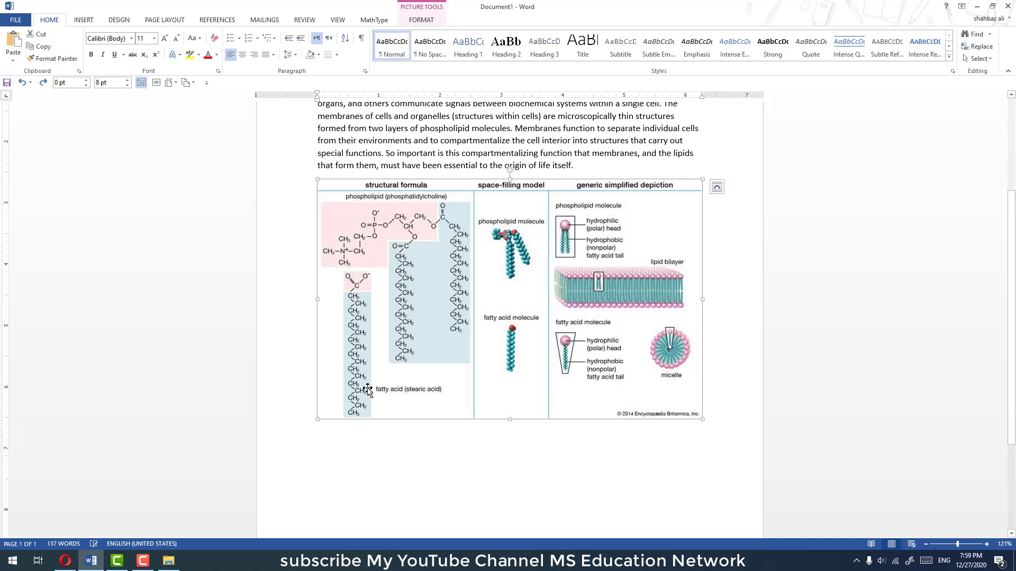
pyautogui.click(327, 440)
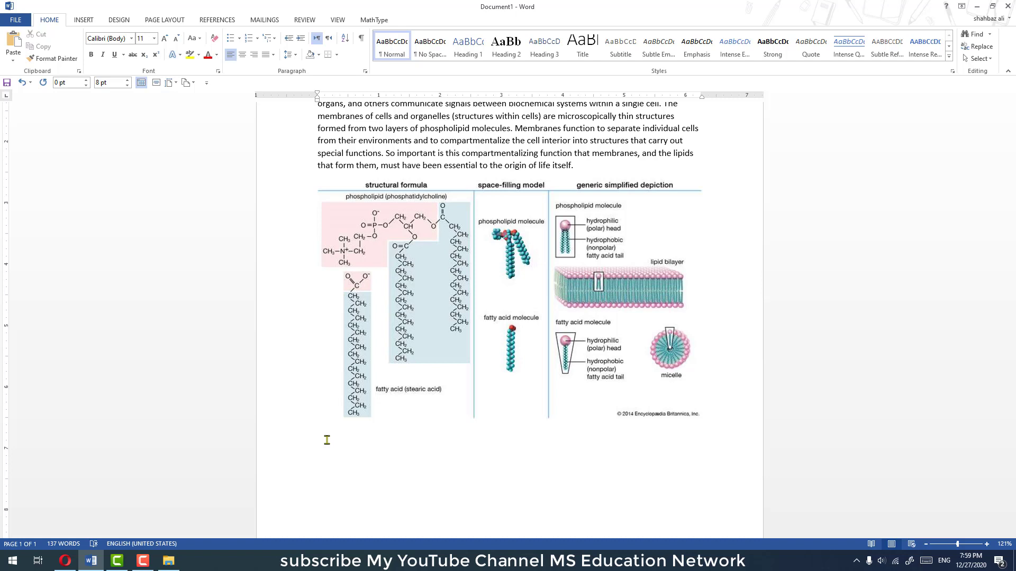
# Step: From the Britannica Lipid page, copy the caption under the lipid structure diagram and return to Word
pyautogui.moveTo(65, 561)
pyautogui.click(77, 558)
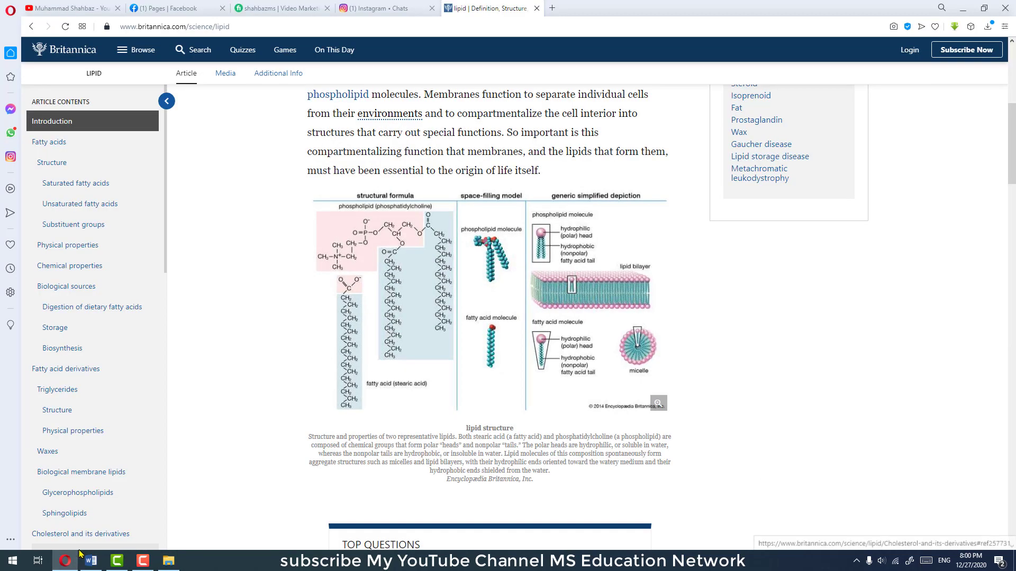
pyautogui.scroll(-4, 476, 418)
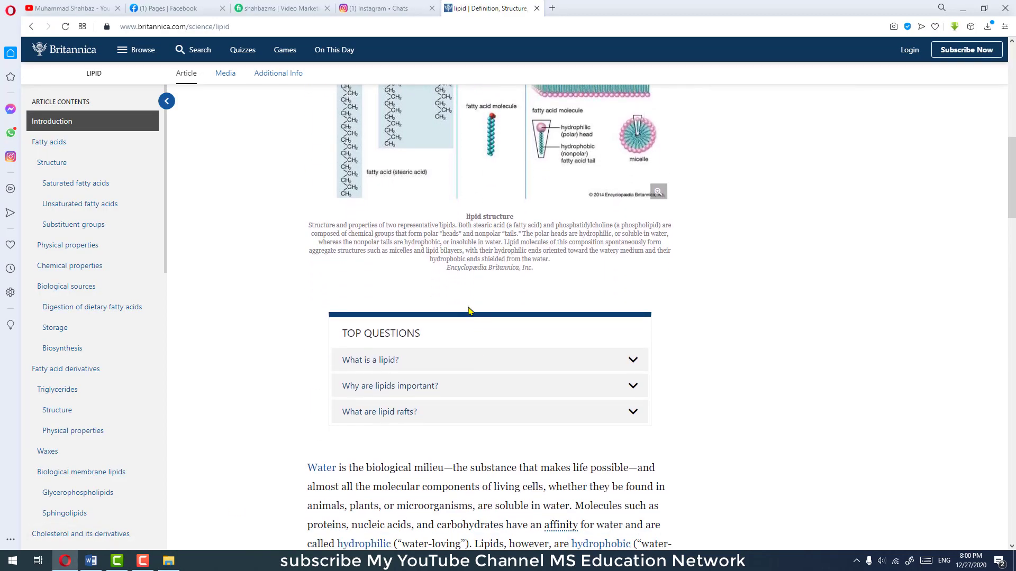
pyautogui.moveTo(466, 217); pyautogui.dragTo(551, 282)
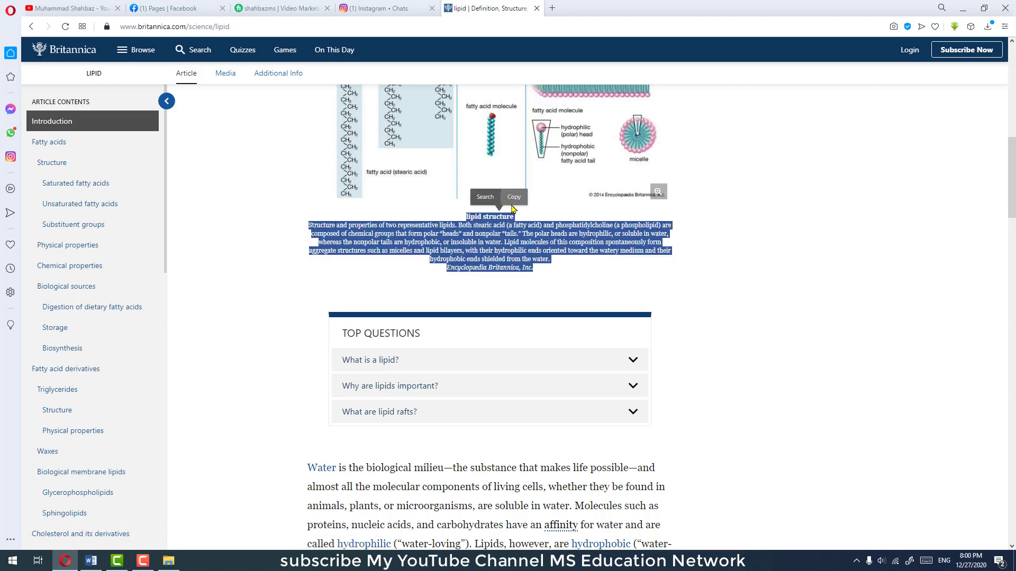
pyautogui.click(514, 197)
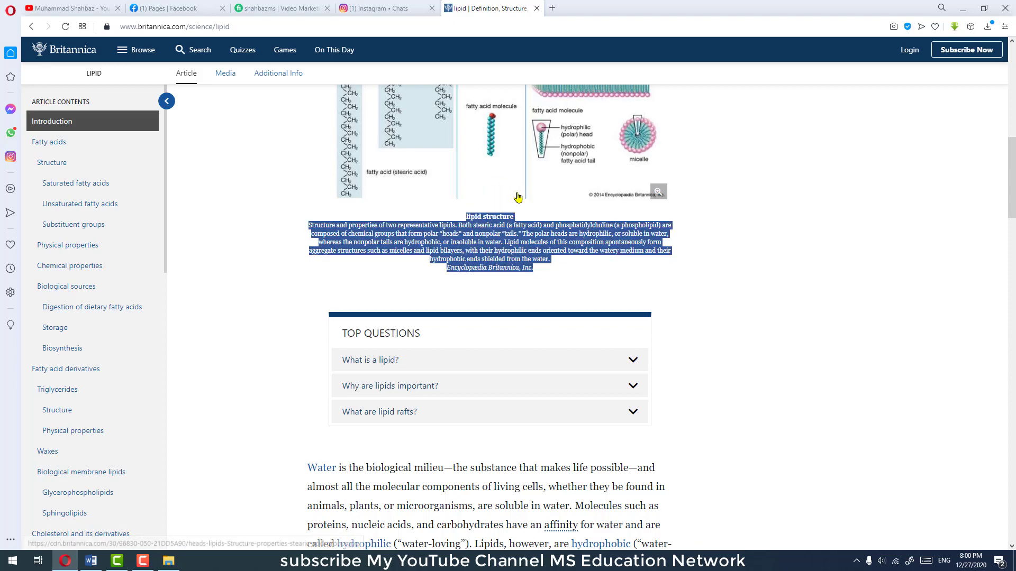
pyautogui.click(91, 561)
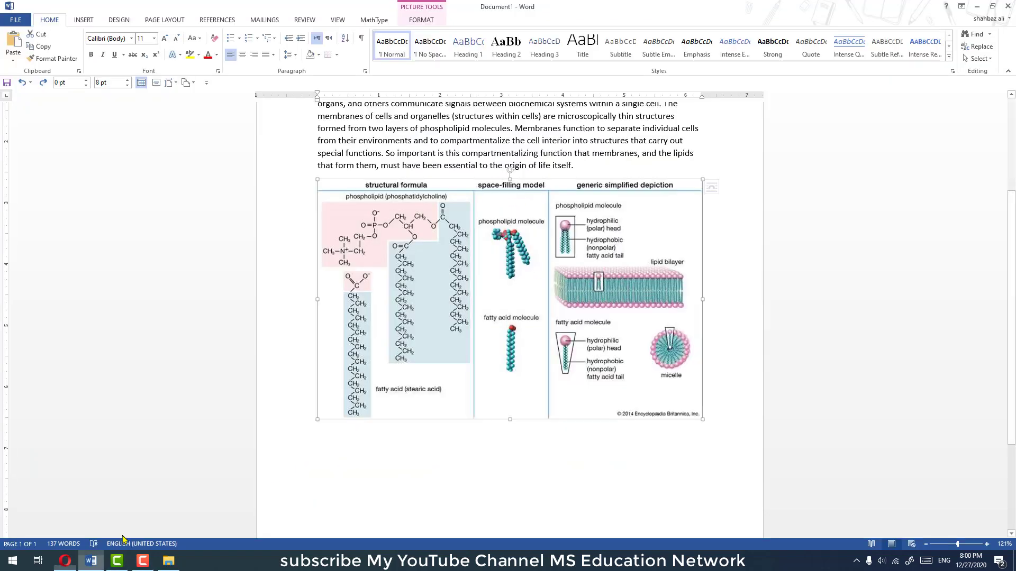
# Step: Paste the lipid structure caption below the figure and add an empty line after it
pyautogui.click(326, 440)
pyautogui.hotkey('ctrl', 'v')
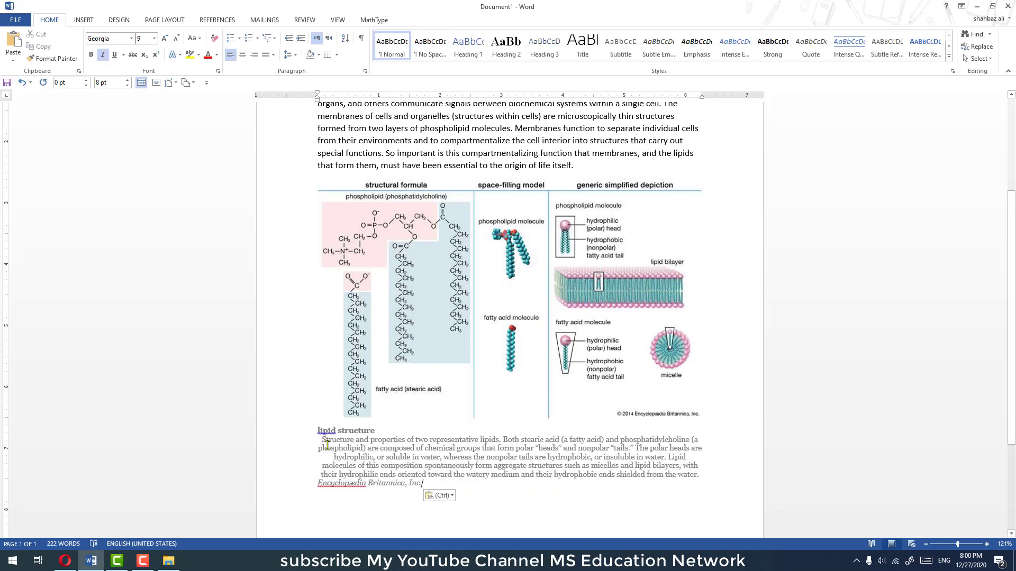
pyautogui.moveTo(321, 431); pyautogui.dragTo(409, 476)
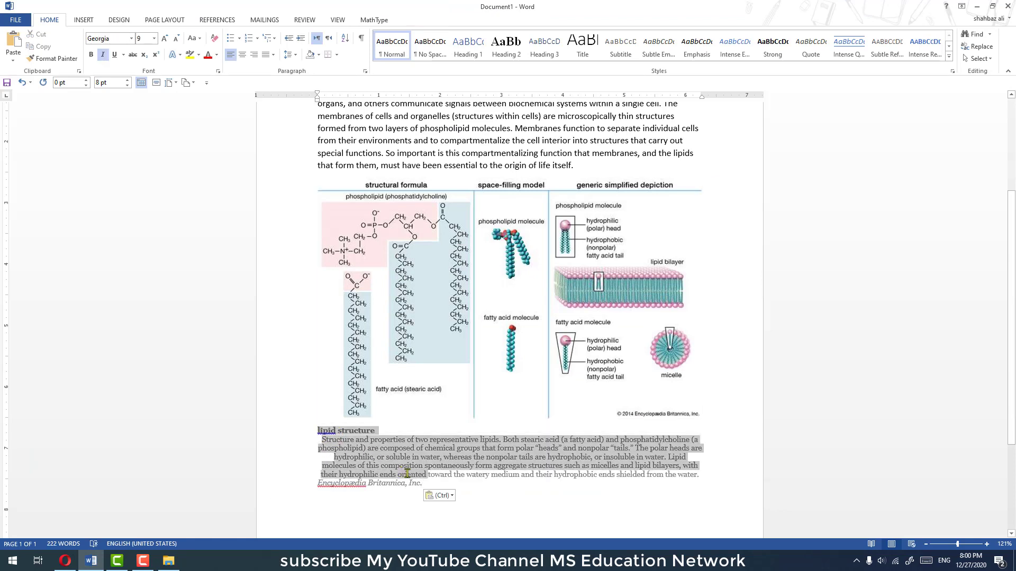
pyautogui.click(461, 484)
pyautogui.scroll(-1, 469, 484)
pyautogui.scroll(-1, 468, 484)
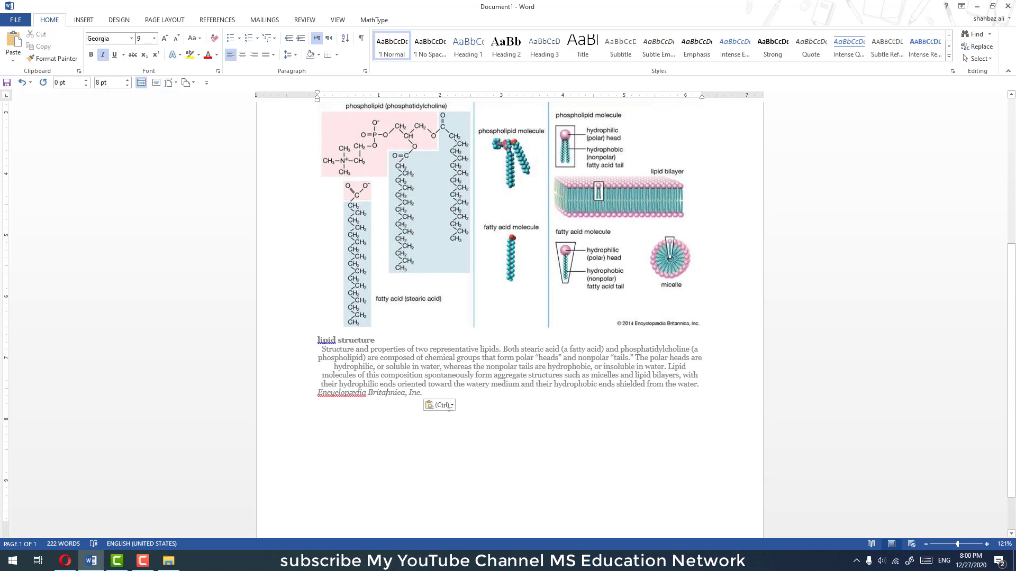
pyautogui.press('Return')
pyautogui.press('Return')
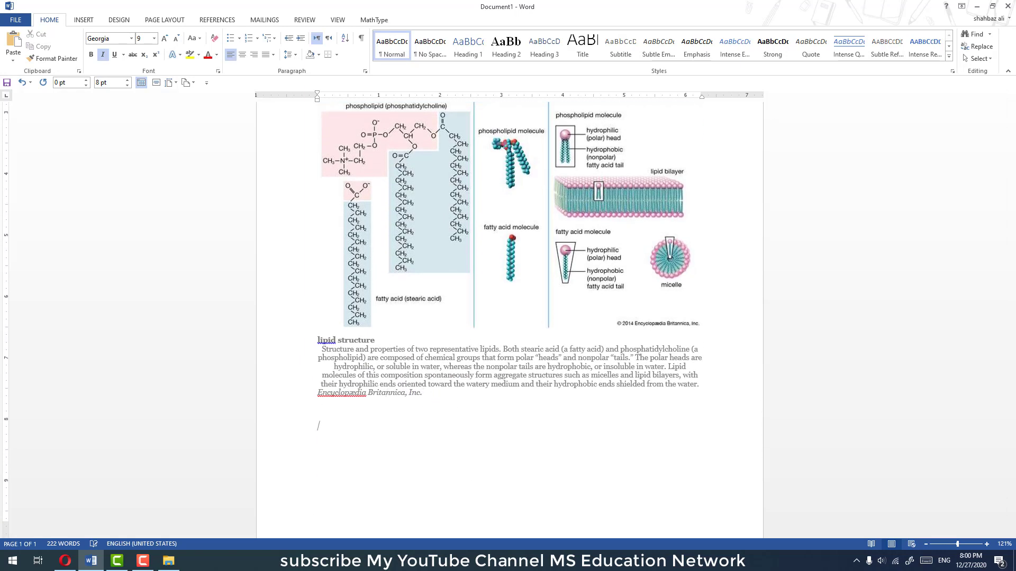
# Step: Switch back to the Britannica Lipid article in Opera and scroll further down the page
pyautogui.hotkey('alt', 'Tab')
pyautogui.scroll(-4, 306, 149)
pyautogui.scroll(-3, 305, 149)
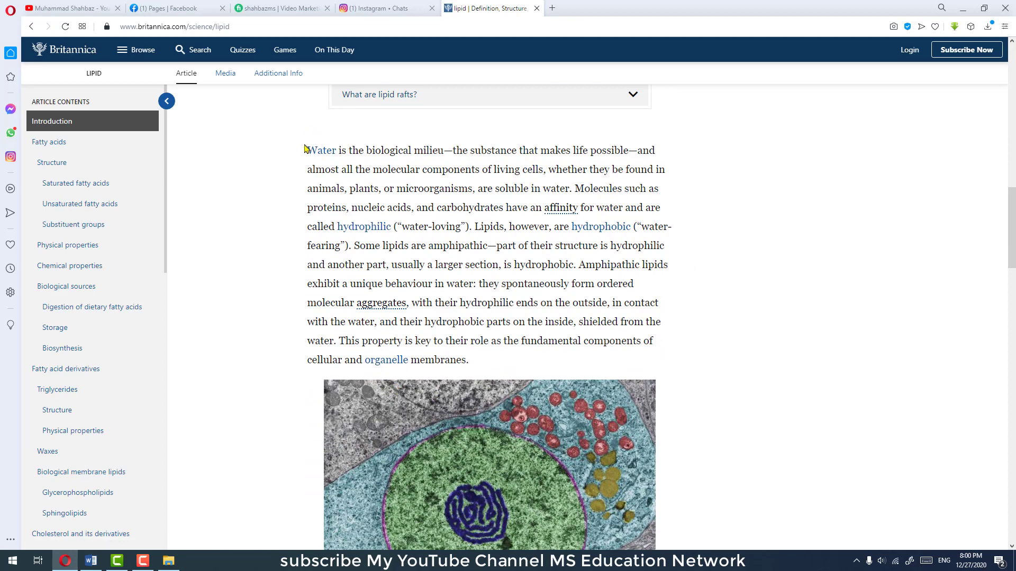
# Step: Copy the Britannica text from the Water paragraph through the Saturated fatty acids section, then return to Word
pyautogui.moveTo(469, 360); pyautogui.dragTo(400, 306)
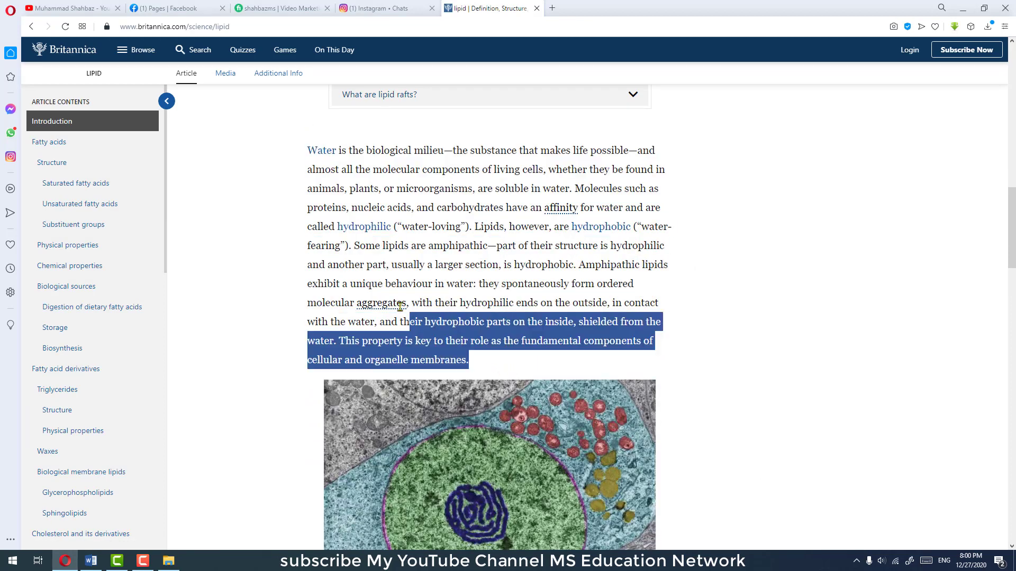
pyautogui.moveTo(400, 306)
pyautogui.mouseDown()
pyautogui.moveTo(313, 152)
pyautogui.moveTo(549, 553)
pyautogui.moveTo(560, 336)
pyautogui.mouseUp()
pyautogui.click(313, 153)
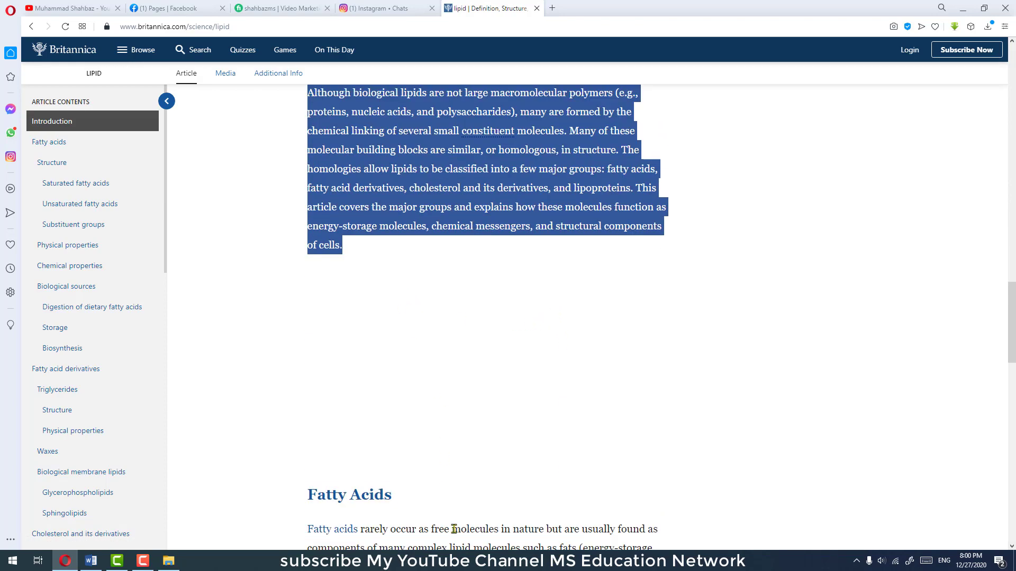
pyautogui.moveTo(454, 529)
pyautogui.mouseDown()
pyautogui.moveTo(487, 359)
pyautogui.moveTo(440, 390)
pyautogui.mouseUp()
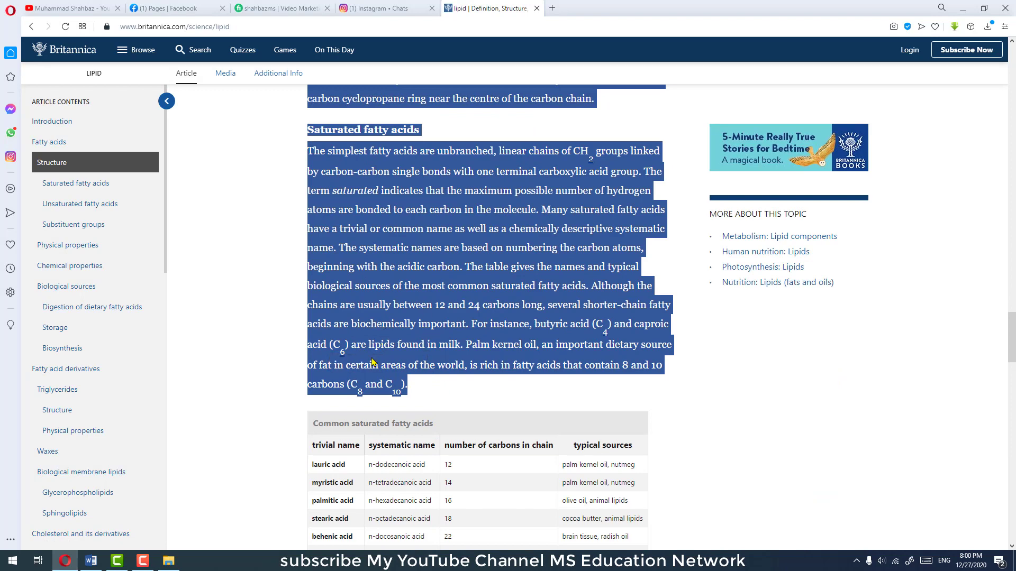
pyautogui.rightClick(376, 293)
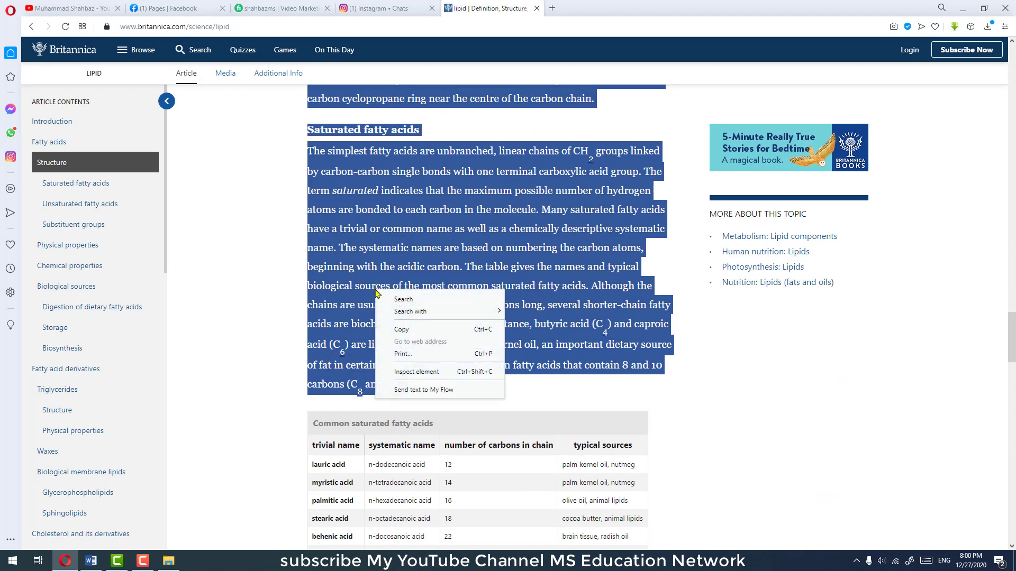
pyautogui.click(401, 329)
pyautogui.click(91, 561)
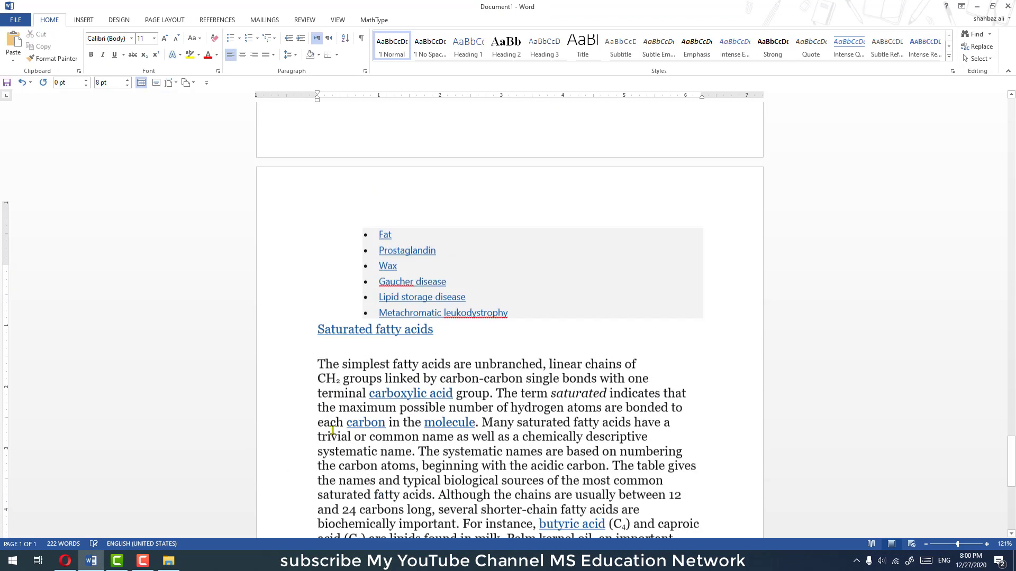
# Step: Scroll back up through the pasted article text and select the cell micrograph image
pyautogui.scroll(5, 334, 429)
pyautogui.scroll(5, 334, 429)
pyautogui.scroll(5, 334, 429)
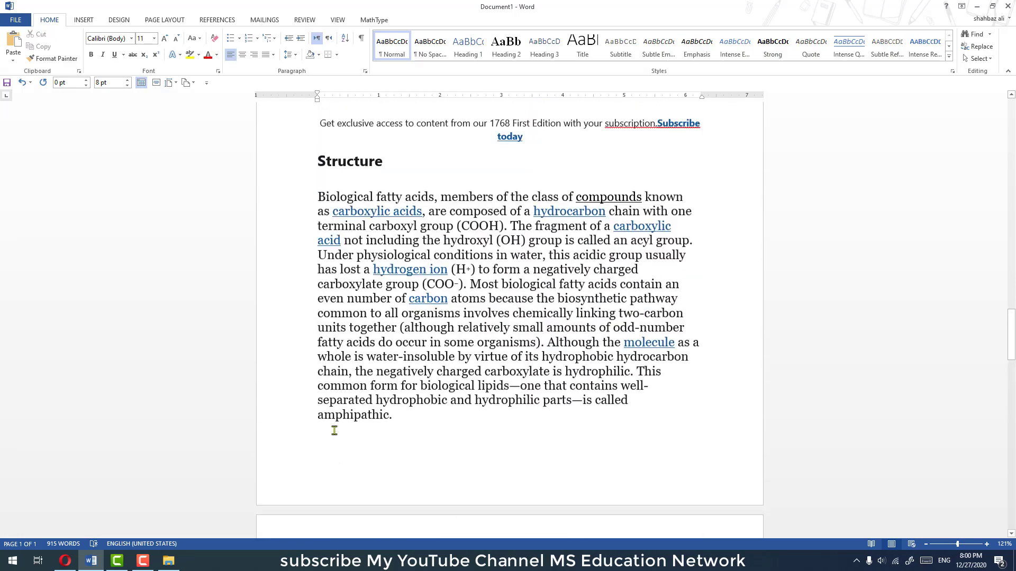
pyautogui.scroll(5, 335, 430)
pyautogui.scroll(5, 334, 430)
pyautogui.scroll(5, 334, 430)
pyautogui.scroll(5, 335, 430)
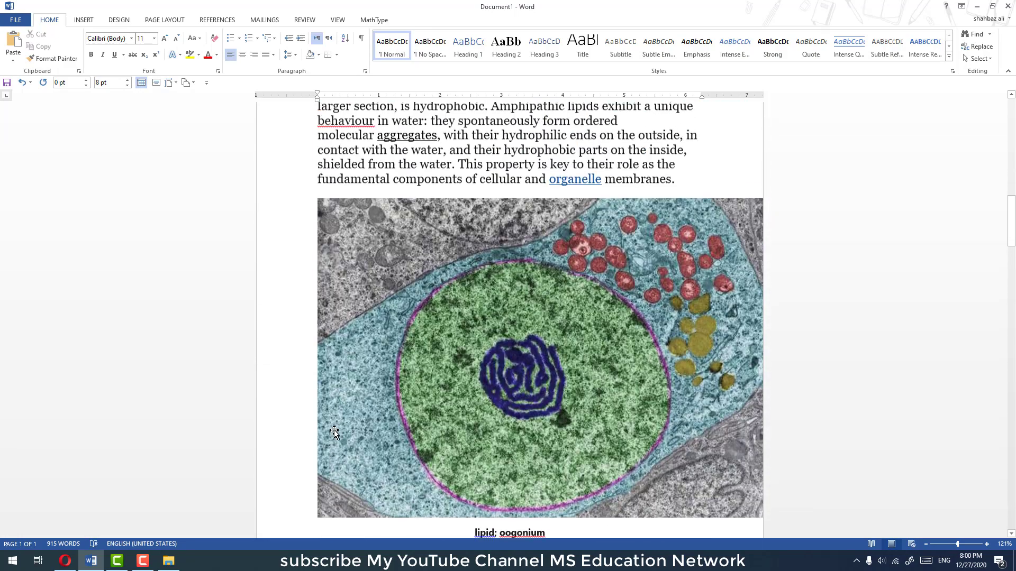
pyautogui.scroll(5, 334, 430)
pyautogui.scroll(1, 374, 431)
pyautogui.scroll(4, 374, 431)
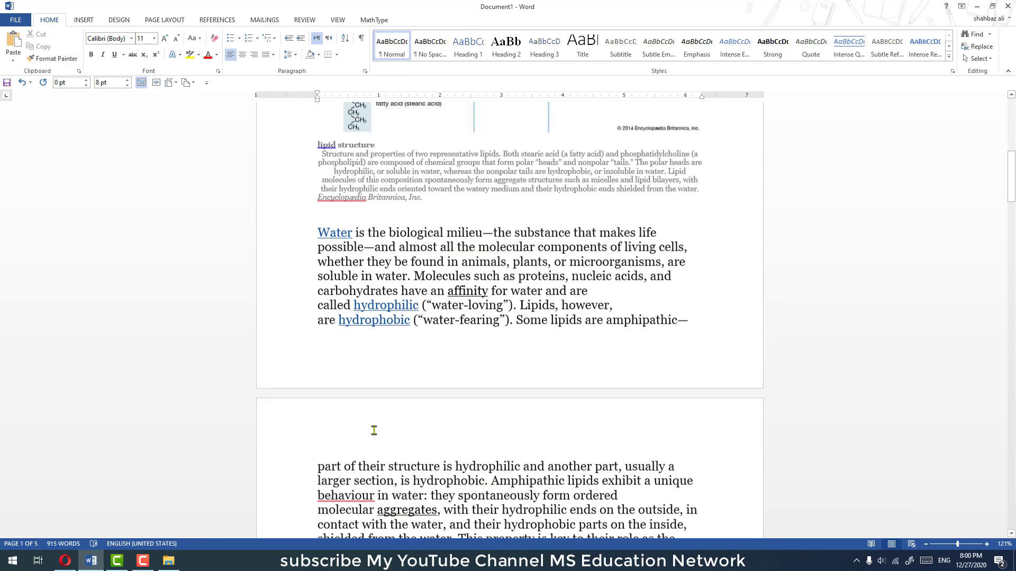
pyautogui.scroll(1, 373, 431)
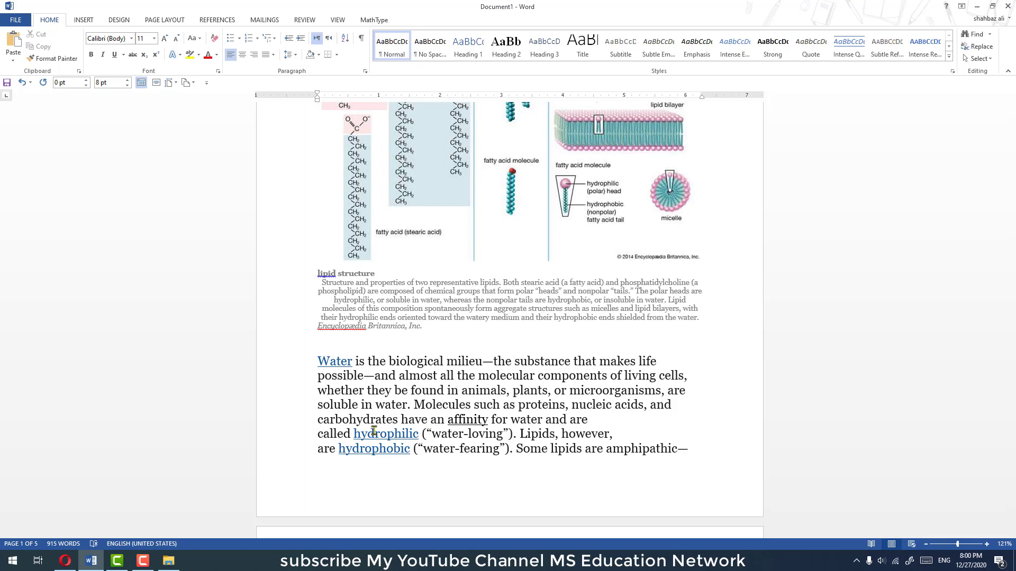
pyautogui.scroll(-4, 374, 432)
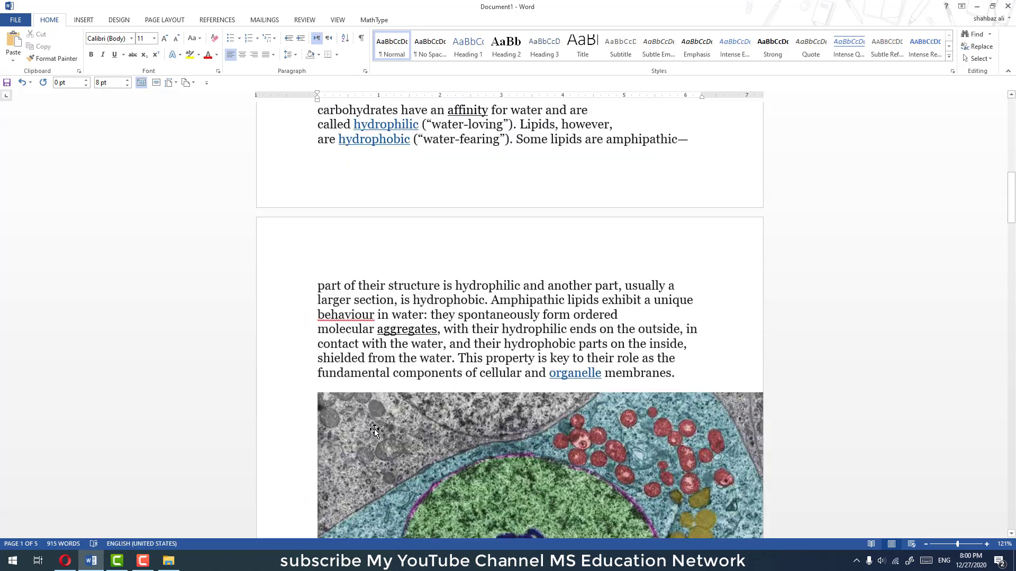
pyautogui.scroll(-2, 373, 431)
pyautogui.click(548, 345)
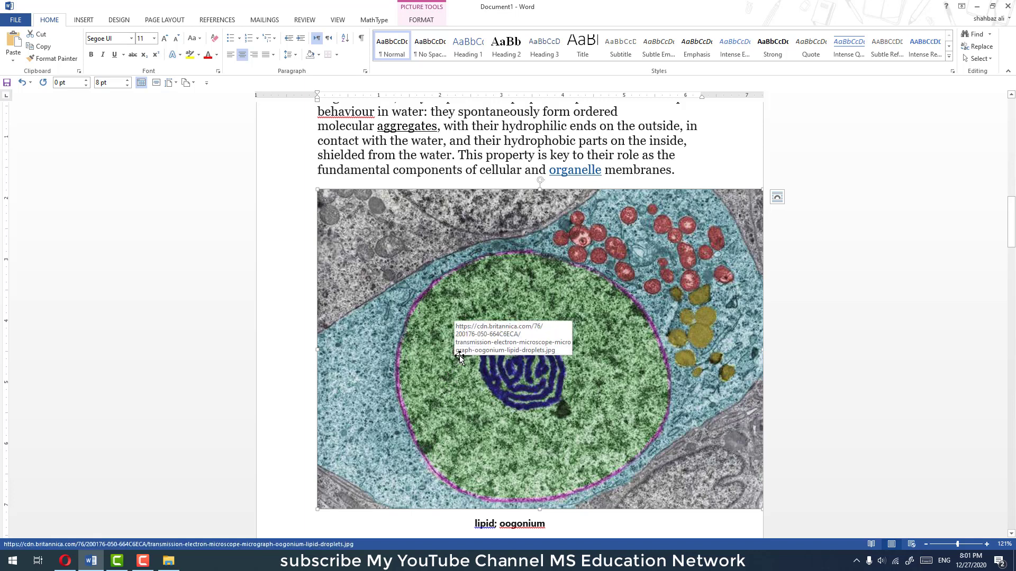
# Step: Scroll down to the Saturated fatty acids paragraph and start an empty line after it
pyautogui.scroll(-1, 776, 411)
pyautogui.scroll(-2, 776, 411)
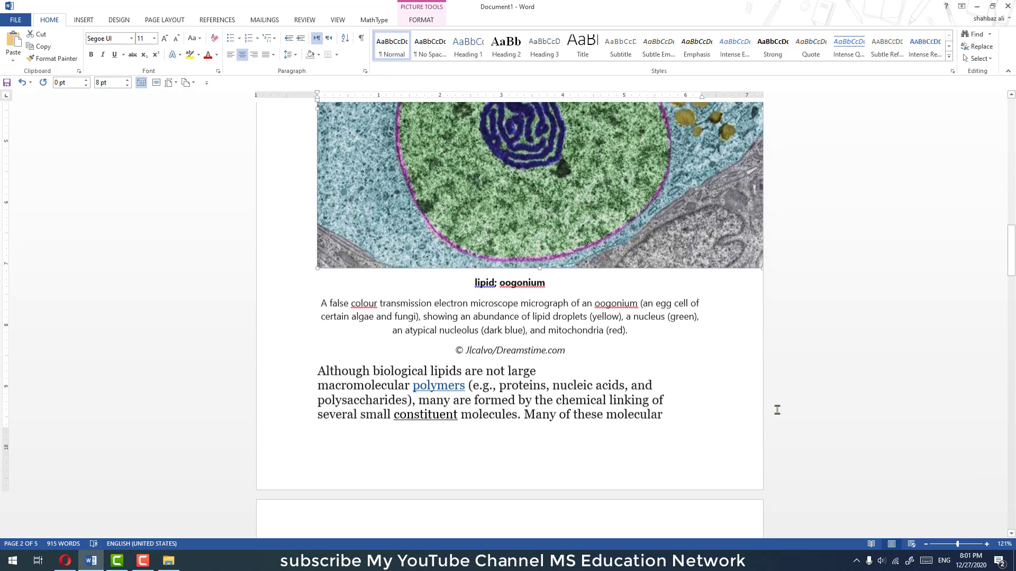
pyautogui.scroll(-4, 777, 411)
pyautogui.scroll(-3, 777, 410)
pyautogui.scroll(-2, 777, 410)
pyautogui.scroll(-5, 777, 411)
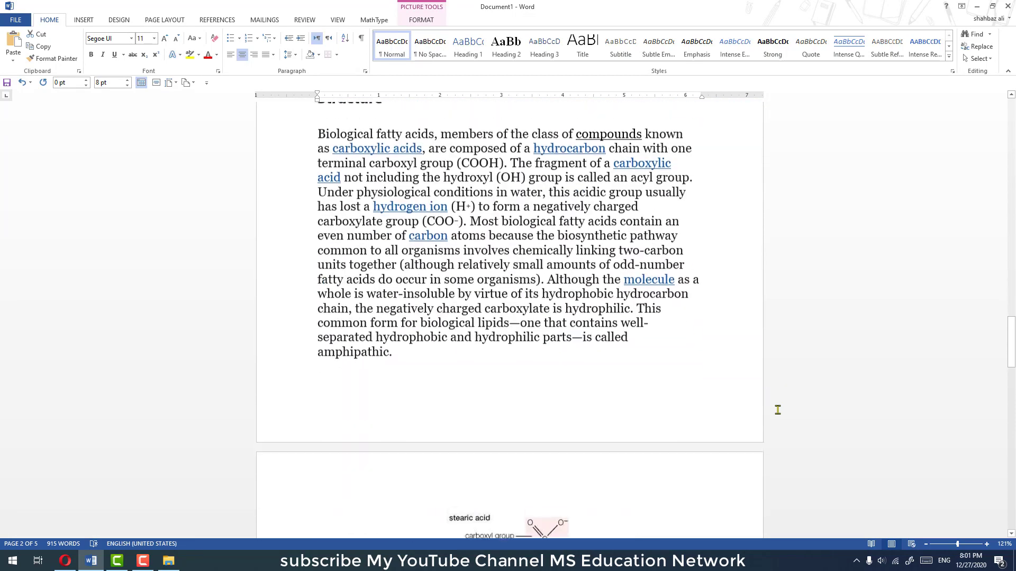
pyautogui.scroll(-4, 778, 410)
pyautogui.scroll(-4, 777, 410)
pyautogui.scroll(-6, 777, 411)
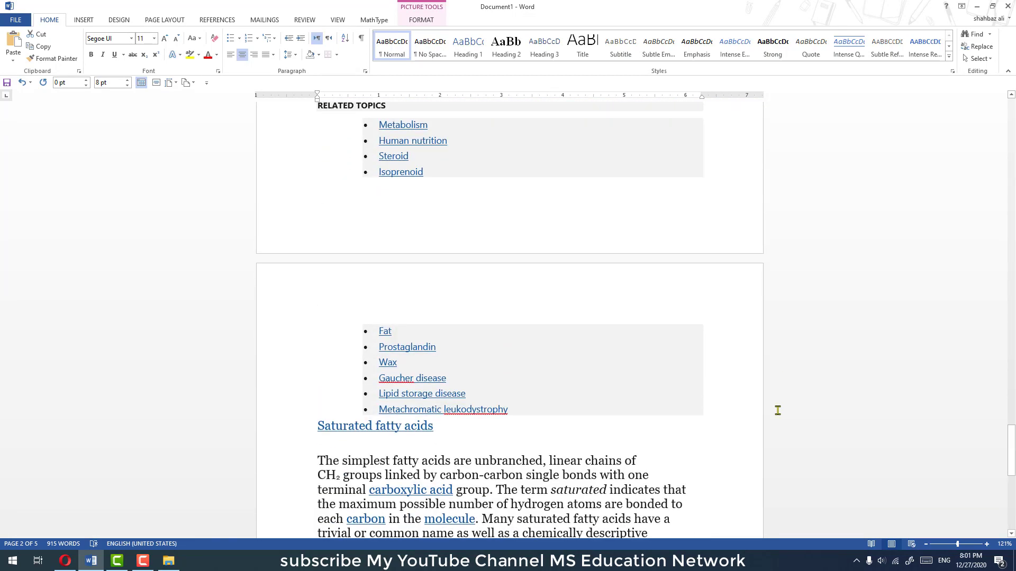
pyautogui.scroll(-4, 778, 411)
pyautogui.scroll(-5, 777, 410)
pyautogui.click(441, 274)
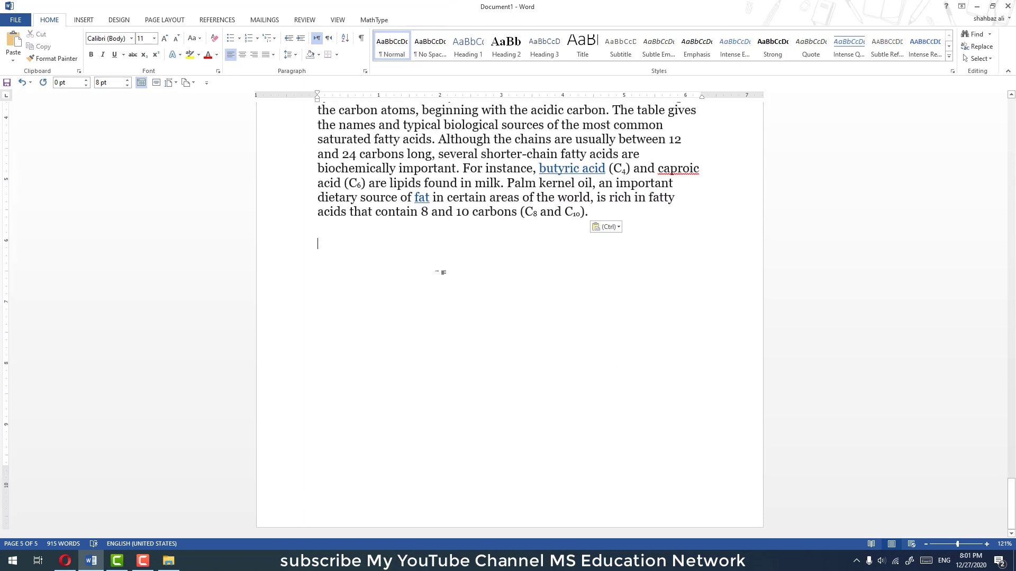
pyautogui.hotkey('ctrl', 'v')
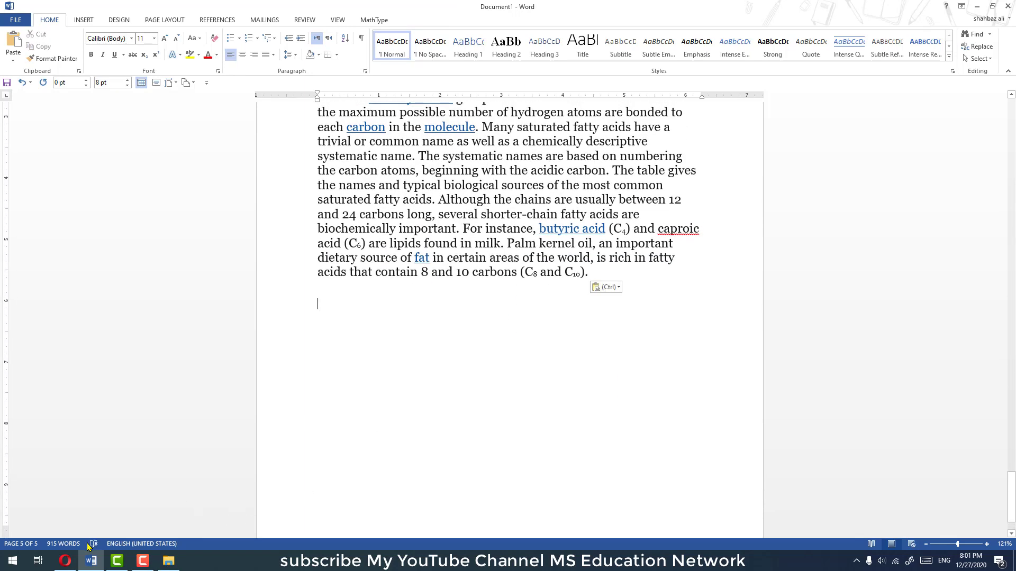
# Step: Back in the Britannica article, make a first selection starting at the Unsaturated fatty acids heading
pyautogui.click(65, 561)
pyautogui.click(464, 388)
pyautogui.scroll(-6, 309, 170)
pyautogui.scroll(-1, 308, 169)
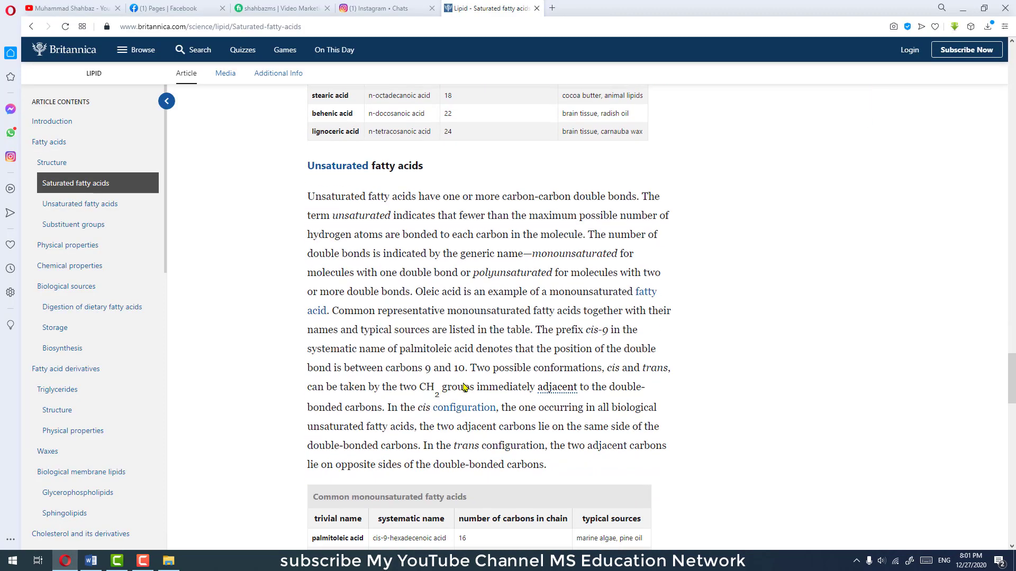
pyautogui.moveTo(309, 169); pyautogui.dragTo(583, 463)
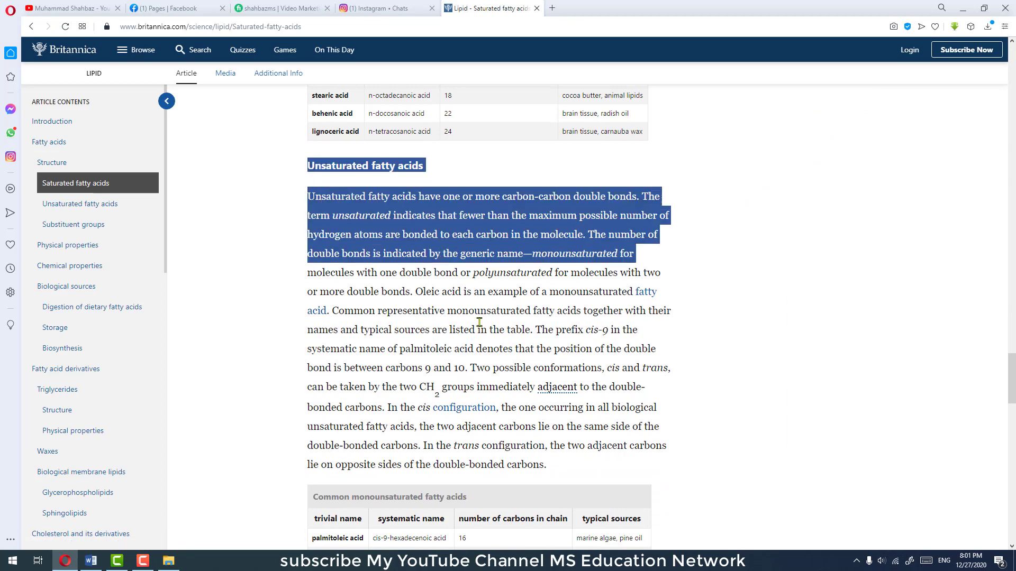
pyautogui.scroll(-2, 582, 463)
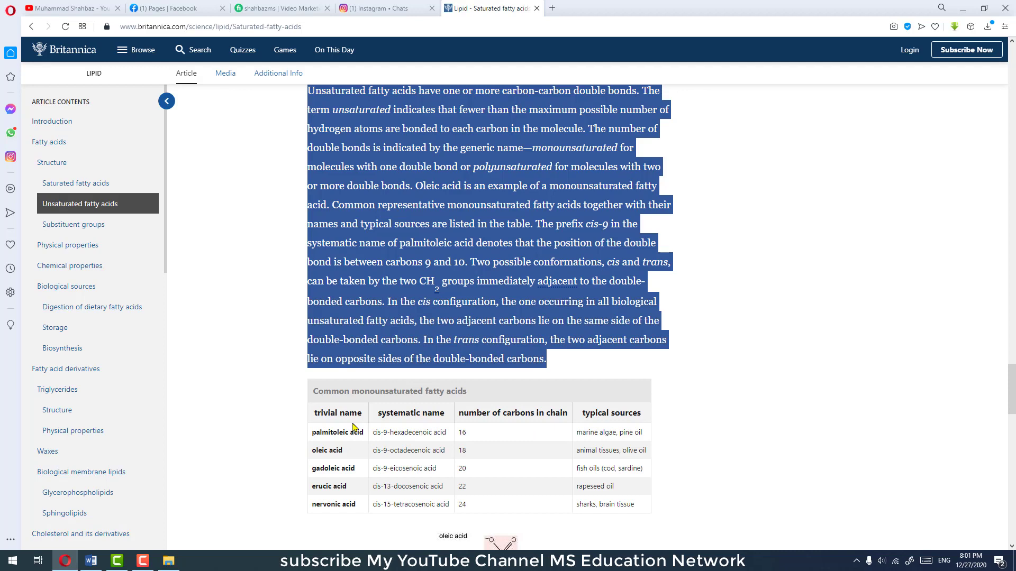
pyautogui.click(402, 320)
# Step: Reselect from the Unsaturated fatty acids heading through the Sphingolipids section, copy it, and return to Word
pyautogui.scroll(3, 402, 321)
pyautogui.moveTo(319, 246)
pyautogui.mouseDown()
pyautogui.moveTo(350, 252)
pyautogui.moveTo(319, 221)
pyautogui.mouseUp()
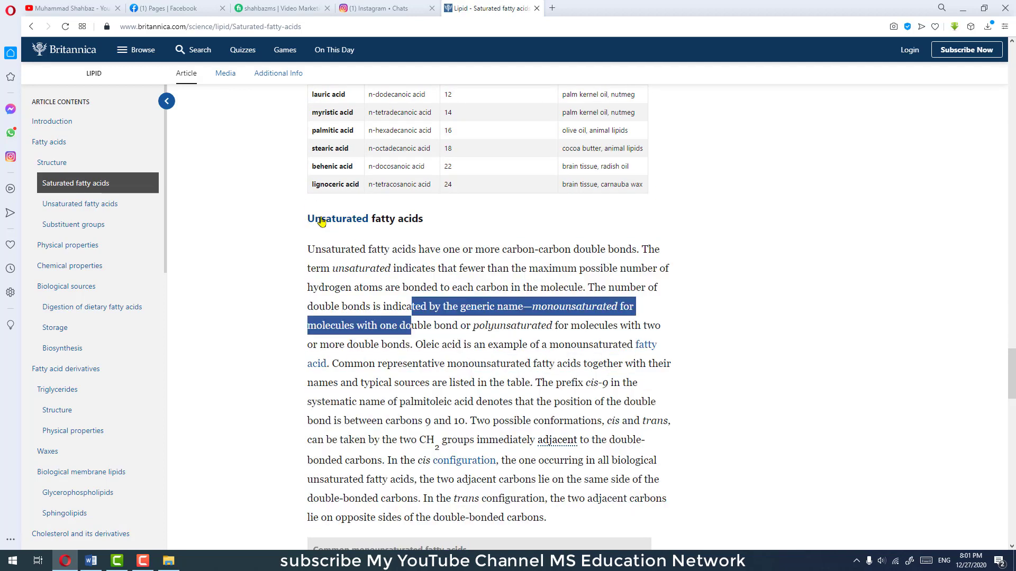
pyautogui.click(379, 228)
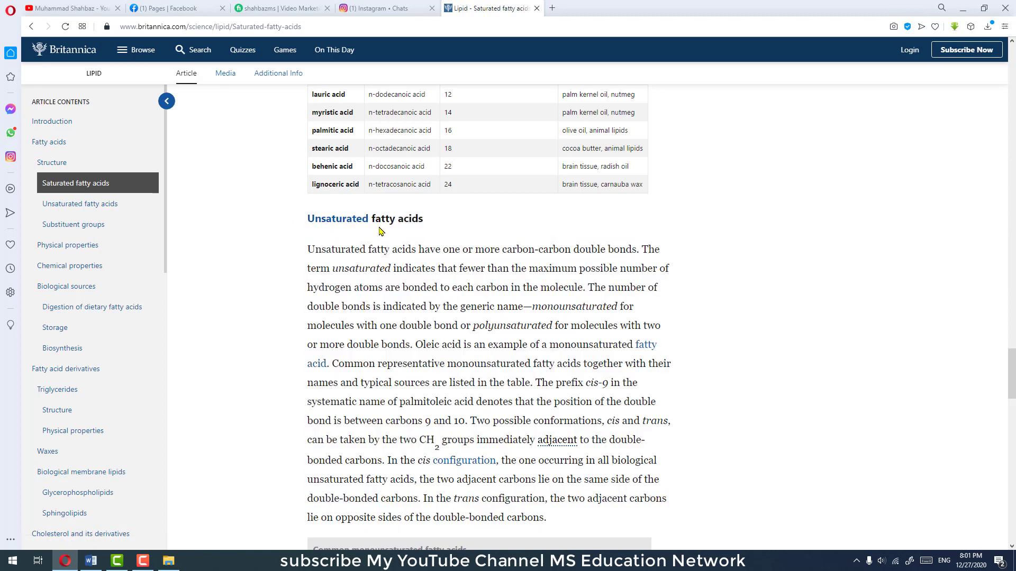
pyautogui.moveTo(308, 209)
pyautogui.mouseDown()
pyautogui.moveTo(338, 253)
pyautogui.moveTo(443, 545)
pyautogui.mouseUp()
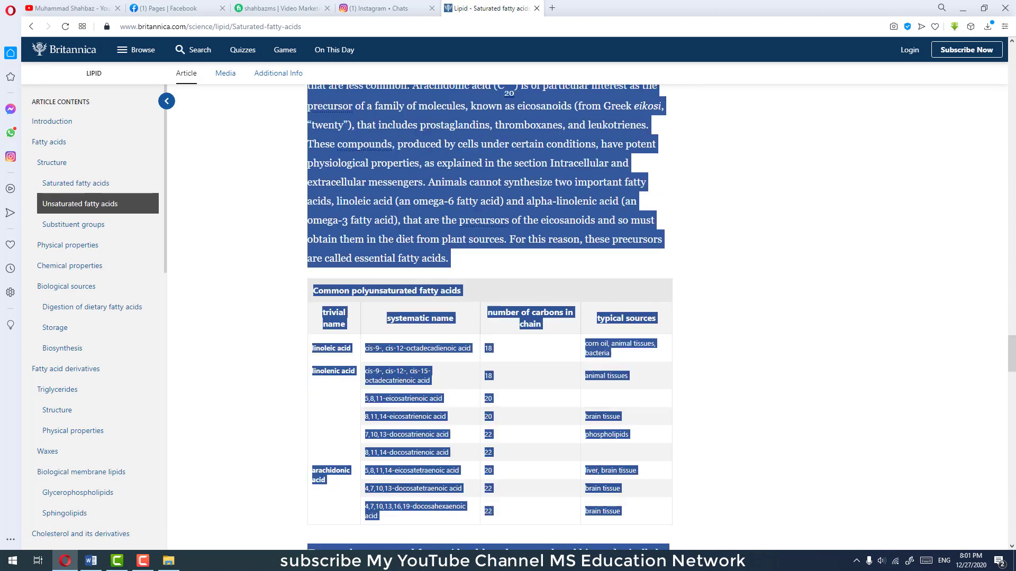
pyautogui.moveTo(444, 545)
pyautogui.mouseDown()
pyautogui.moveTo(490, 285)
pyautogui.moveTo(557, 430)
pyautogui.moveTo(546, 440)
pyautogui.moveTo(557, 440)
pyautogui.mouseUp()
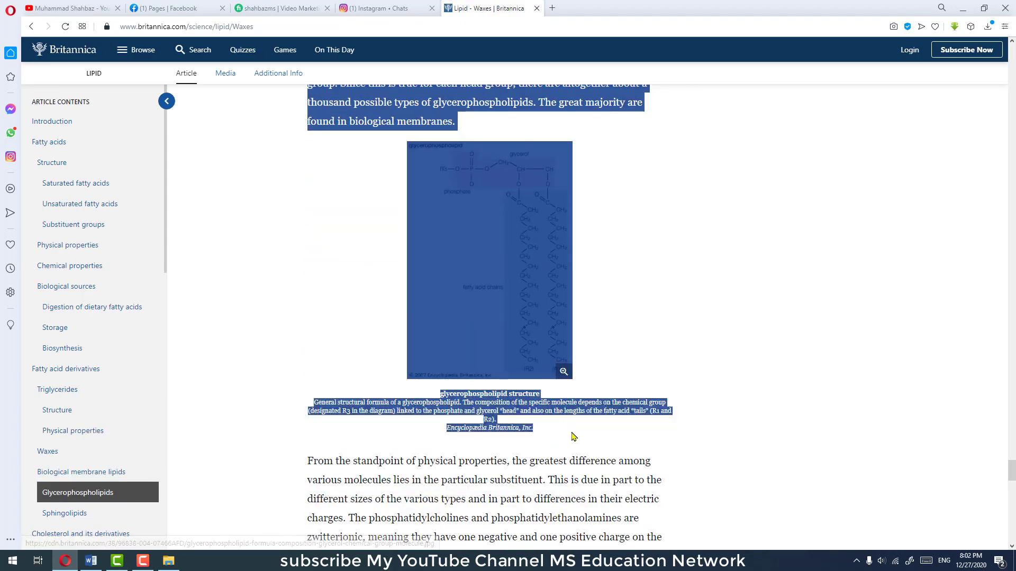
pyautogui.moveTo(557, 441)
pyautogui.mouseDown()
pyautogui.moveTo(599, 535)
pyautogui.moveTo(574, 457)
pyautogui.mouseUp()
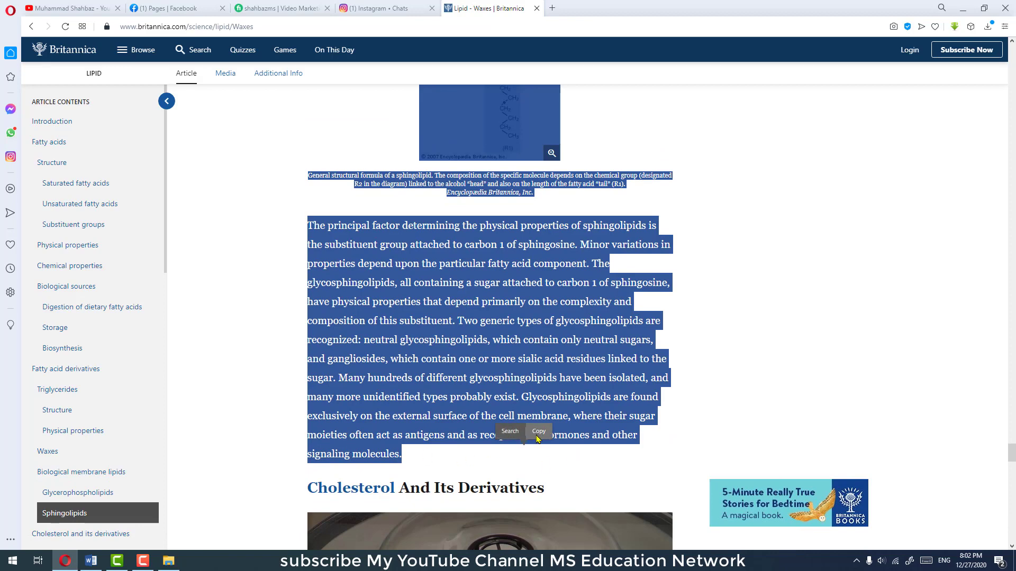
pyautogui.click(92, 560)
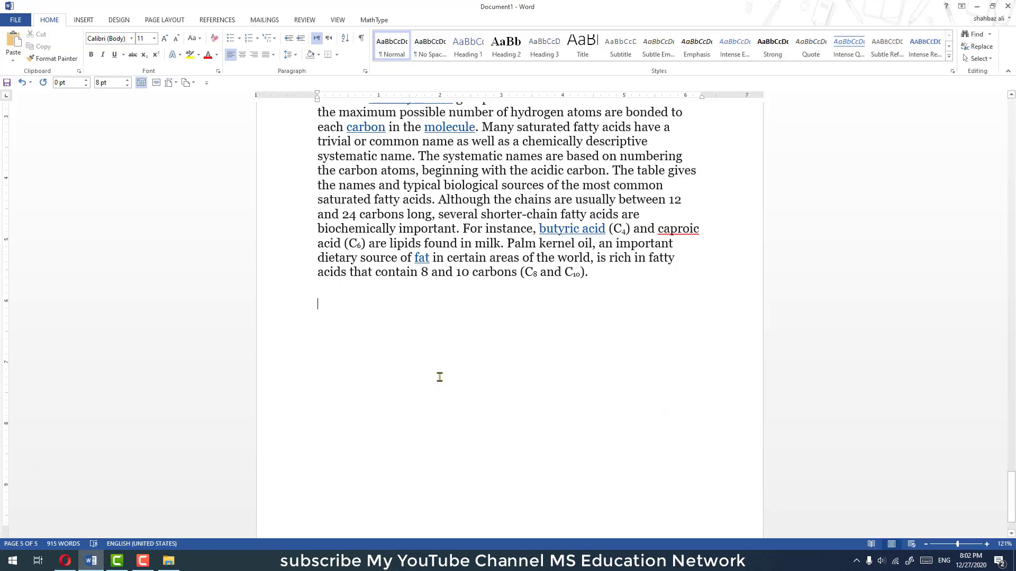
# Step: Paste the Unsaturated fatty acids through Sphingolipids passage at the end, then select the Lipid title at the top
pyautogui.hotkey('ctrl', 'v')
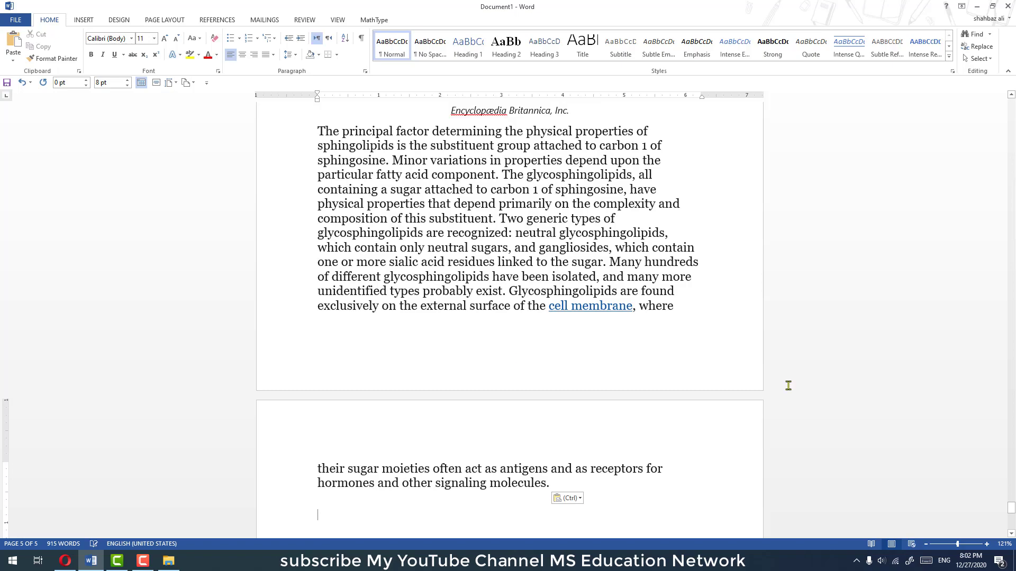
pyautogui.moveTo(1011, 507); pyautogui.dragTo(997, 113)
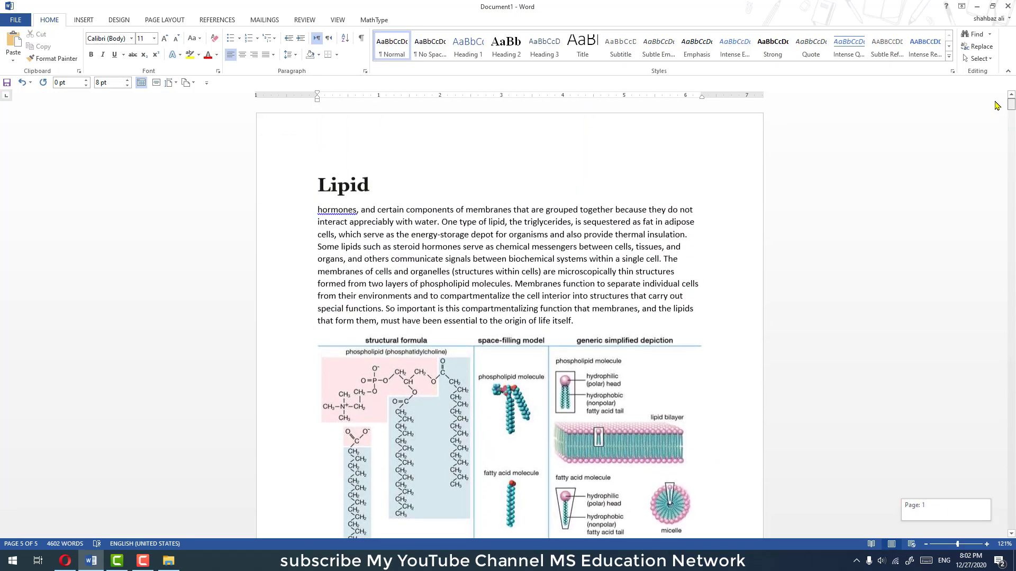
pyautogui.moveTo(997, 114); pyautogui.dragTo(996, 106)
pyautogui.click(448, 244)
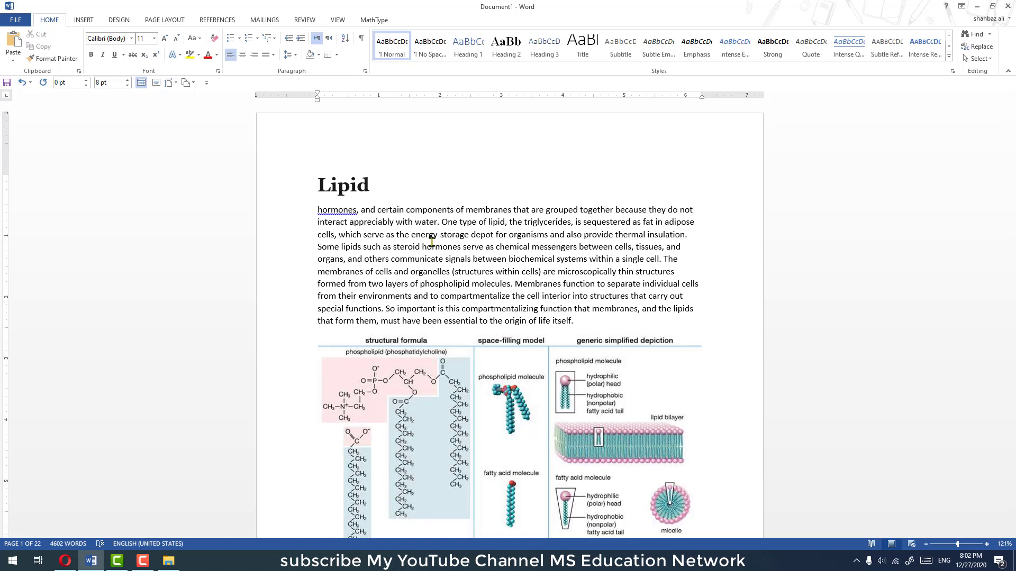
pyautogui.moveTo(379, 187); pyautogui.dragTo(317, 187)
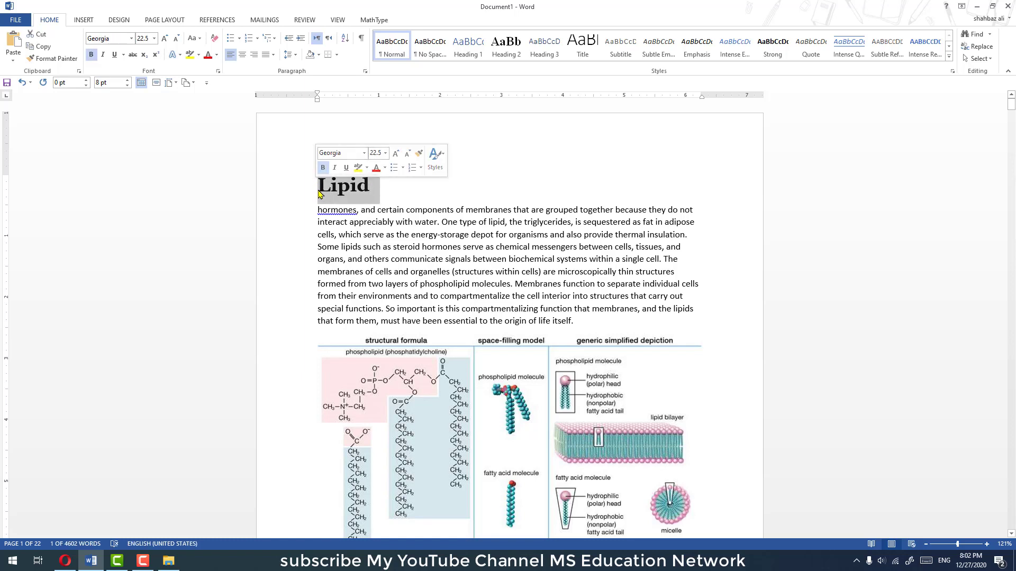
pyautogui.click(393, 224)
pyautogui.keyDown('ctrl'); pyautogui.scroll(3, 383, 233); pyautogui.keyUp('ctrl')
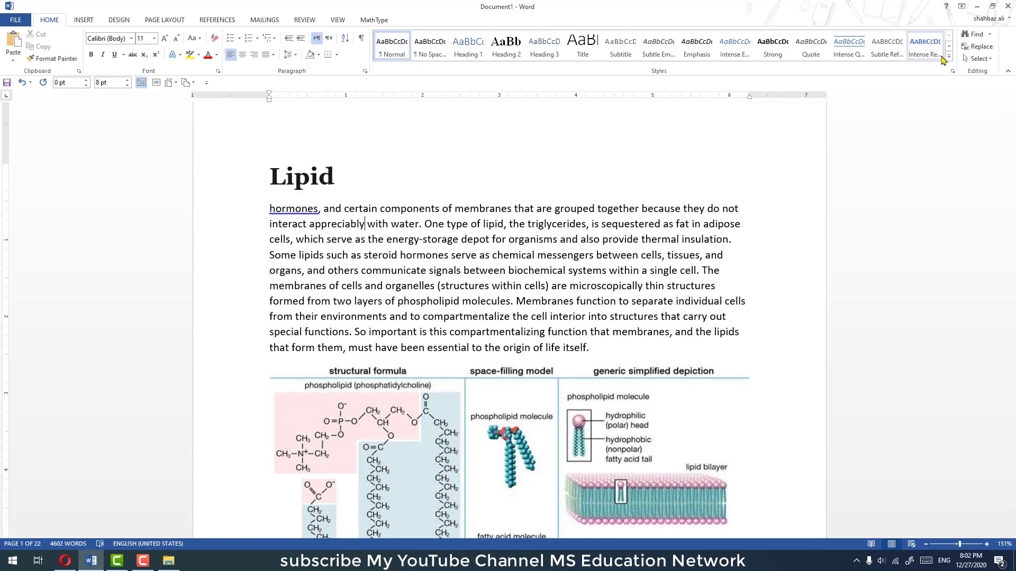
pyautogui.click(949, 57)
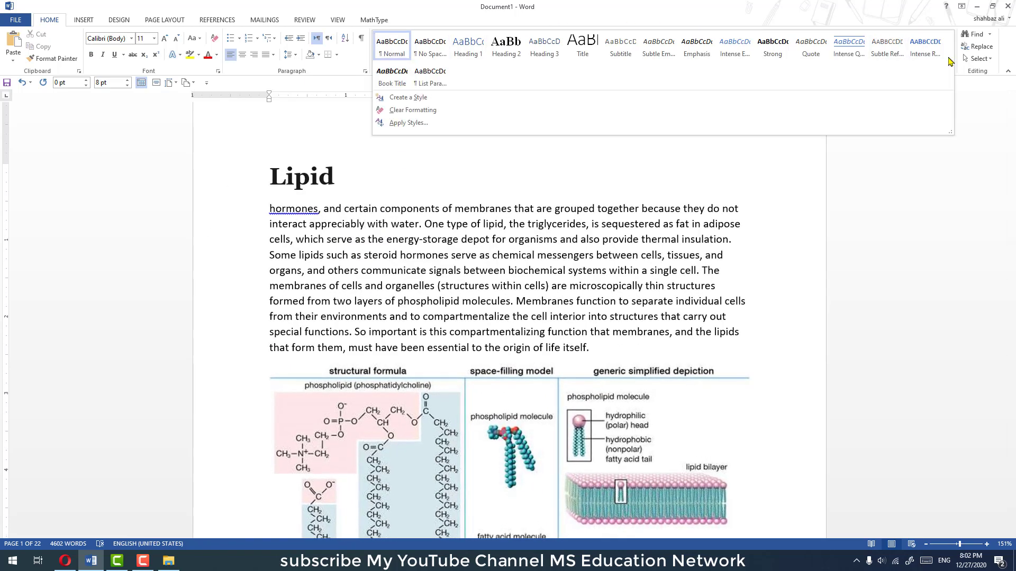
pyautogui.click(406, 184)
pyautogui.click(388, 183)
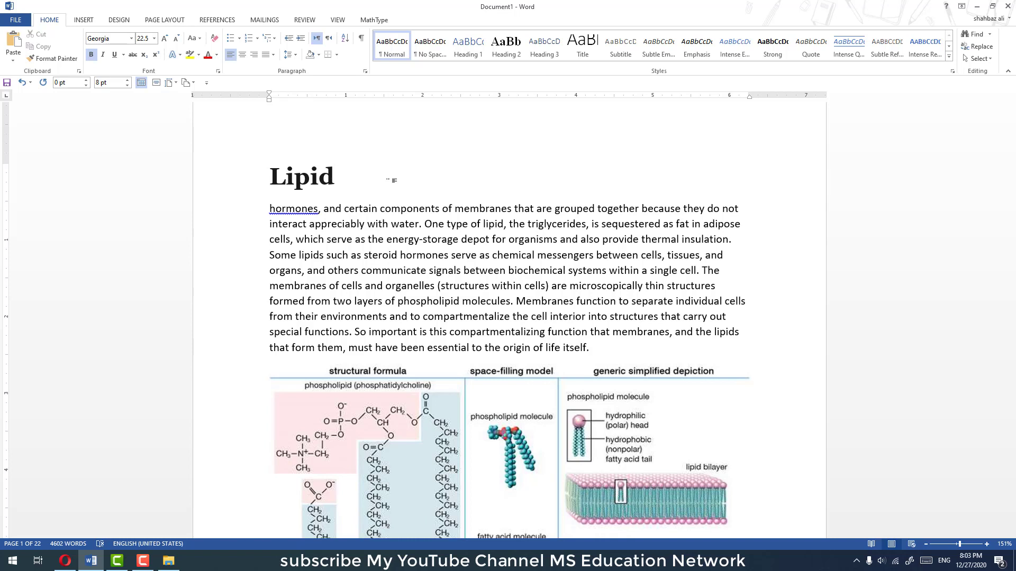
pyautogui.scroll(1, 342, 185)
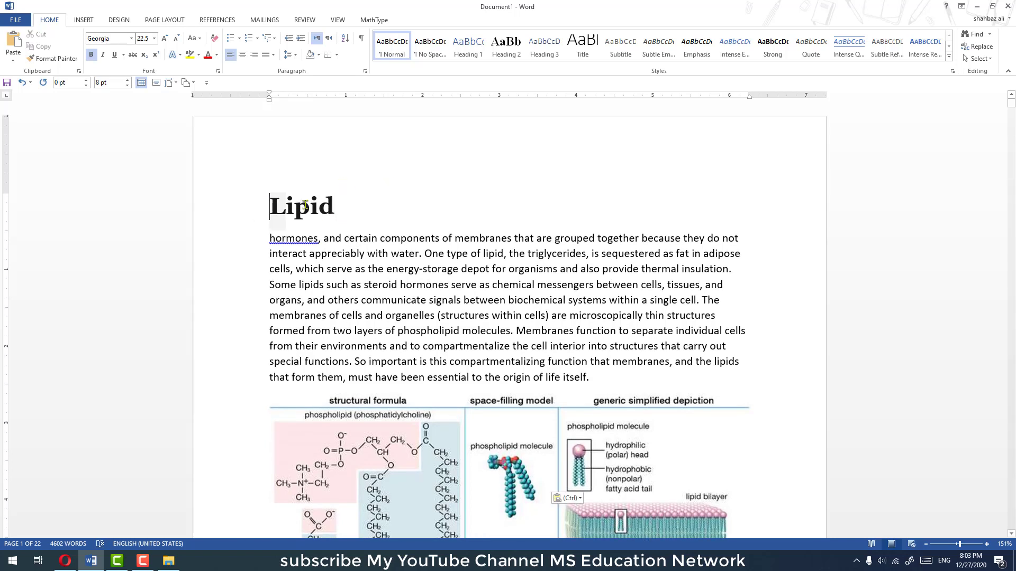
pyautogui.moveTo(270, 205); pyautogui.dragTo(347, 214)
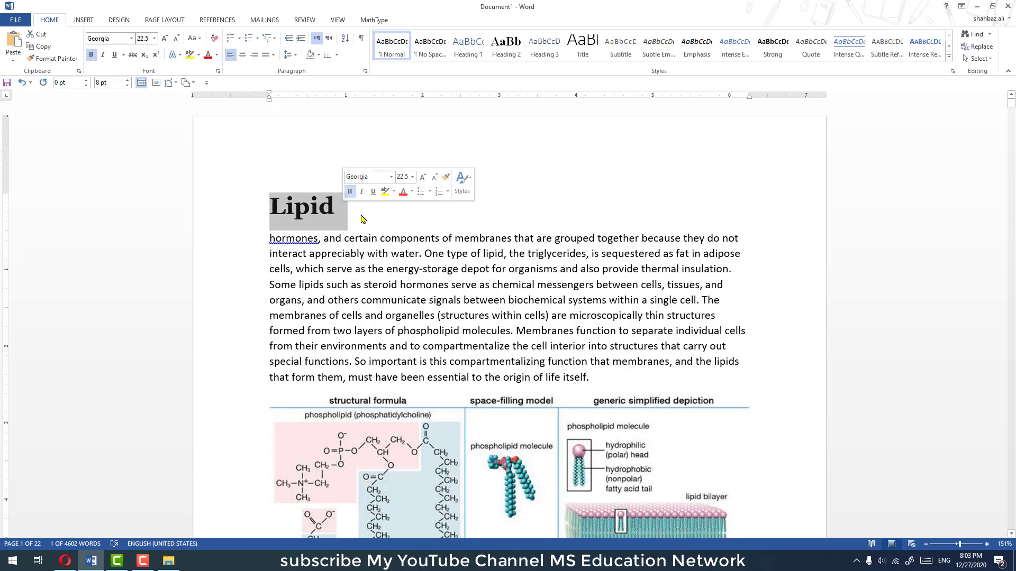
pyautogui.click(349, 214)
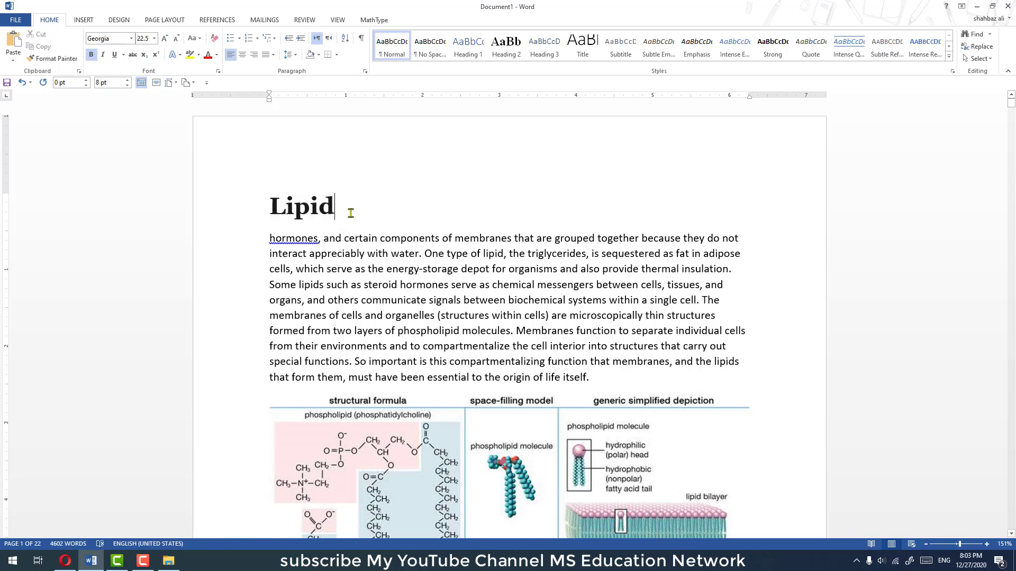
pyautogui.moveTo(338, 209); pyautogui.dragTo(280, 223)
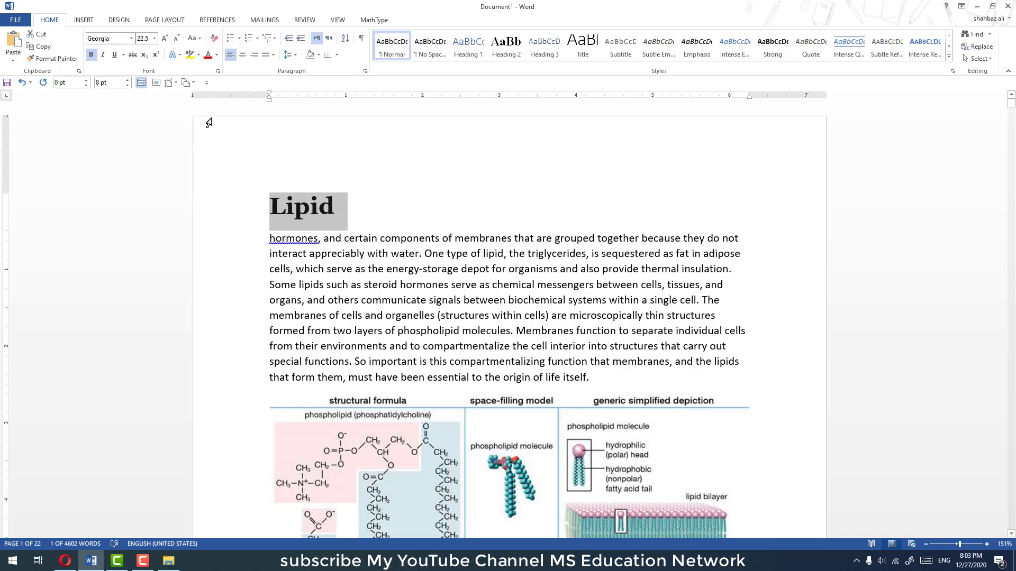
# Step: Change the Lipid heading's font to Times New Roman at 20 pt
pyautogui.click(379, 255)
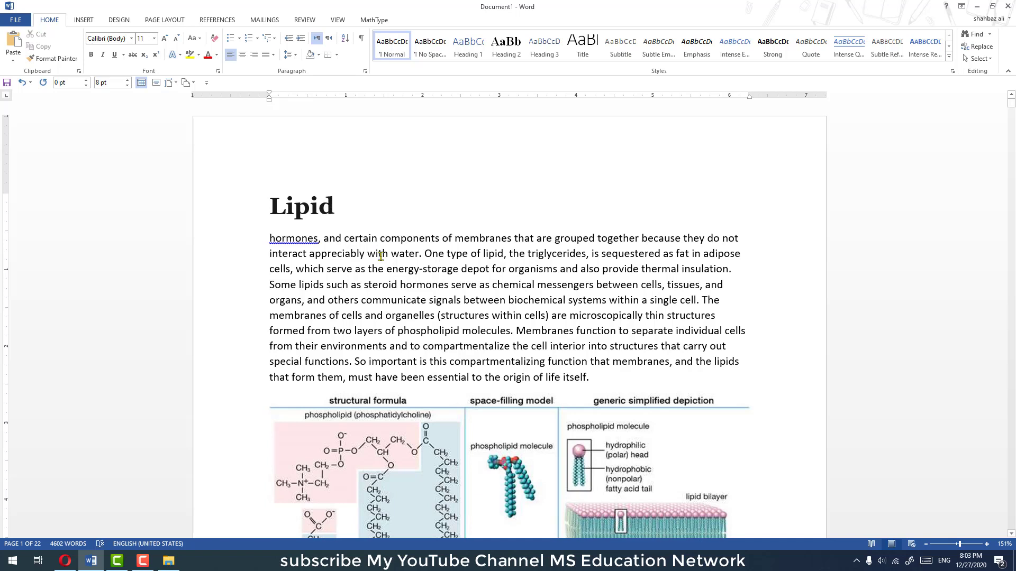
pyautogui.moveTo(343, 207); pyautogui.dragTo(272, 204)
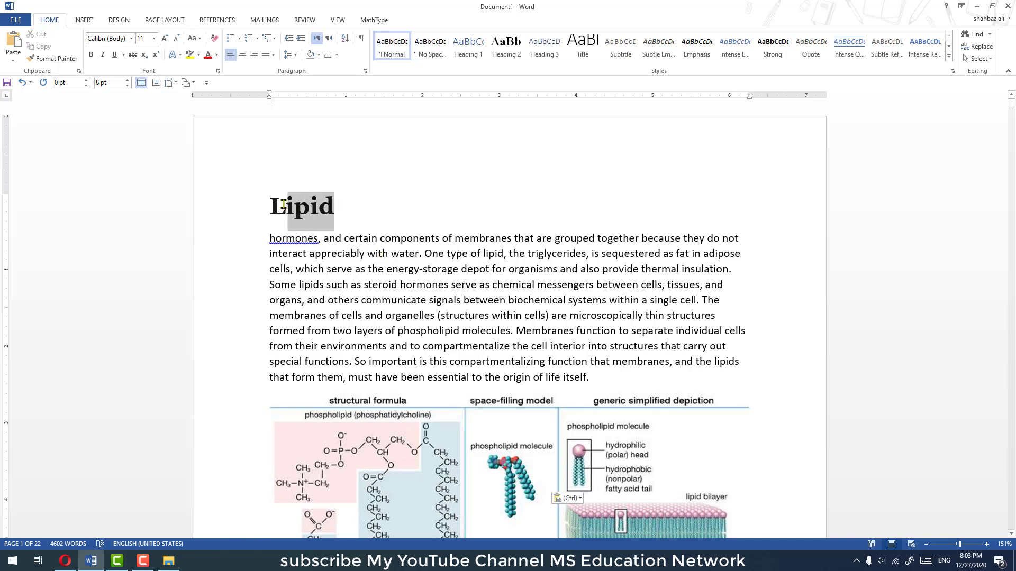
pyautogui.click(131, 38)
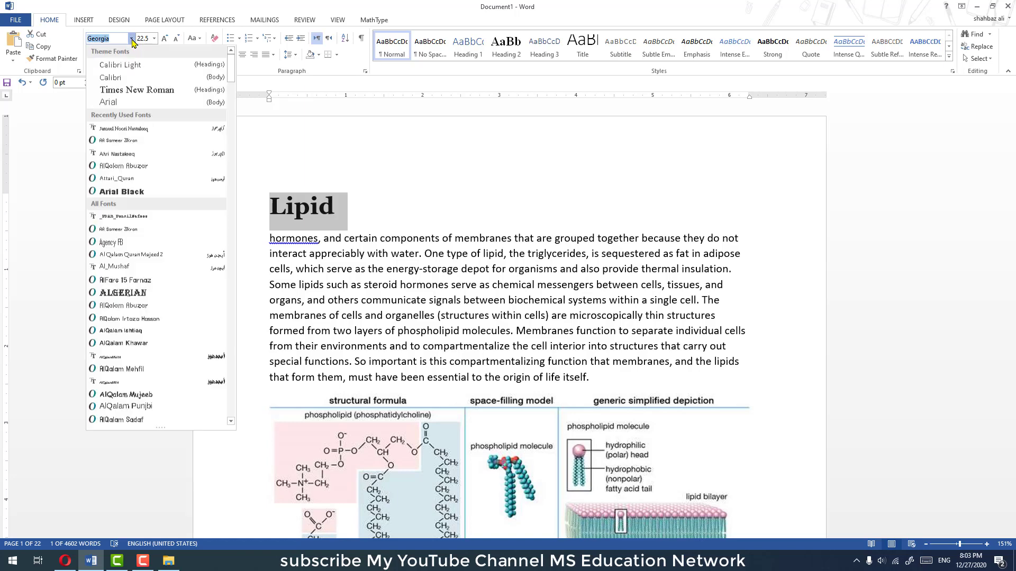
pyautogui.click(139, 90)
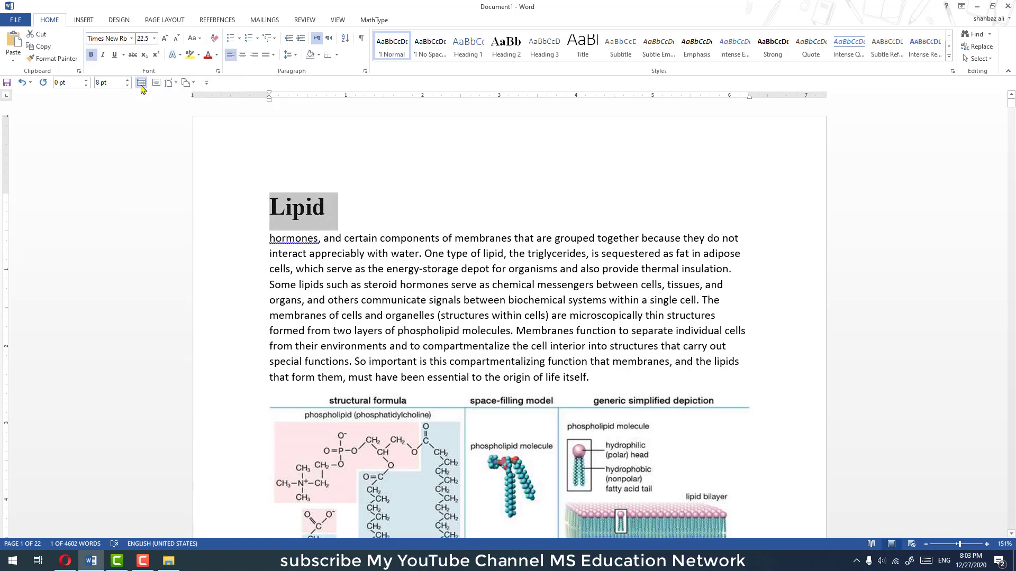
pyautogui.click(143, 39)
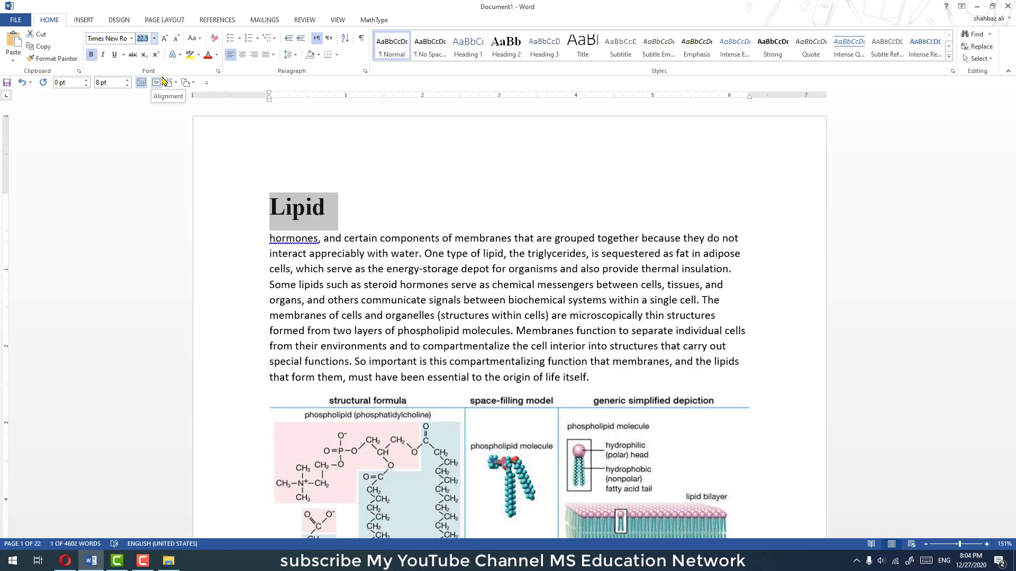
pyautogui.write('20')
pyautogui.press('Return')
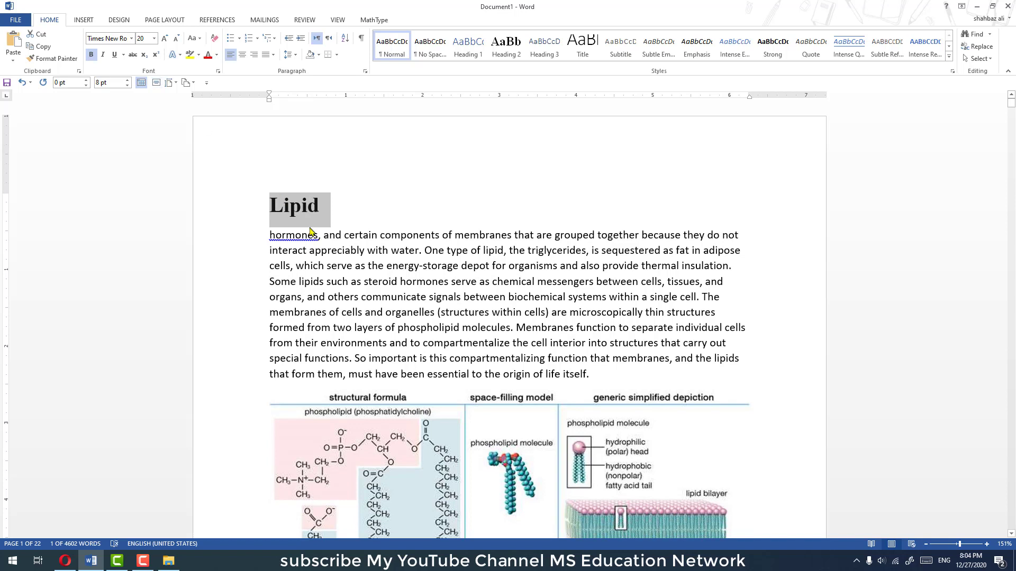
pyautogui.click(308, 215)
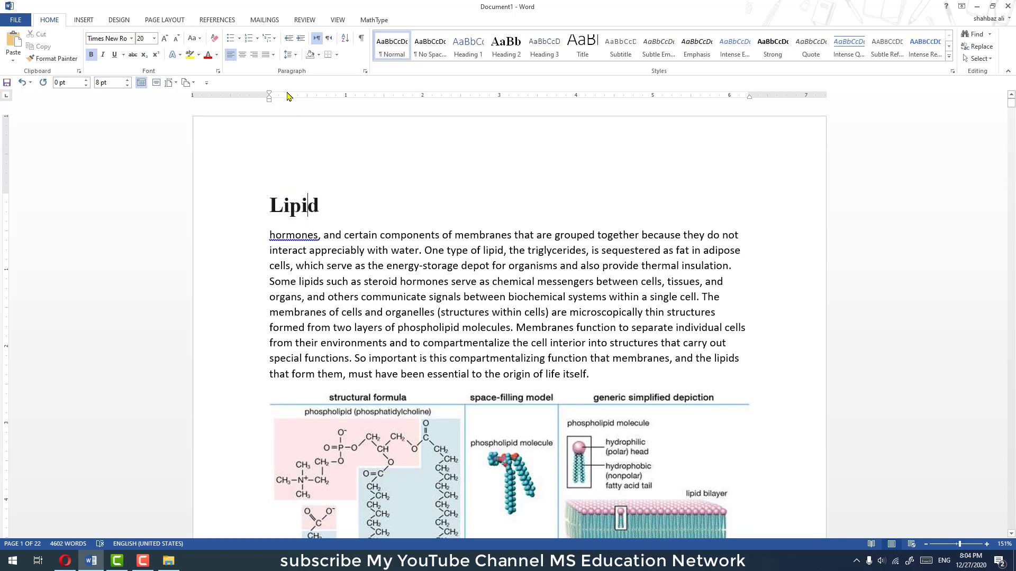
# Step: Set the Lipid heading's line spacing to 1.5 and add space after the paragraph
pyautogui.click(287, 56)
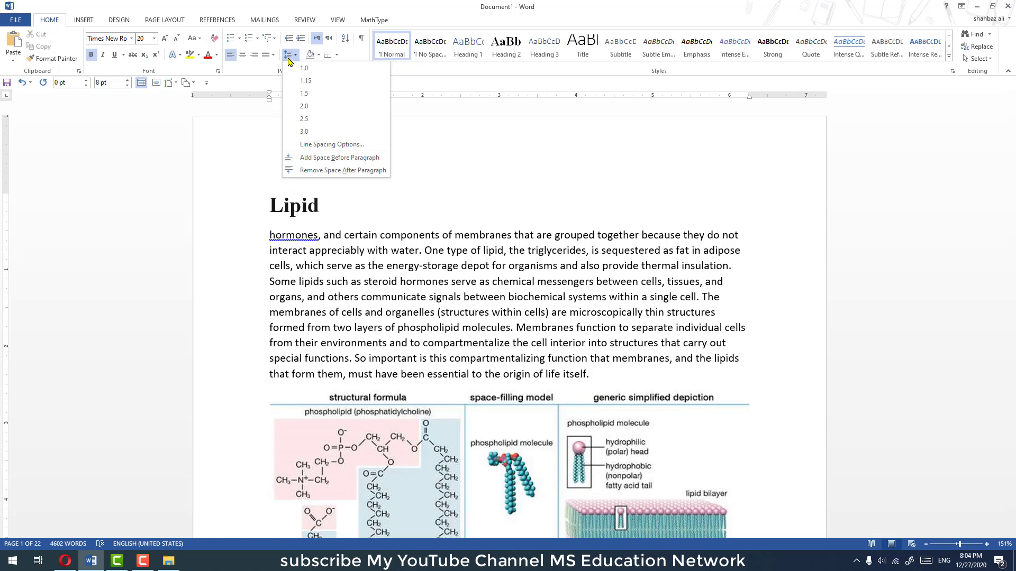
pyautogui.click(303, 93)
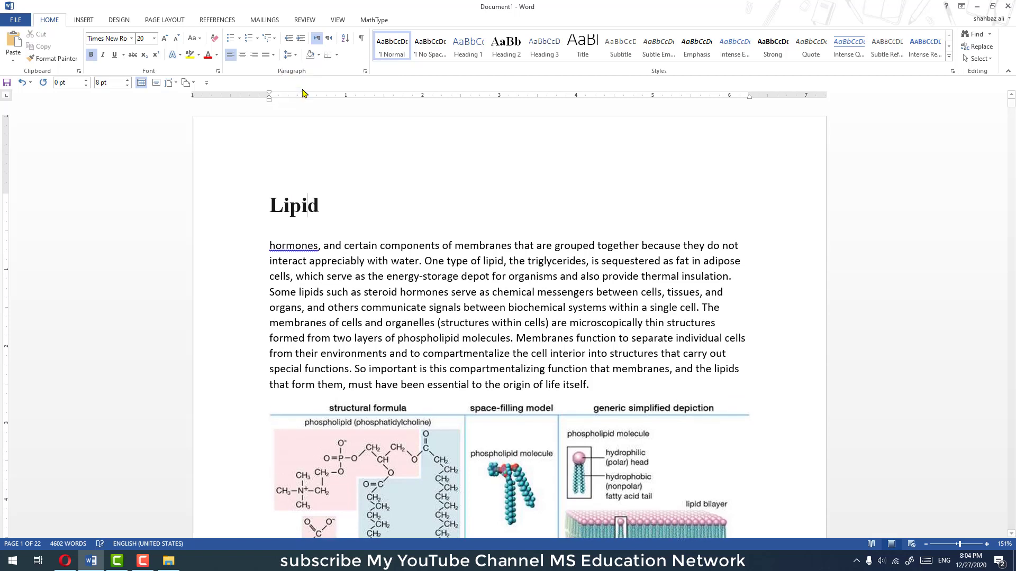
pyautogui.click(290, 55)
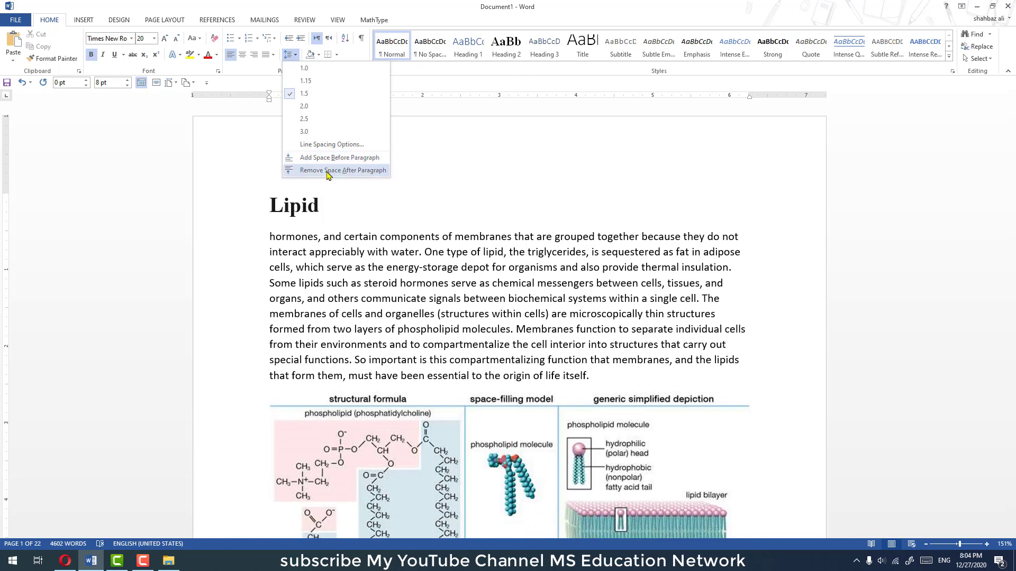
pyautogui.click(327, 170)
pyautogui.click(290, 55)
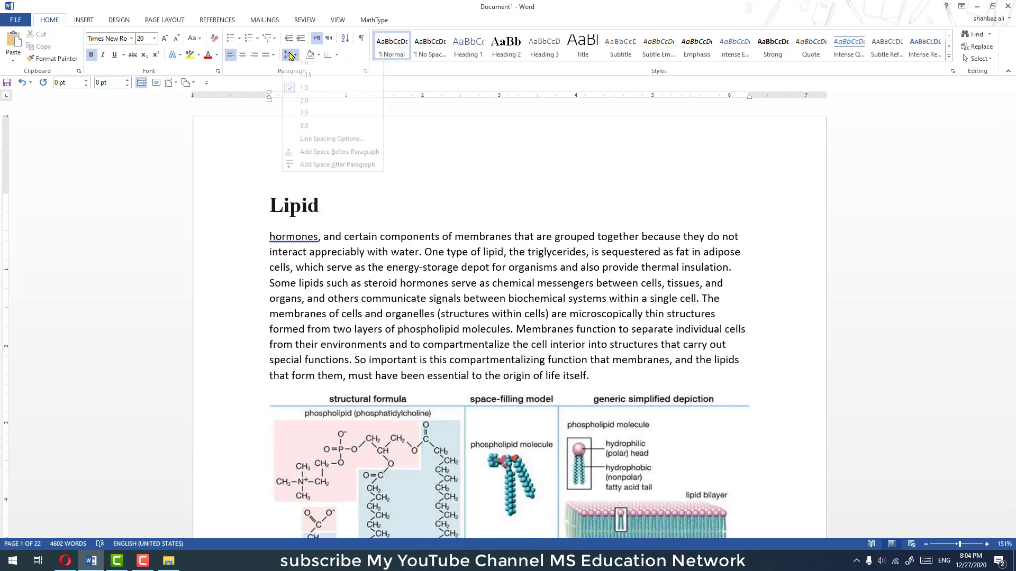
pyautogui.click(313, 170)
pyautogui.moveTo(267, 208); pyautogui.dragTo(326, 207)
pyautogui.click(307, 208)
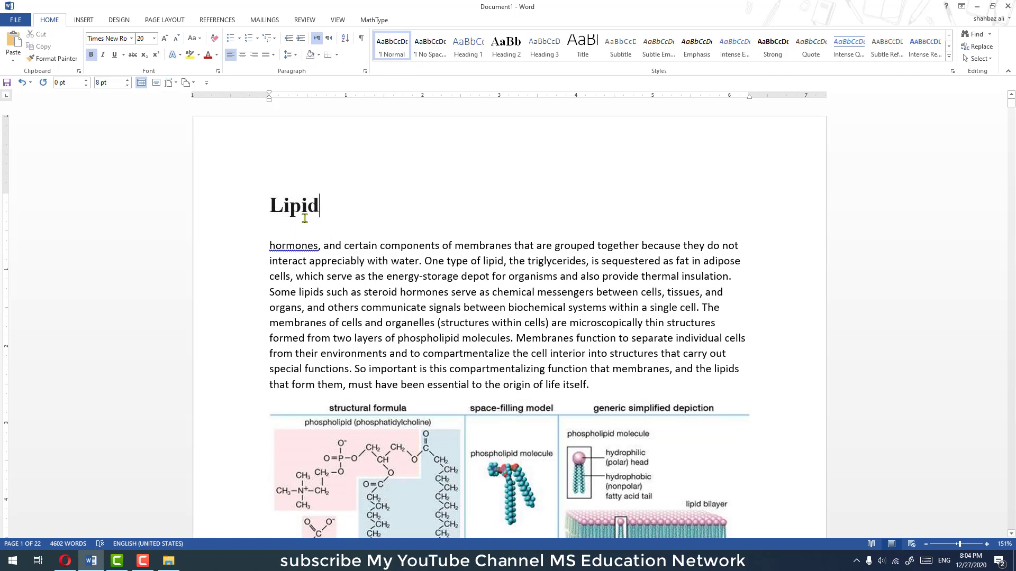
pyautogui.click(269, 208)
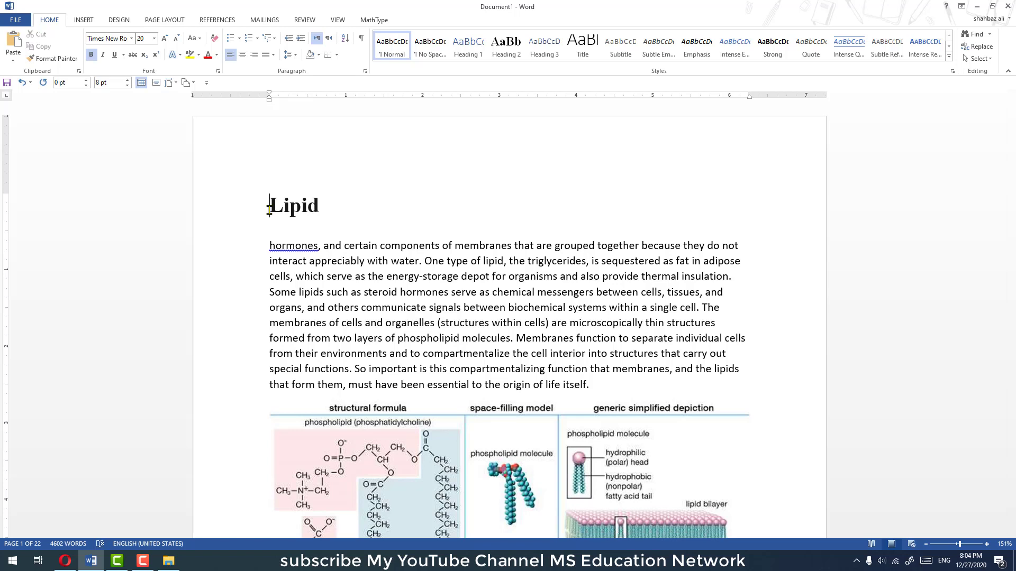
pyautogui.click(351, 386)
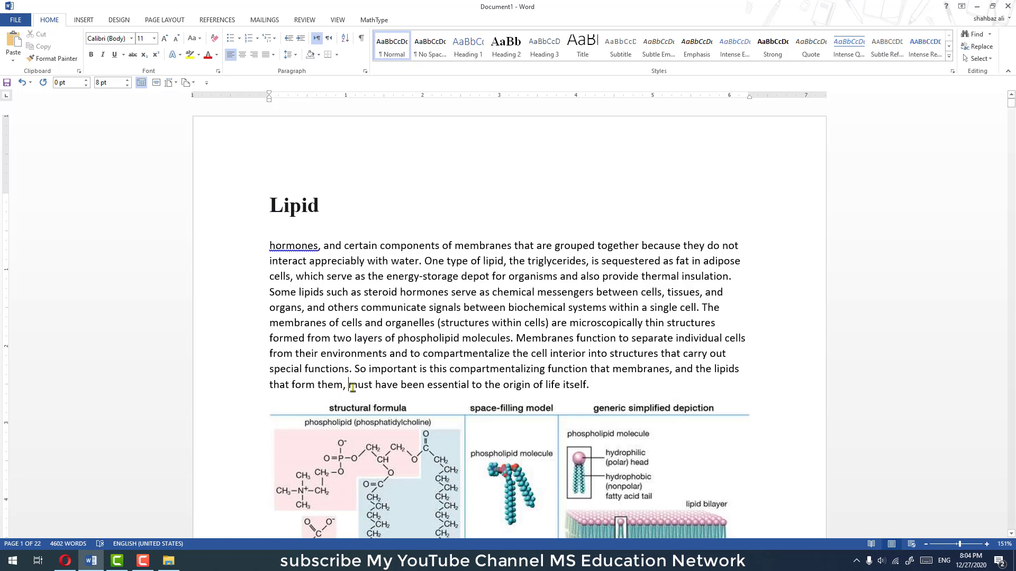
pyautogui.press('Return')
pyautogui.click(270, 386)
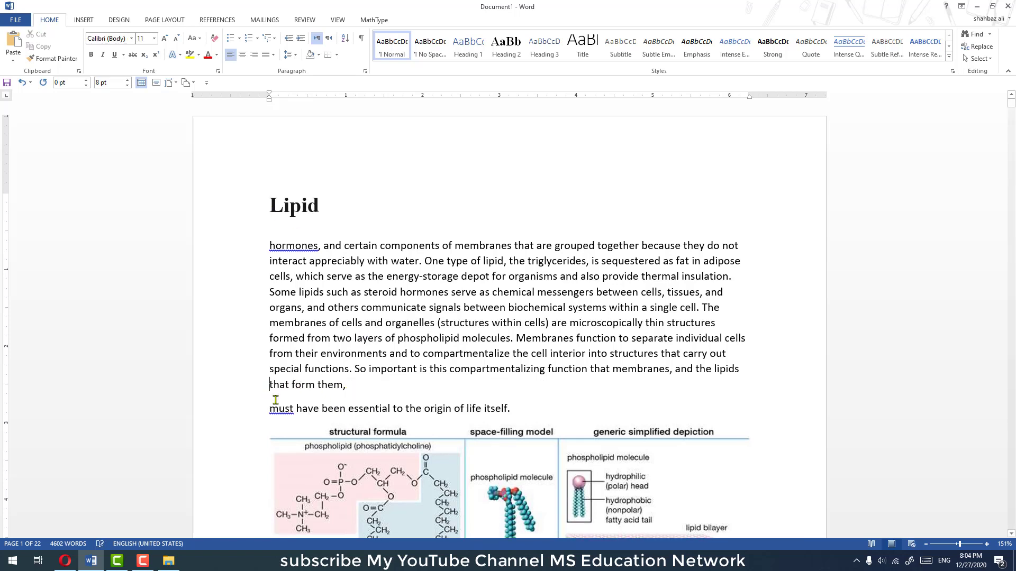
pyautogui.press('Return')
pyautogui.click(284, 206)
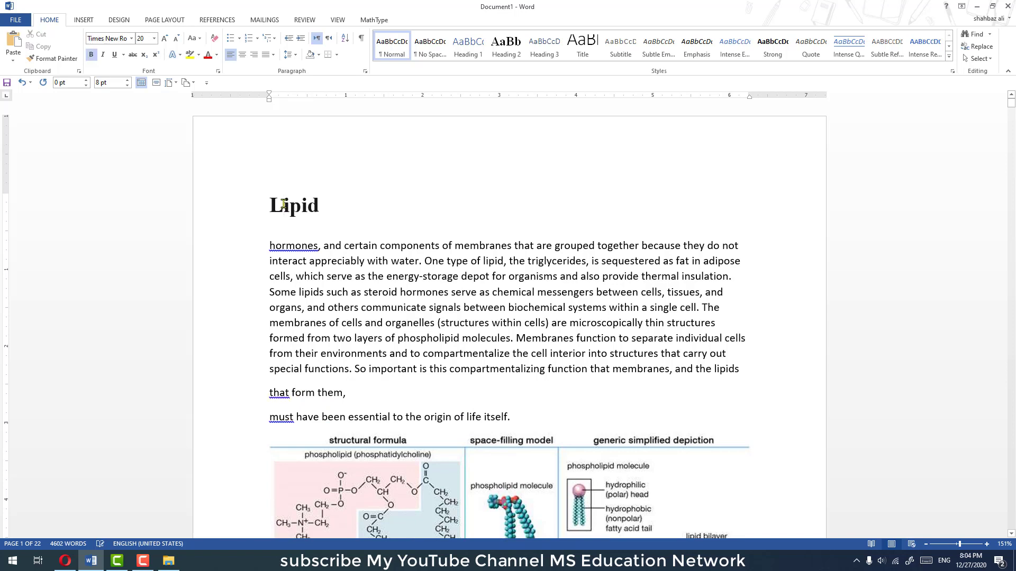
pyautogui.click(56, 59)
pyautogui.moveTo(270, 397); pyautogui.dragTo(381, 403)
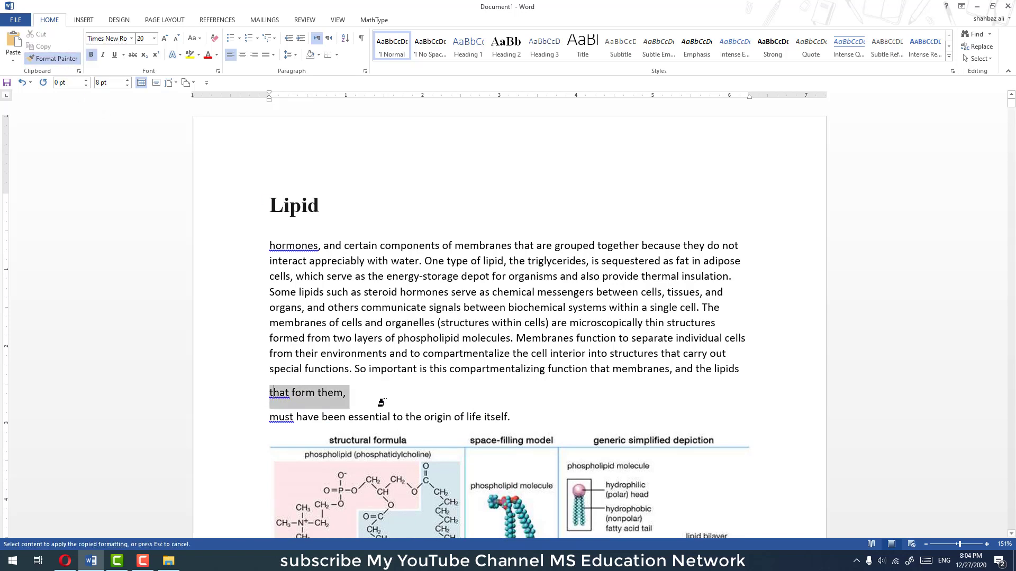
pyautogui.click(381, 418)
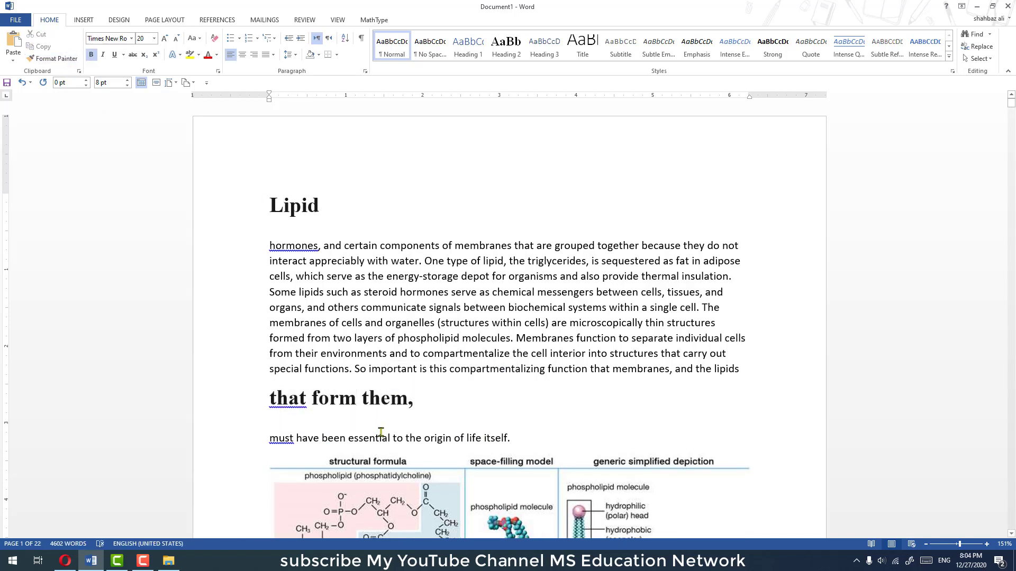
pyautogui.hotkey('ctrl', 'z')
pyautogui.hotkey('ctrl', 'z')
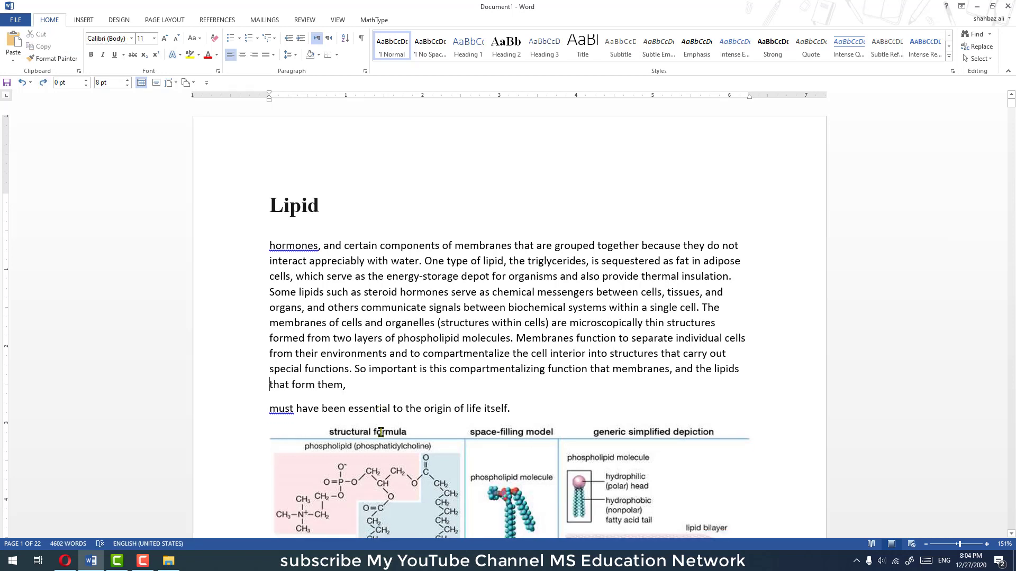
pyautogui.hotkey('ctrl', 'z')
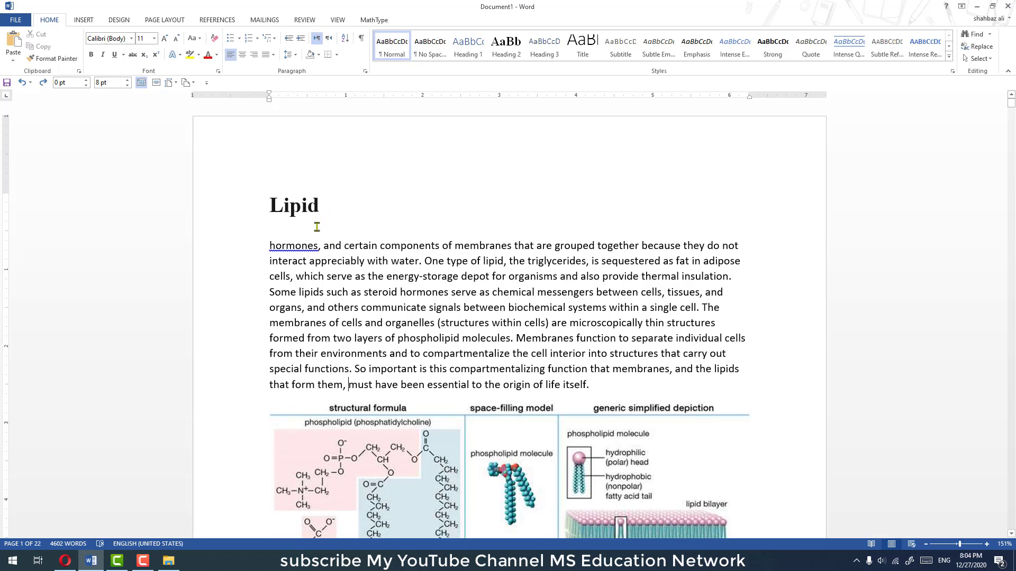
# Step: Start a new style from the selected Lipid heading and name it 'main heading'
pyautogui.moveTo(329, 210); pyautogui.dragTo(249, 206)
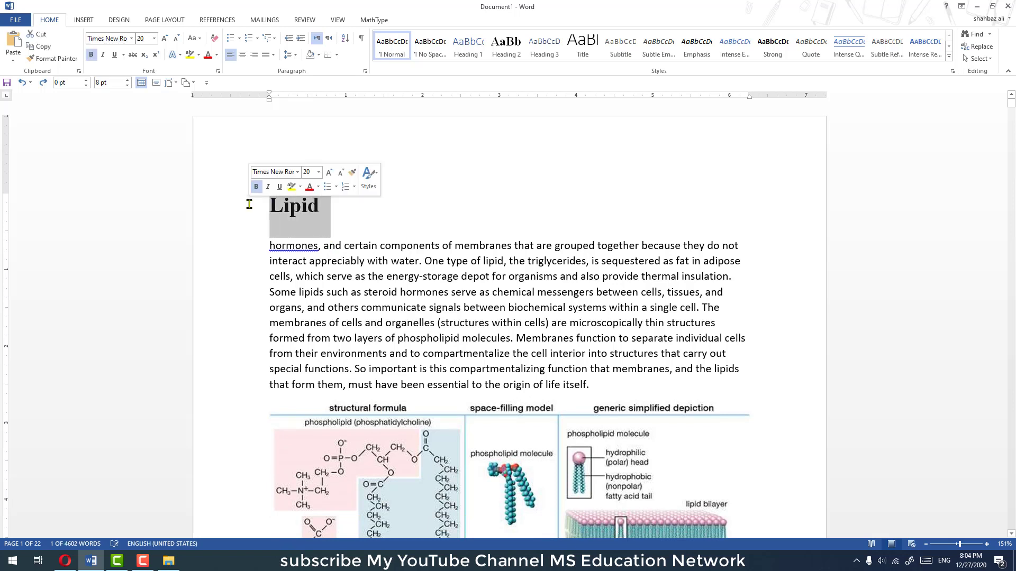
pyautogui.click(949, 56)
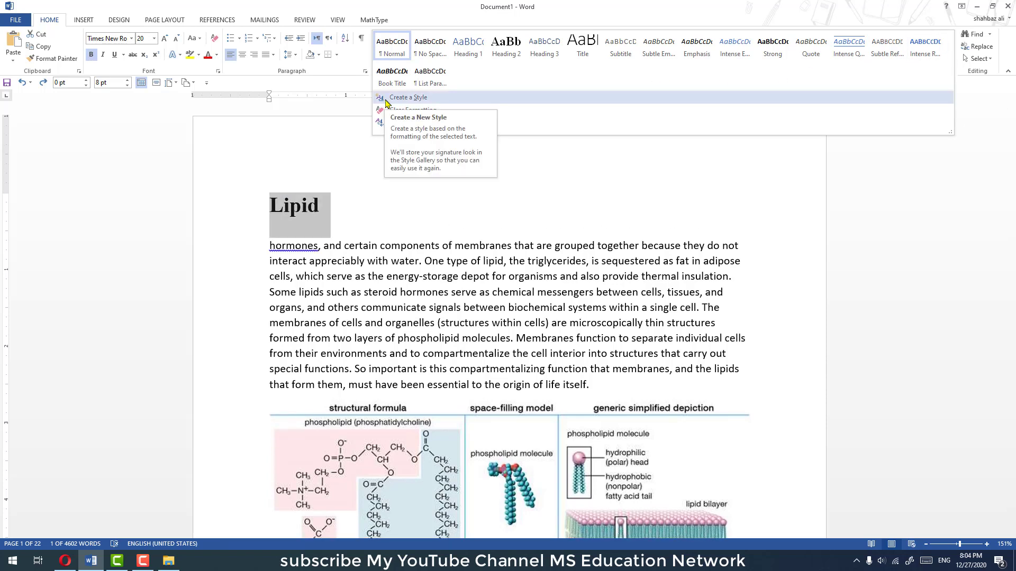
pyautogui.click(386, 97)
pyautogui.click(375, 100)
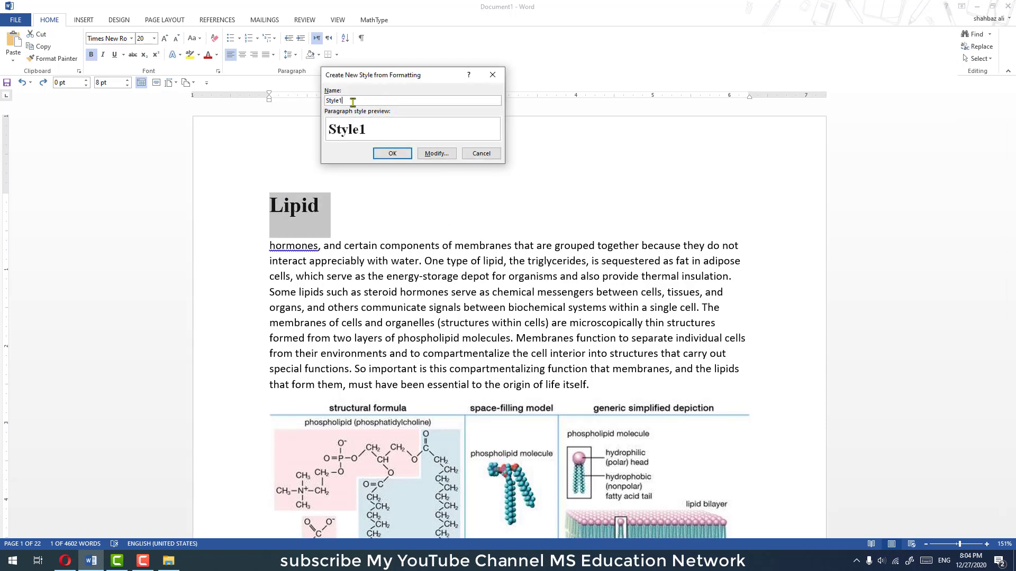
pyautogui.doubleClick(337, 102)
pyautogui.write('h')
pyautogui.write(' mai')
pyautogui.write('n')
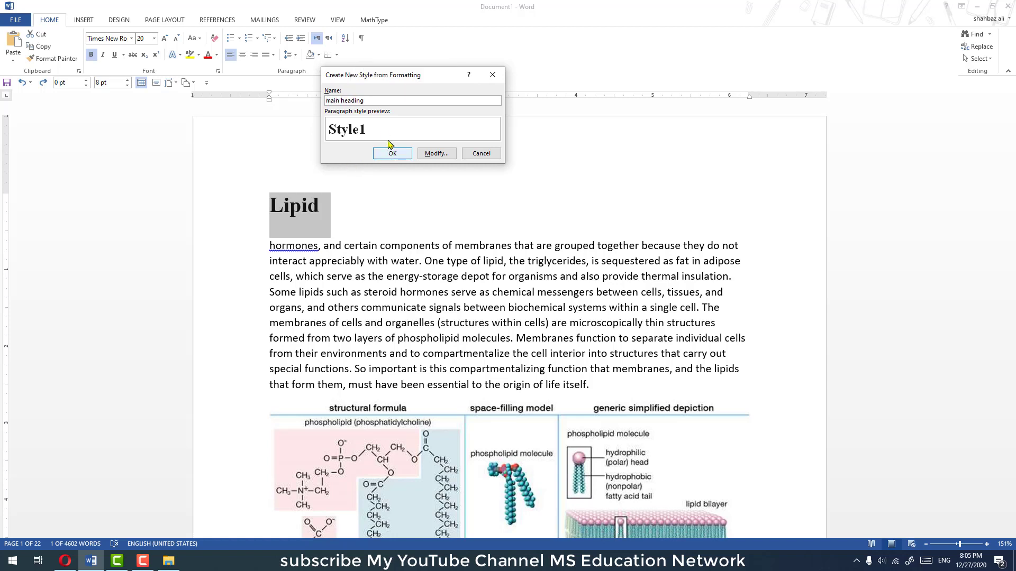
# Step: Make the new style a Paragraph style based on Heading 1 and create it
pyautogui.click(435, 154)
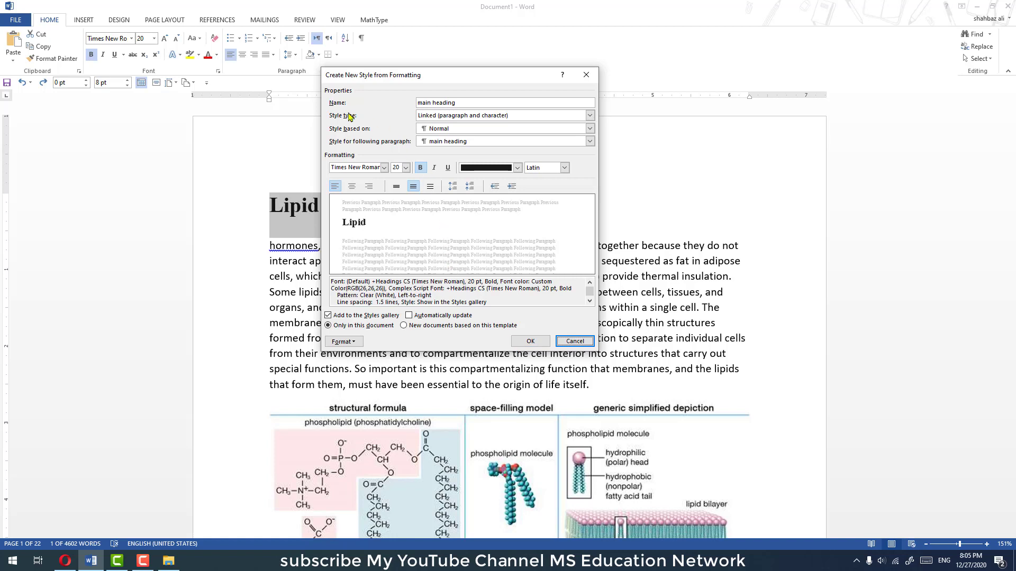
pyautogui.click(435, 119)
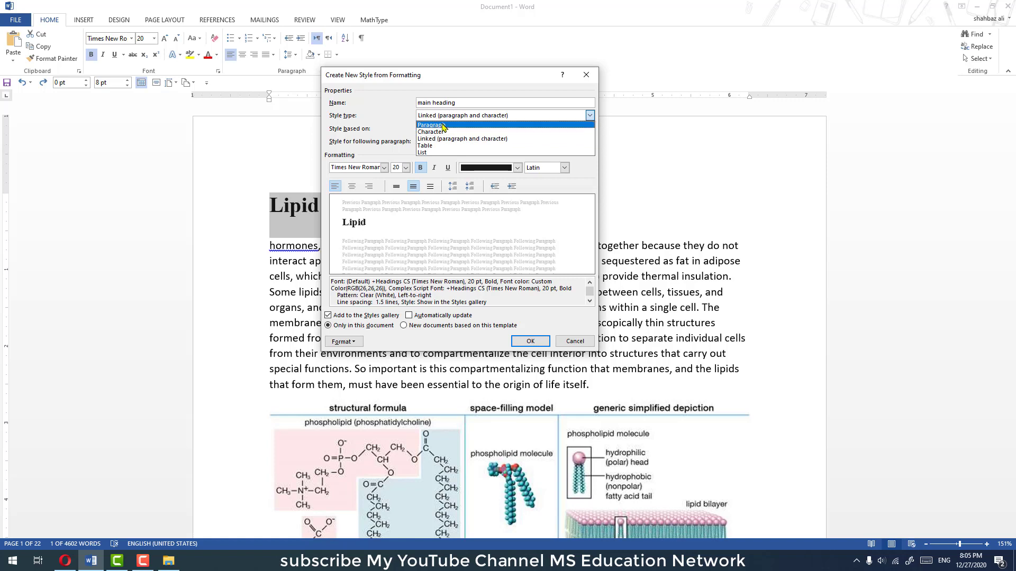
pyautogui.click(444, 126)
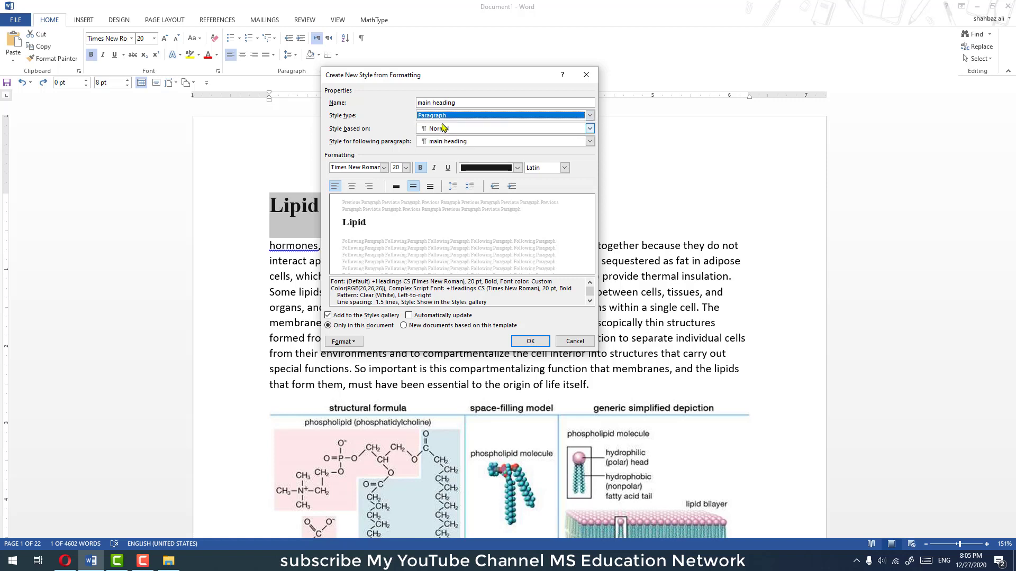
pyautogui.click(426, 131)
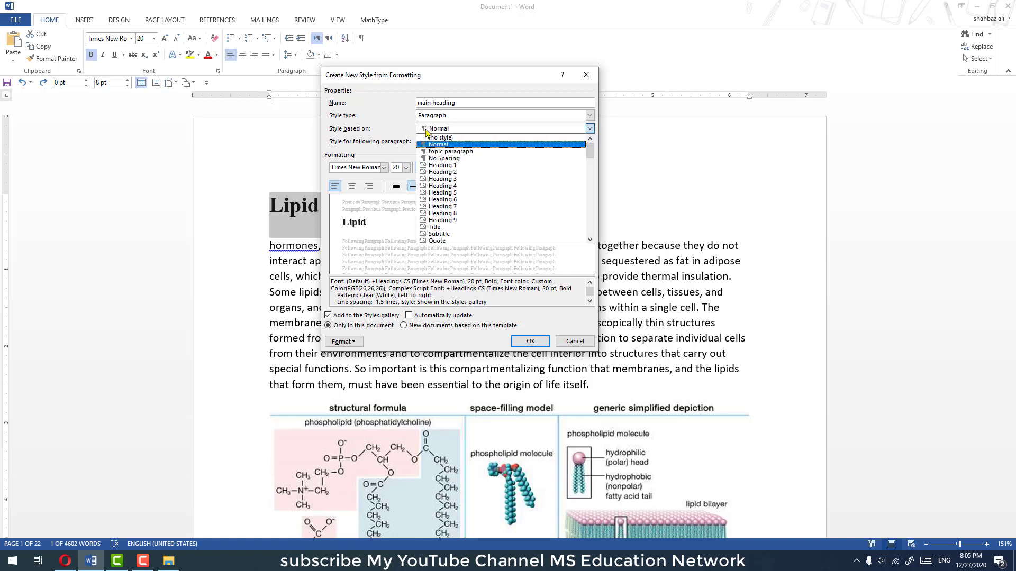
pyautogui.click(432, 165)
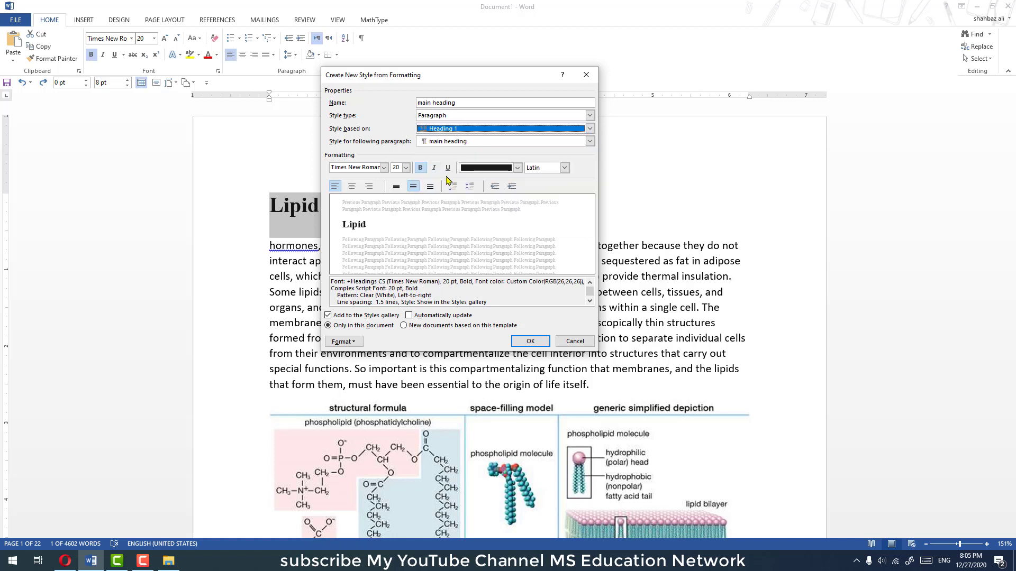
pyautogui.click(520, 343)
pyautogui.click(328, 266)
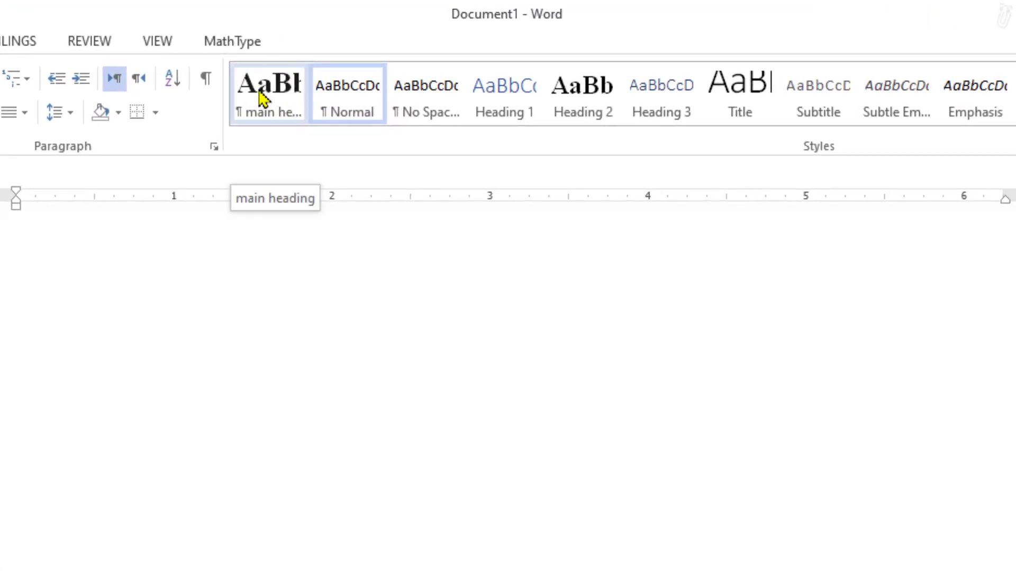
# Step: Scroll to the 'Water is the biological milieu' paragraph and select its first word, Water
pyautogui.click(382, 265)
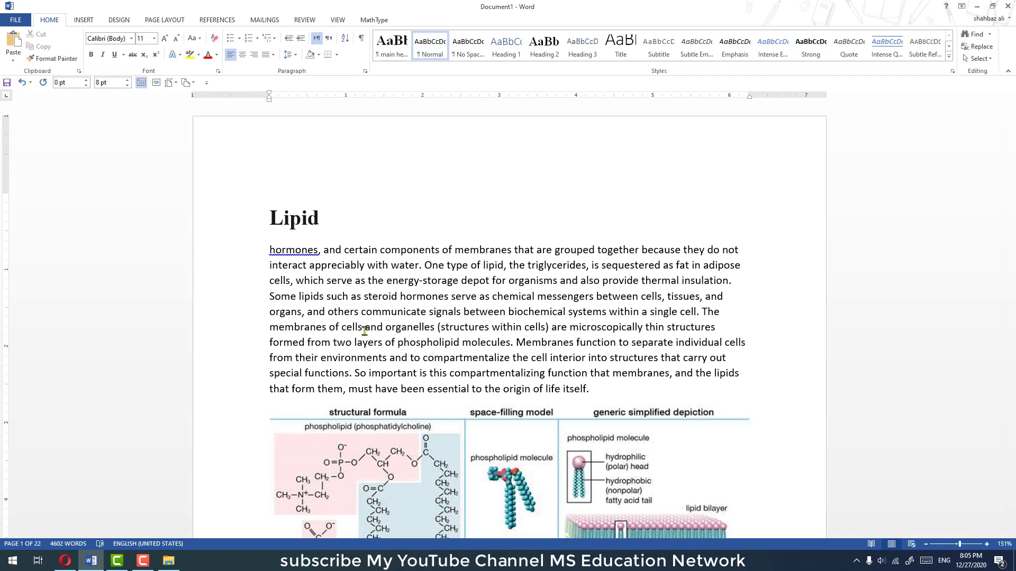
pyautogui.scroll(-5, 364, 332)
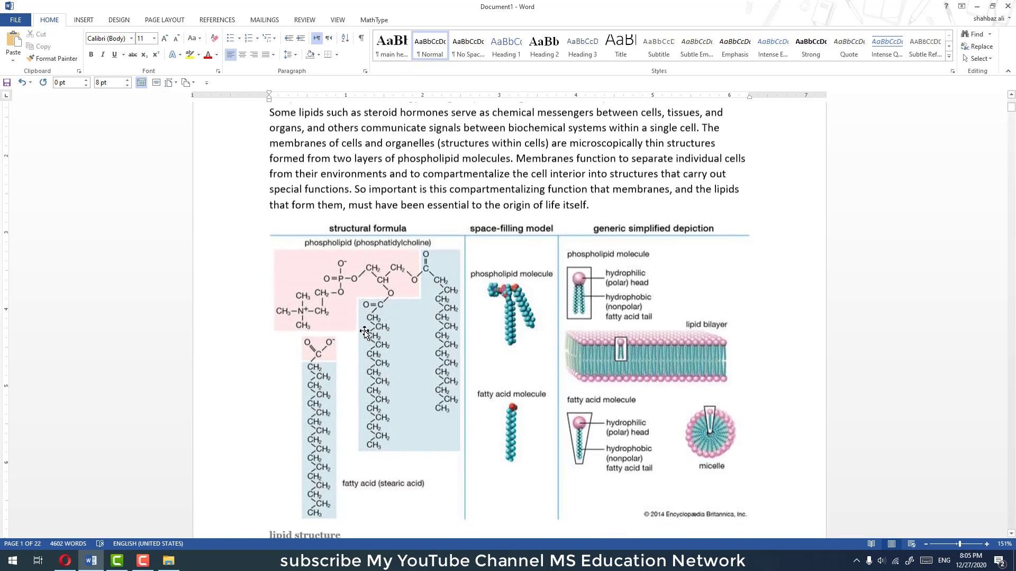
pyautogui.scroll(-5, 365, 331)
pyautogui.scroll(-3, 360, 356)
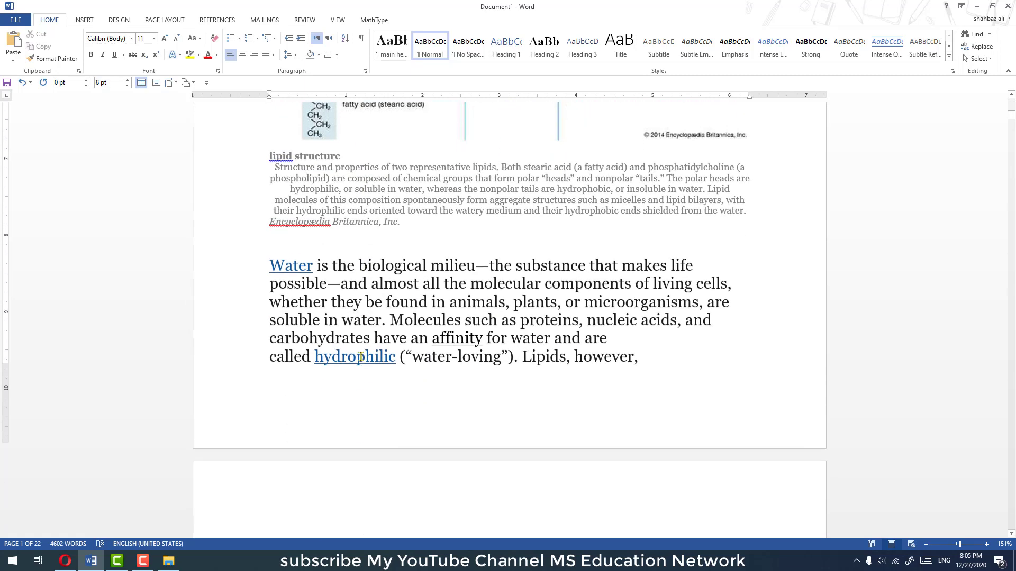
pyautogui.scroll(-2, 349, 370)
pyautogui.scroll(-5, 346, 351)
pyautogui.scroll(-2, 346, 350)
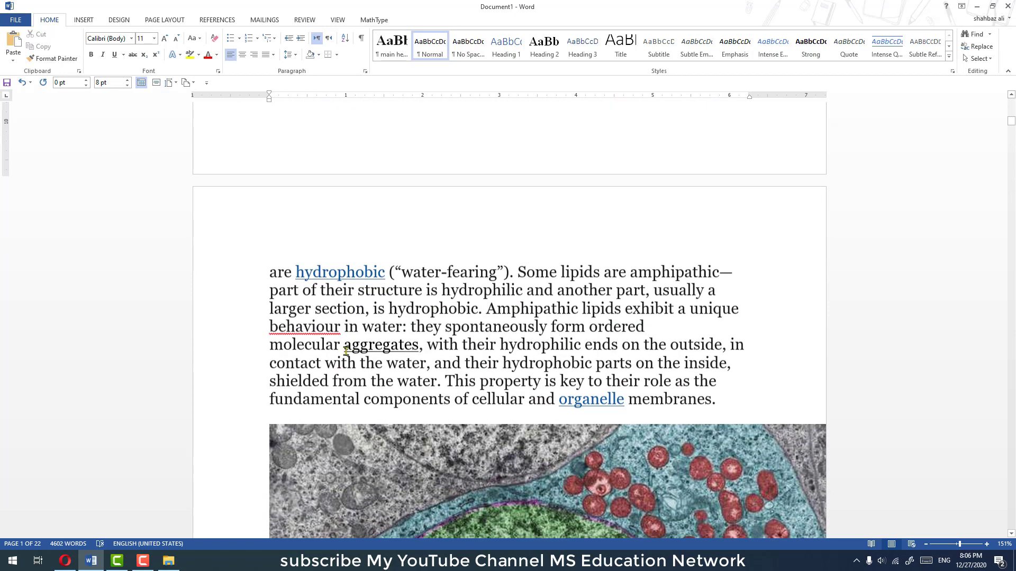
pyautogui.scroll(2, 346, 351)
pyautogui.scroll(10, 346, 352)
pyautogui.scroll(1, 346, 354)
pyautogui.scroll(-1, 346, 353)
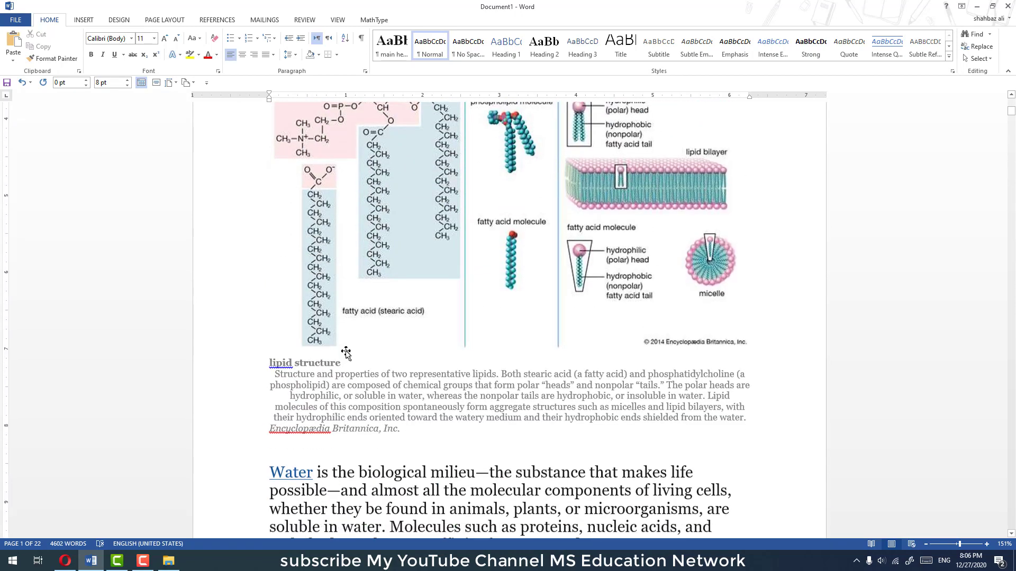
pyautogui.click(268, 341)
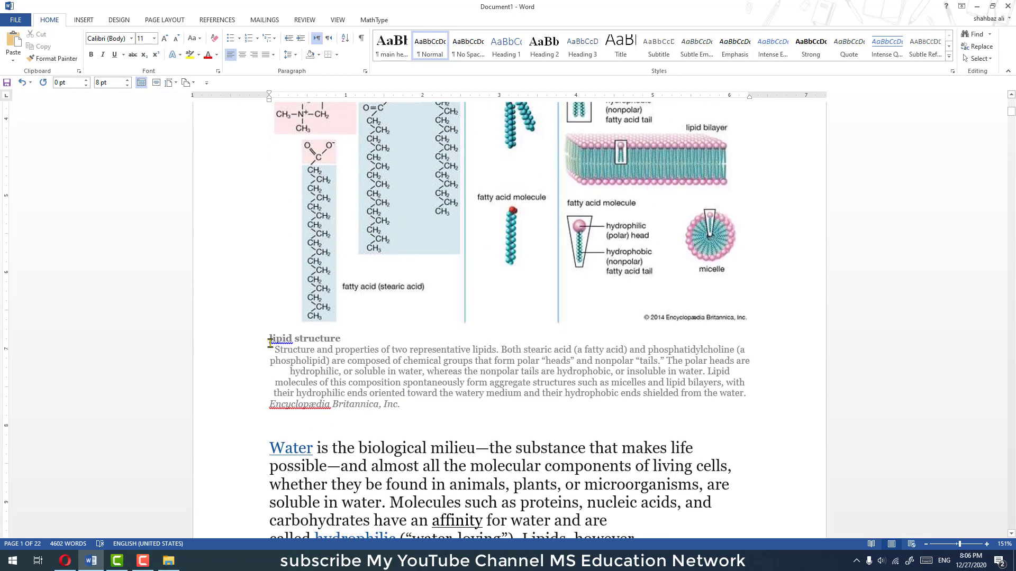
pyautogui.click(317, 449)
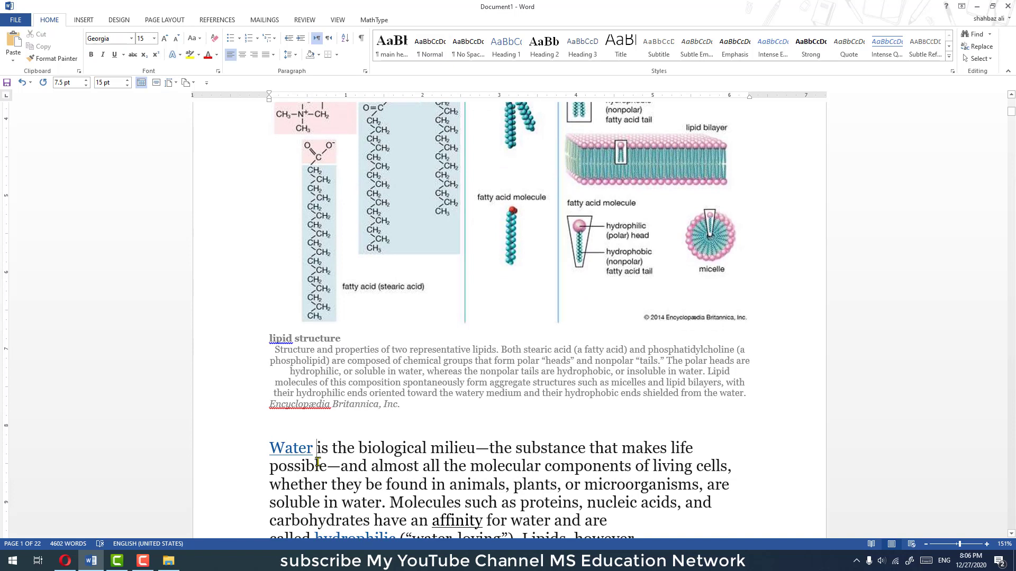
pyautogui.moveTo(316, 449); pyautogui.dragTo(260, 446)
pyautogui.hotkey('ctrl', 'c')
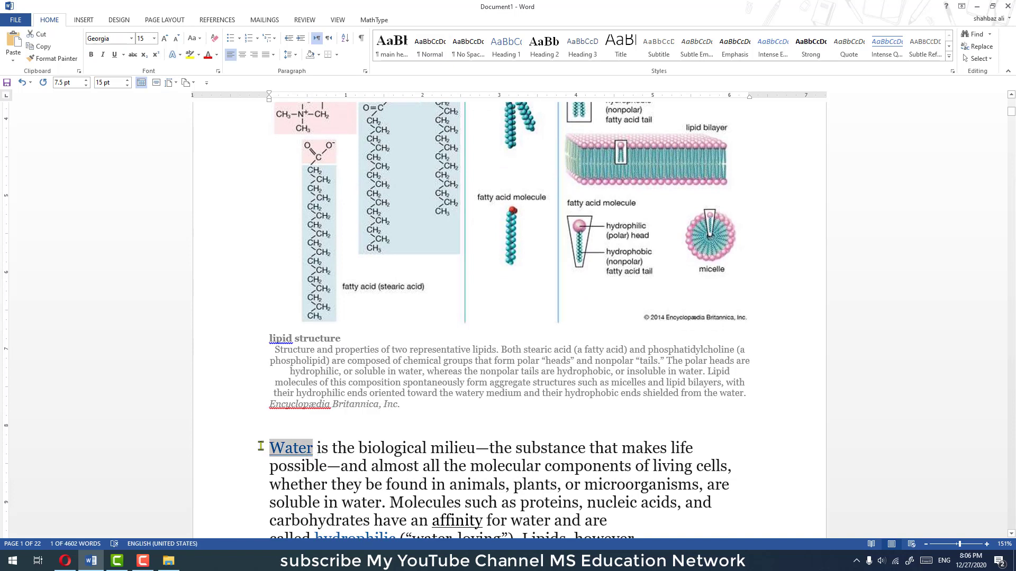
# Step: Paste the copied word 'Water' onto a new line above the Water paragraph
pyautogui.click(271, 448)
pyautogui.press('Return')
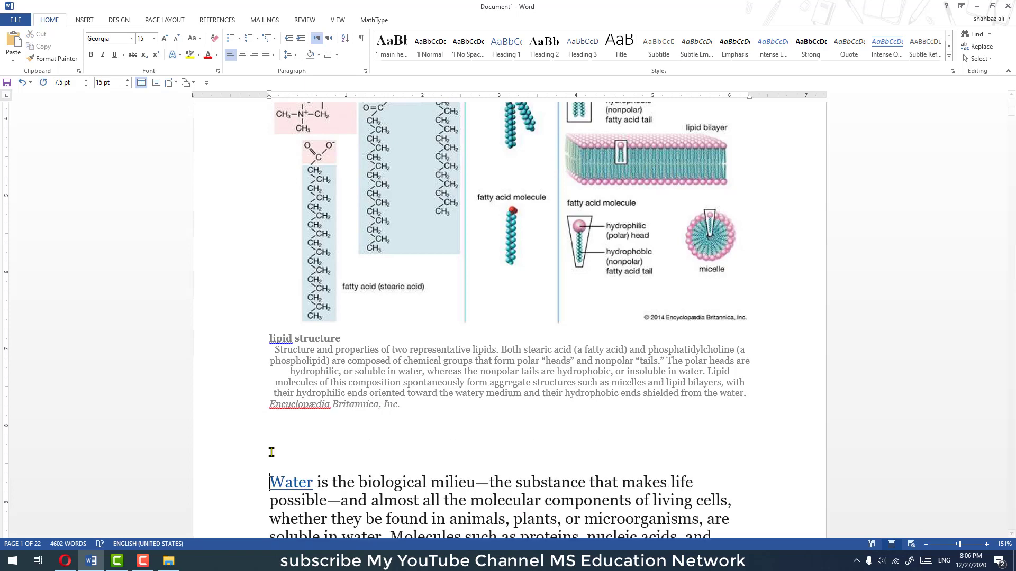
pyautogui.hotkey('ctrl', 'v')
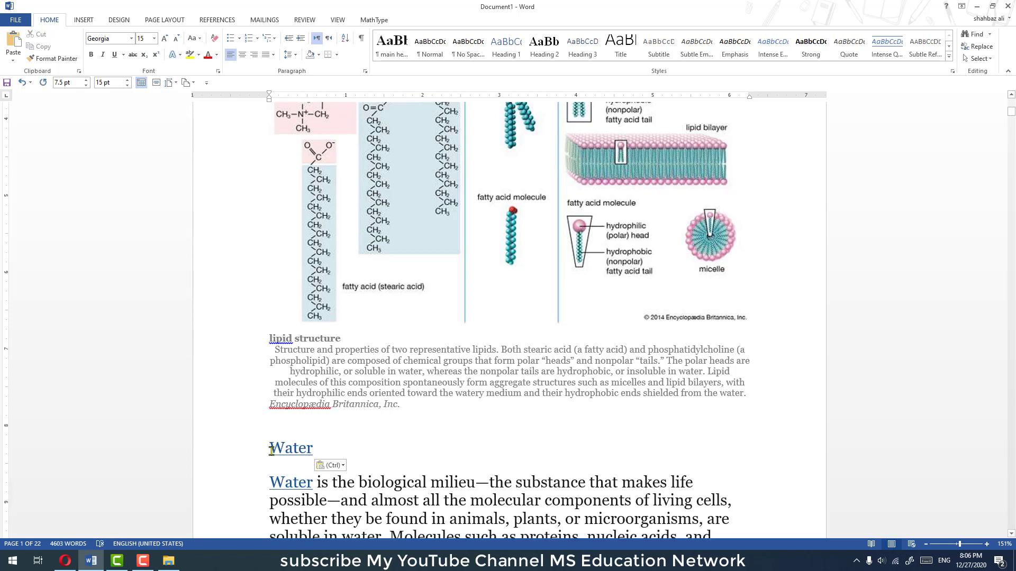
# Step: Remove the hyperlink from the new 'Water' heading line
pyautogui.click(271, 449)
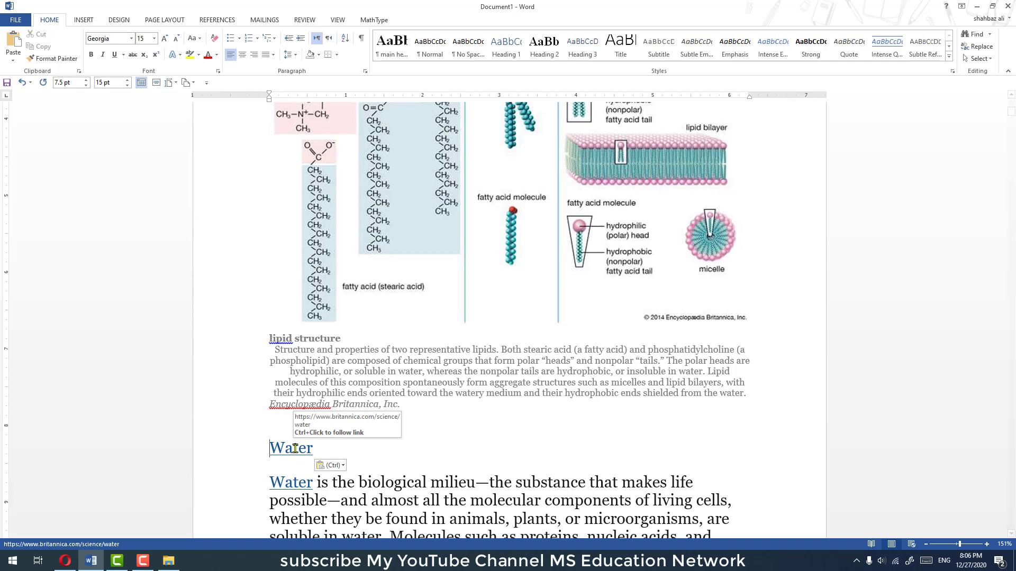
pyautogui.rightClick(295, 449)
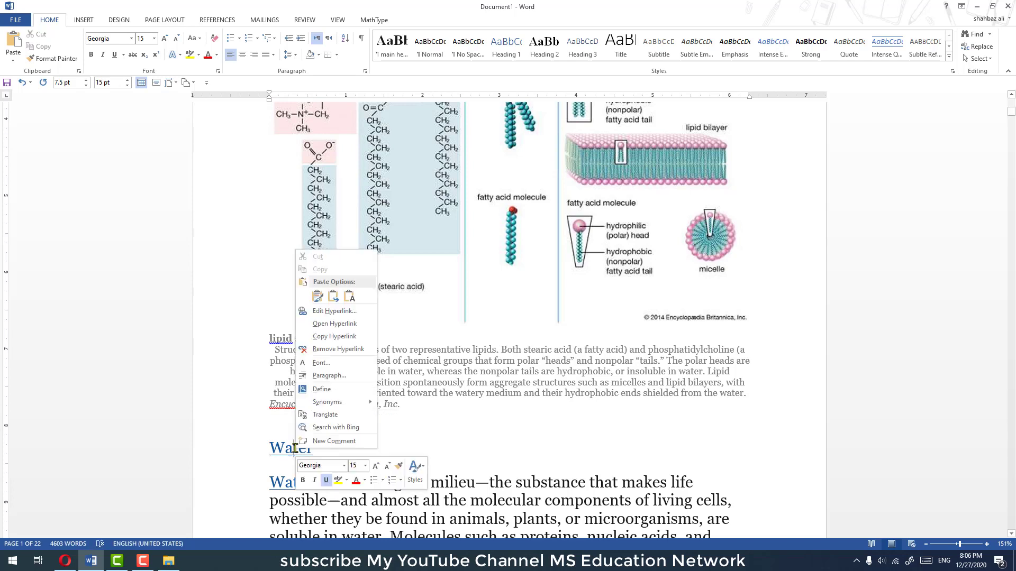
pyautogui.click(338, 349)
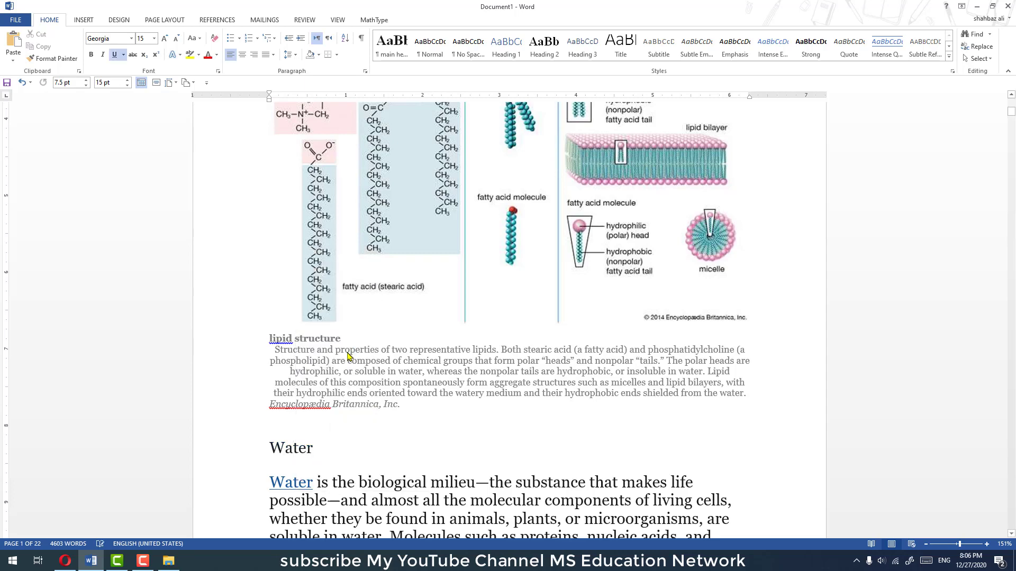
pyautogui.scroll(-1, 323, 487)
pyautogui.scroll(1, 280, 435)
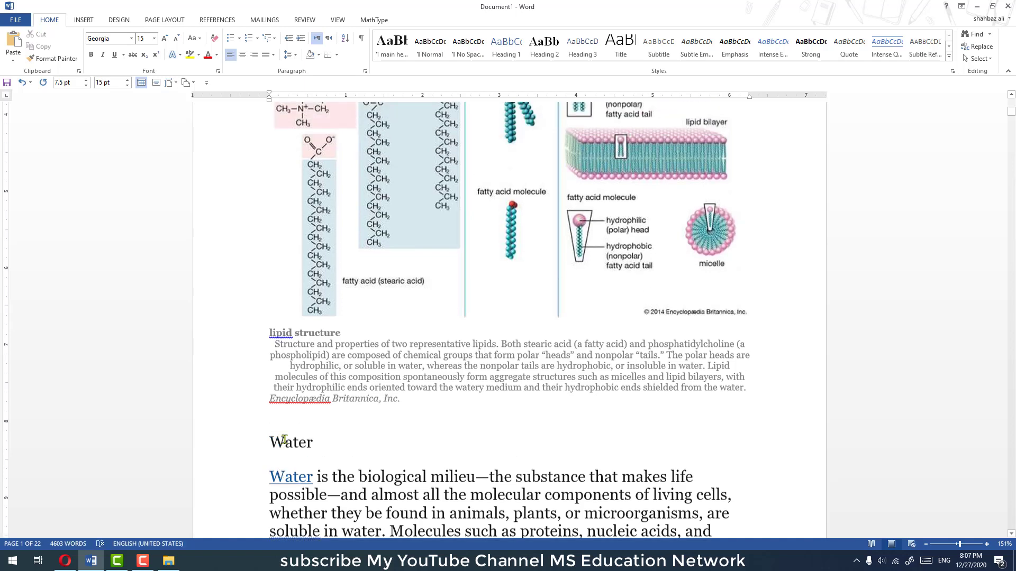
# Step: Format the Water heading as bold, underlined 18 pt Times New Roman
pyautogui.moveTo(319, 446); pyautogui.dragTo(264, 446)
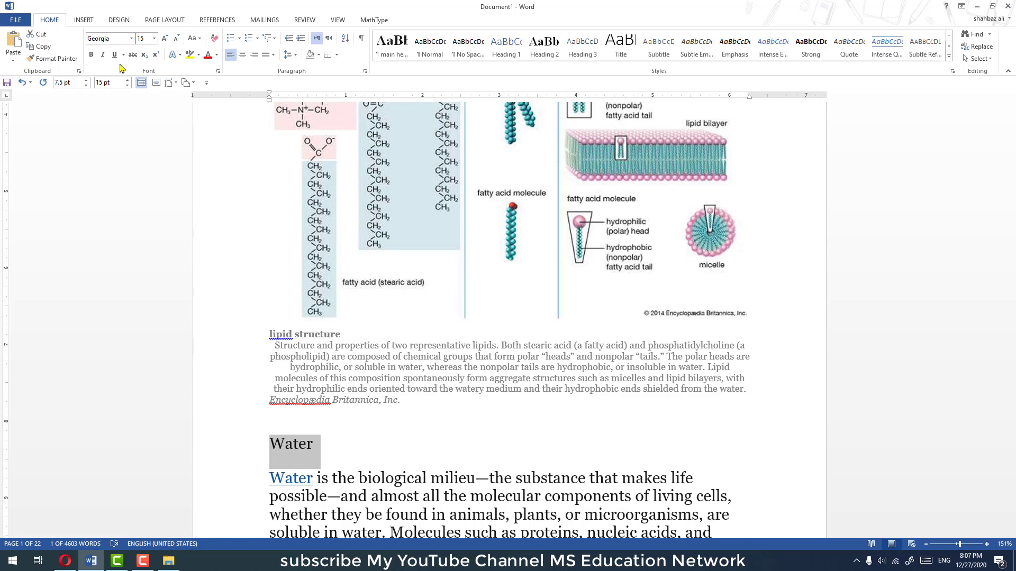
pyautogui.click(131, 38)
pyautogui.click(137, 89)
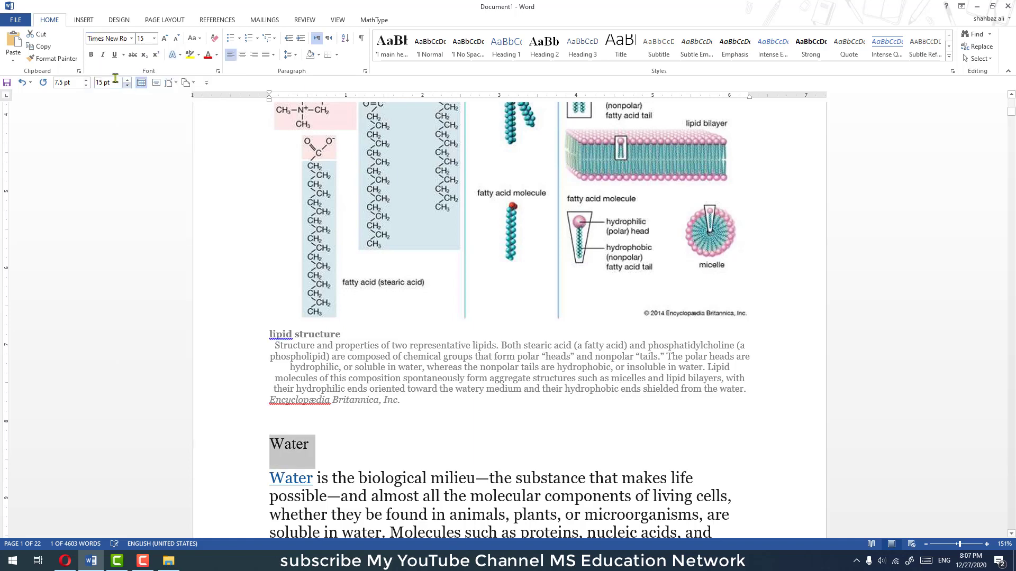
pyautogui.click(91, 55)
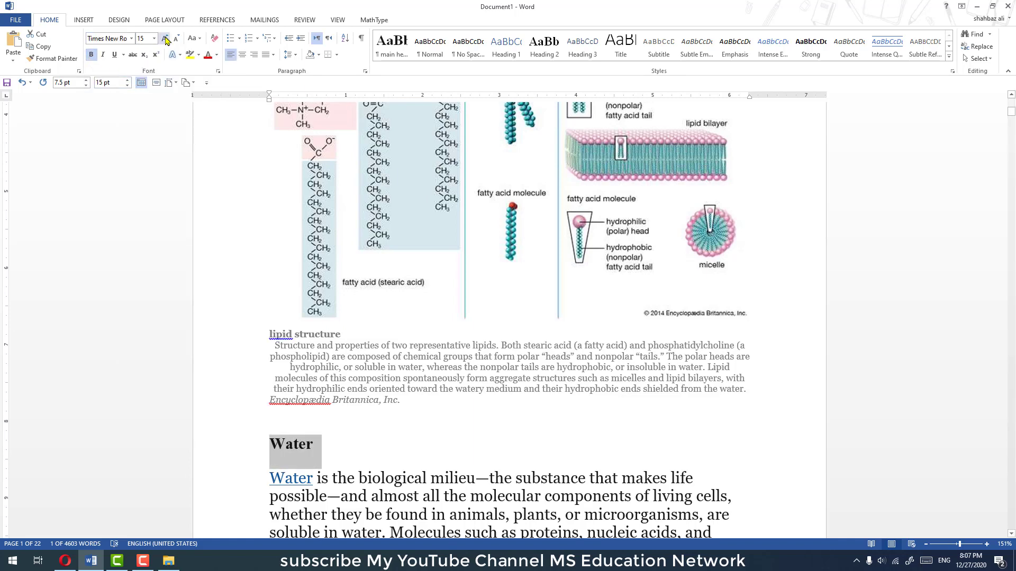
pyautogui.click(149, 41)
pyautogui.write('1')
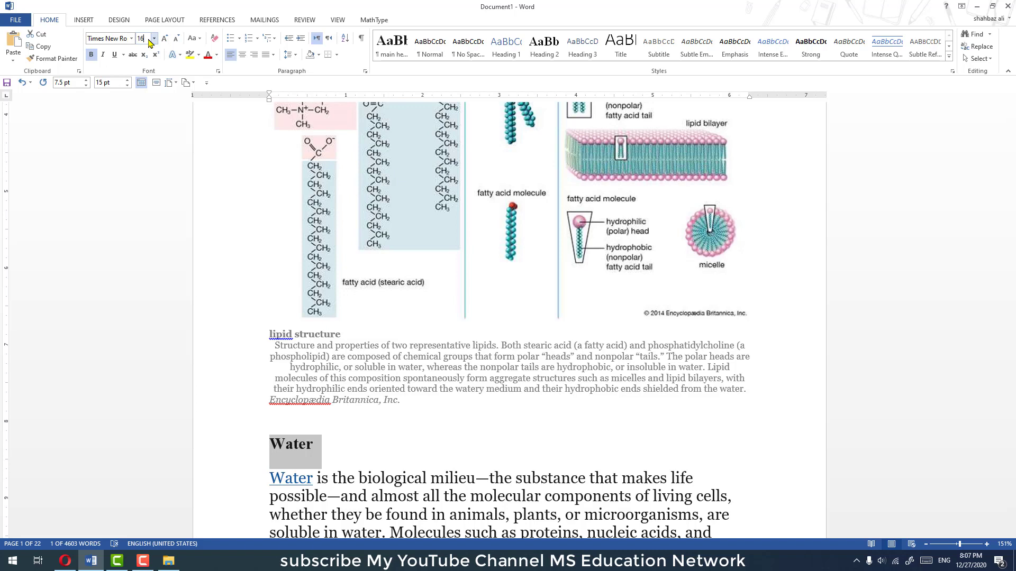
pyautogui.press('Return')
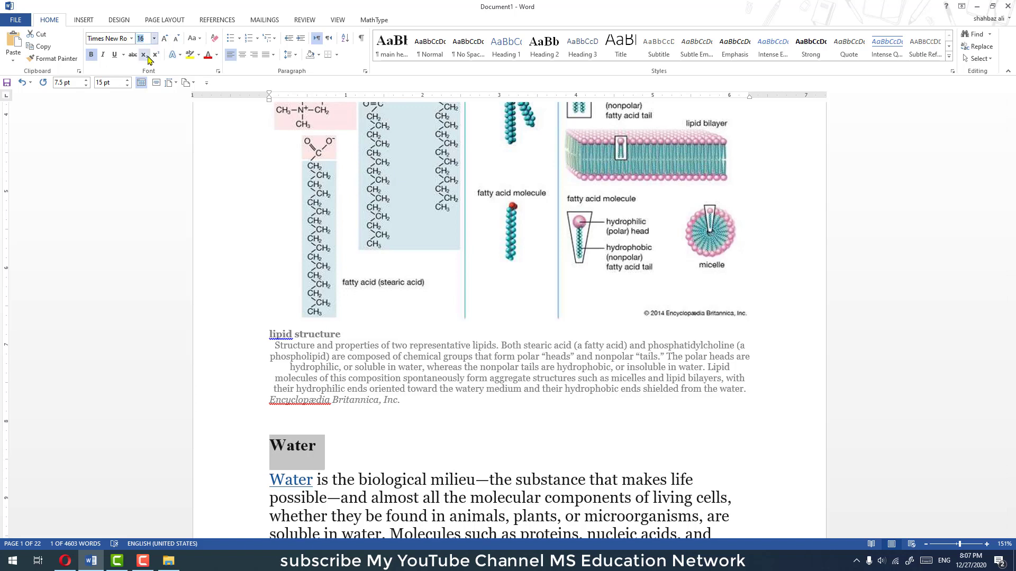
pyautogui.write('1')
pyautogui.press('Return')
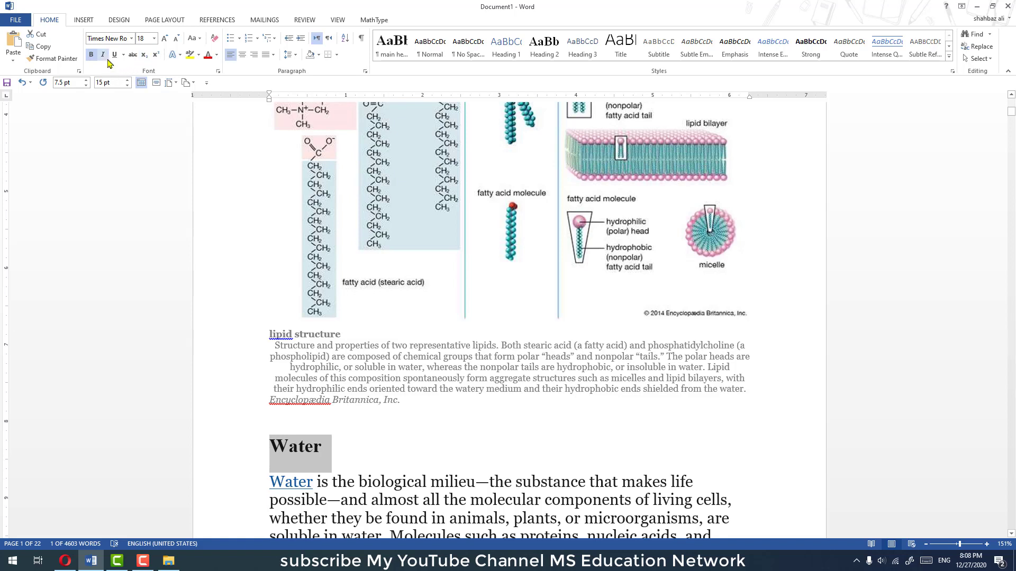
pyautogui.click(114, 54)
# Step: Reselect the whole formatted Water heading
pyautogui.click(350, 472)
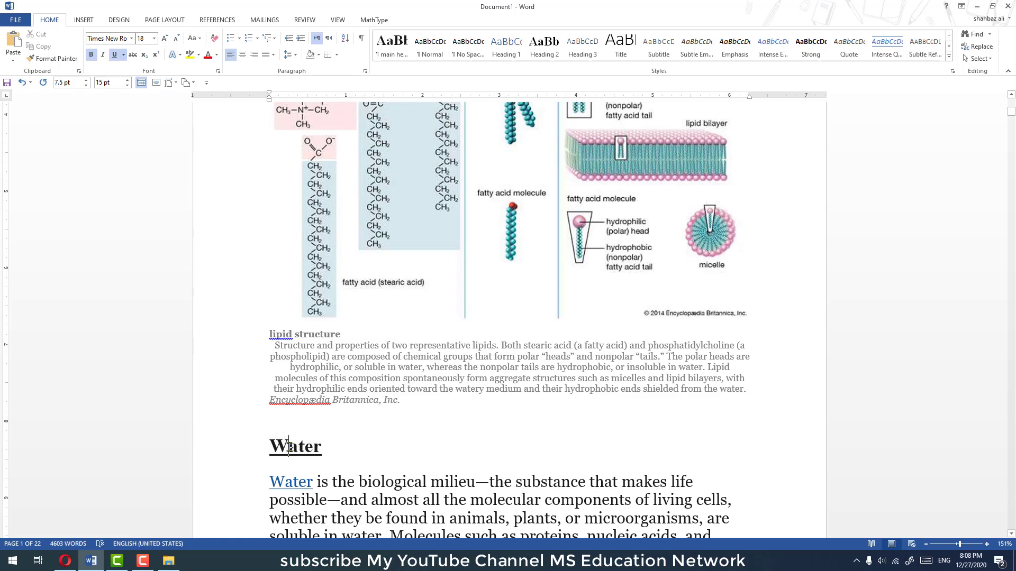
pyautogui.click(341, 458)
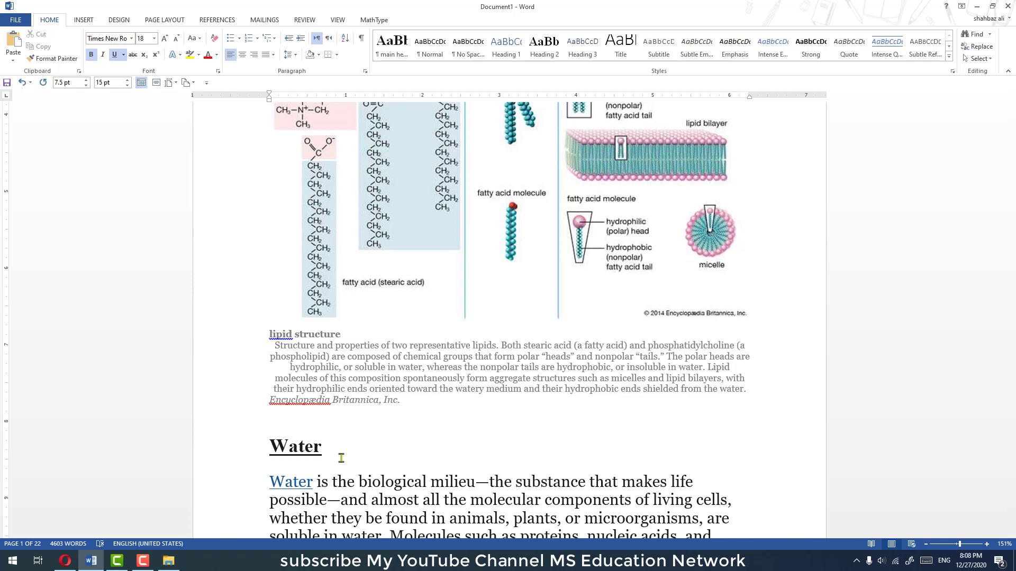
pyautogui.moveTo(330, 453); pyautogui.dragTo(272, 446)
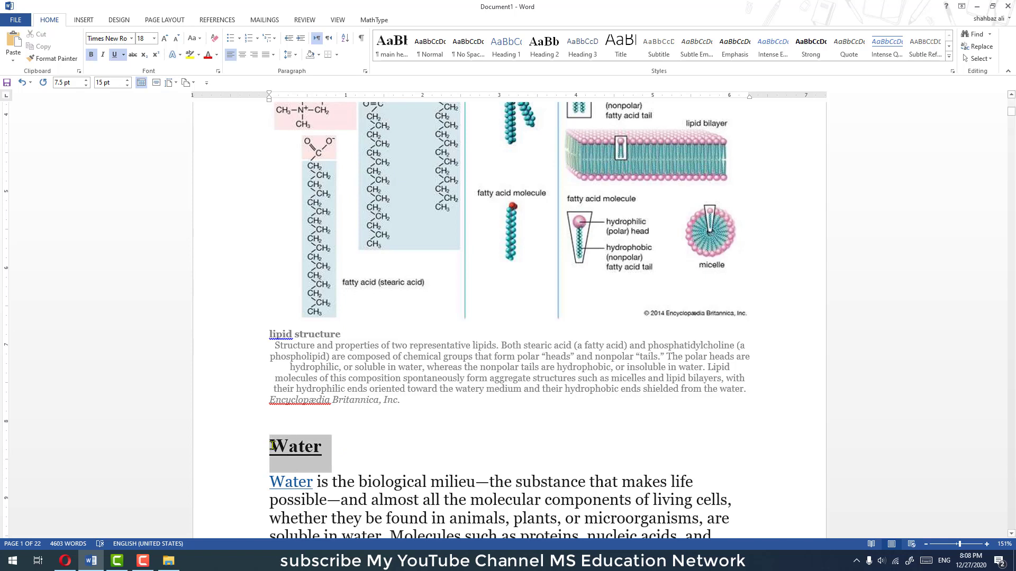
pyautogui.click(270, 446)
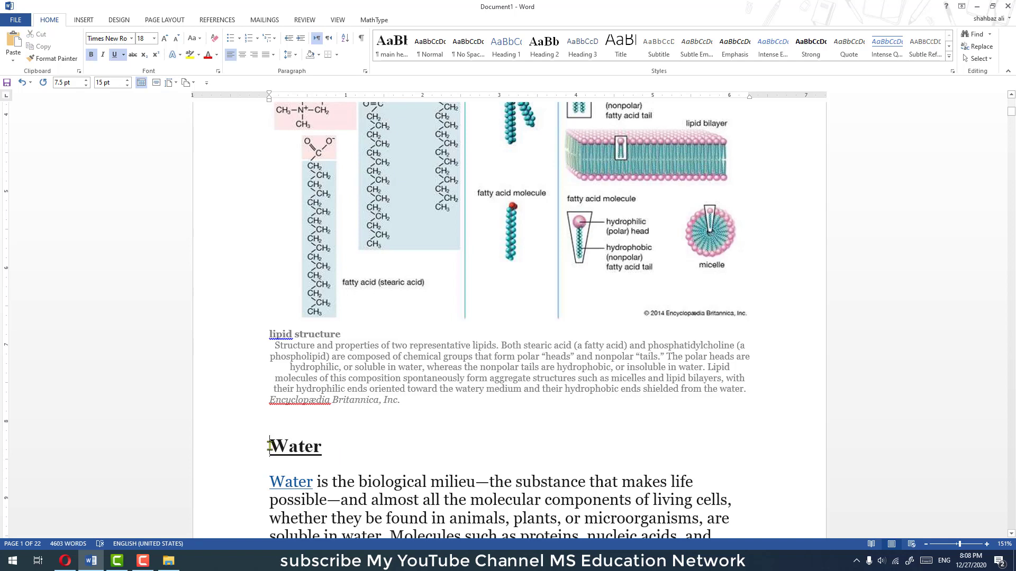
pyautogui.moveTo(269, 446); pyautogui.dragTo(319, 452)
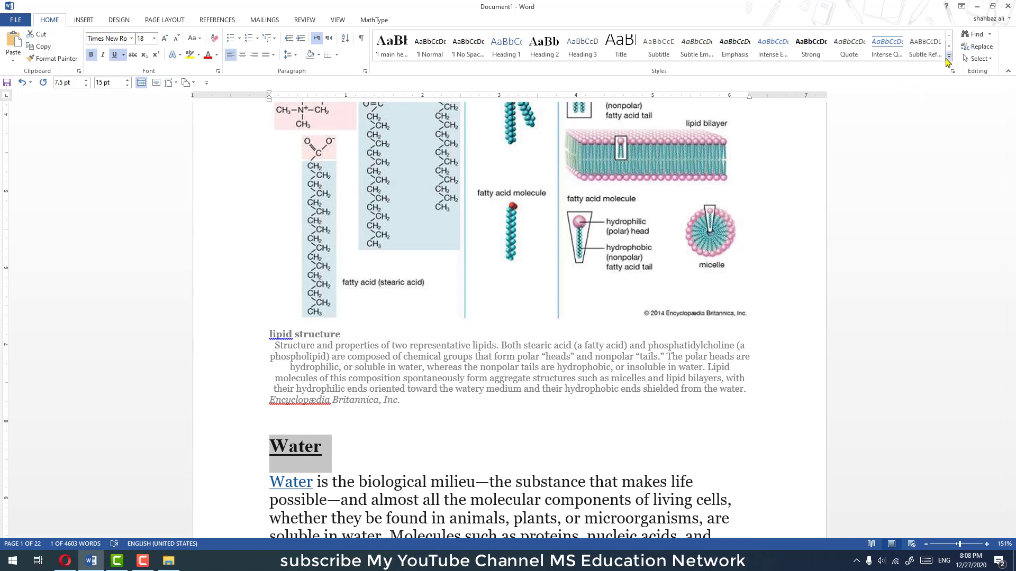
# Step: Start a new style named 'subheading' from the Water heading's formatting
pyautogui.click(949, 56)
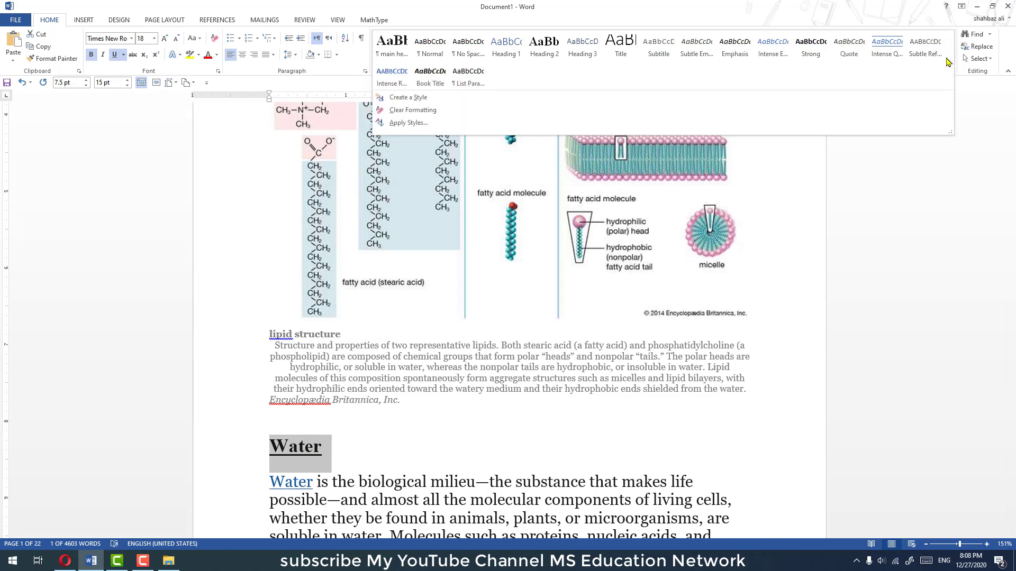
pyautogui.click(407, 99)
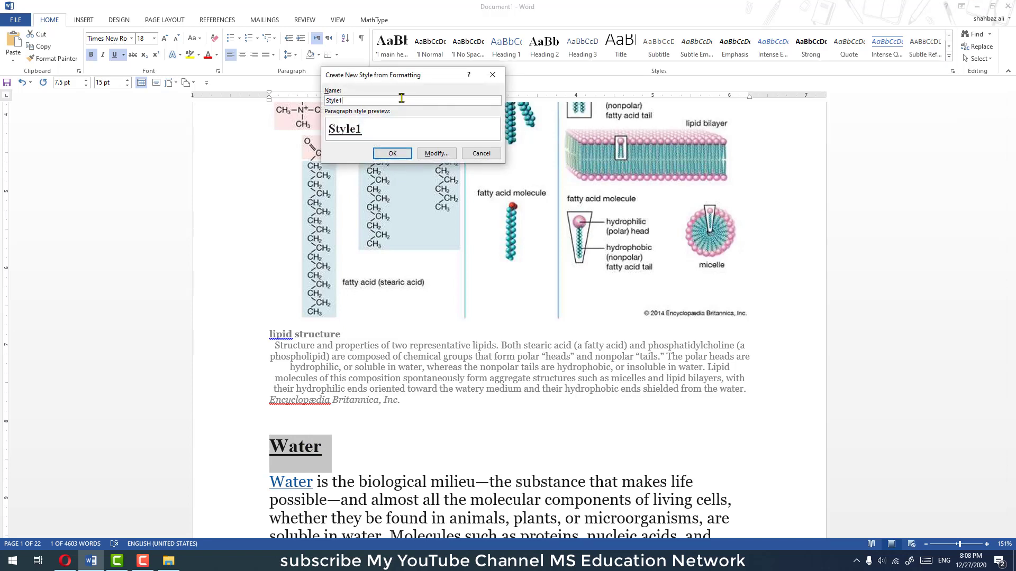
pyautogui.write('sub')
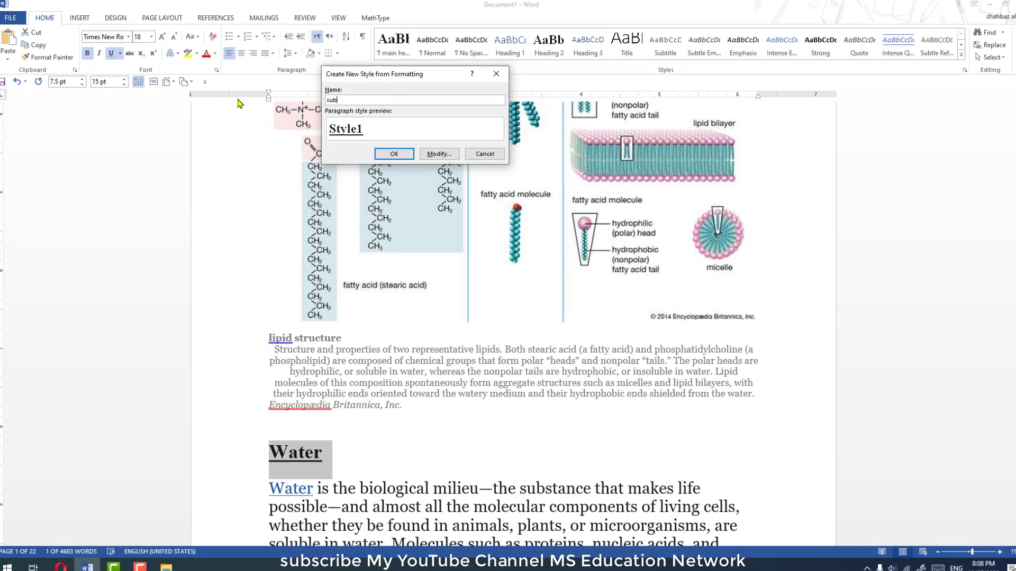
pyautogui.write('heading')
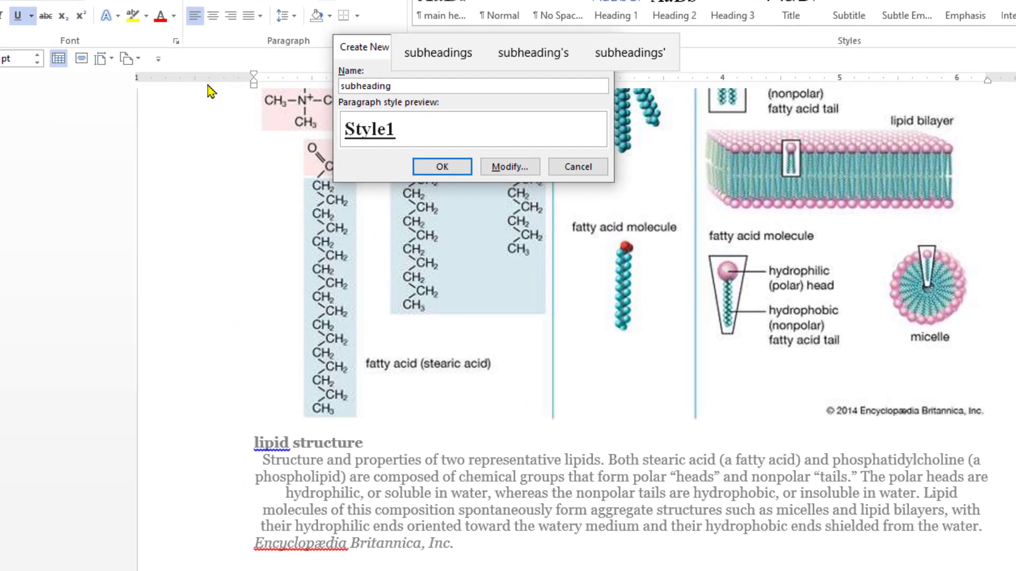
# Step: Base the subheading style on Heading 2, make it bold and a paragraph style, and save it
pyautogui.click(533, 170)
pyautogui.click(522, 131)
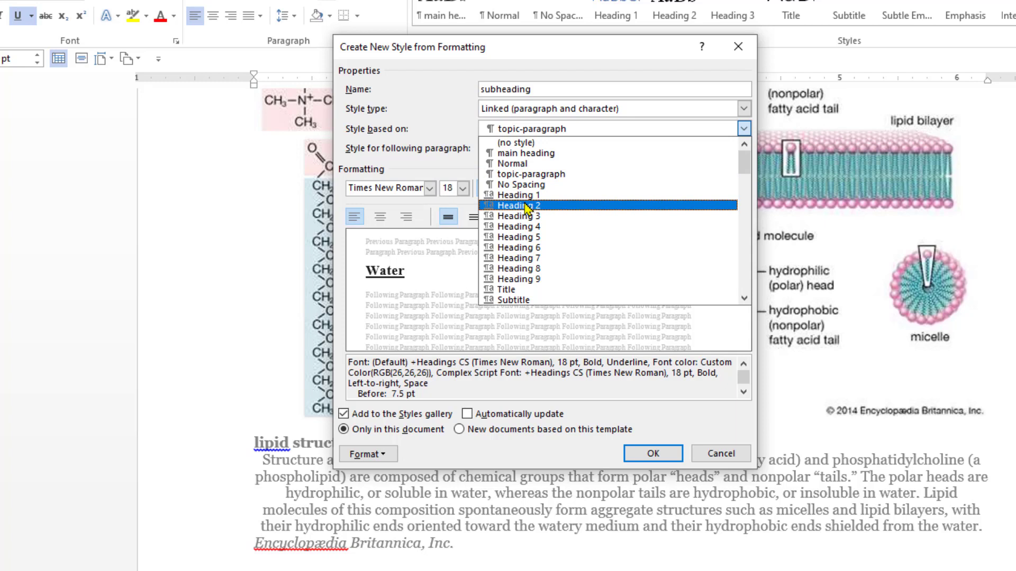
pyautogui.click(527, 207)
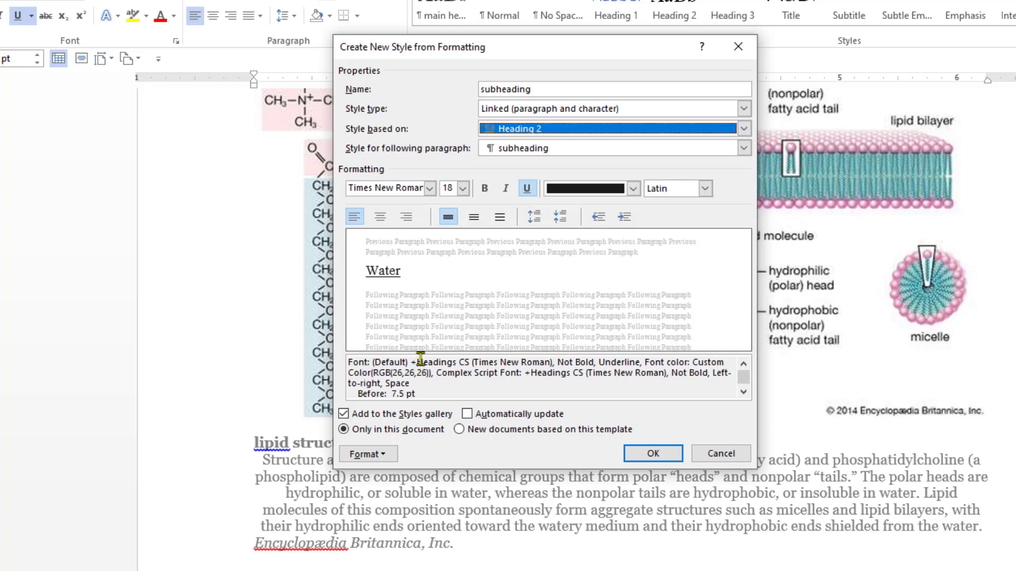
pyautogui.click(484, 188)
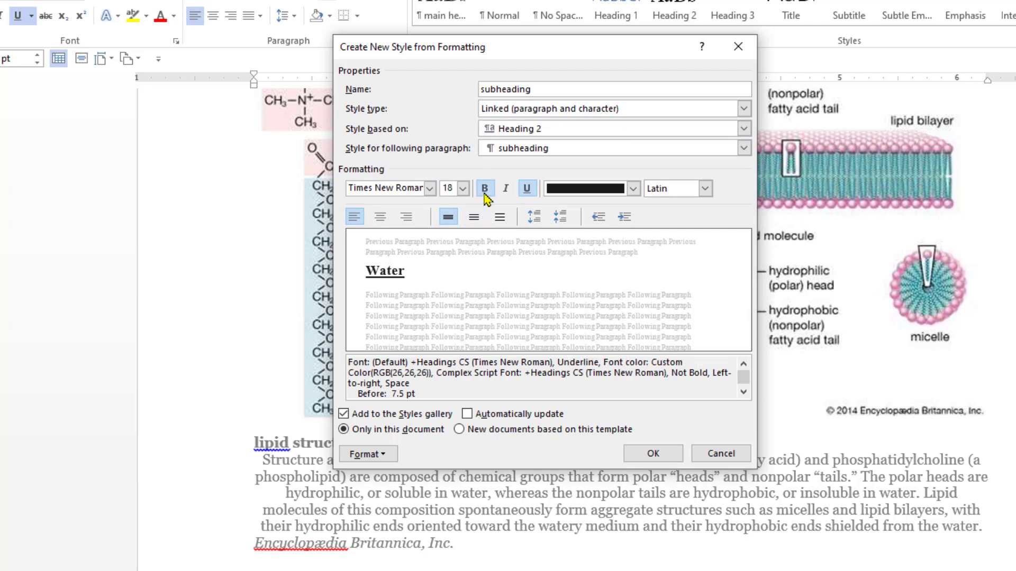
pyautogui.click(484, 188)
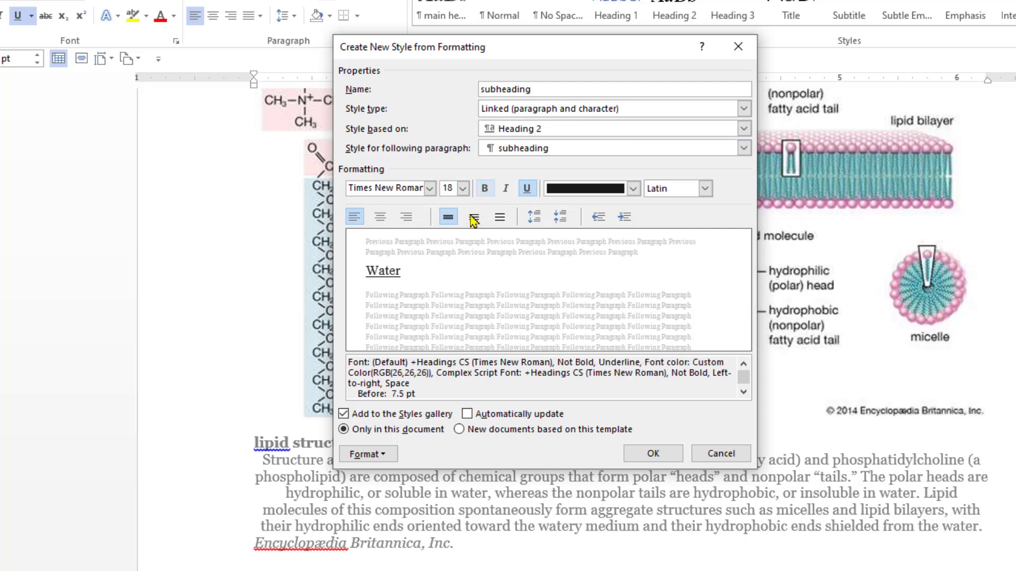
pyautogui.click(484, 188)
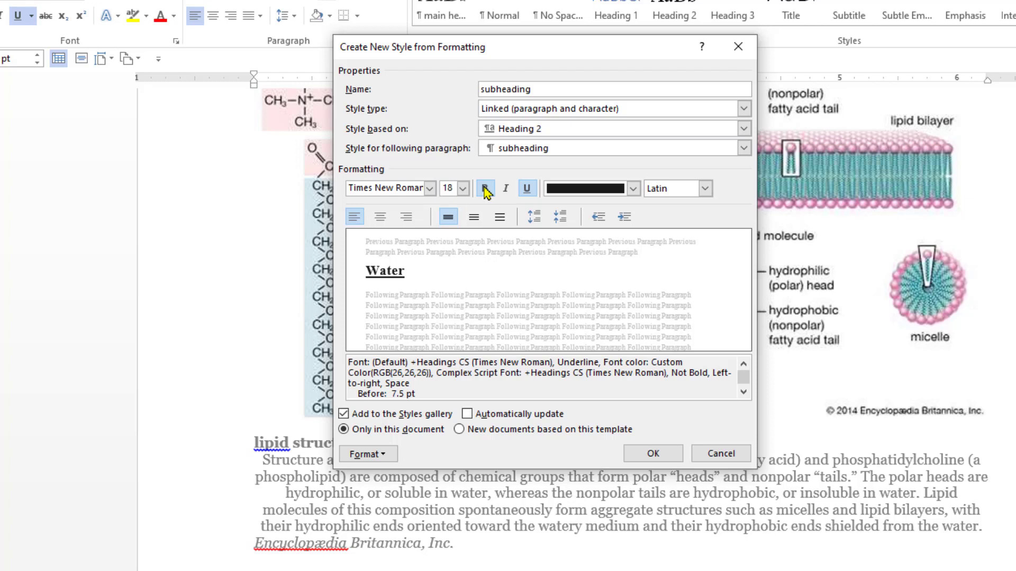
pyautogui.click(505, 109)
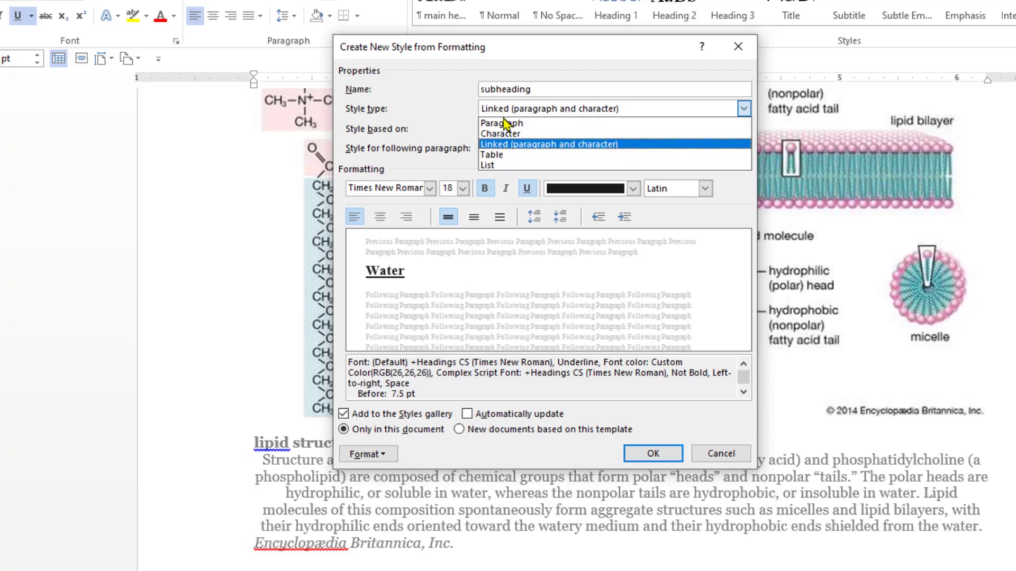
pyautogui.click(501, 124)
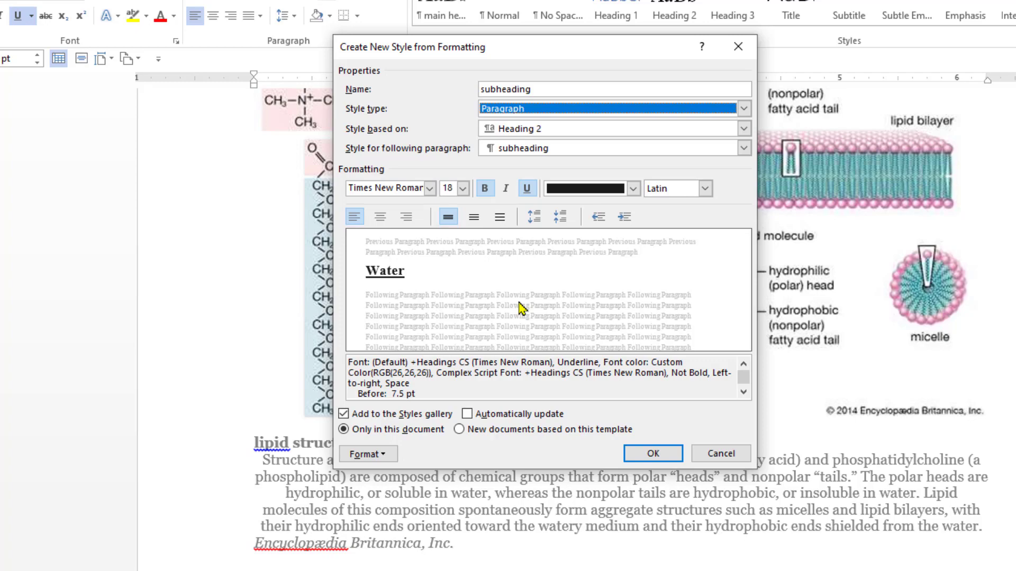
pyautogui.click(653, 454)
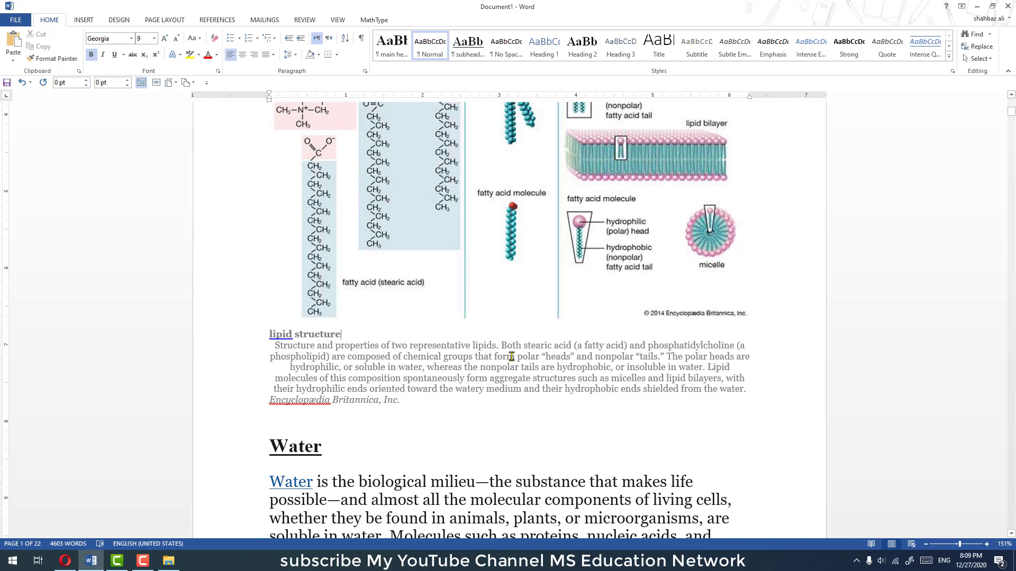
# Step: Justify the intro paragraph under Lipid and set it to 14 pt Times New Roman
pyautogui.scroll(1, 511, 356)
pyautogui.scroll(1, 511, 356)
pyautogui.scroll(2, 511, 356)
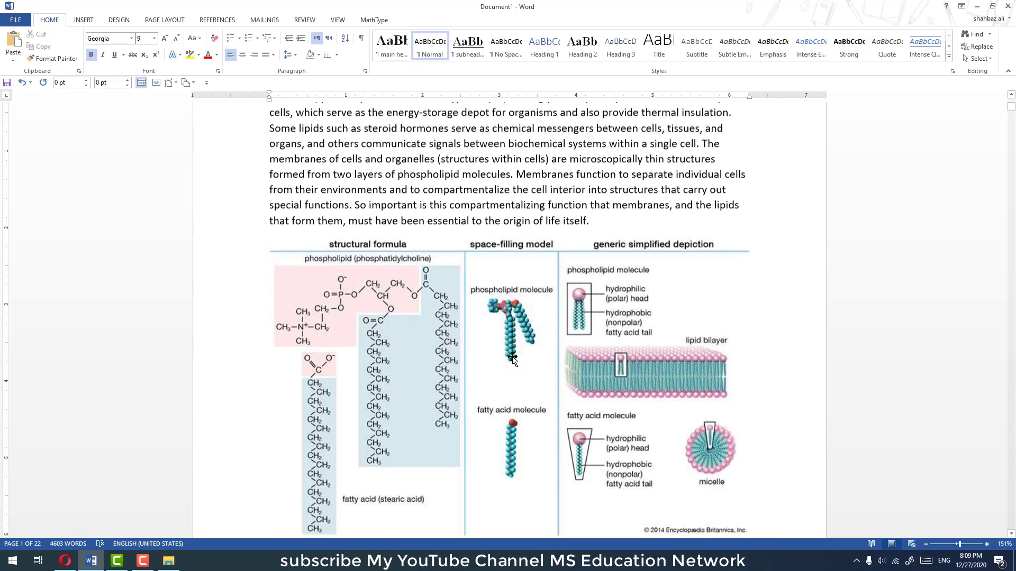
pyautogui.scroll(3, 512, 357)
pyautogui.moveTo(266, 251)
pyautogui.mouseDown()
pyautogui.moveTo(628, 328)
pyautogui.moveTo(627, 383)
pyautogui.mouseUp()
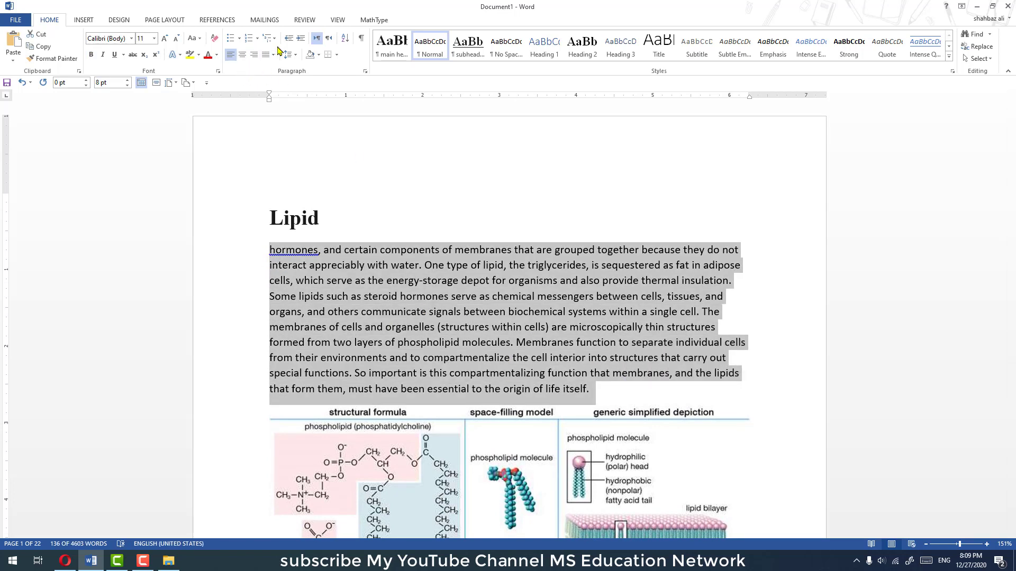
pyautogui.click(273, 54)
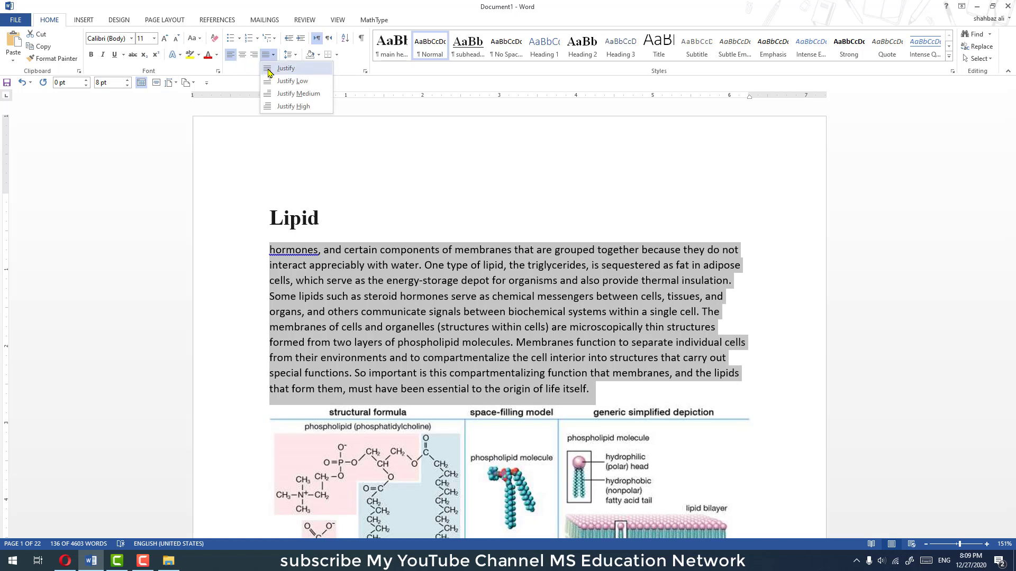
pyautogui.click(270, 69)
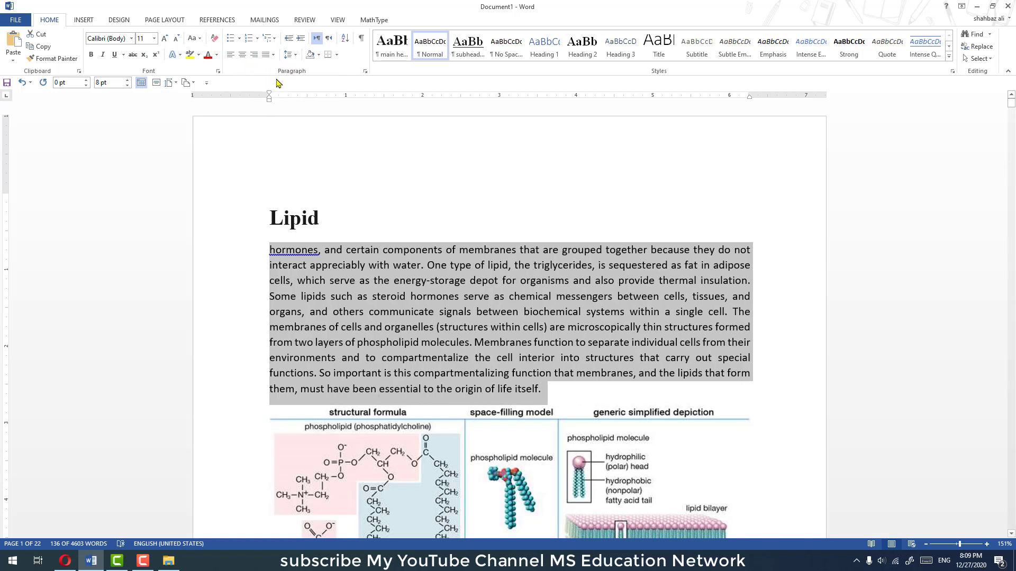
pyautogui.click(131, 38)
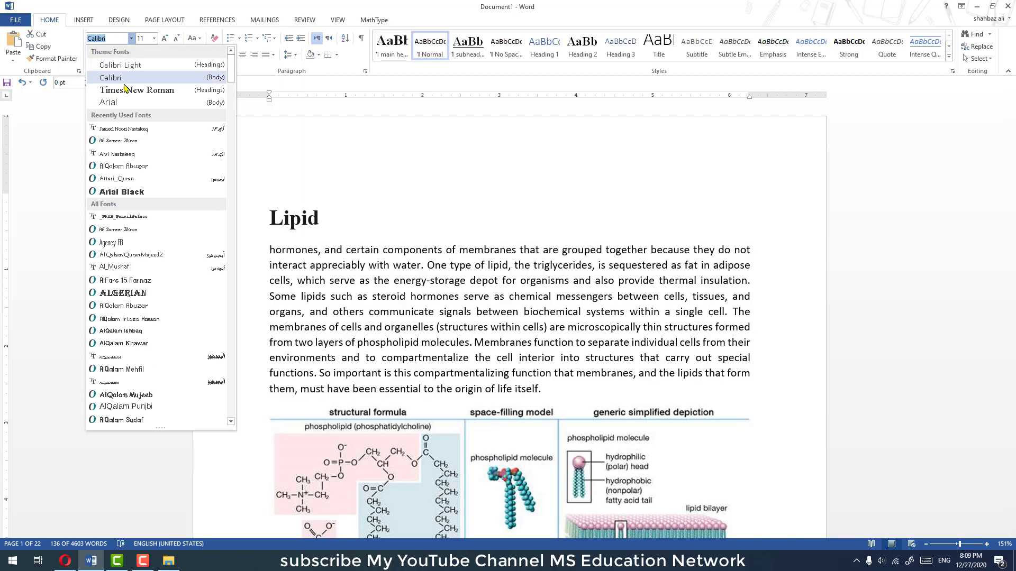
pyautogui.click(127, 91)
pyautogui.write('14')
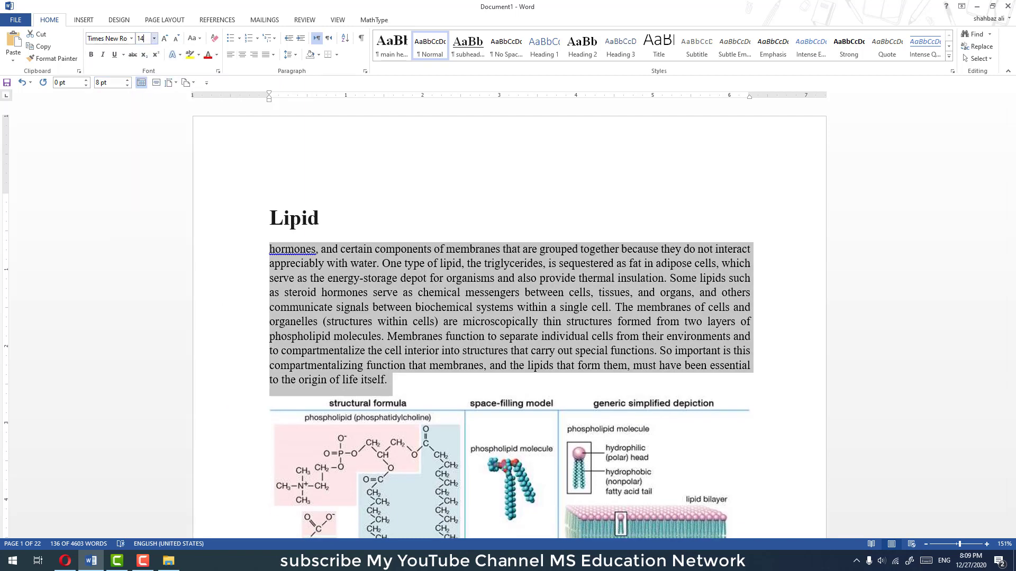
pyautogui.press('Return')
pyautogui.click(269, 343)
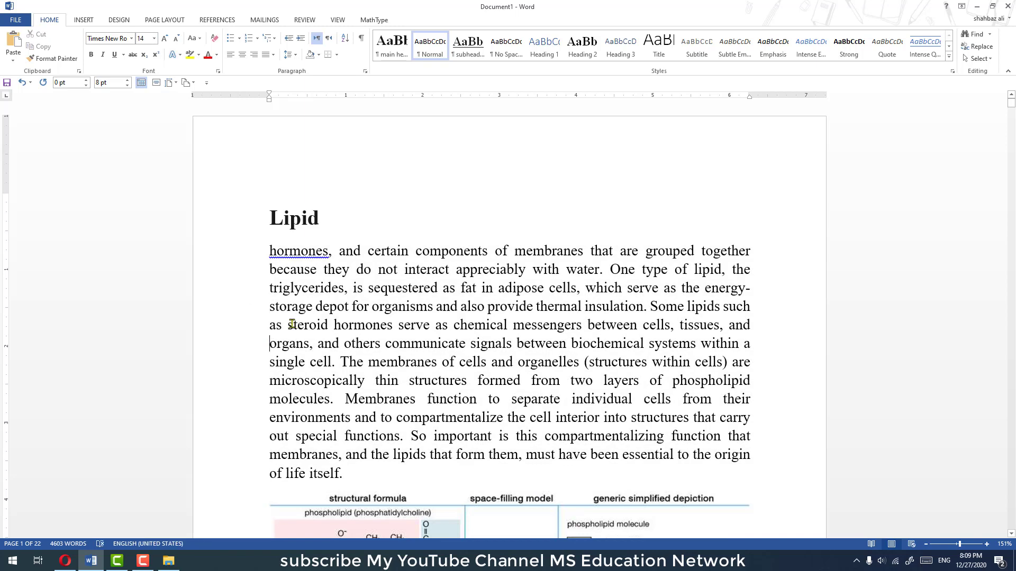
# Step: Capitalise the opening word to 'Hormones' and reselect the whole paragraph
pyautogui.moveTo(276, 251); pyautogui.dragTo(270, 251)
pyautogui.write('H')
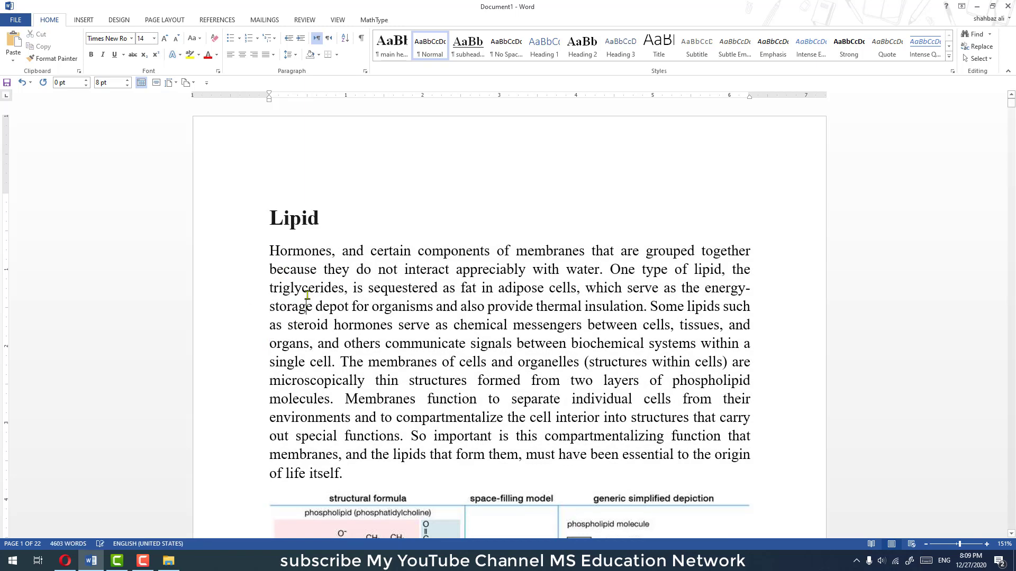
pyautogui.moveTo(347, 473); pyautogui.dragTo(255, 253)
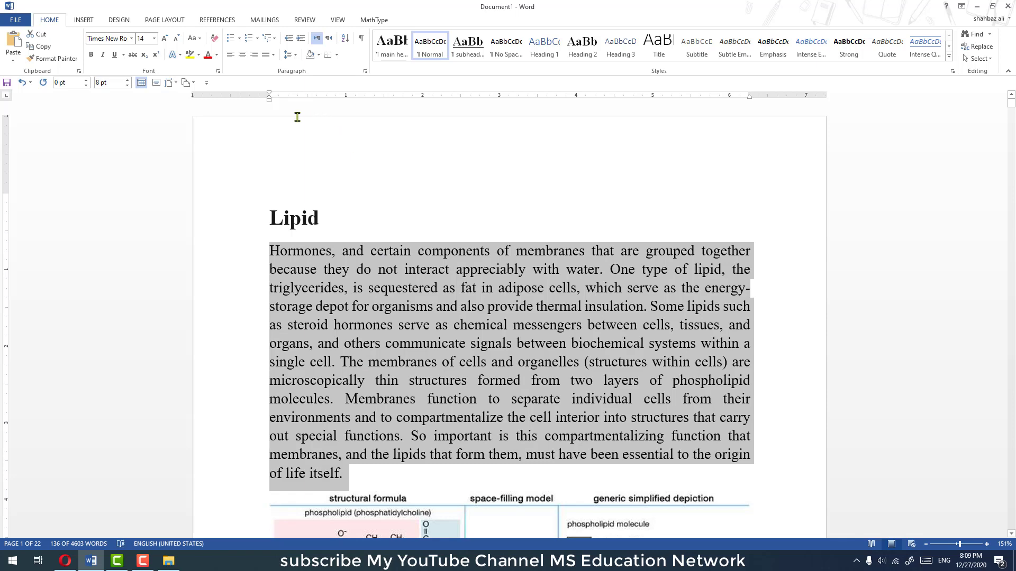
# Step: Set the intro paragraph's line spacing to 1.15, keeping 8 pt of space after it
pyautogui.click(288, 54)
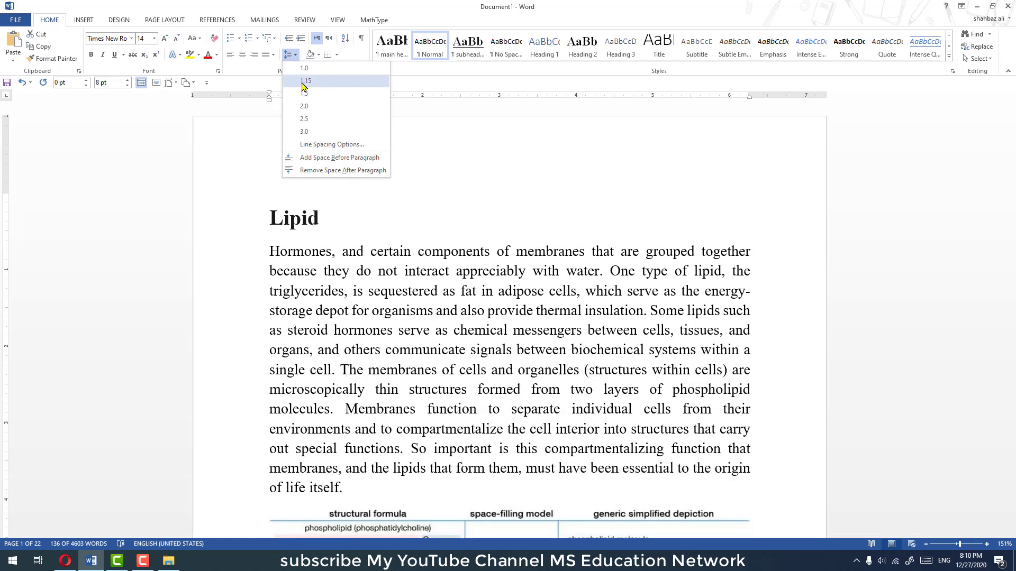
pyautogui.click(302, 83)
pyautogui.click(289, 59)
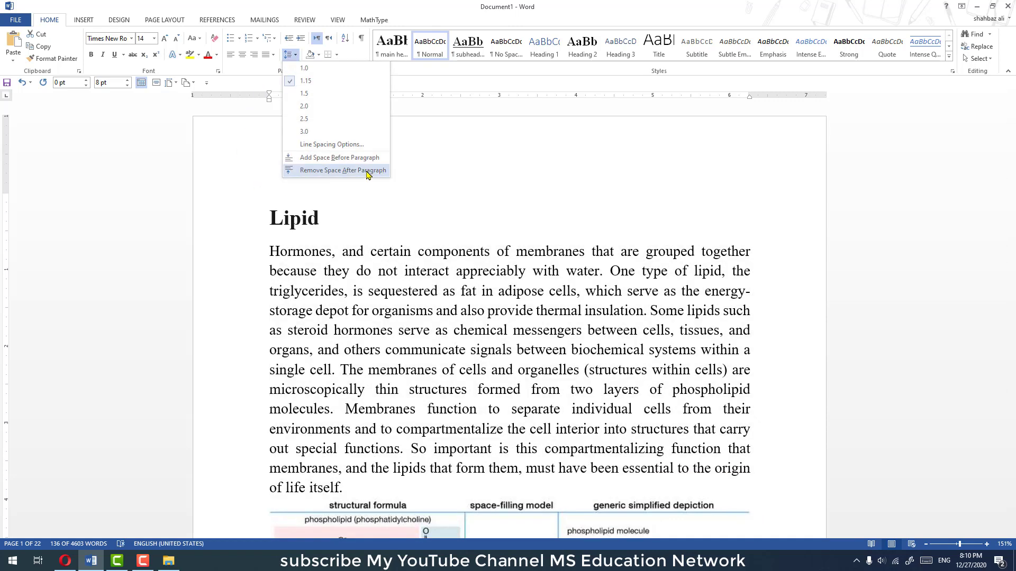
pyautogui.click(333, 170)
pyautogui.click(289, 54)
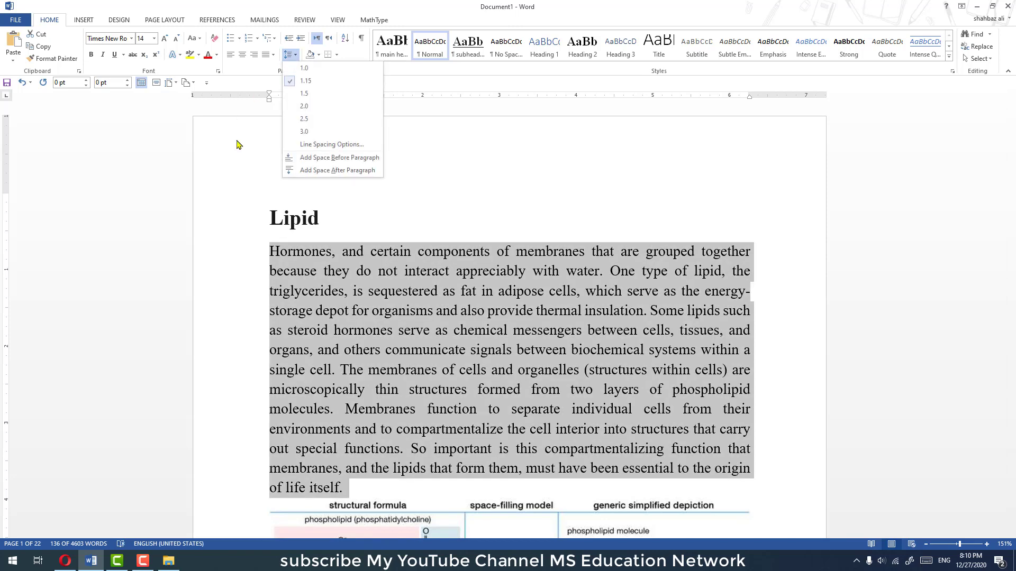
pyautogui.click(303, 170)
pyautogui.click(352, 354)
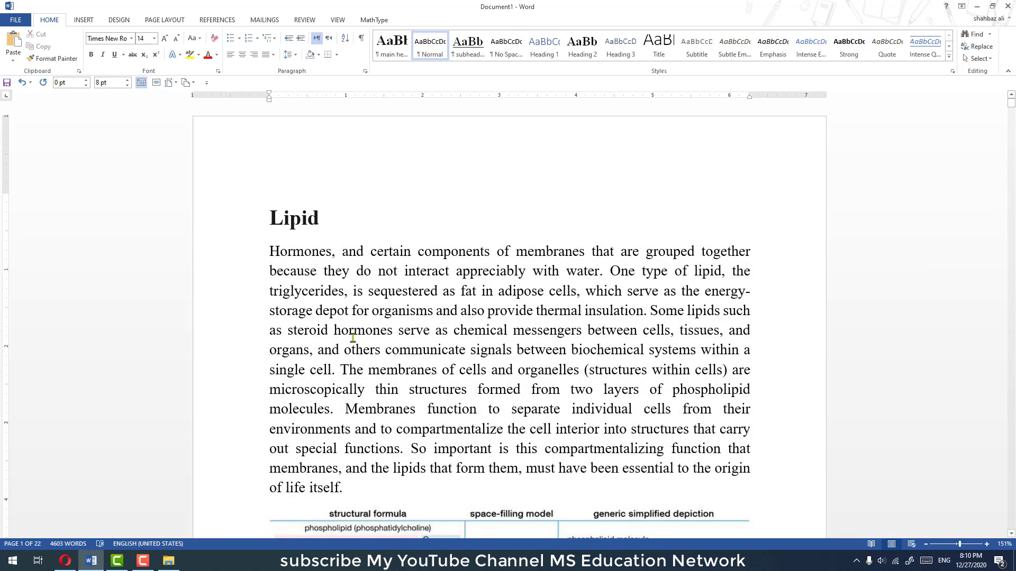
# Step: Center the 'Lipid' title above the introductory paragraph
pyautogui.moveTo(343, 223); pyautogui.dragTo(267, 219)
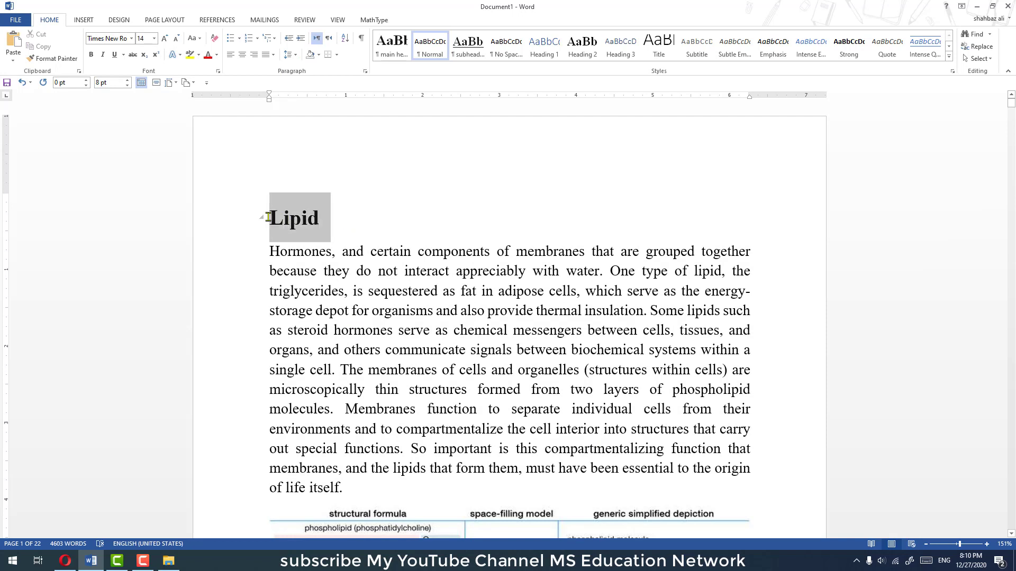
pyautogui.click(287, 253)
pyautogui.click(294, 219)
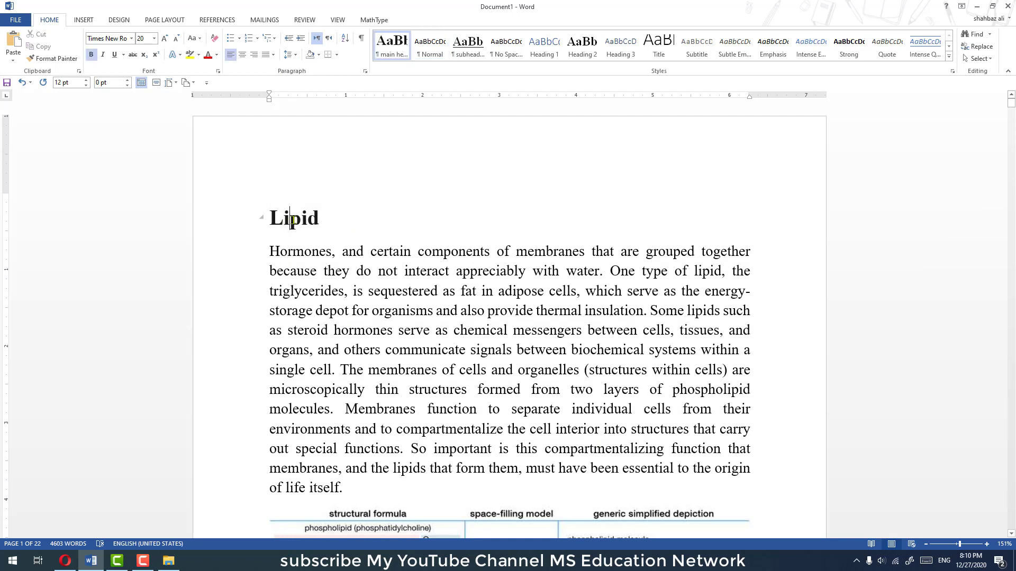
pyautogui.click(242, 54)
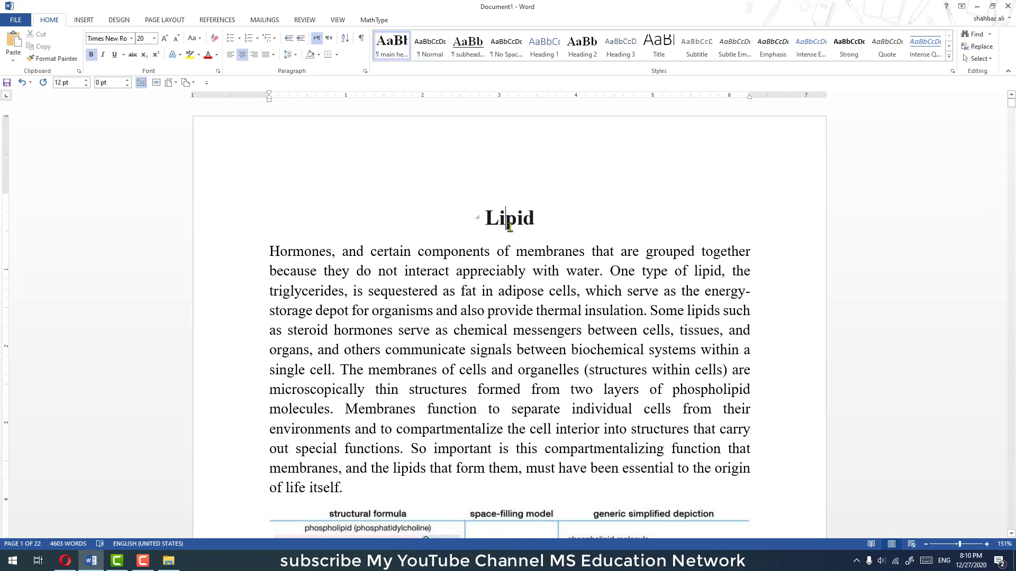
pyautogui.doubleClick(538, 219)
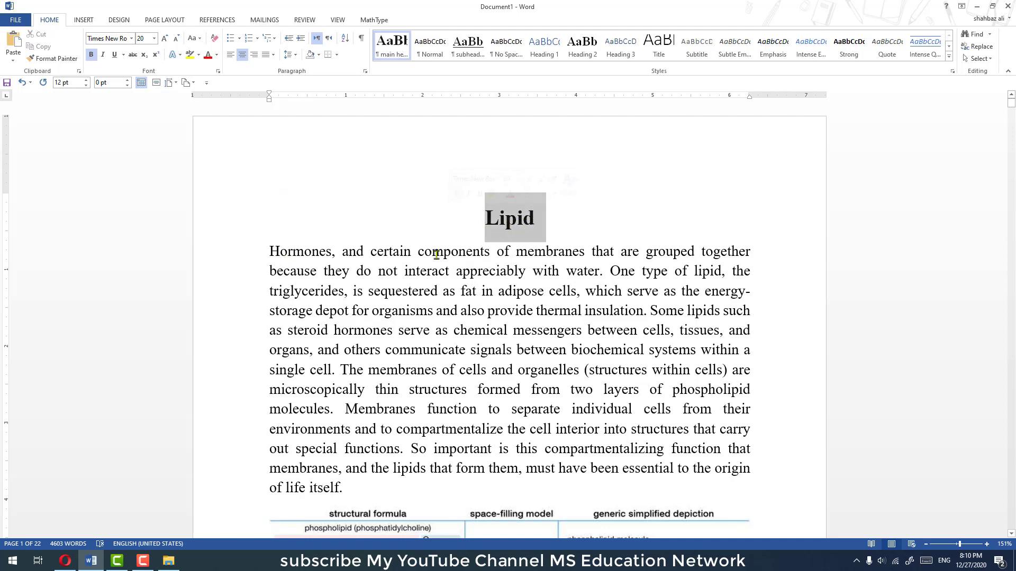
pyautogui.click(432, 252)
pyautogui.click(571, 229)
pyautogui.scroll(-3, 570, 236)
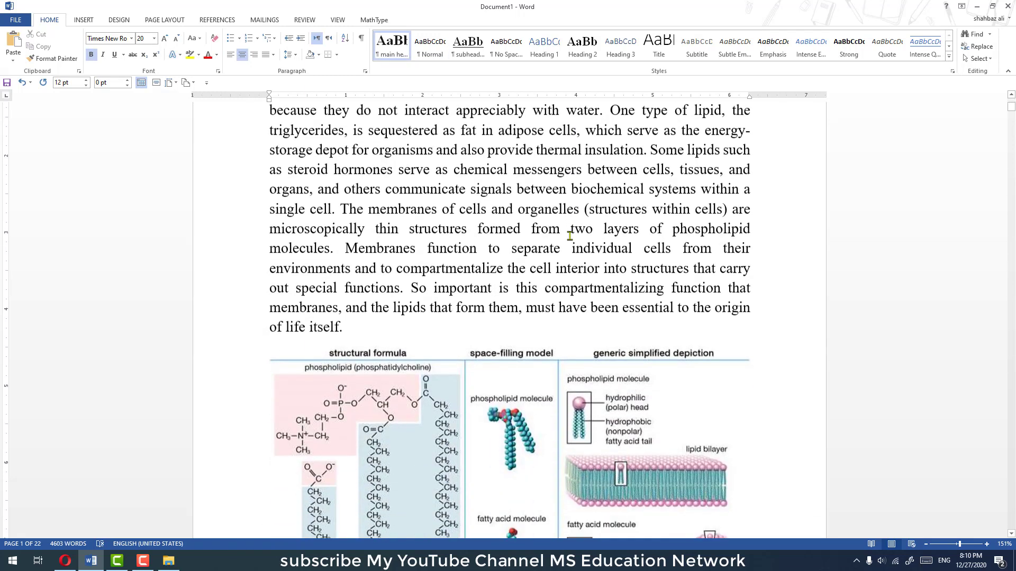
# Step: Shrink the lipid structure figure from its corner and try tight text wrapping
pyautogui.scroll(-1, 570, 236)
pyautogui.click(503, 307)
pyautogui.scroll(-4, 504, 307)
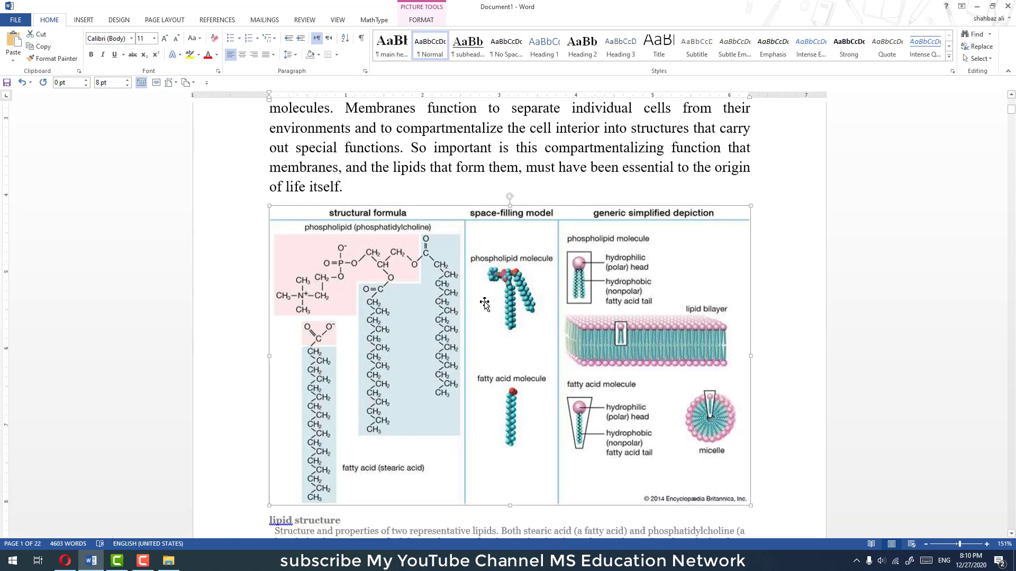
pyautogui.scroll(3, 503, 307)
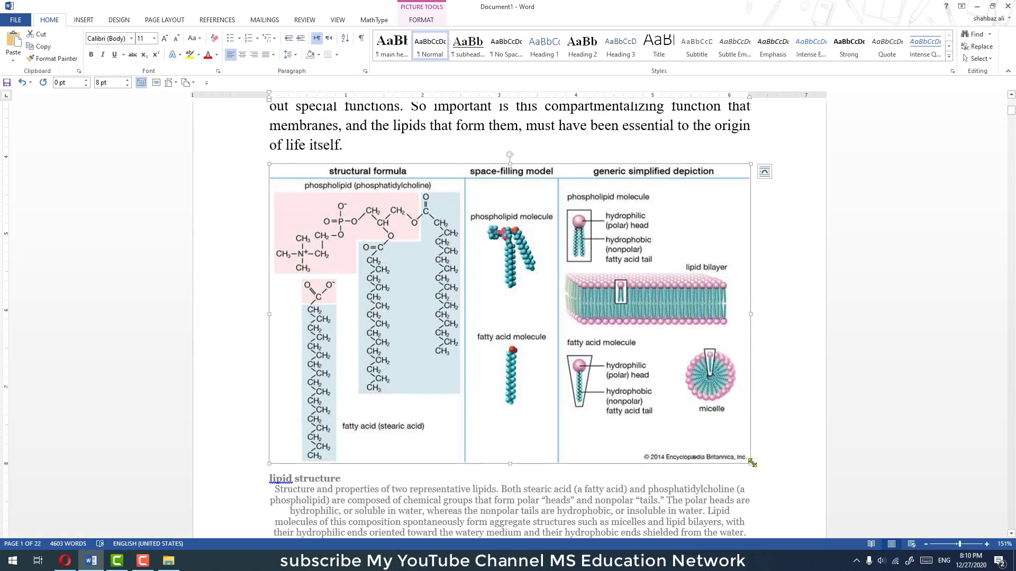
pyautogui.moveTo(750, 463); pyautogui.dragTo(564, 372)
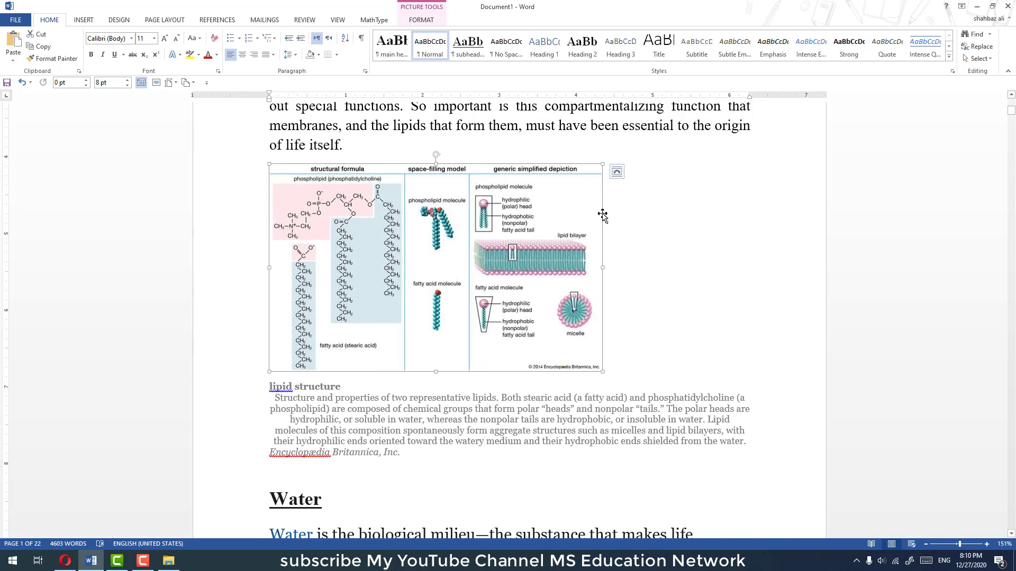
pyautogui.moveTo(590, 185); pyautogui.dragTo(639, 253)
pyautogui.moveTo(639, 253); pyautogui.dragTo(493, 271)
pyautogui.click(617, 171)
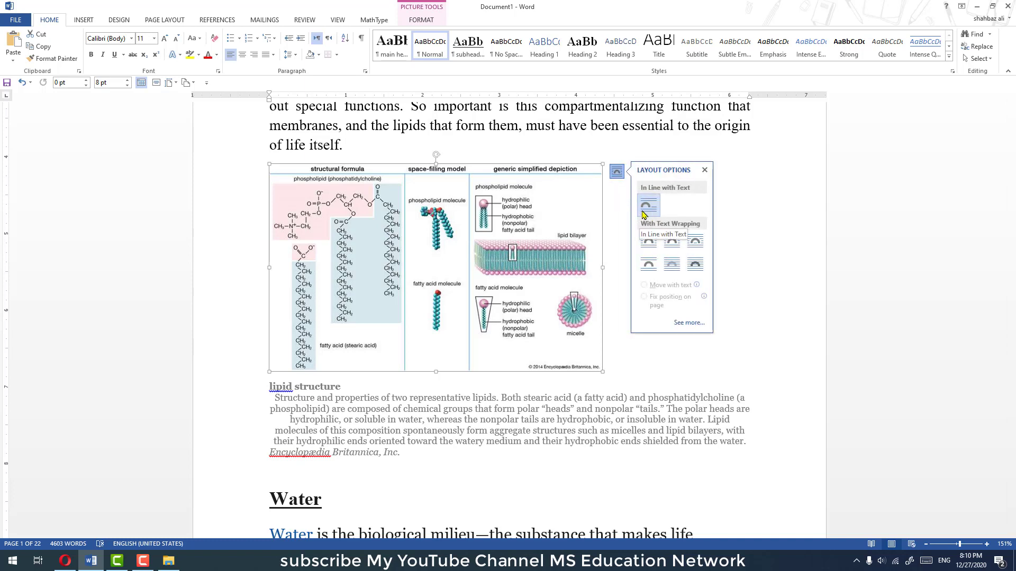
pyautogui.click(672, 242)
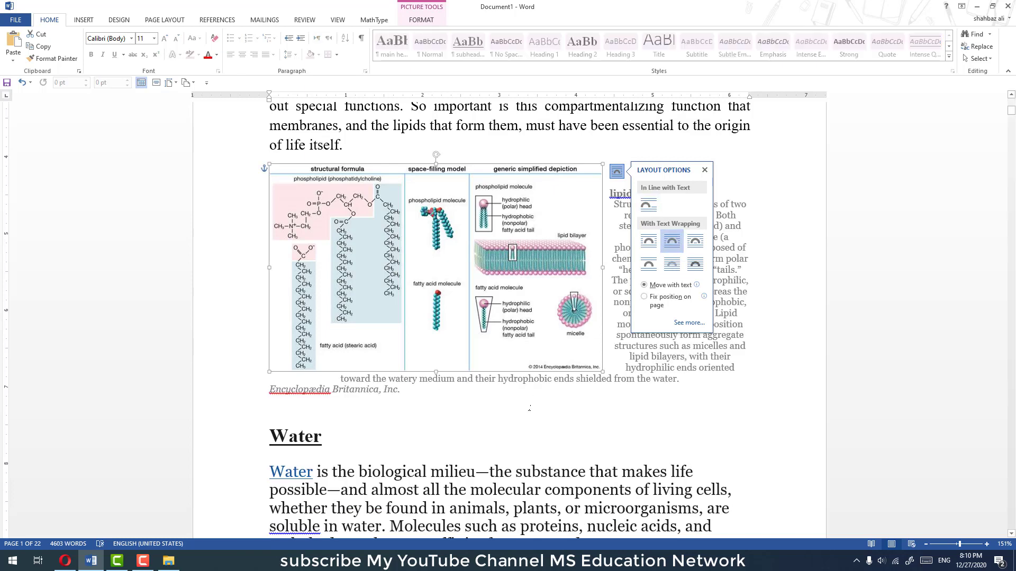
pyautogui.click(529, 408)
# Step: Shrink the figure further, set it In Line with Text, and center it
pyautogui.click(489, 312)
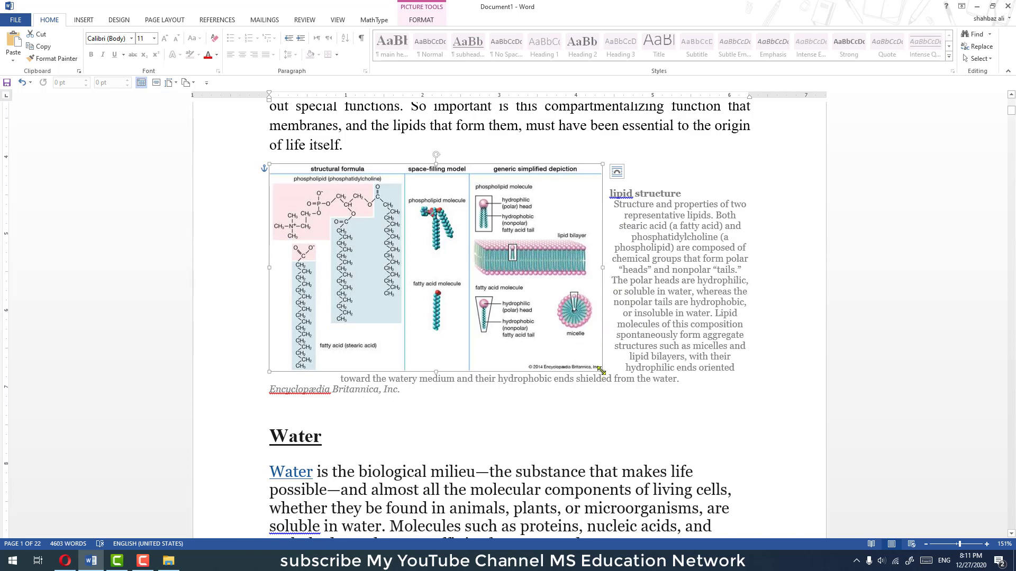
pyautogui.moveTo(601, 370); pyautogui.dragTo(505, 312)
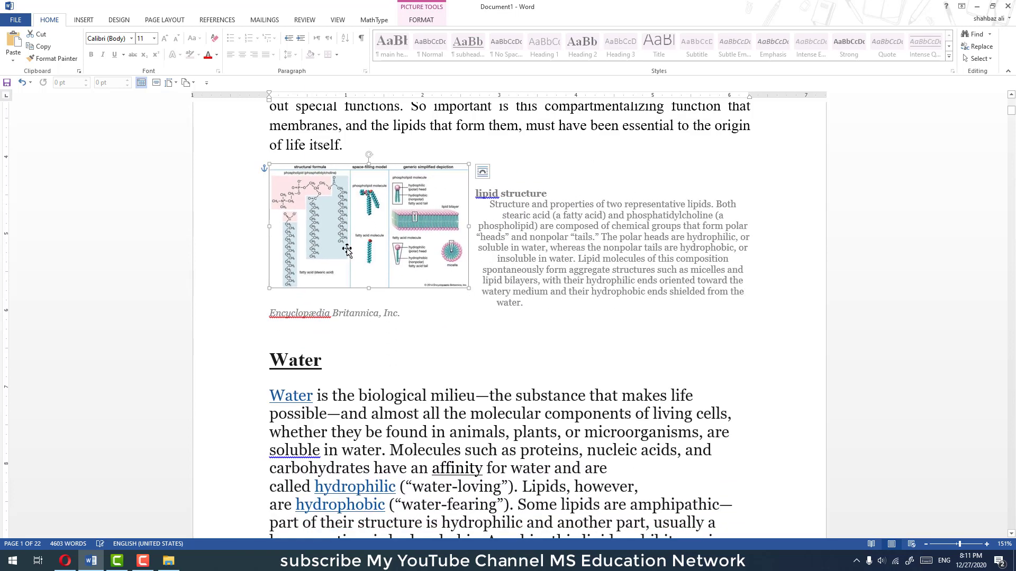
pyautogui.moveTo(406, 259); pyautogui.dragTo(457, 278)
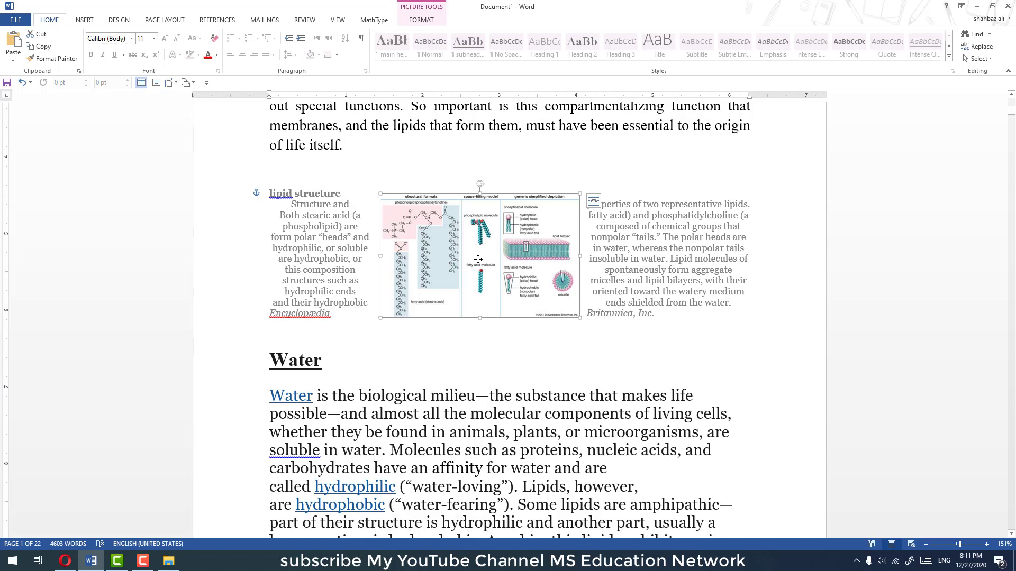
pyautogui.click(593, 201)
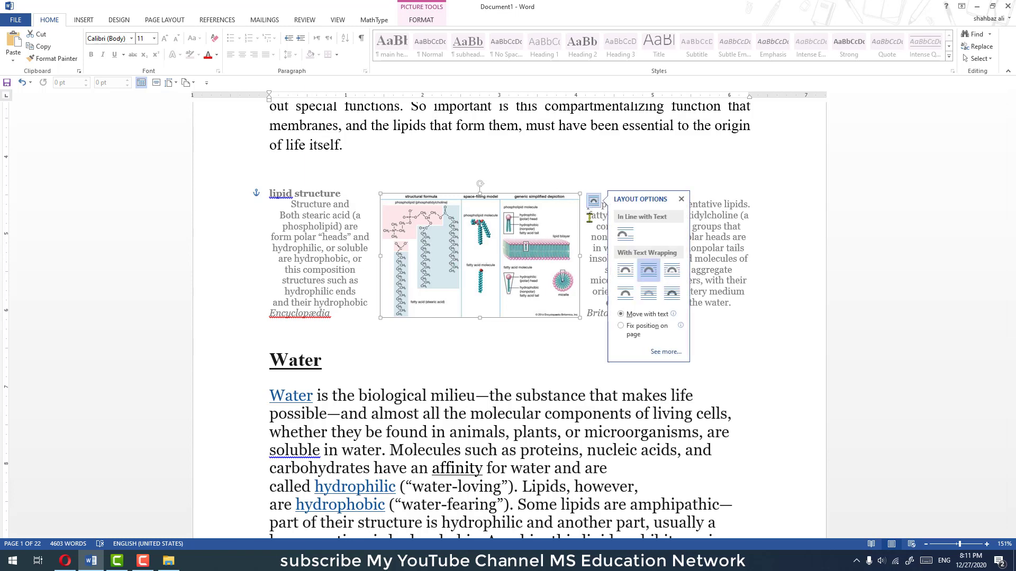
pyautogui.click(625, 234)
pyautogui.click(389, 259)
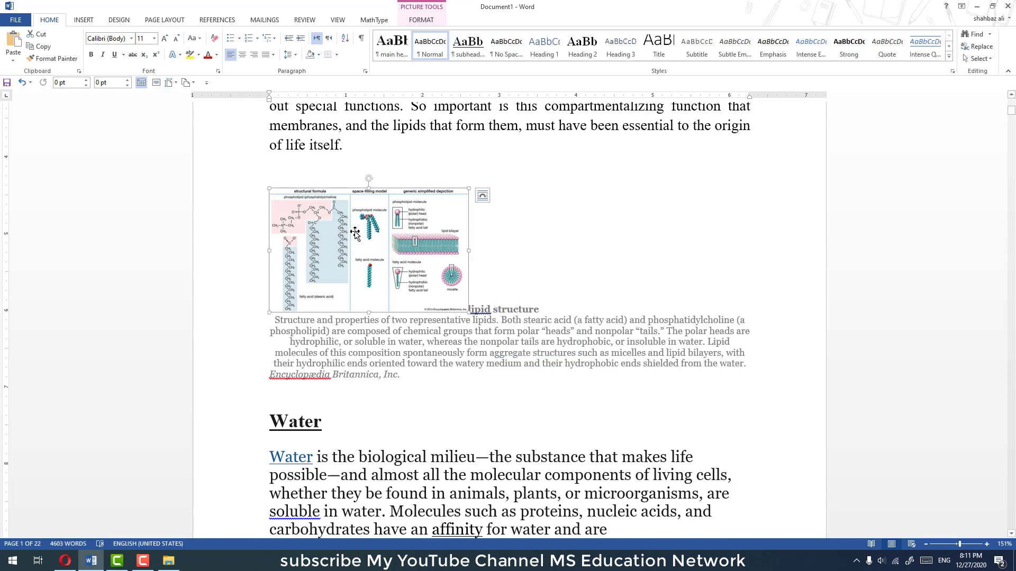
pyautogui.click(243, 58)
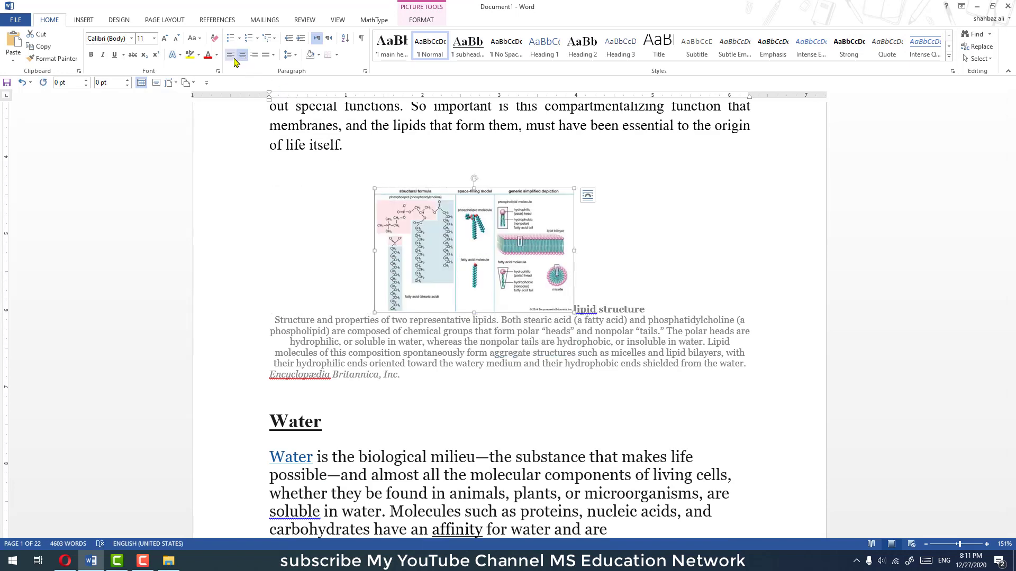
pyautogui.click(232, 59)
pyautogui.click(243, 58)
pyautogui.click(342, 190)
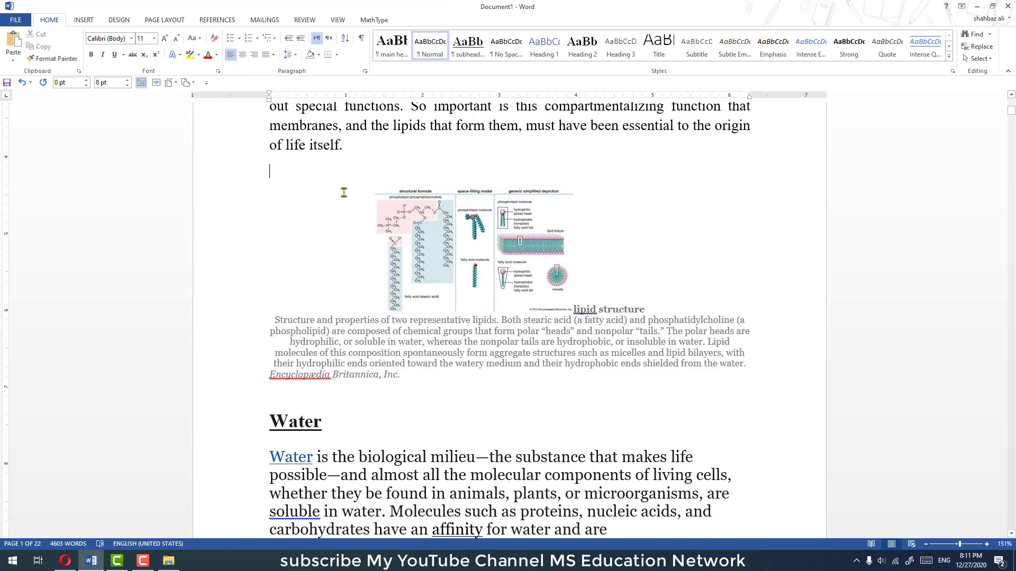
# Step: Delete the empty line above the figure and enlarge the picture slightly
pyautogui.press('Delete')
pyautogui.click(443, 287)
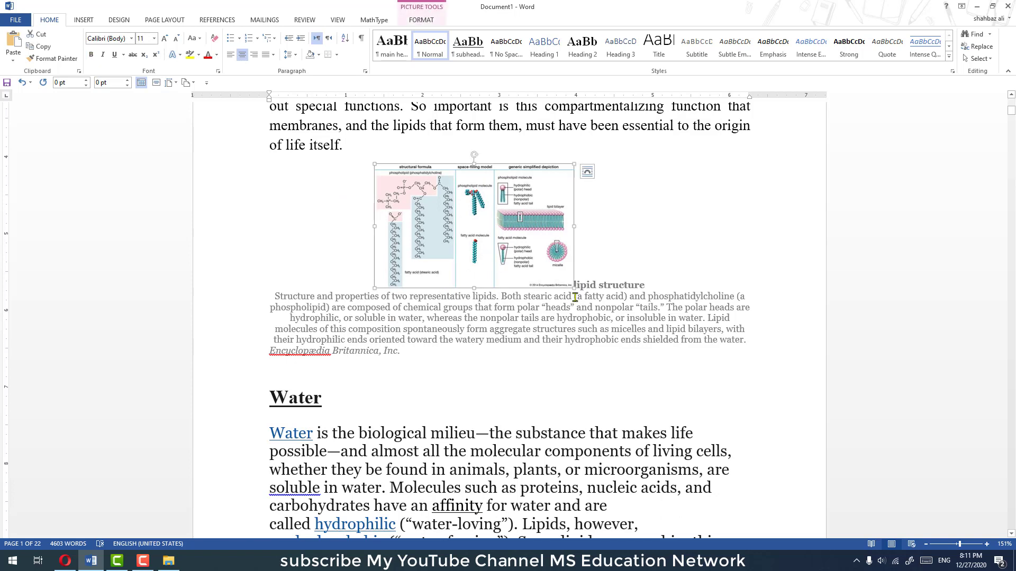
pyautogui.moveTo(573, 287); pyautogui.dragTo(663, 329)
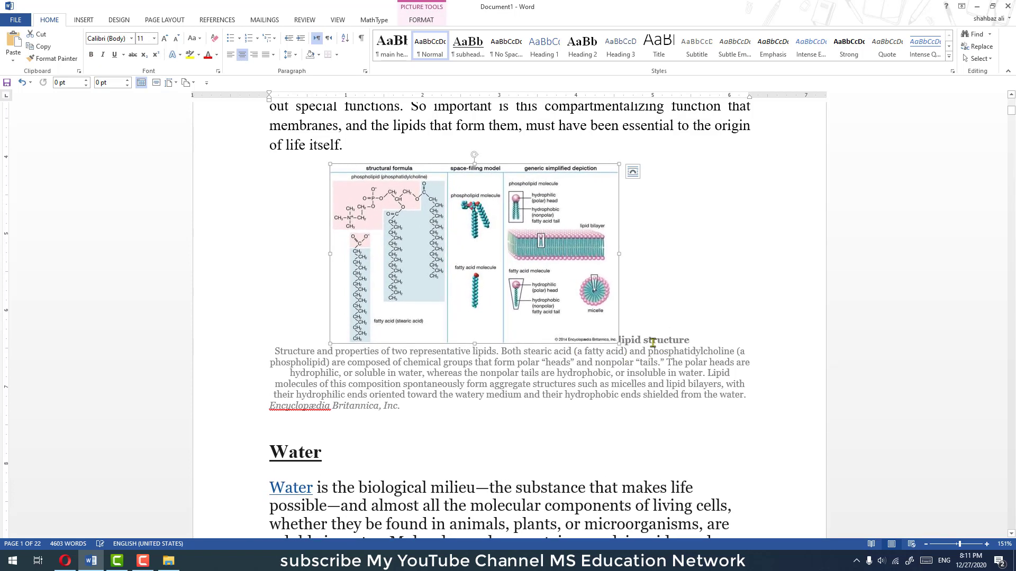
# Step: Move 'lipid structure' onto its own line below the figure and select the caption
pyautogui.click(652, 340)
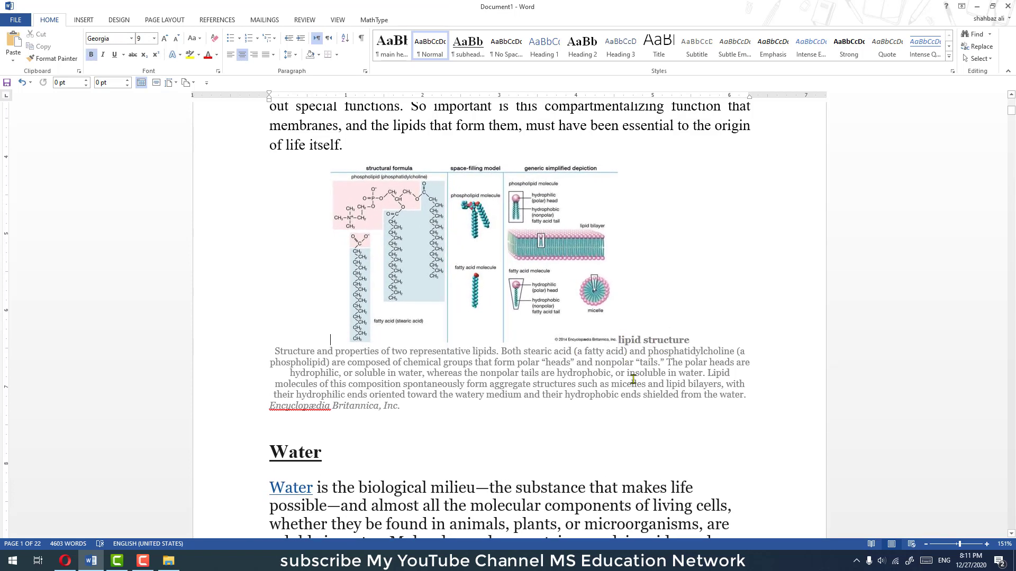
pyautogui.press('Return')
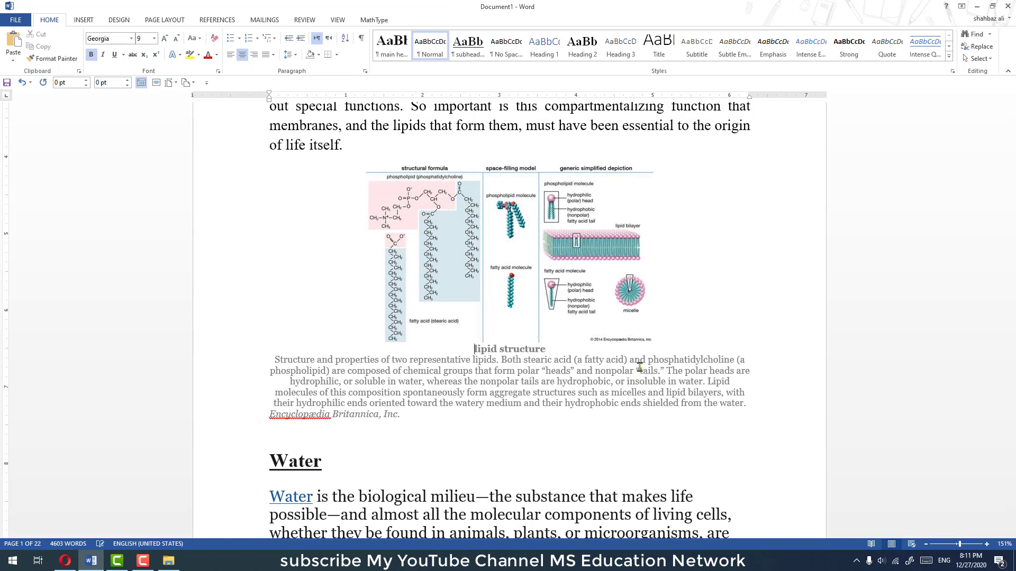
pyautogui.click(473, 359)
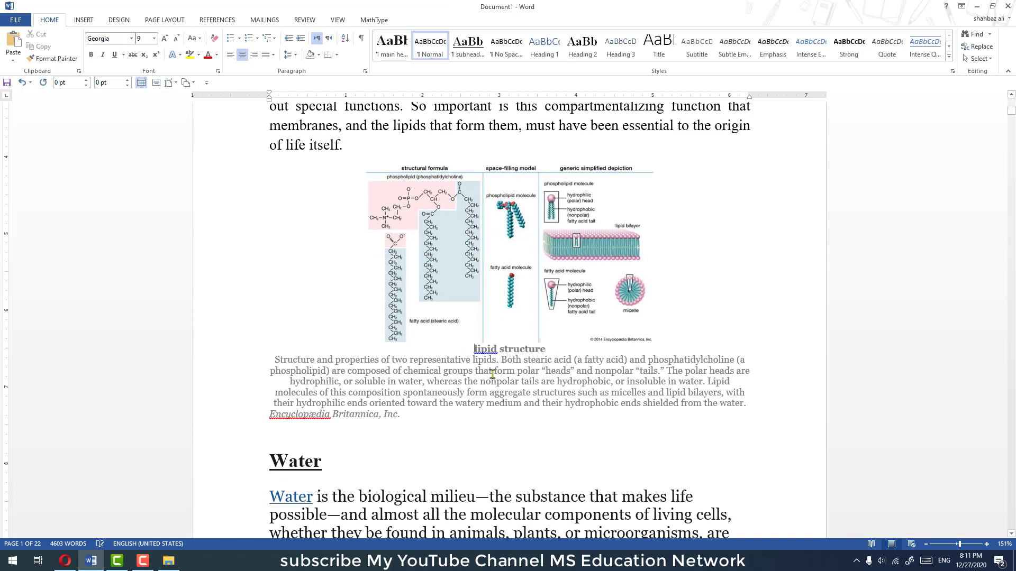
pyautogui.moveTo(472, 349); pyautogui.dragTo(533, 419)
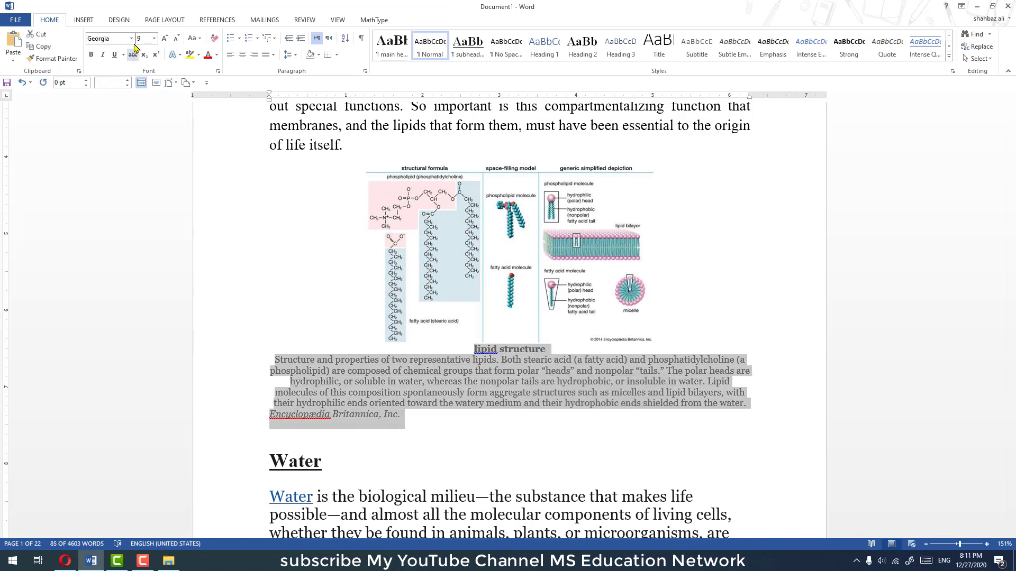
# Step: Cut and paste the caption back below the figure, capitalising its title to 'Lipid'
pyautogui.click(38, 34)
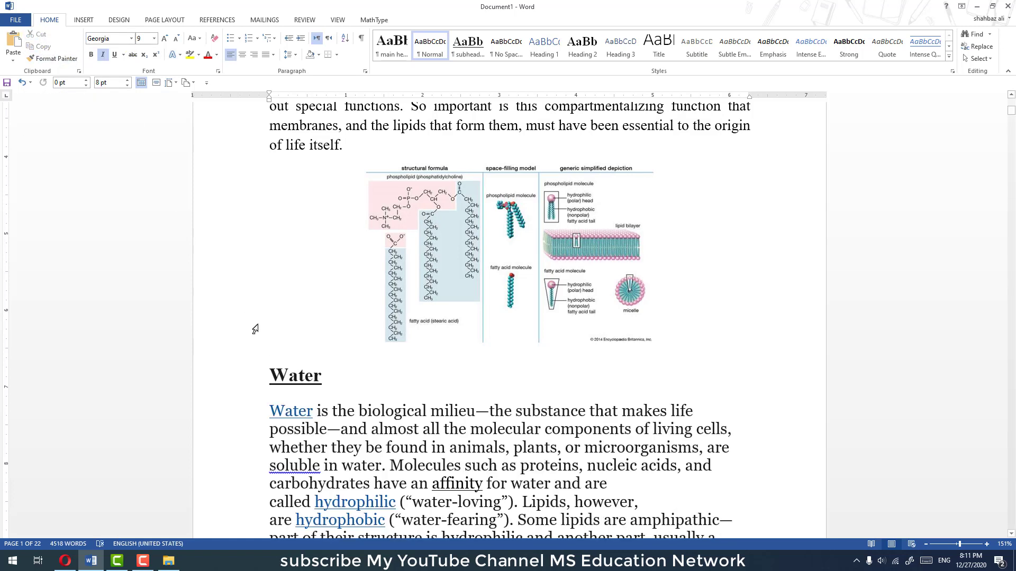
pyautogui.click(14, 62)
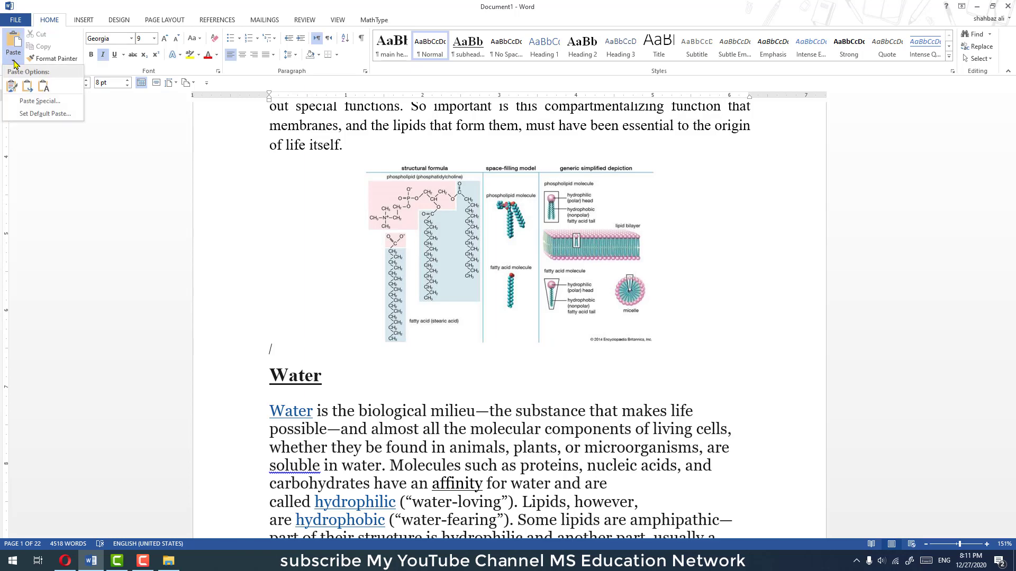
pyautogui.click(44, 86)
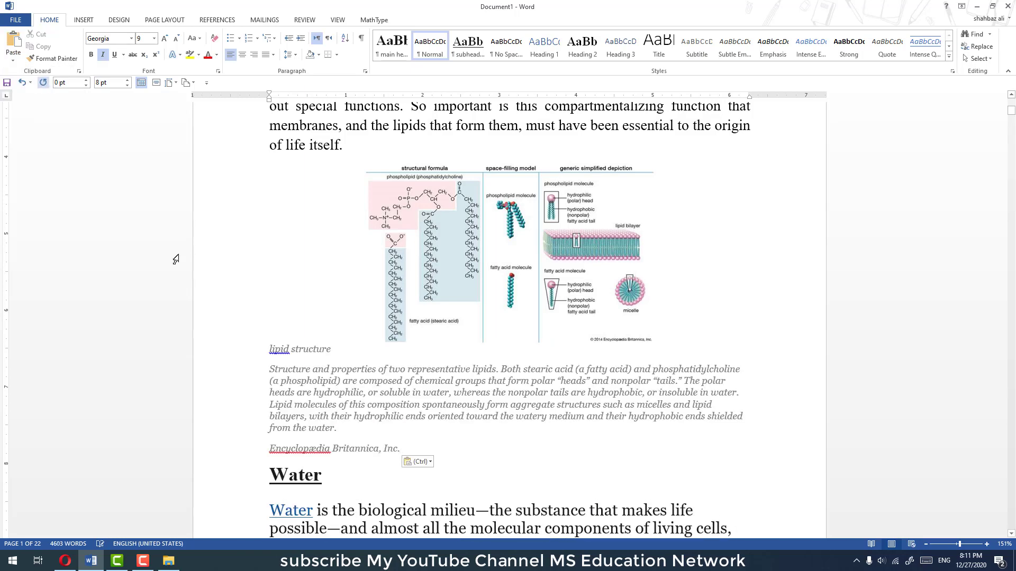
pyautogui.keyDown('ctrl'); pyautogui.scroll(1, 347, 448); pyautogui.keyUp('ctrl')
pyautogui.keyDown('ctrl'); pyautogui.scroll(1, 348, 423); pyautogui.keyUp('ctrl')
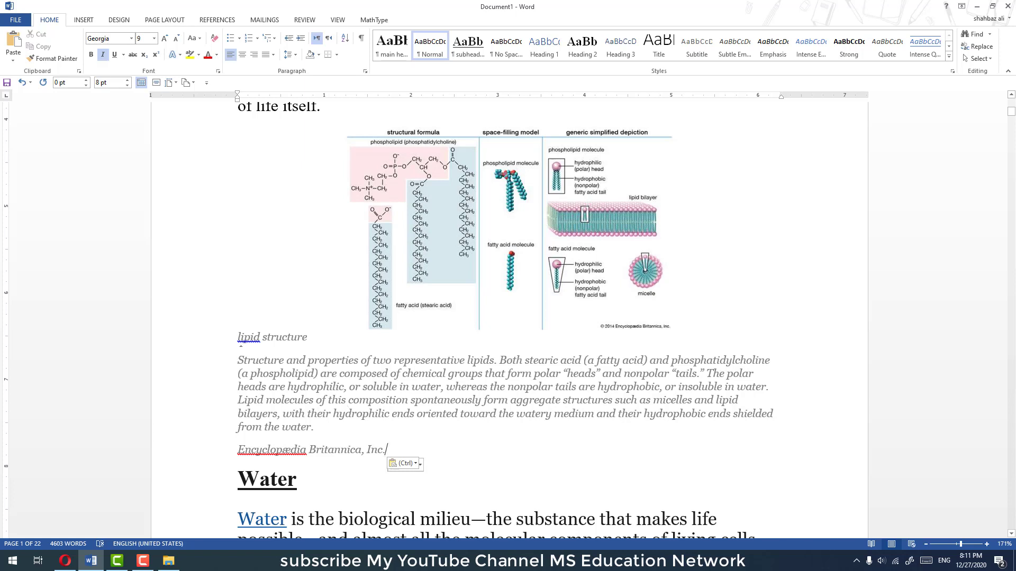
pyautogui.rightClick(258, 341)
pyautogui.click(276, 349)
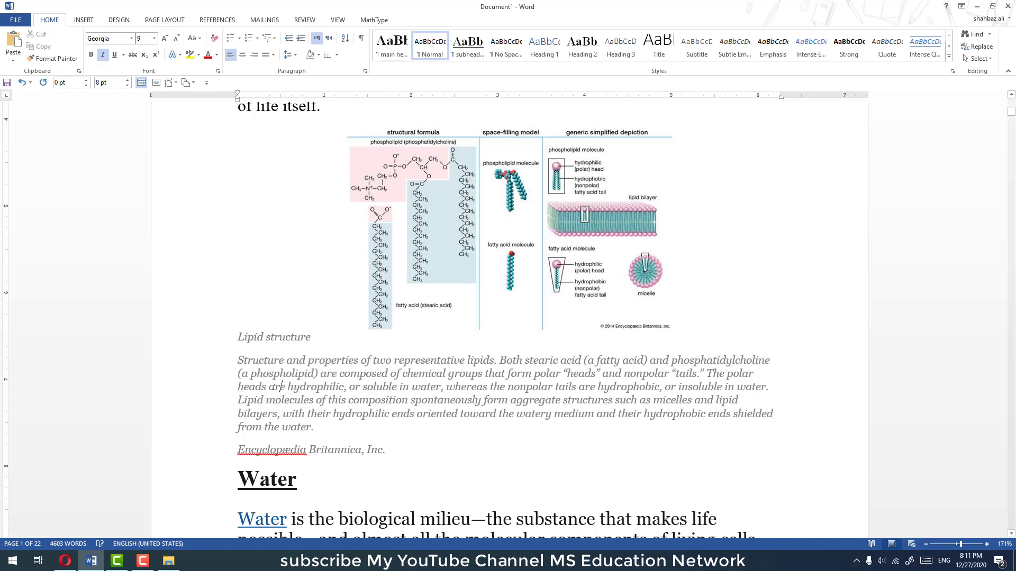
# Step: Remove italics from the whole caption and center it under the figure
pyautogui.moveTo(236, 338); pyautogui.dragTo(407, 450)
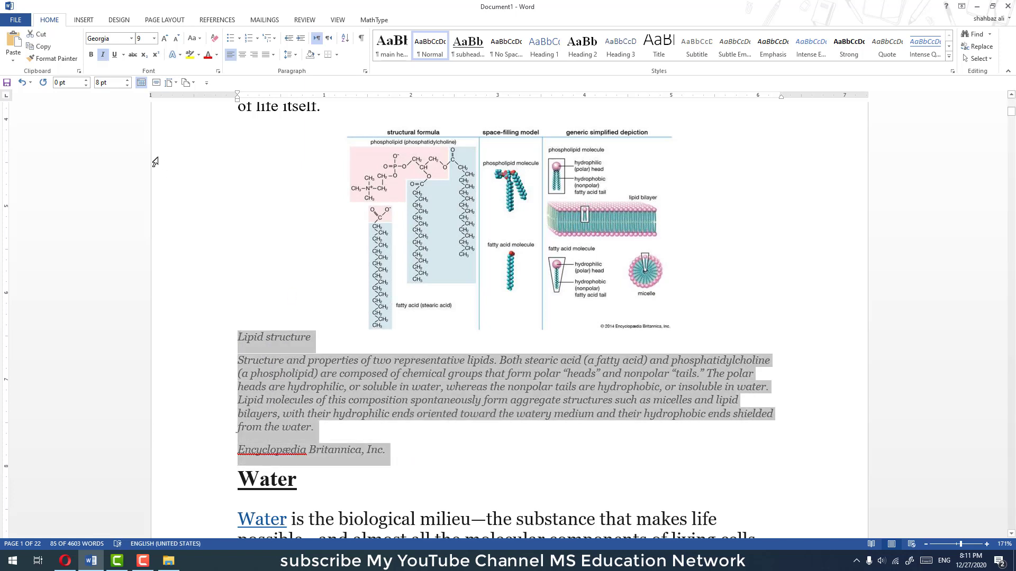
pyautogui.click(103, 54)
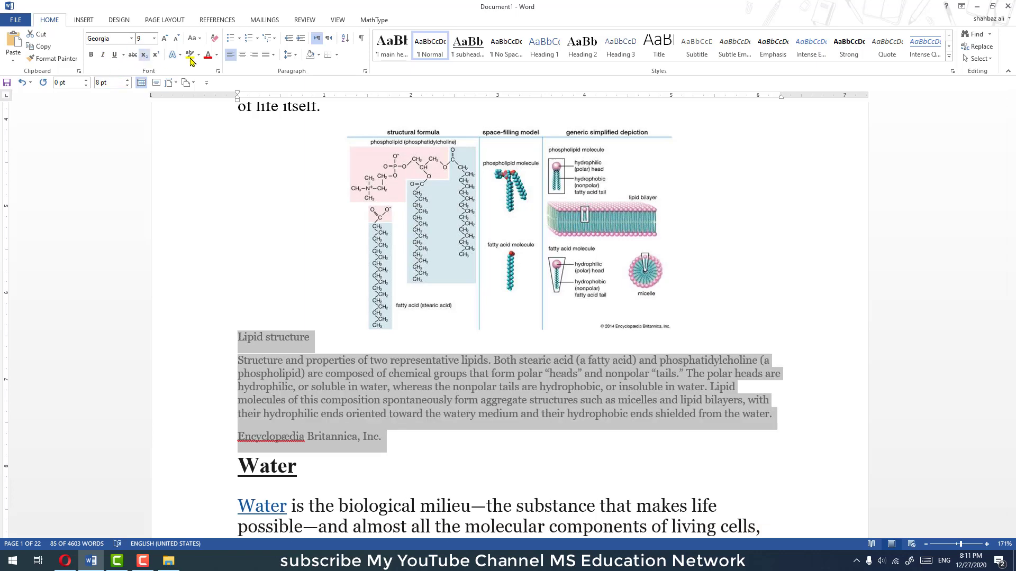
pyautogui.click(241, 55)
pyautogui.click(439, 386)
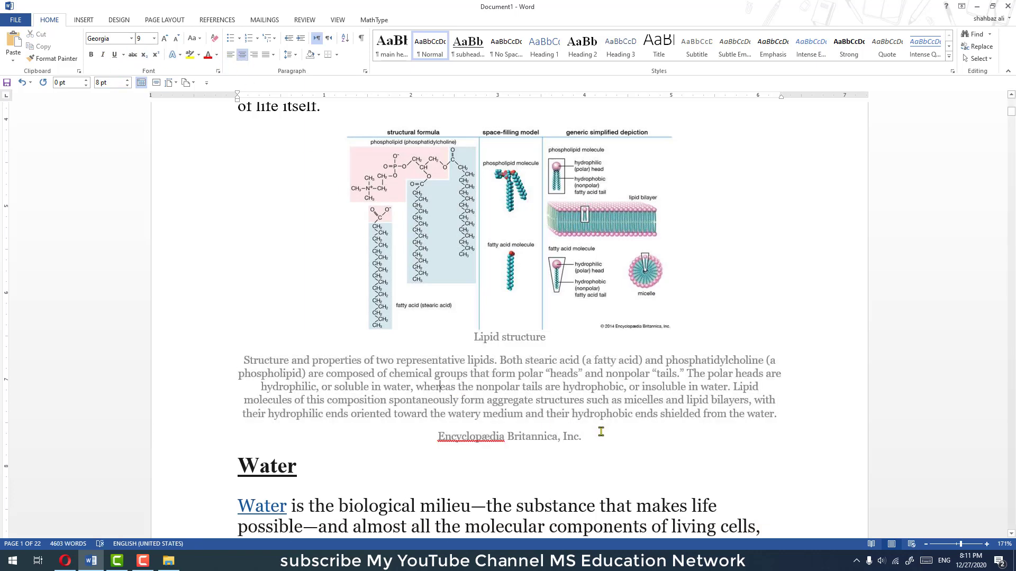
# Step: Make the caption block Automatic black, tighten its line spacing, and shrink it to 8 pt
pyautogui.moveTo(558, 435); pyautogui.dragTo(566, 350)
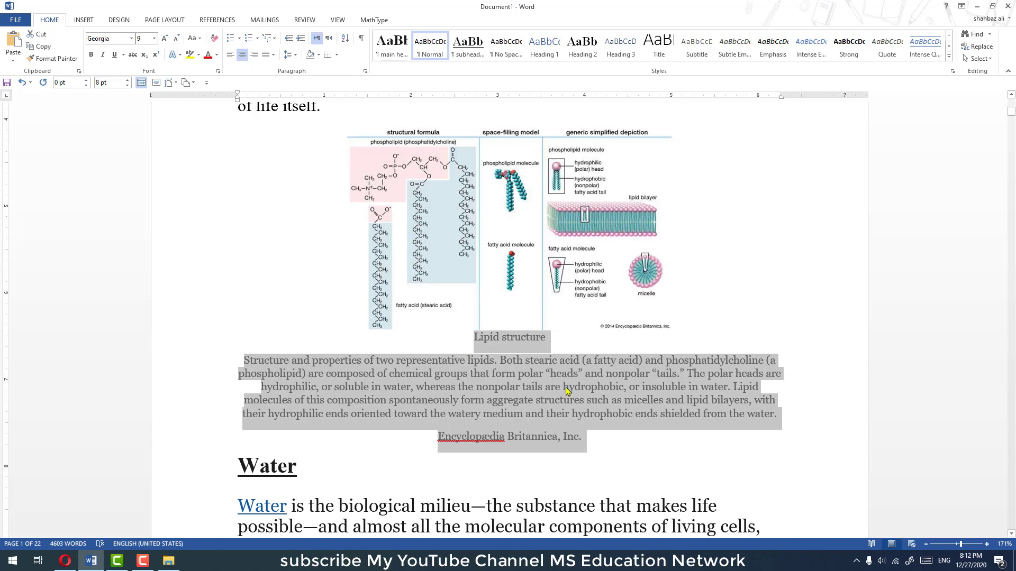
pyautogui.click(217, 56)
pyautogui.click(221, 68)
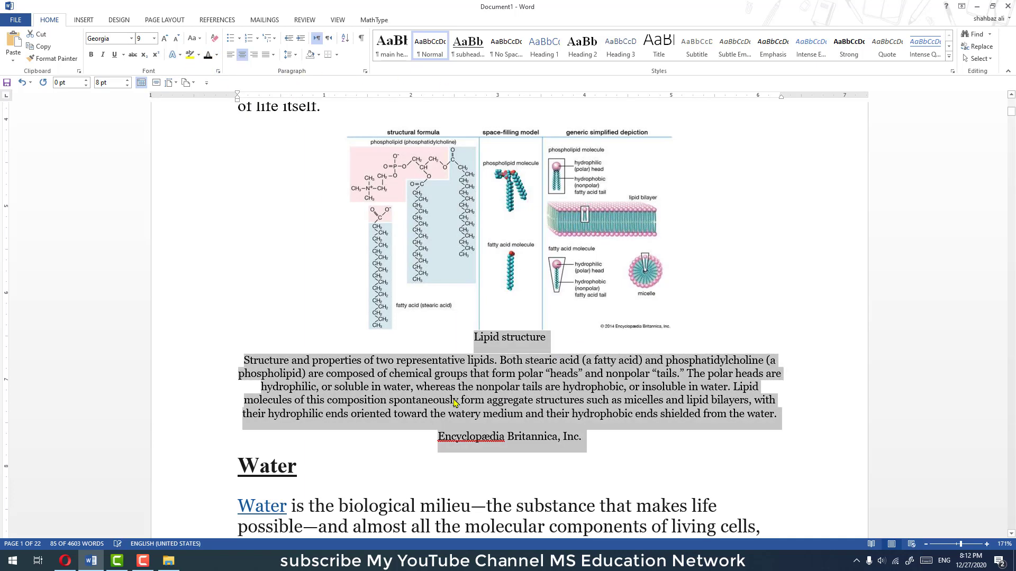
pyautogui.moveTo(585, 439); pyautogui.dragTo(503, 338)
pyautogui.click(291, 55)
pyautogui.click(299, 65)
pyautogui.click(291, 55)
pyautogui.click(290, 55)
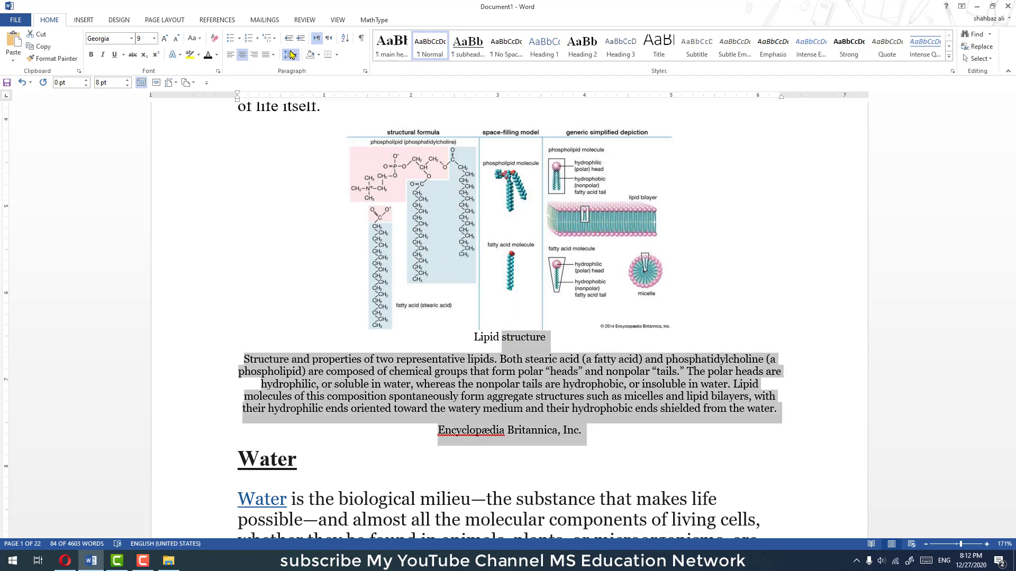
pyautogui.click(290, 55)
pyautogui.click(290, 55)
pyautogui.click(174, 43)
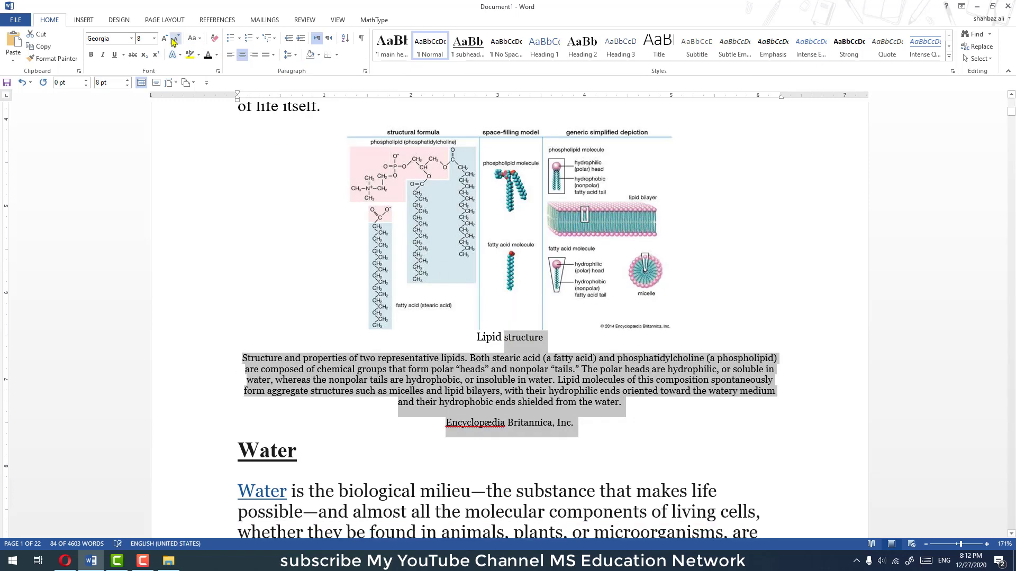
pyautogui.click(403, 378)
# Step: Remove the space after the caption paragraph and add a blank line above 'Lipid structure'
pyautogui.moveTo(474, 338); pyautogui.dragTo(576, 344)
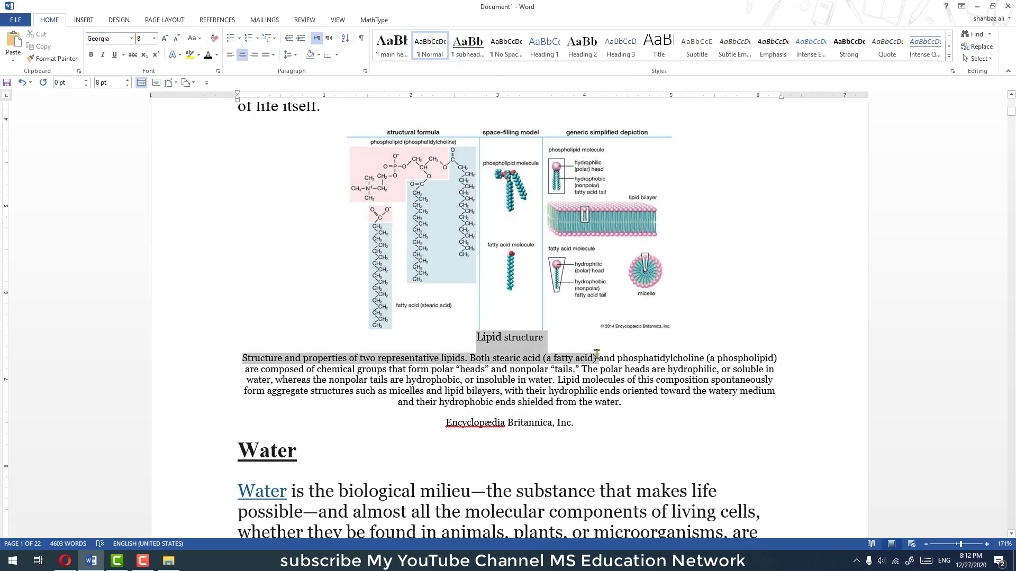
pyautogui.click(587, 311)
pyautogui.click(524, 342)
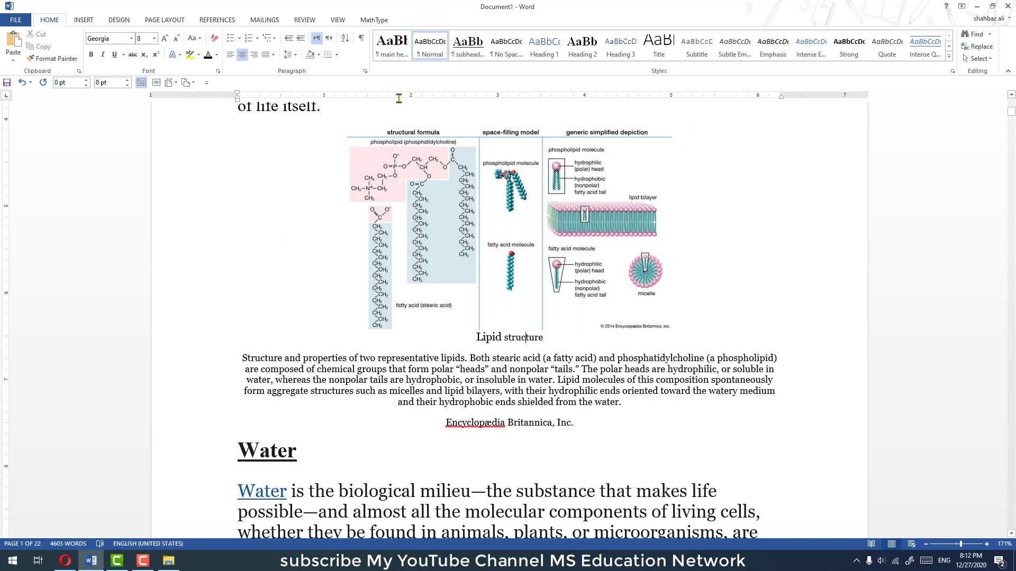
pyautogui.click(290, 55)
pyautogui.click(299, 171)
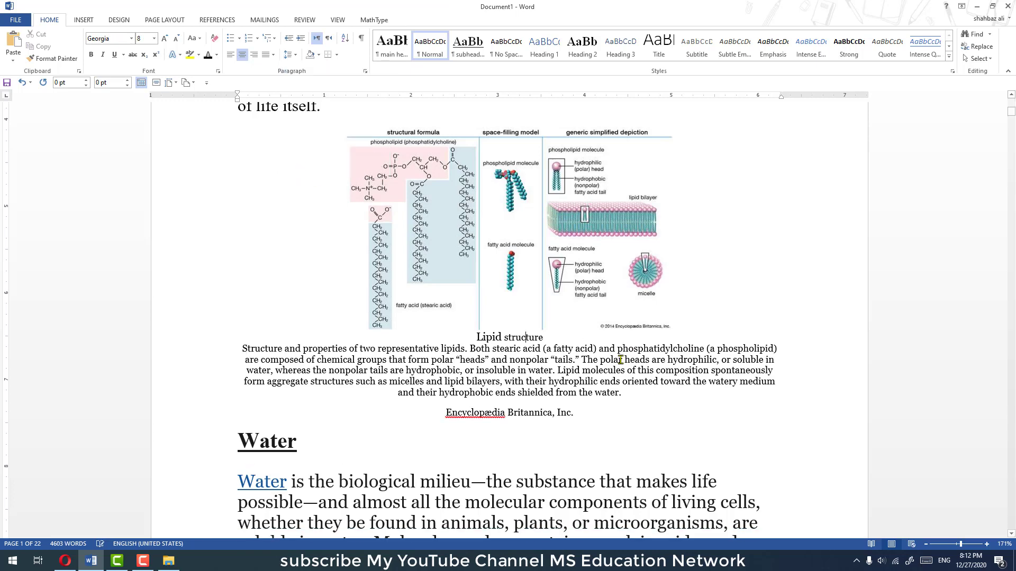
pyautogui.moveTo(619, 360); pyautogui.dragTo(550, 349)
pyautogui.click(474, 337)
pyautogui.press('Return')
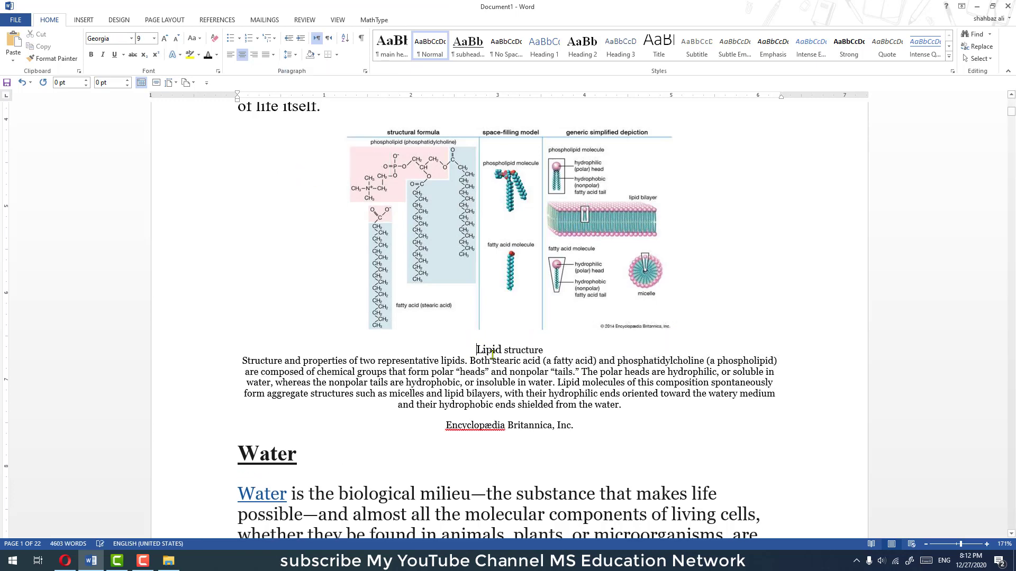
# Step: Select the Water paragraph down through 'membranes.'
pyautogui.scroll(-2, 519, 392)
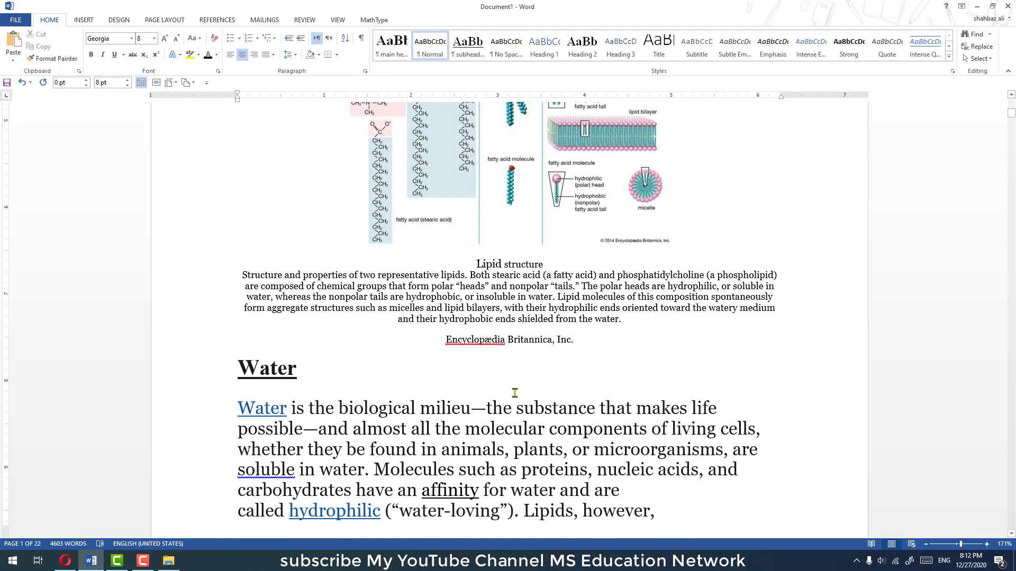
pyautogui.scroll(-2, 371, 318)
pyautogui.scroll(-2, 252, 250)
pyautogui.click(237, 238)
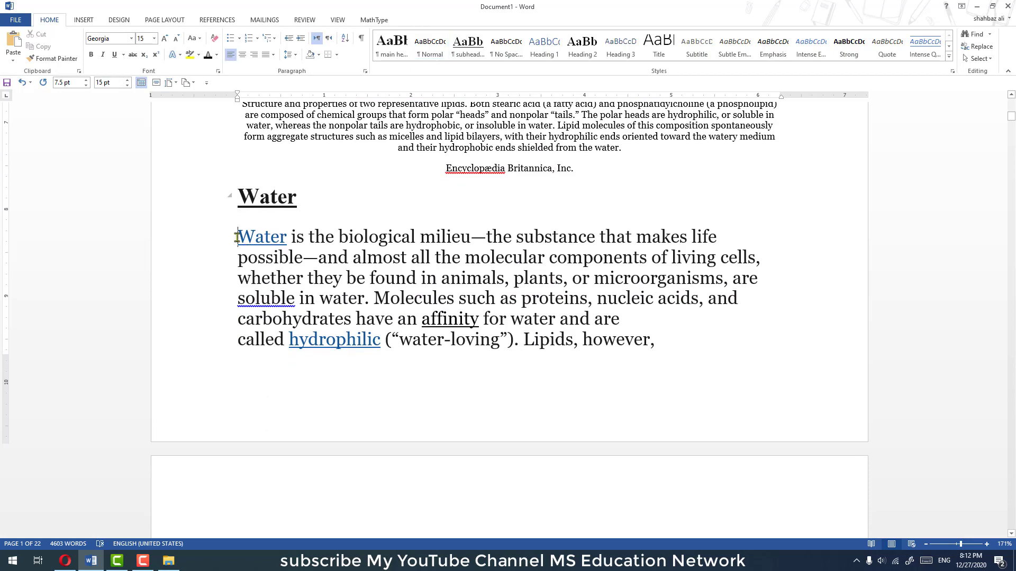
pyautogui.keyDown('ctrl'); pyautogui.scroll(-5, 326, 303); pyautogui.keyUp('ctrl')
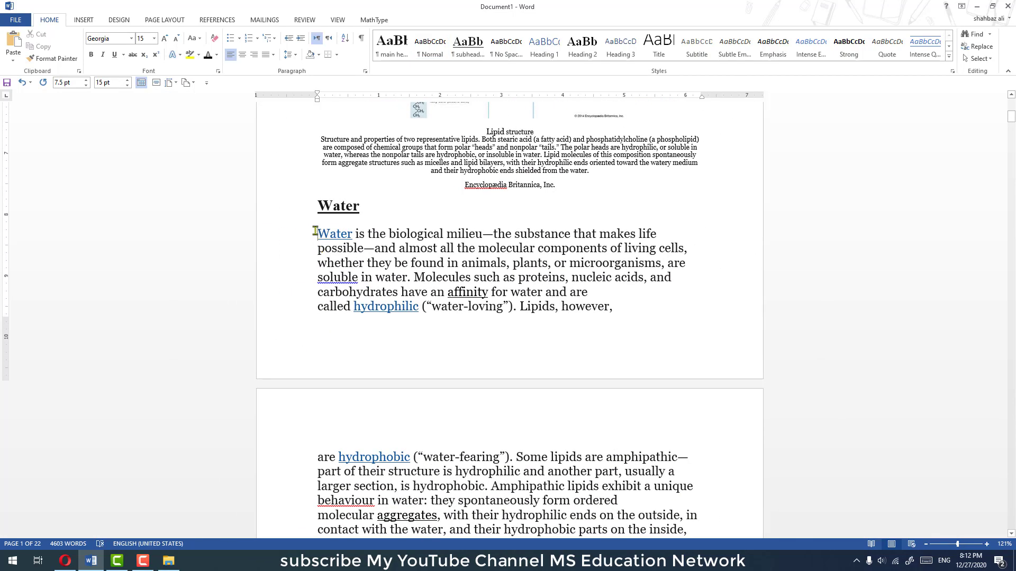
pyautogui.moveTo(316, 231); pyautogui.dragTo(691, 368)
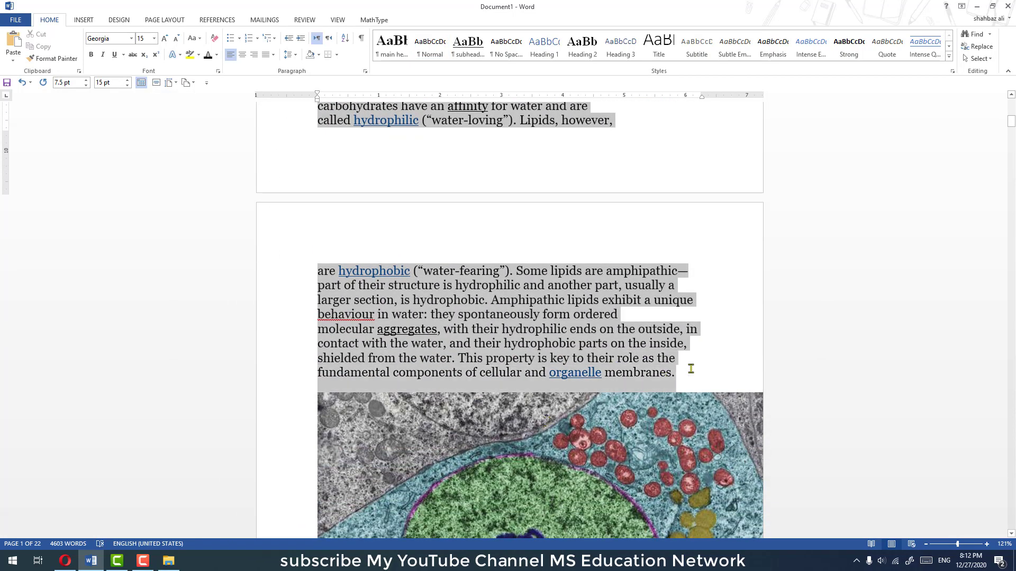
# Step: Give the opening Hormones paragraph a first-line Tab indent and select the whole paragraph
pyautogui.scroll(3, 649, 378)
pyautogui.scroll(4, 648, 378)
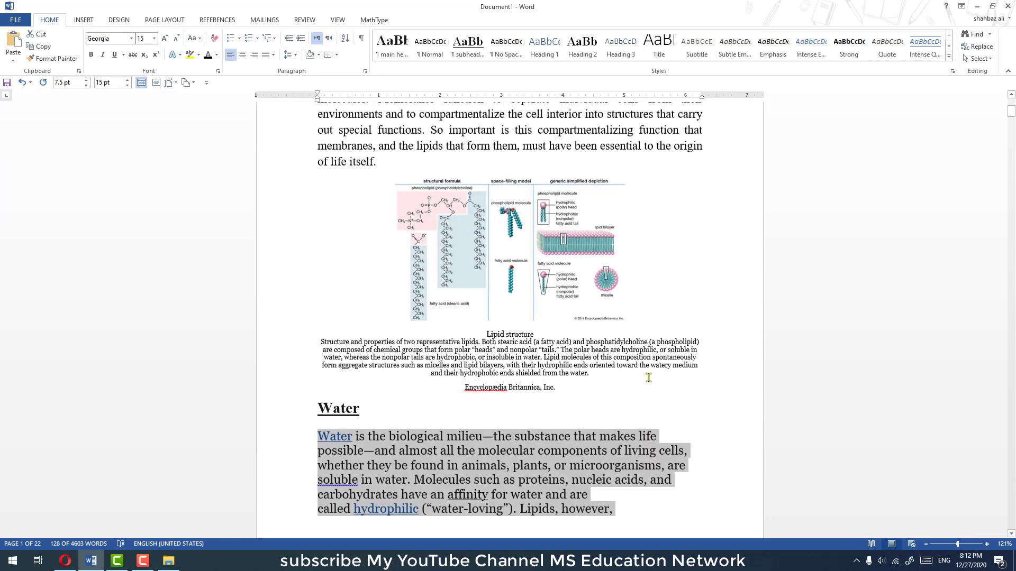
pyautogui.scroll(5, 648, 377)
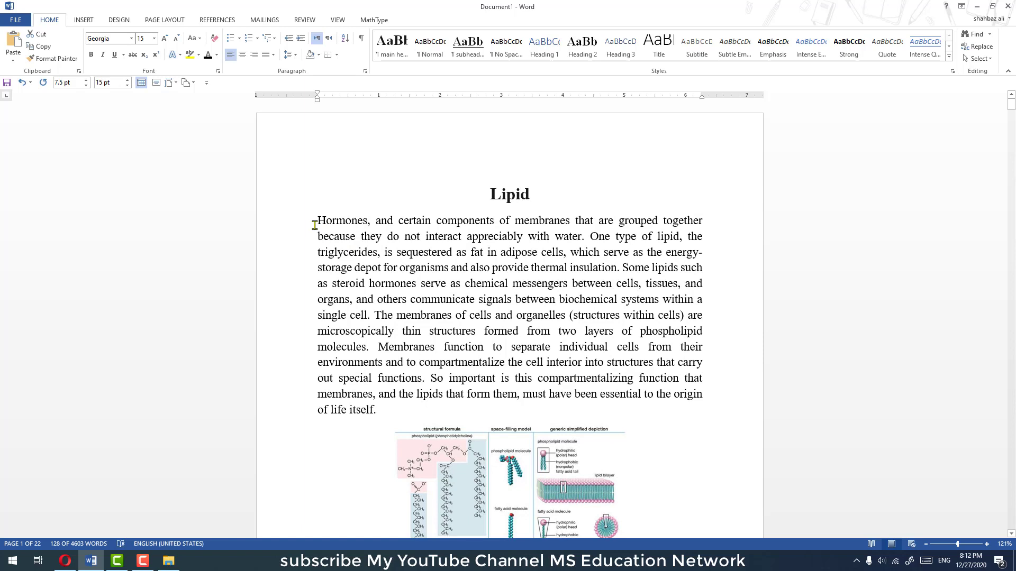
pyautogui.moveTo(315, 225); pyautogui.dragTo(412, 417)
pyautogui.click(413, 417)
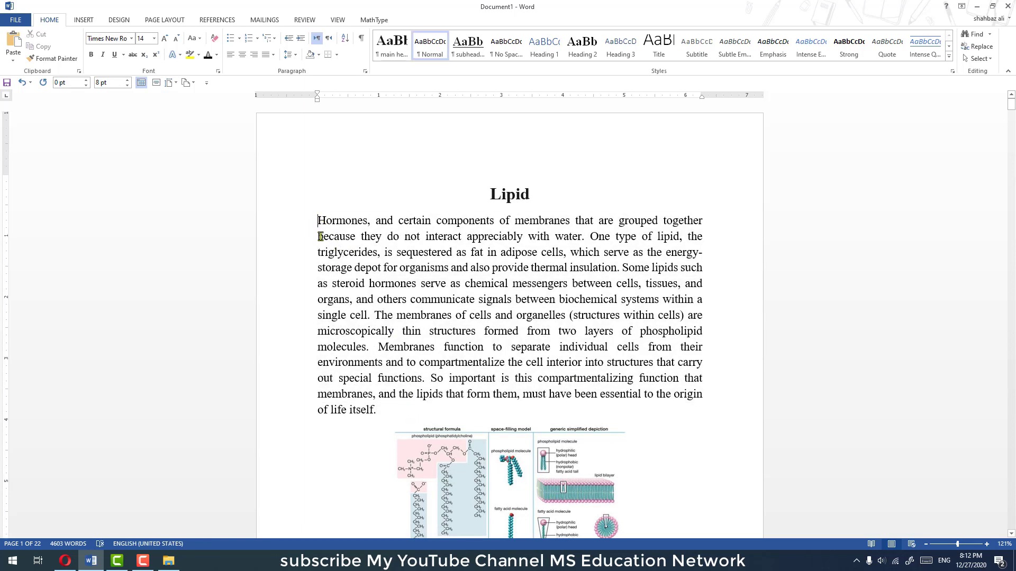
pyautogui.press('Tab')
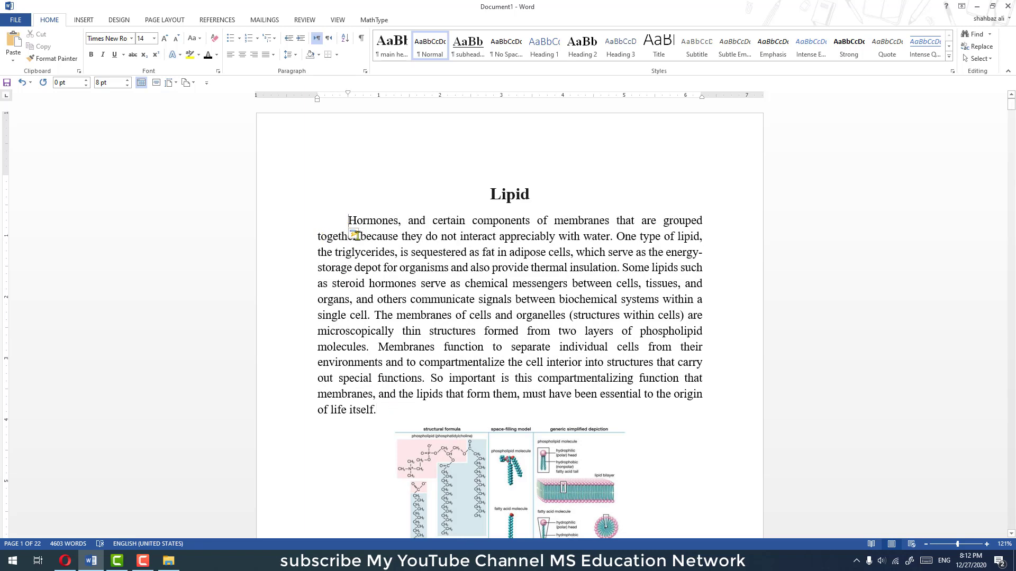
pyautogui.moveTo(348, 220); pyautogui.dragTo(427, 433)
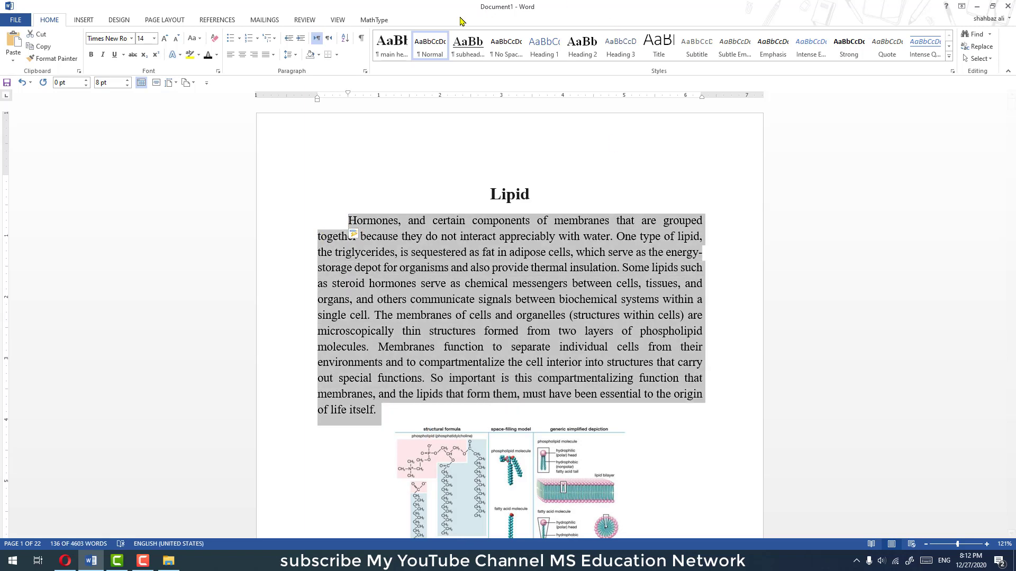
# Step: Create a new style named 'paragraph' from the selected text and open its Paragraph formatting settings
pyautogui.click(948, 56)
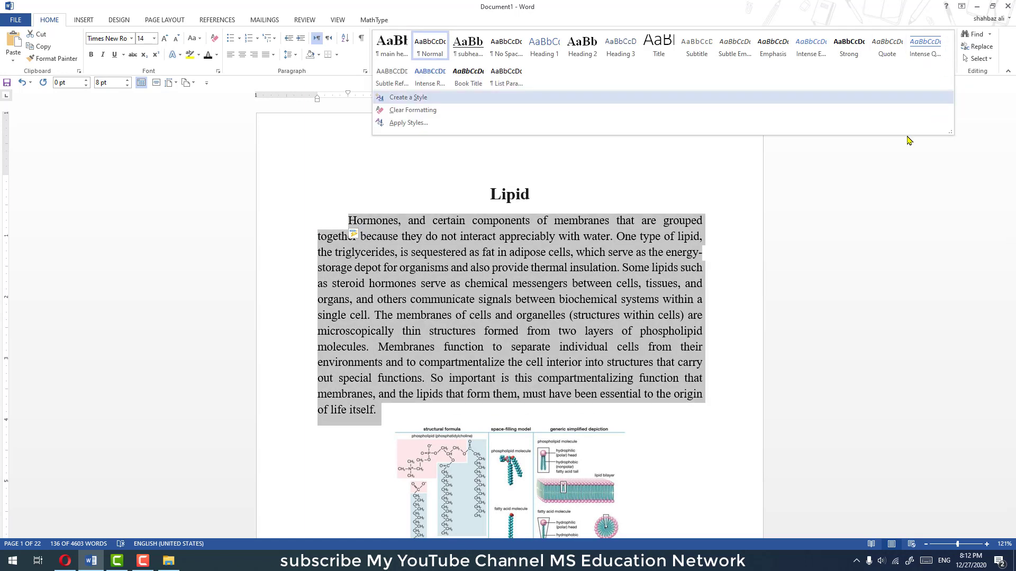
pyautogui.click(444, 98)
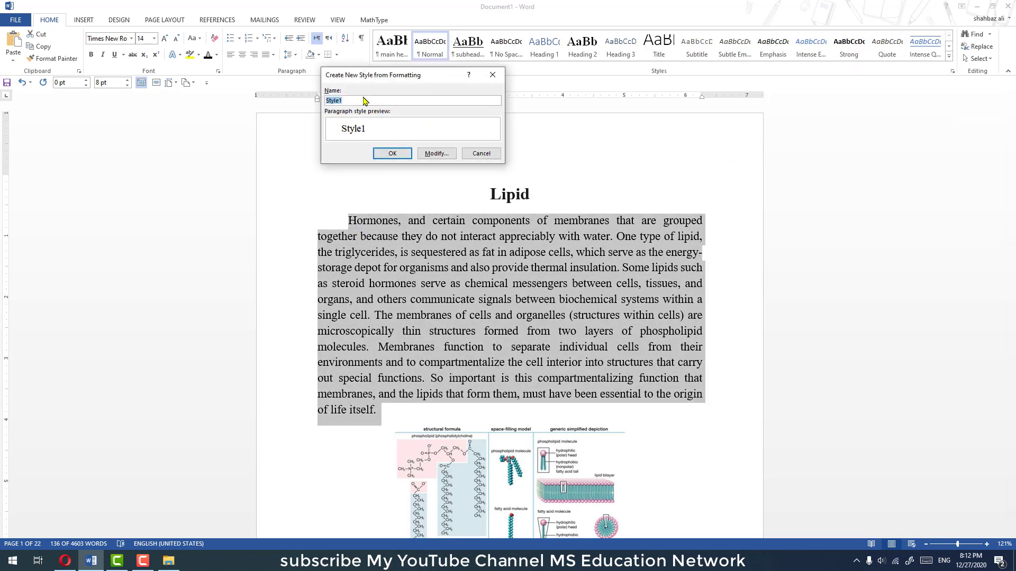
pyautogui.write('paragraph')
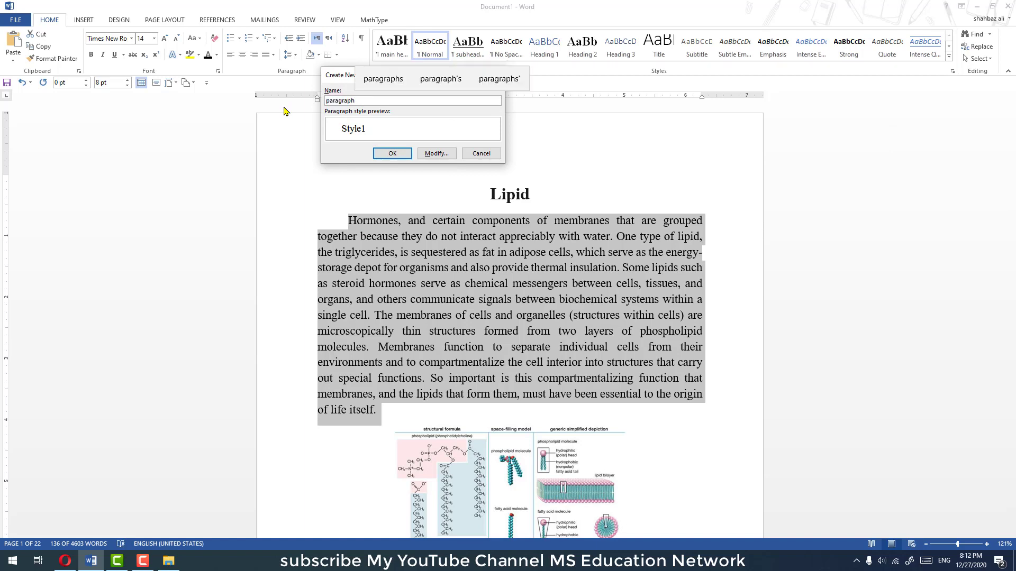
pyautogui.click(428, 154)
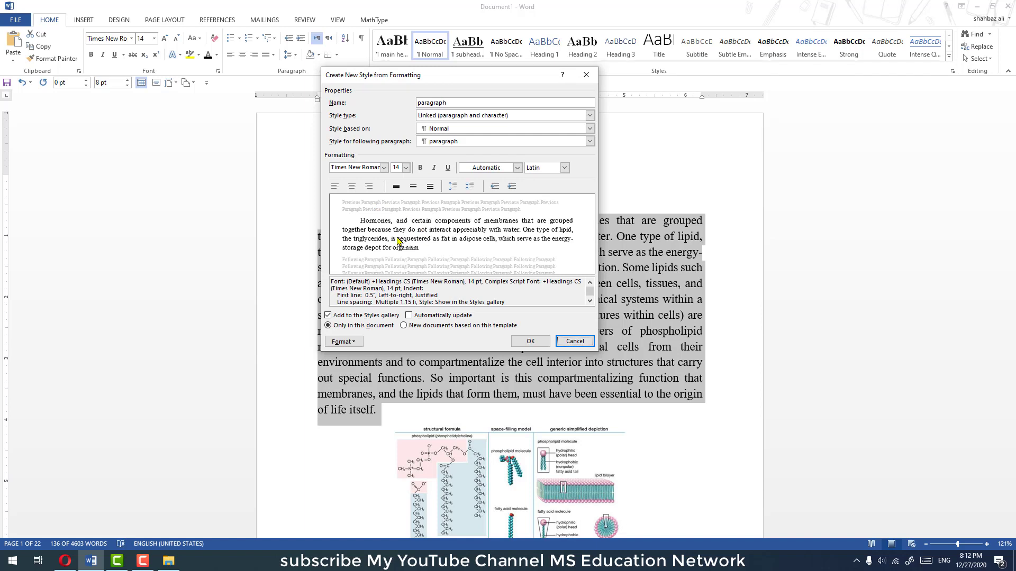
pyautogui.click(346, 347)
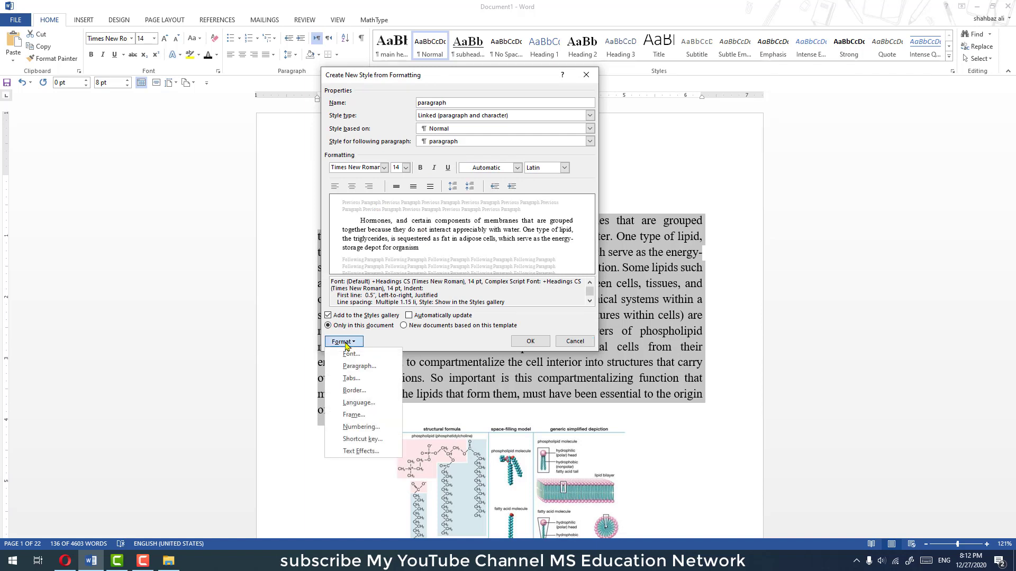
pyautogui.click(359, 366)
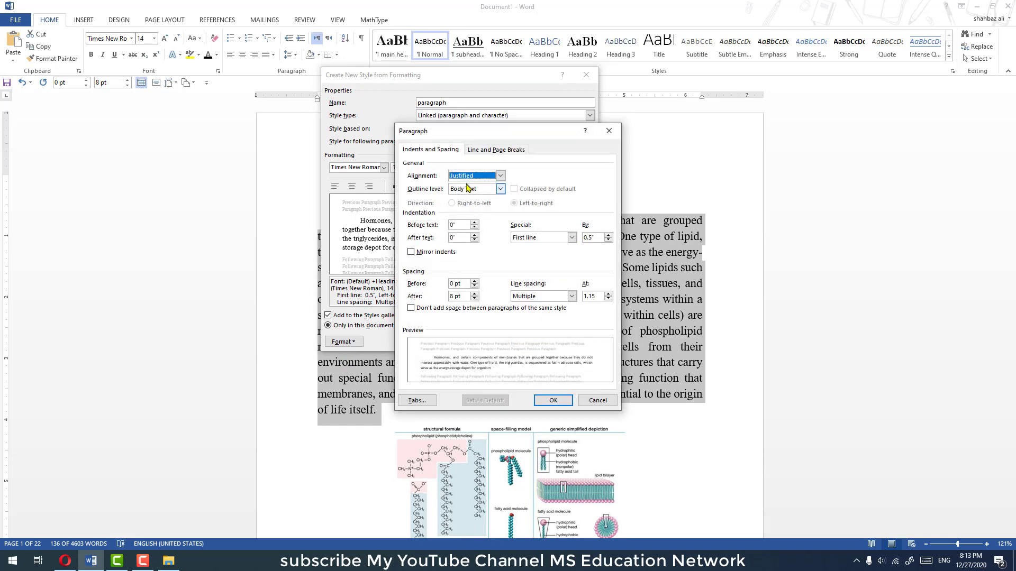
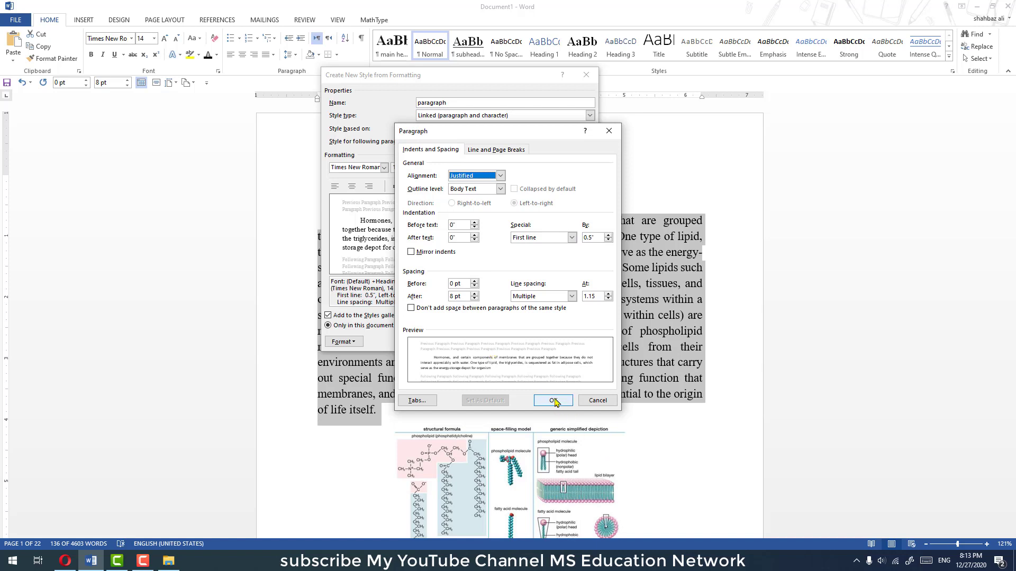
# Step: Confirm 1.15 line spacing and create the 'paragraph' style with justified text and 0.5" first-line indent
pyautogui.click(556, 401)
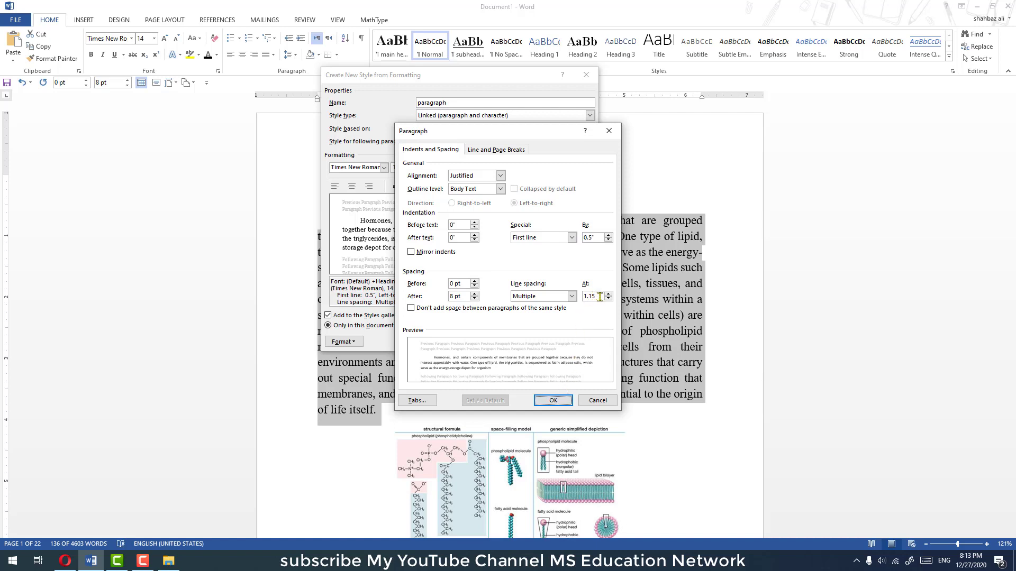
pyautogui.moveTo(598, 297); pyautogui.dragTo(585, 296)
pyautogui.click(553, 401)
pyautogui.click(531, 341)
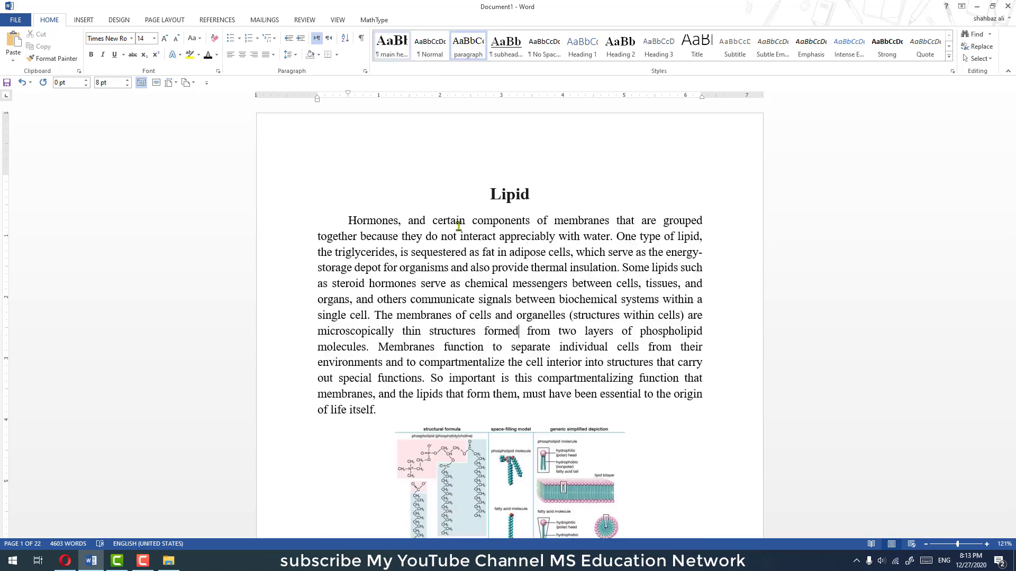
pyautogui.scroll(-3, 461, 231)
pyautogui.scroll(-5, 429, 301)
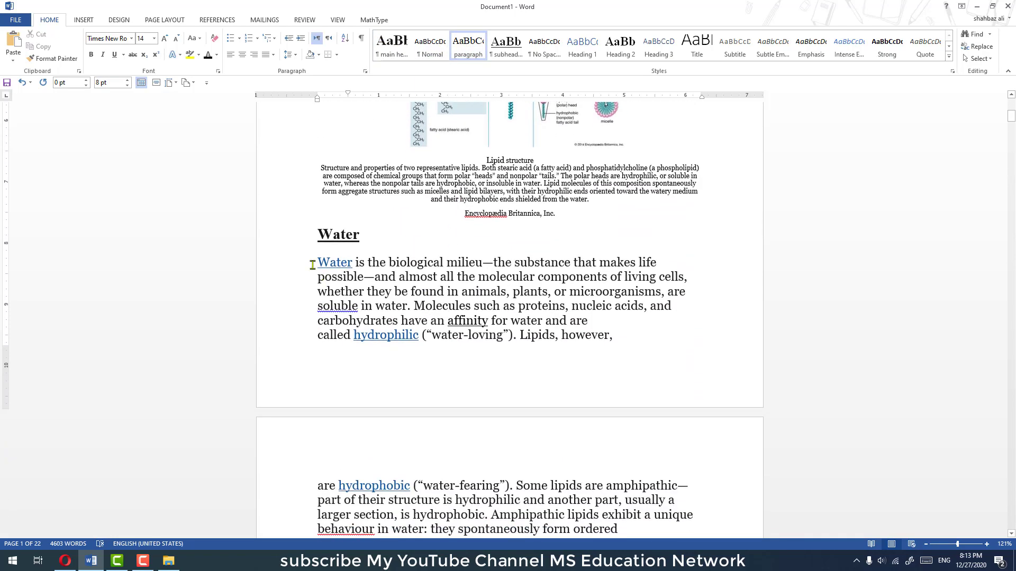
pyautogui.moveTo(313, 266)
pyautogui.mouseDown()
pyautogui.moveTo(635, 565)
pyautogui.moveTo(609, 529)
pyautogui.mouseUp()
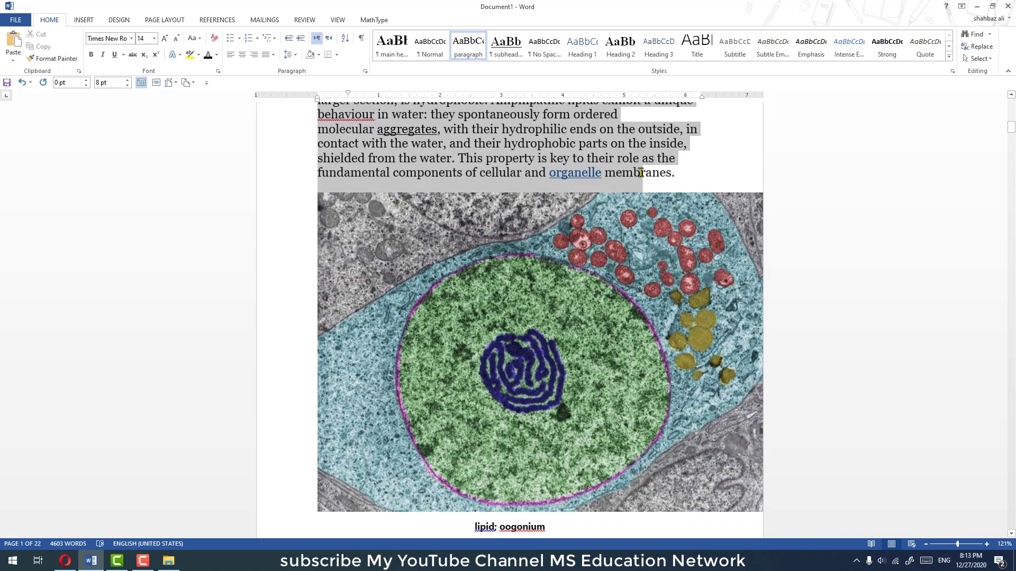
pyautogui.click(465, 49)
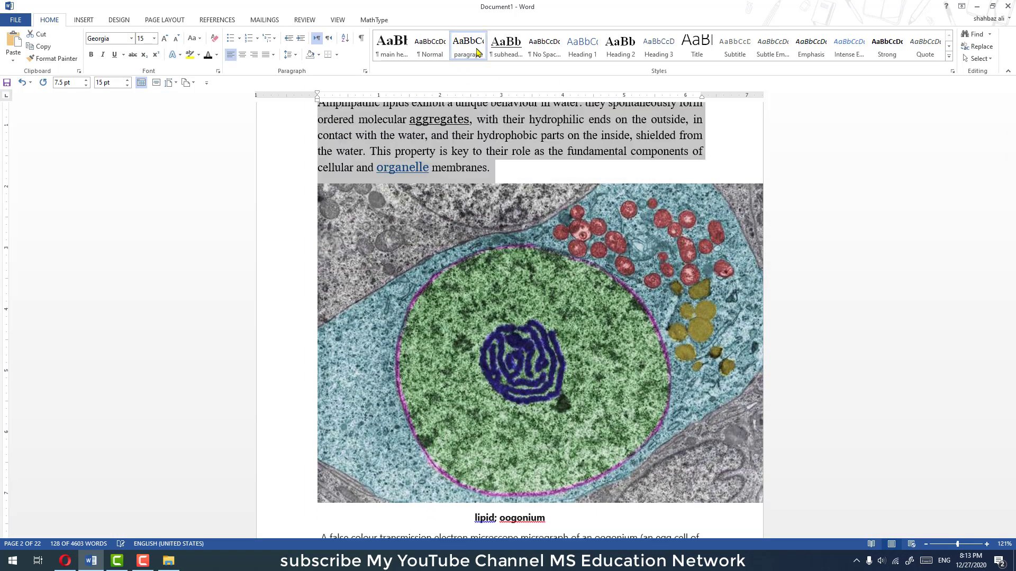
pyautogui.scroll(2, 561, 165)
pyautogui.scroll(2, 558, 169)
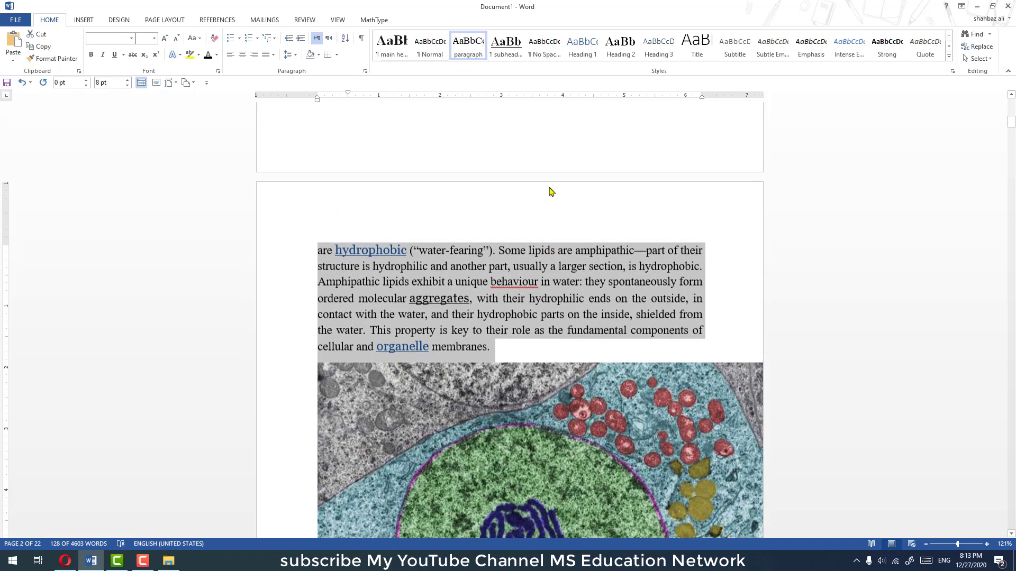
pyautogui.scroll(5, 553, 180)
pyautogui.scroll(2, 548, 189)
pyautogui.click(491, 462)
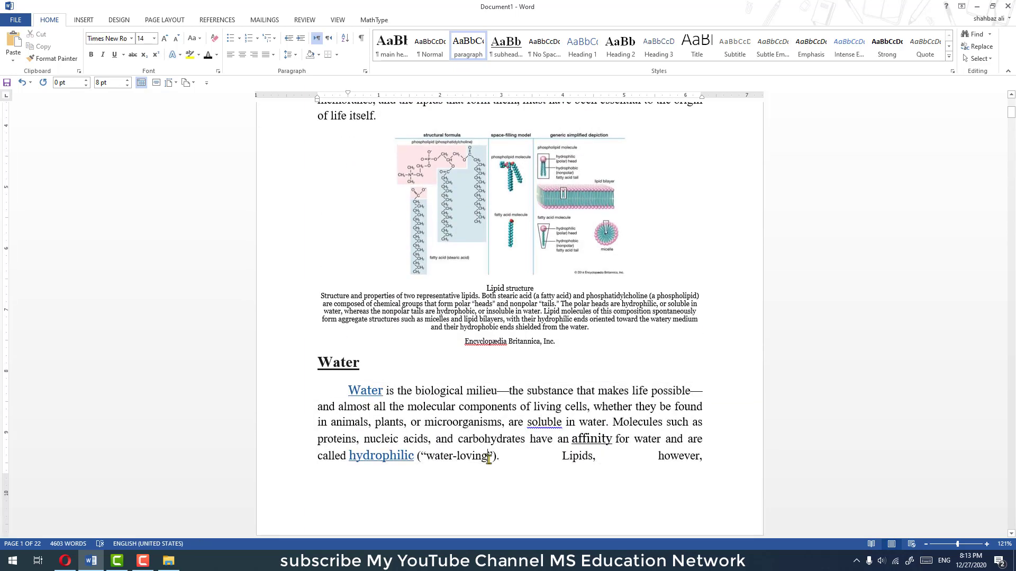
pyautogui.scroll(1, 526, 477)
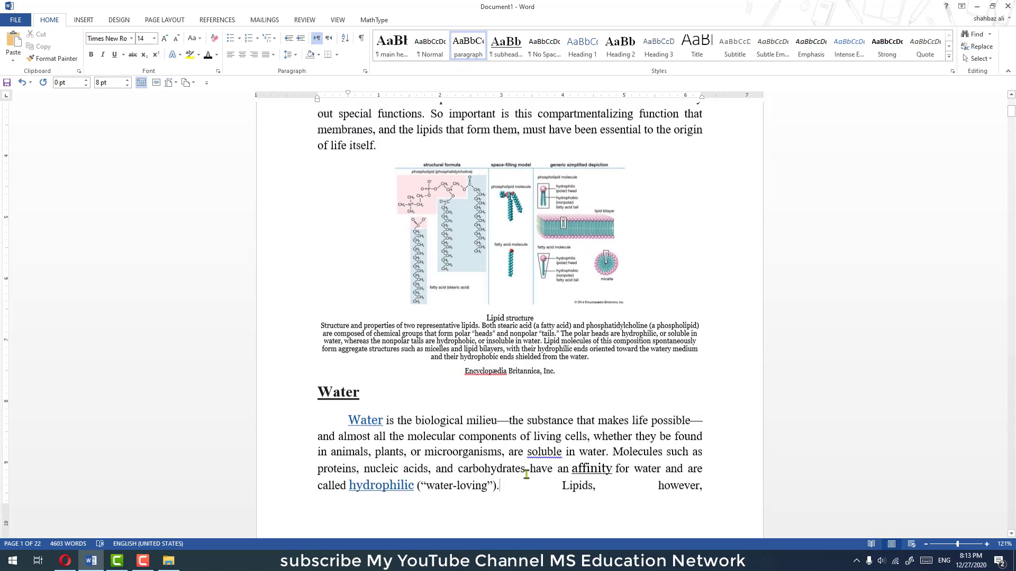
pyautogui.keyDown('ctrl'); pyautogui.scroll(1, 545, 370); pyautogui.keyUp('ctrl')
pyautogui.scroll(-2, 549, 336)
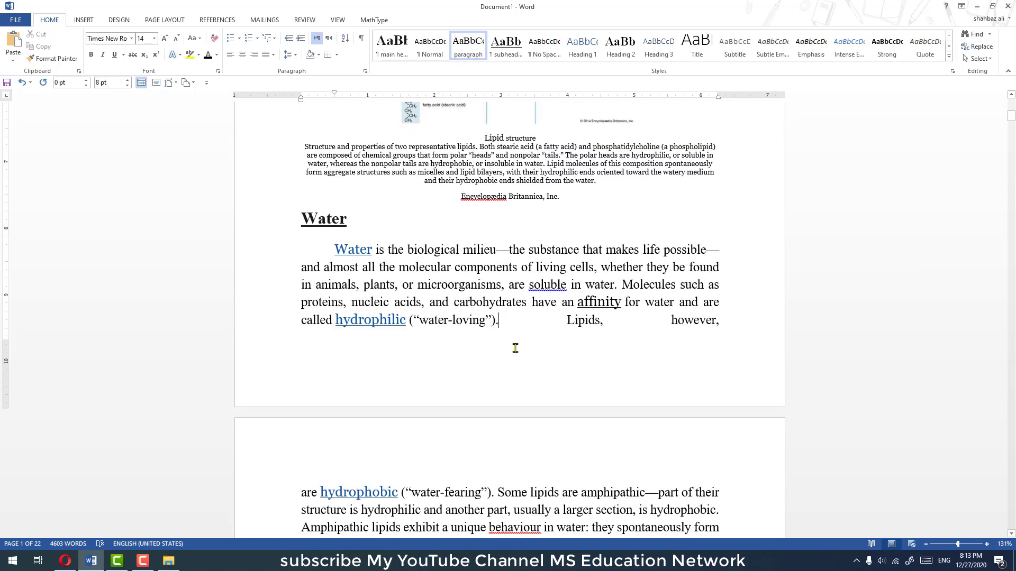
pyautogui.press('Return')
pyautogui.scroll(-2, 516, 354)
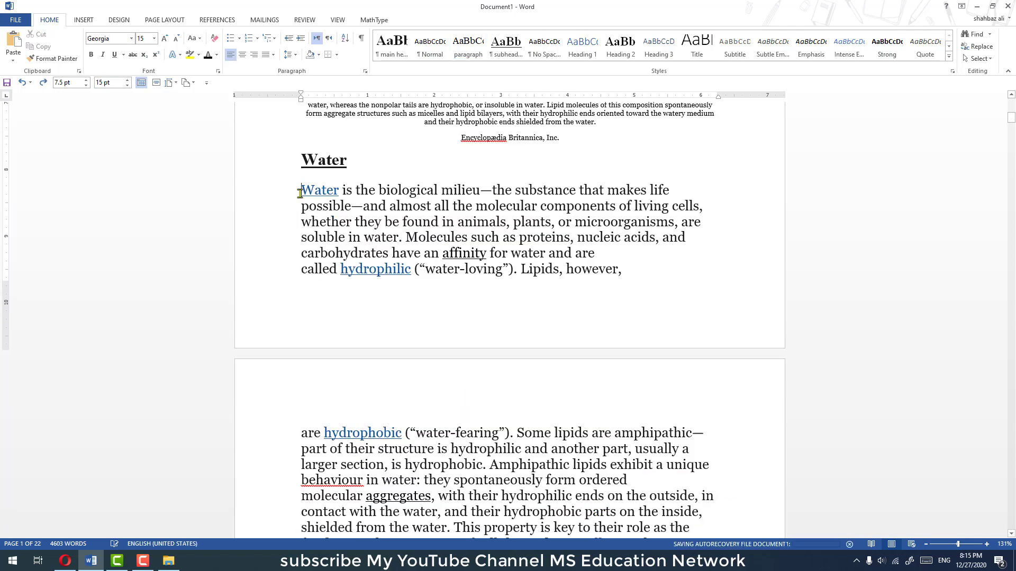
pyautogui.scroll(4, 369, 227)
pyautogui.scroll(5, 369, 226)
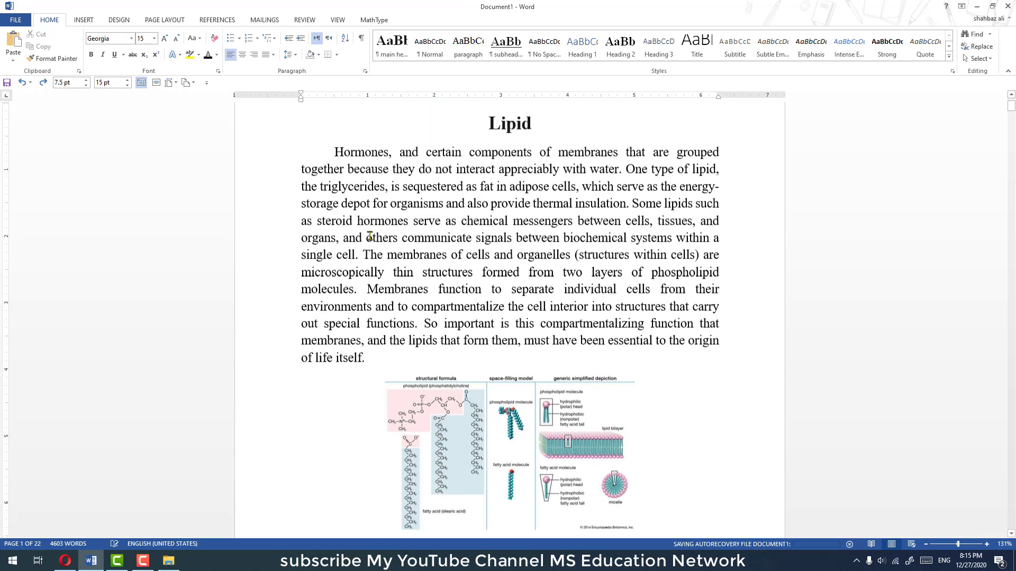
pyautogui.scroll(-4, 373, 265)
pyautogui.scroll(-4, 392, 312)
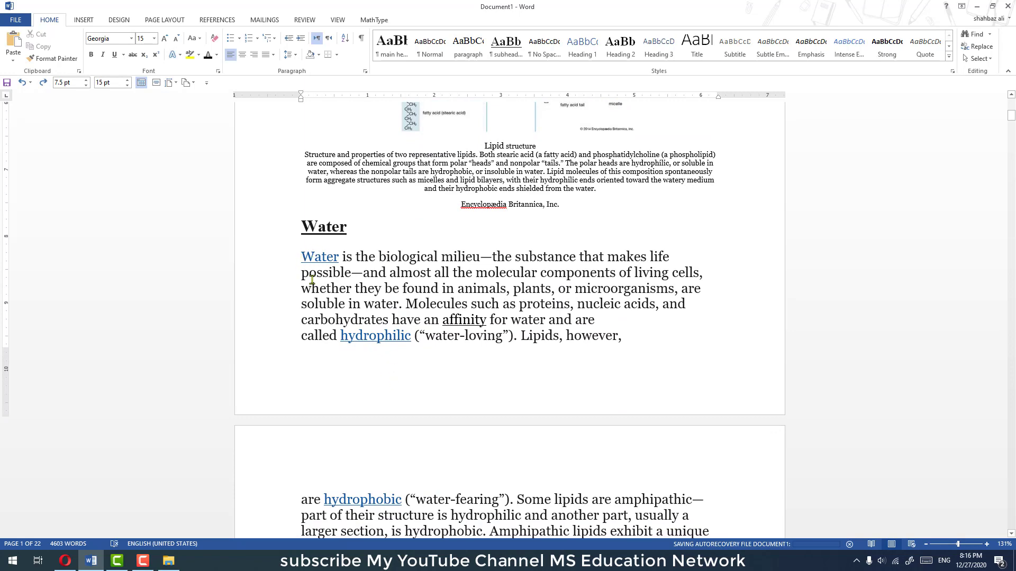
pyautogui.moveTo(312, 280); pyautogui.dragTo(701, 529)
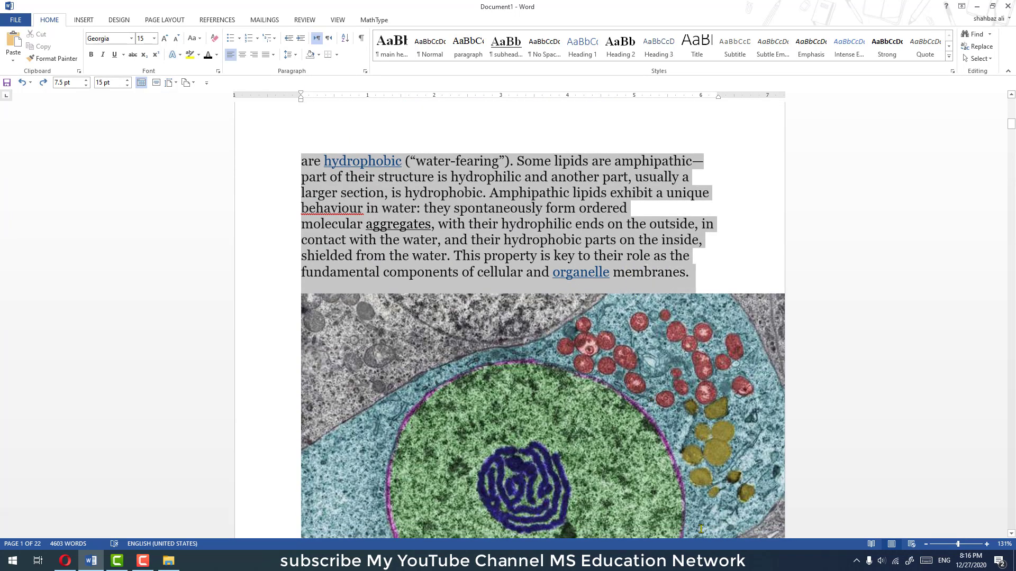
pyautogui.moveTo(701, 529); pyautogui.dragTo(715, 213)
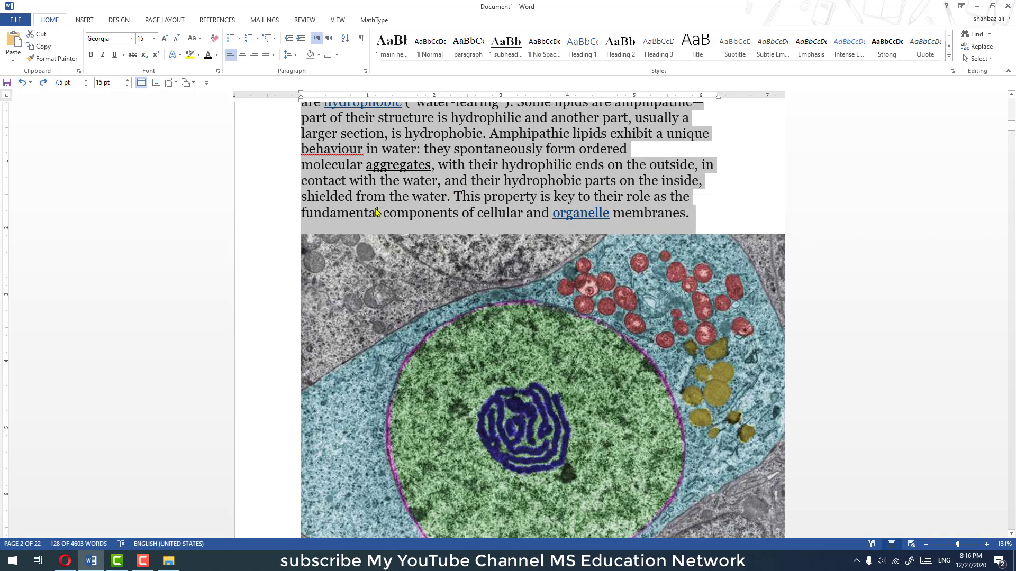
# Step: Cut the Water section text and paste it back under the Water heading as text only
pyautogui.press('Delete')
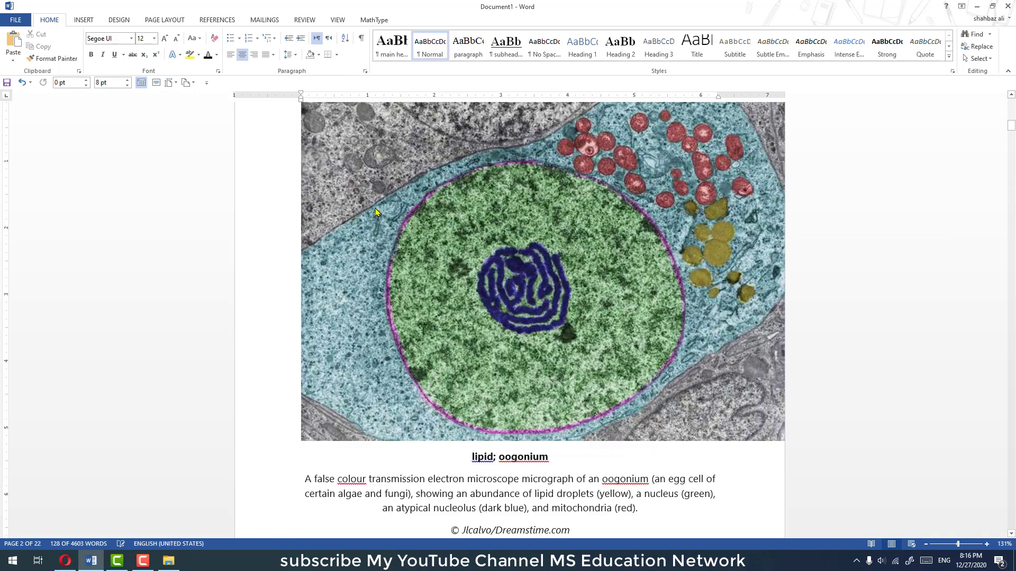
pyautogui.scroll(10, 379, 215)
pyautogui.press('Delete')
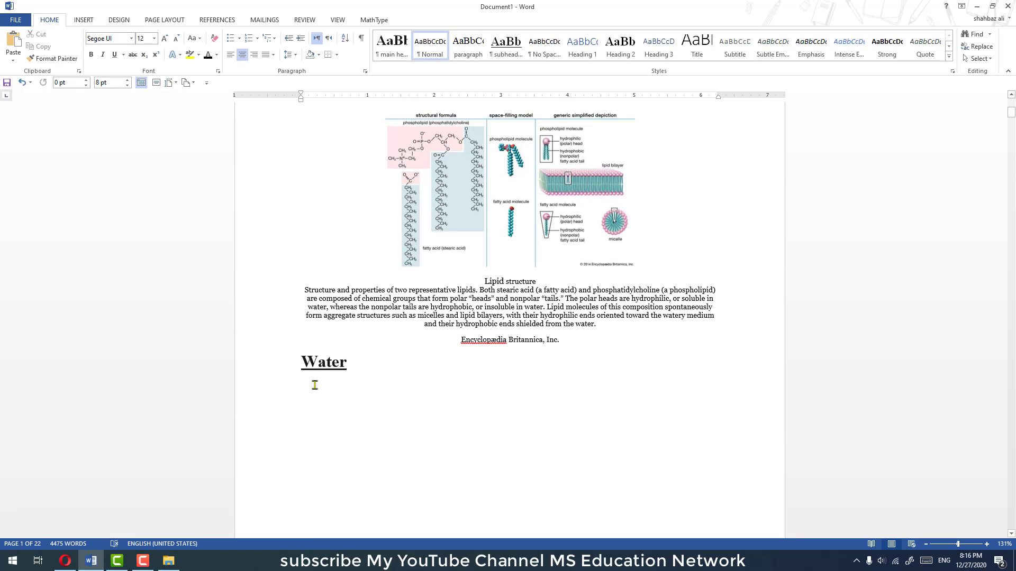
pyautogui.press('Up')
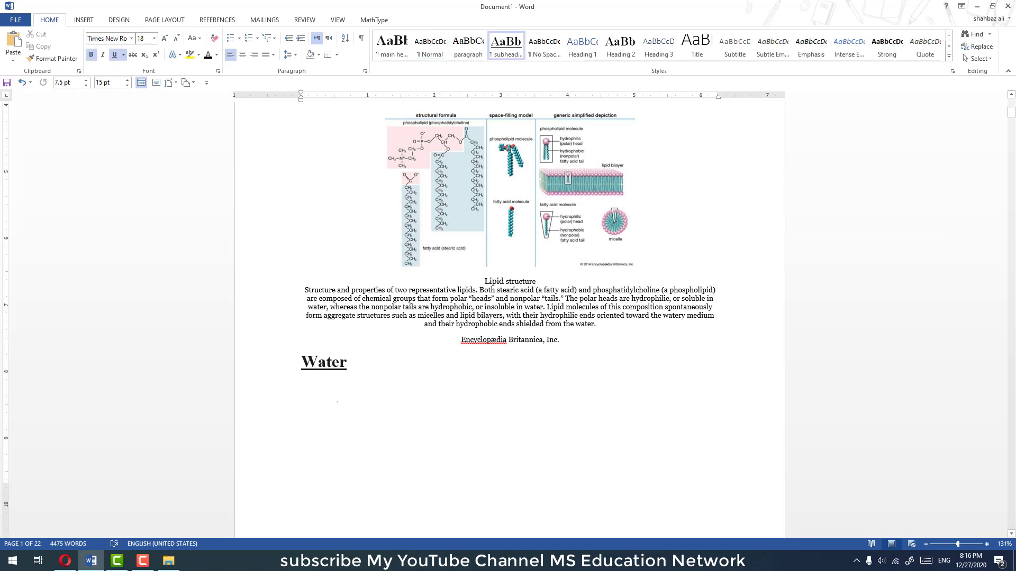
pyautogui.click(304, 390)
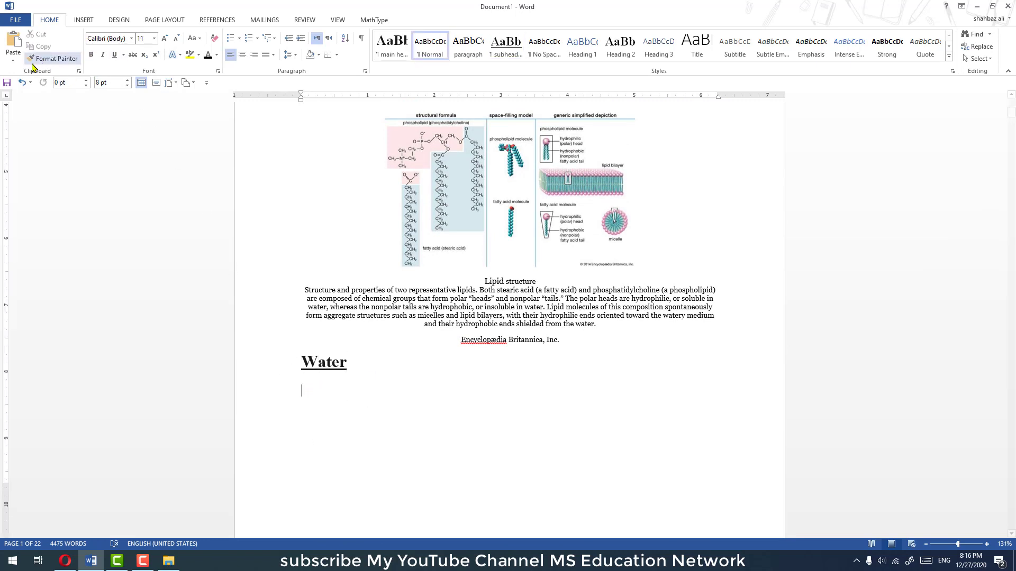
pyautogui.click(13, 60)
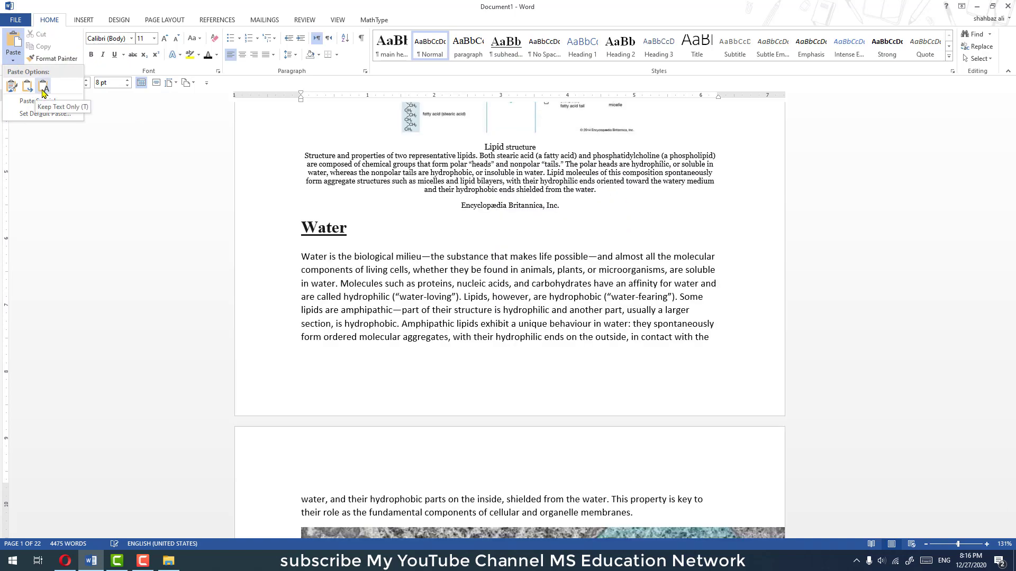
pyautogui.click(44, 88)
# Step: Select the paragraph beginning 'Although biological lipids'
pyautogui.scroll(-2, 449, 418)
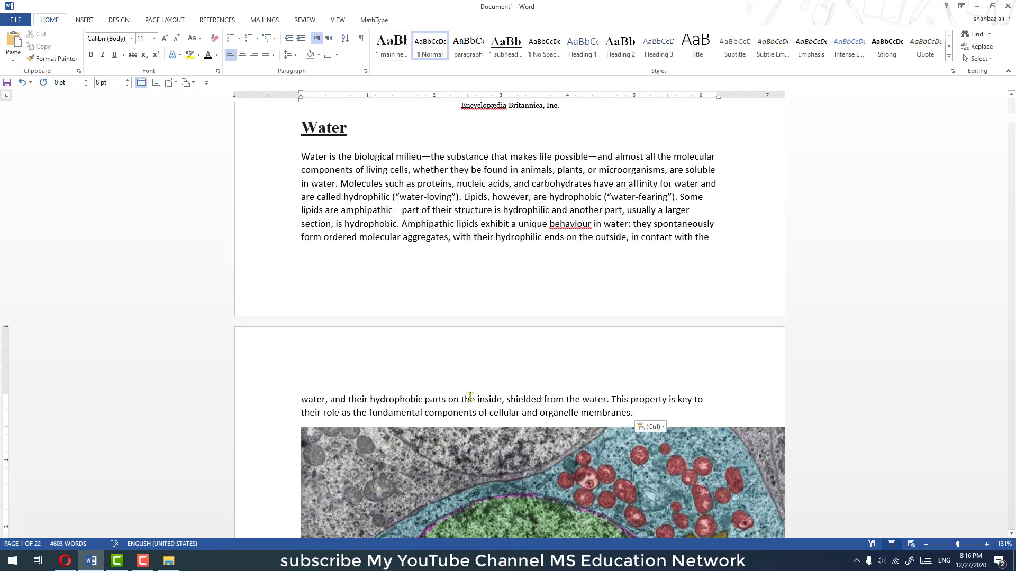
pyautogui.scroll(-3, 693, 414)
pyautogui.scroll(-5, 529, 396)
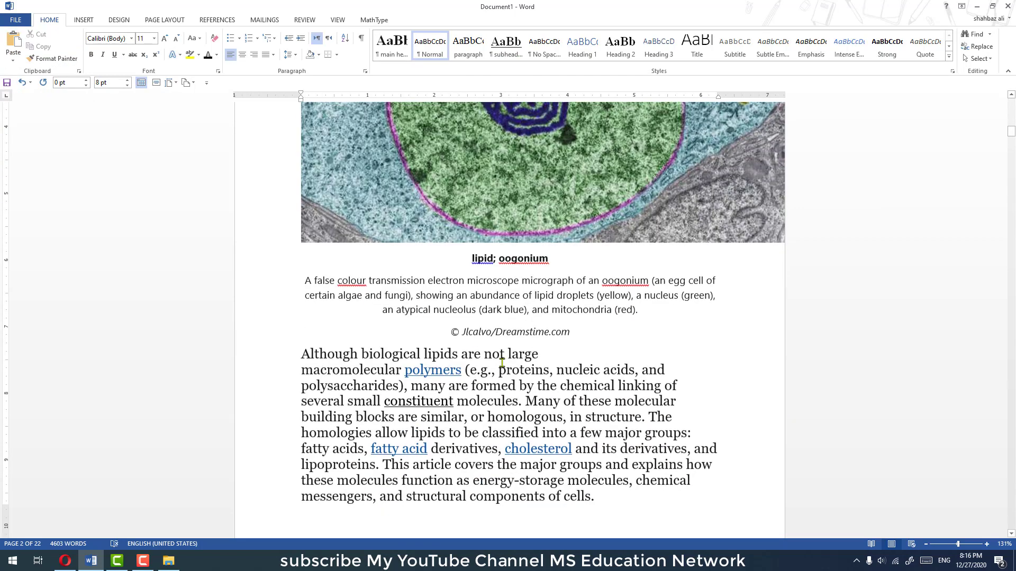
pyautogui.scroll(-1, 384, 379)
pyautogui.moveTo(305, 360)
pyautogui.mouseDown()
pyautogui.moveTo(582, 233)
pyautogui.moveTo(605, 129)
pyautogui.mouseUp()
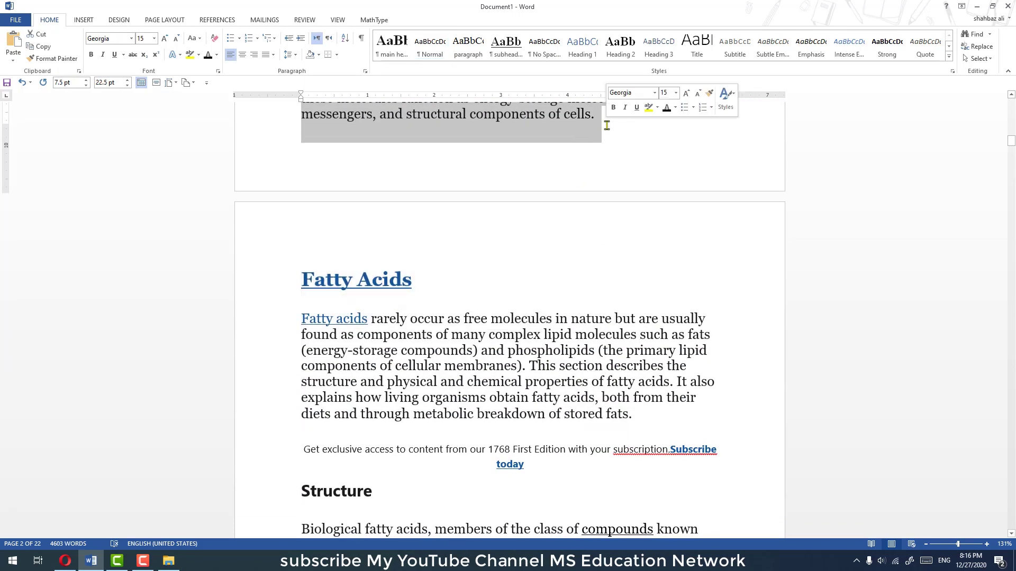
# Step: Cut the 'Although biological lipids' paragraph and paste it as plain text above Fatty Acids
pyautogui.press('Delete')
pyautogui.scroll(3, 547, 221)
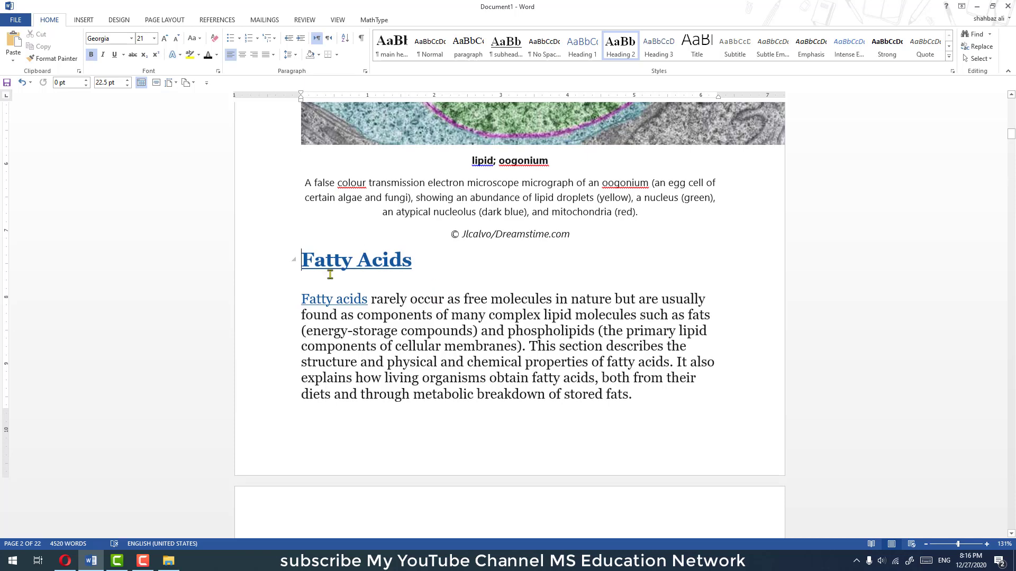
pyautogui.press('Return')
pyautogui.click(312, 272)
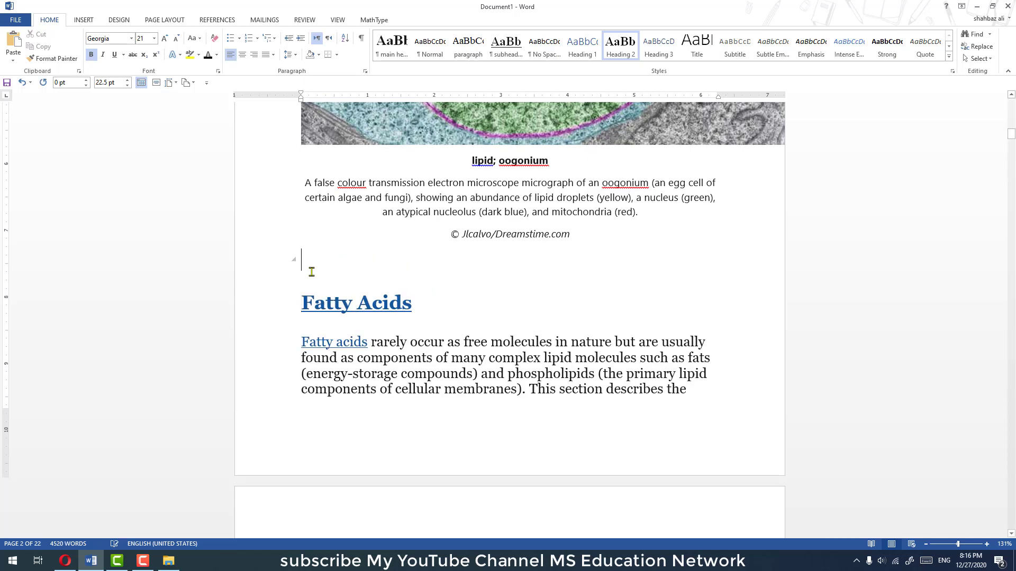
pyautogui.click(14, 59)
pyautogui.click(43, 91)
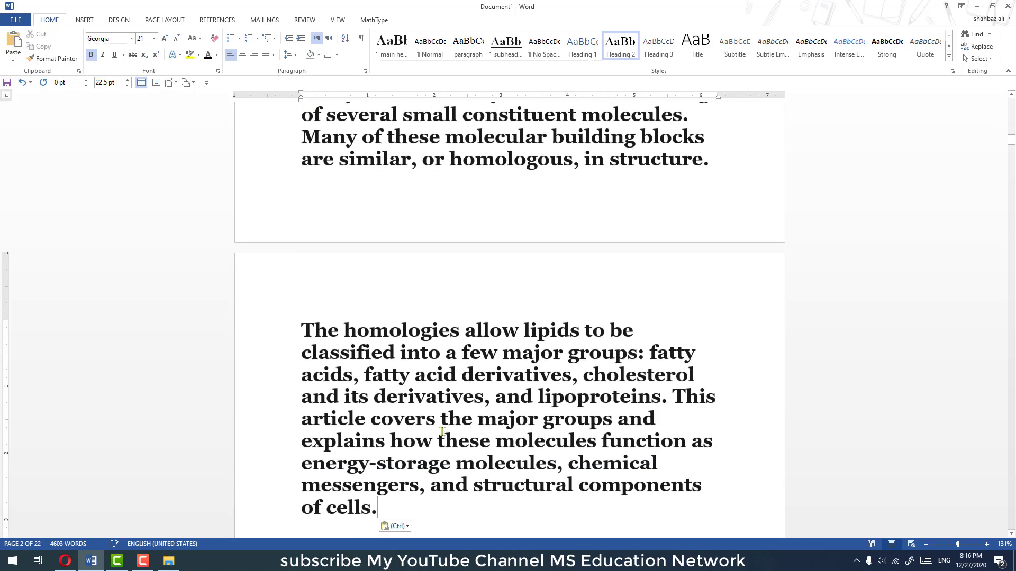
pyautogui.scroll(5, 426, 438)
pyautogui.scroll(1, 426, 438)
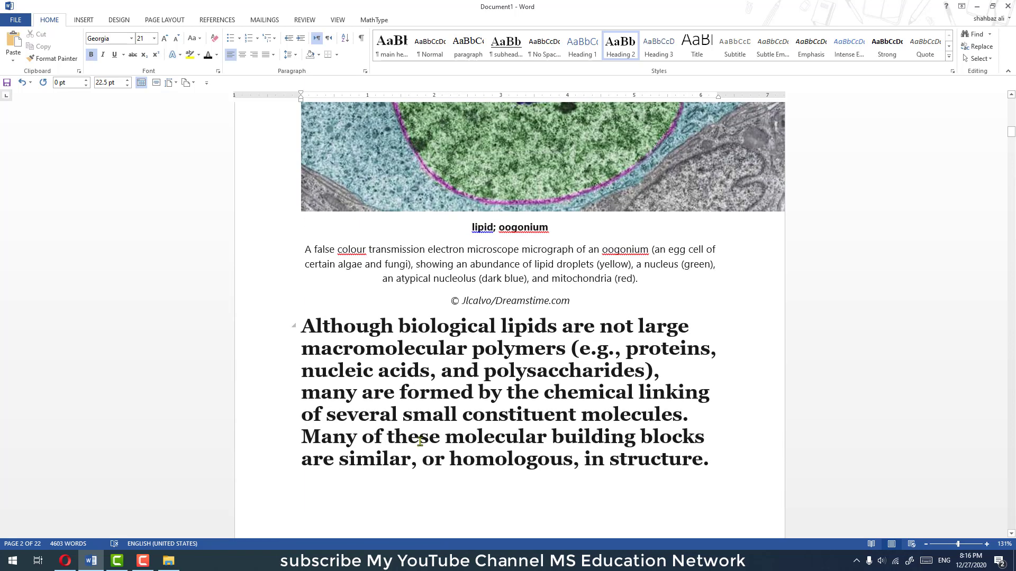
# Step: Undo the misformatted paste and tidy the blank line above the Fatty Acids heading
pyautogui.hotkey('ctrl', 'z')
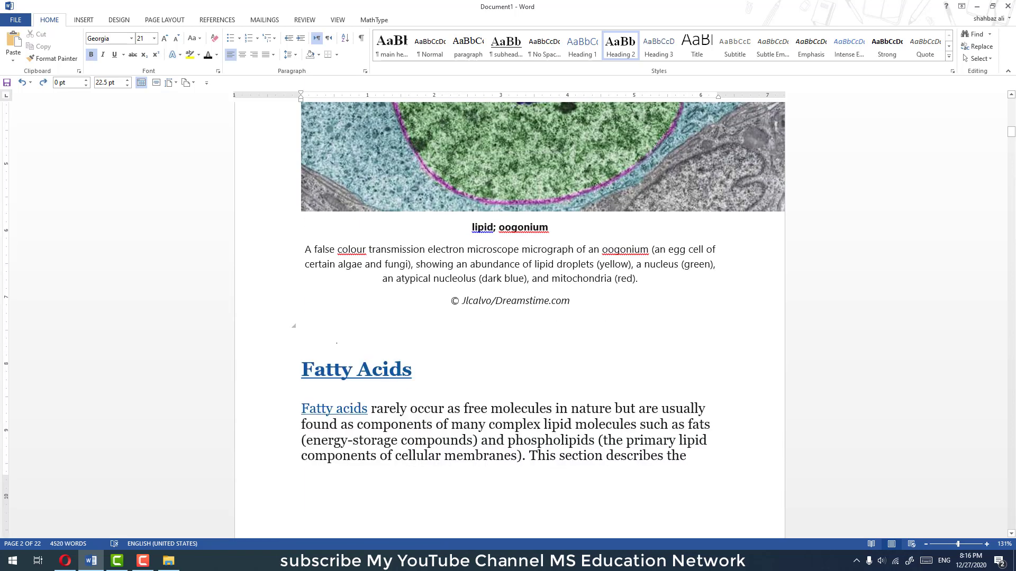
pyautogui.press('BackSpace')
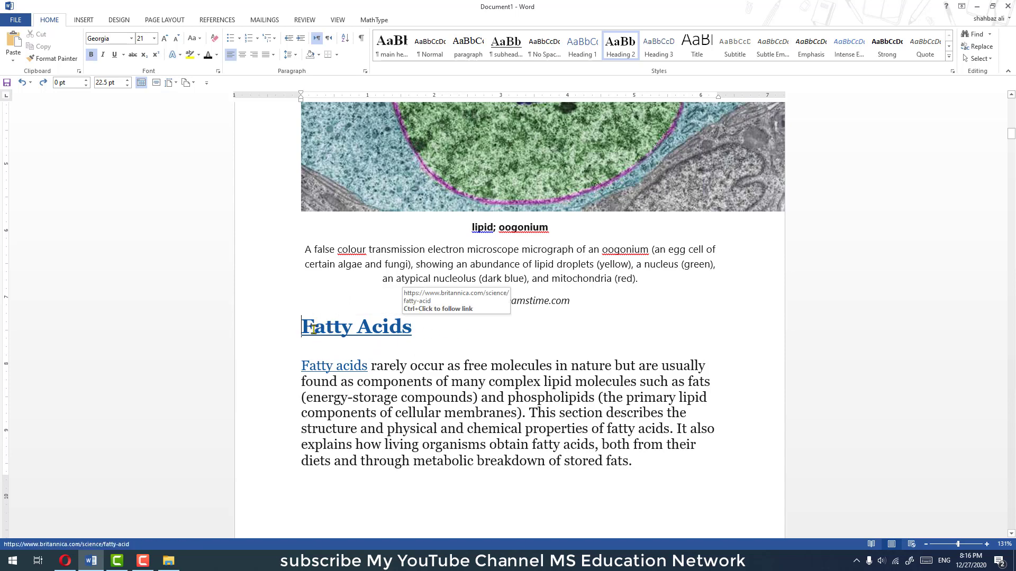
pyautogui.press('Return')
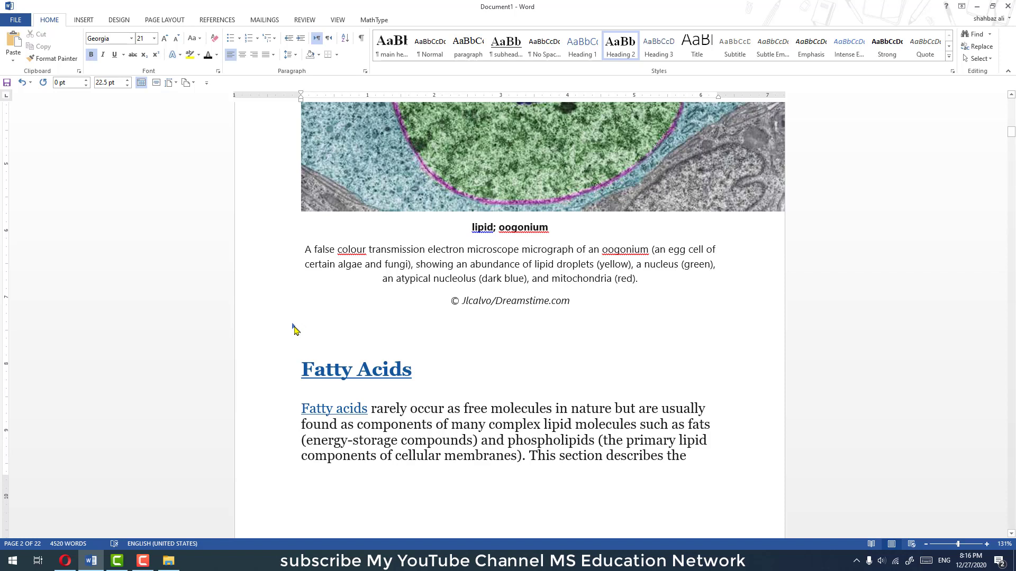
pyautogui.click(306, 381)
pyautogui.press('Delete')
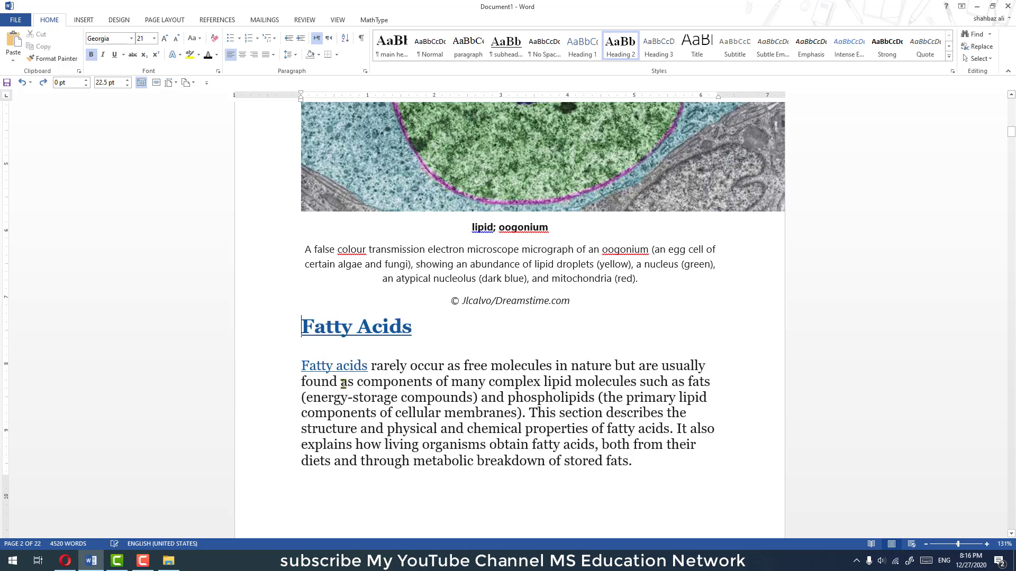
pyautogui.hotkey('ctrl', 'z')
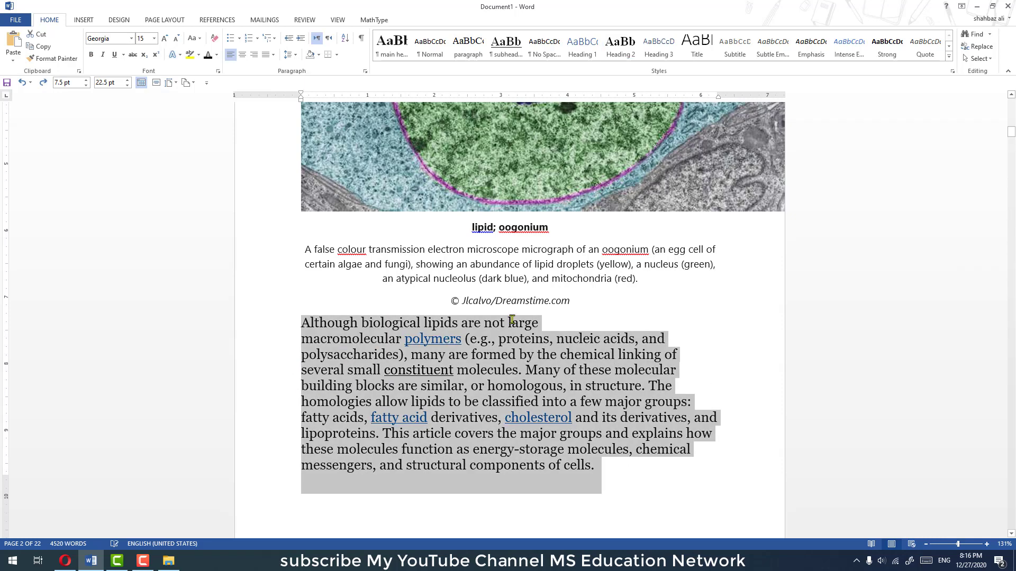
# Step: Re-paste the intro paragraph as text only, removing its links
pyautogui.scroll(-2, 575, 499)
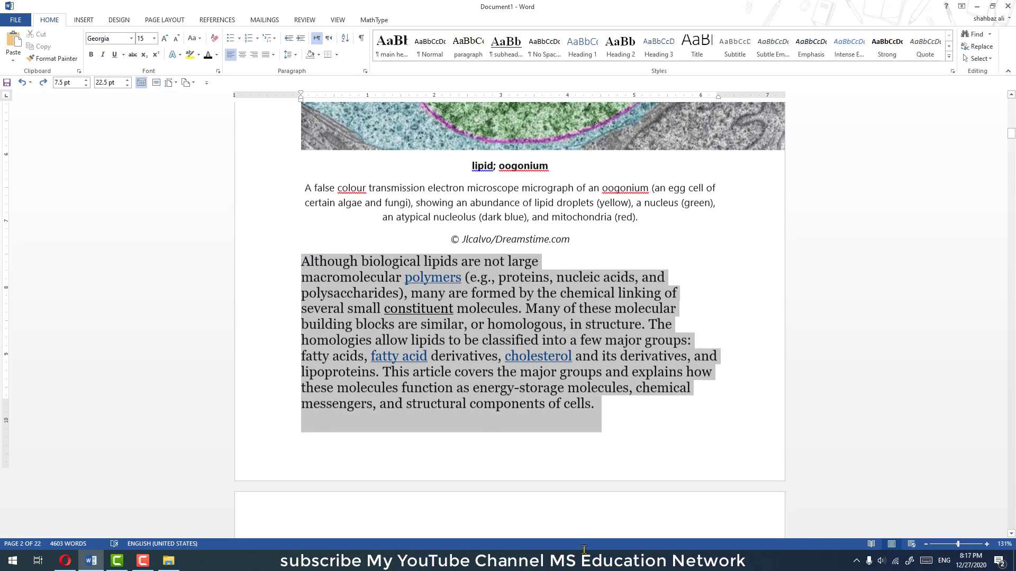
pyautogui.scroll(-3, 582, 370)
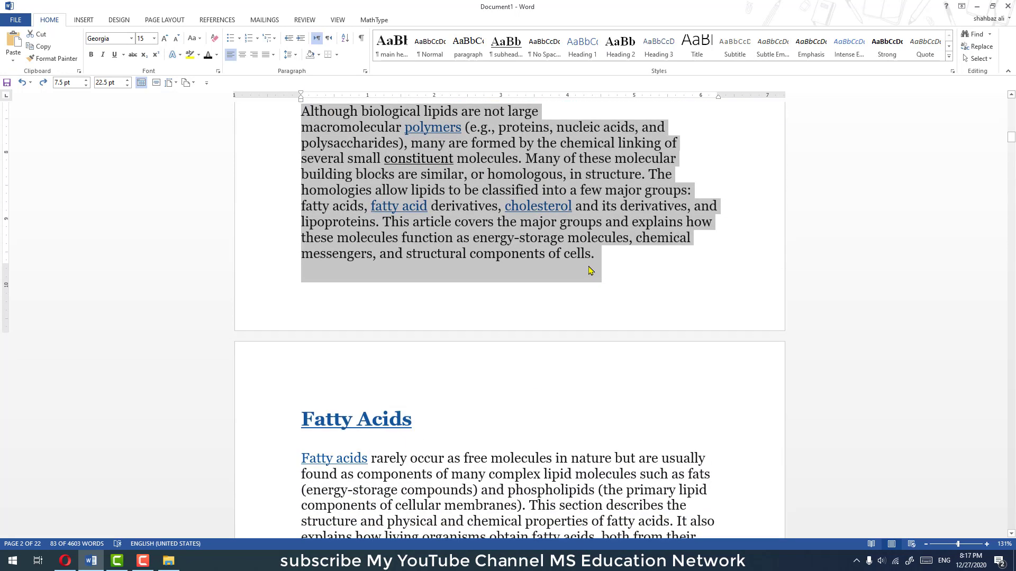
pyautogui.scroll(2, 591, 270)
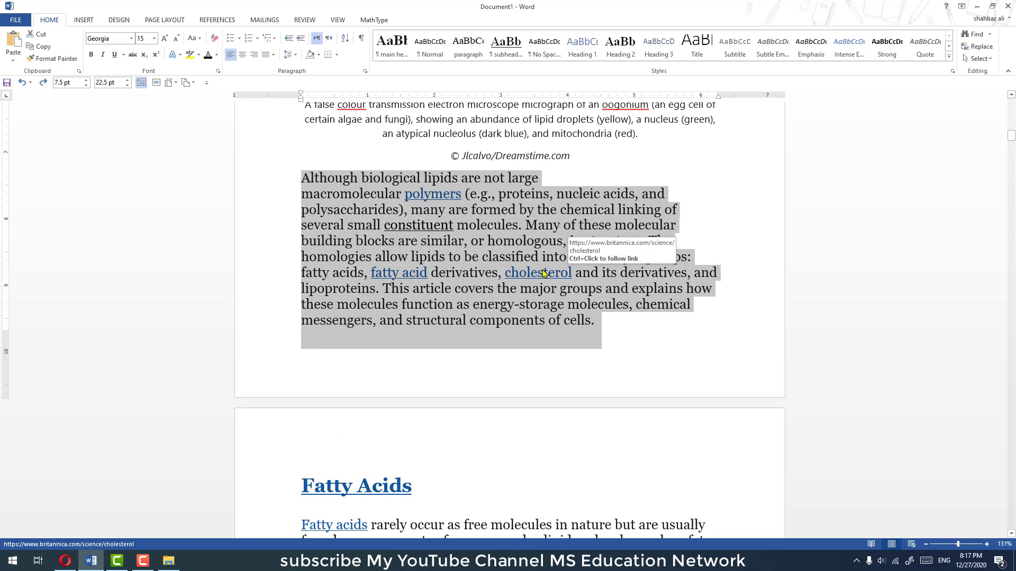
pyautogui.click(13, 59)
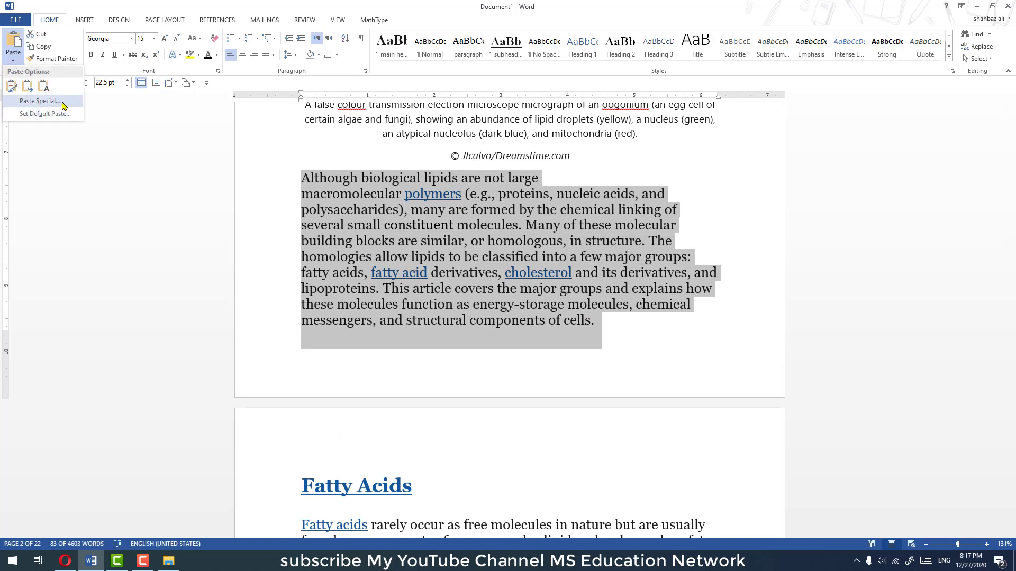
pyautogui.click(44, 87)
pyautogui.click(514, 259)
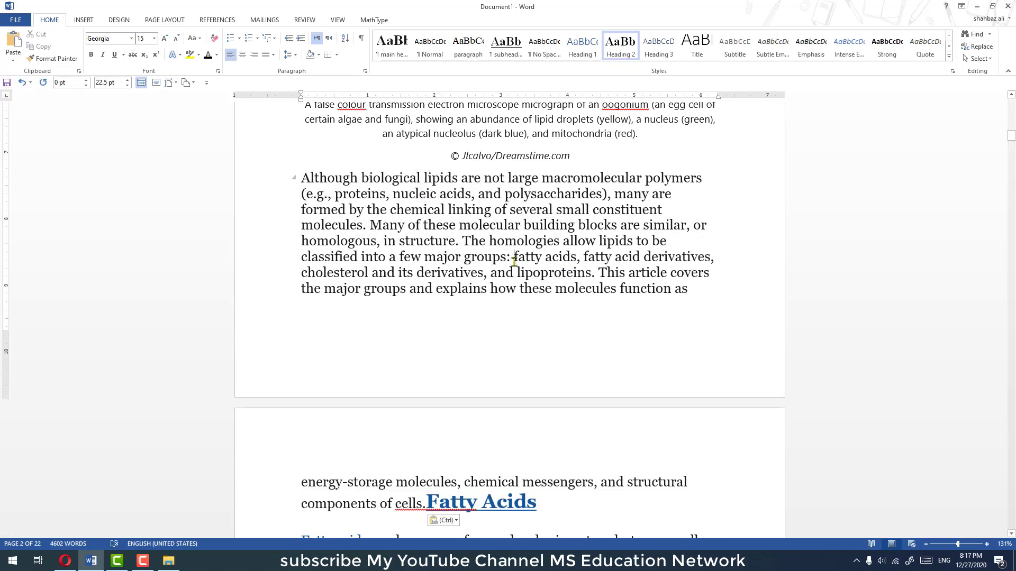
# Step: Move the Fatty Acids heading onto its own line below the intro paragraph
pyautogui.scroll(-1, 514, 261)
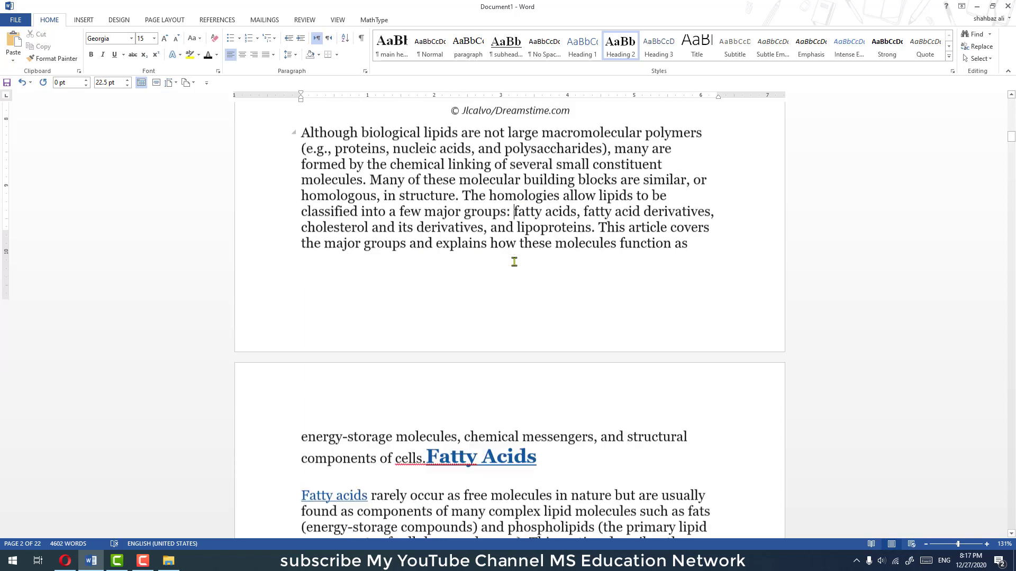
pyautogui.scroll(-3, 513, 261)
pyautogui.click(427, 337)
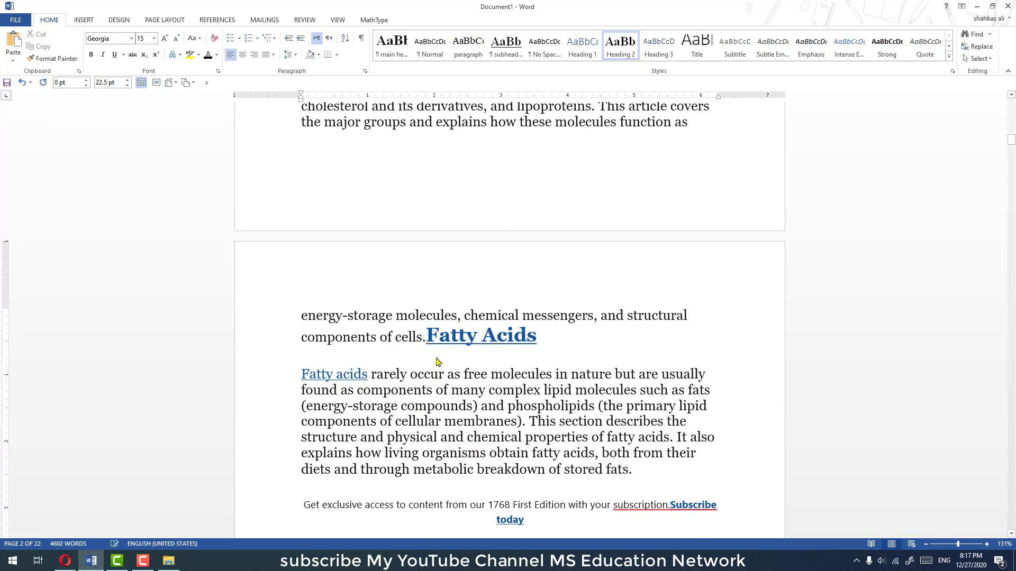
pyautogui.press('Return')
# Step: Turn the Fatty Acids section into plain text and delete the subscription promo line
pyautogui.moveTo(305, 321)
pyautogui.mouseDown()
pyautogui.moveTo(635, 374)
pyautogui.moveTo(638, 387)
pyautogui.mouseUp()
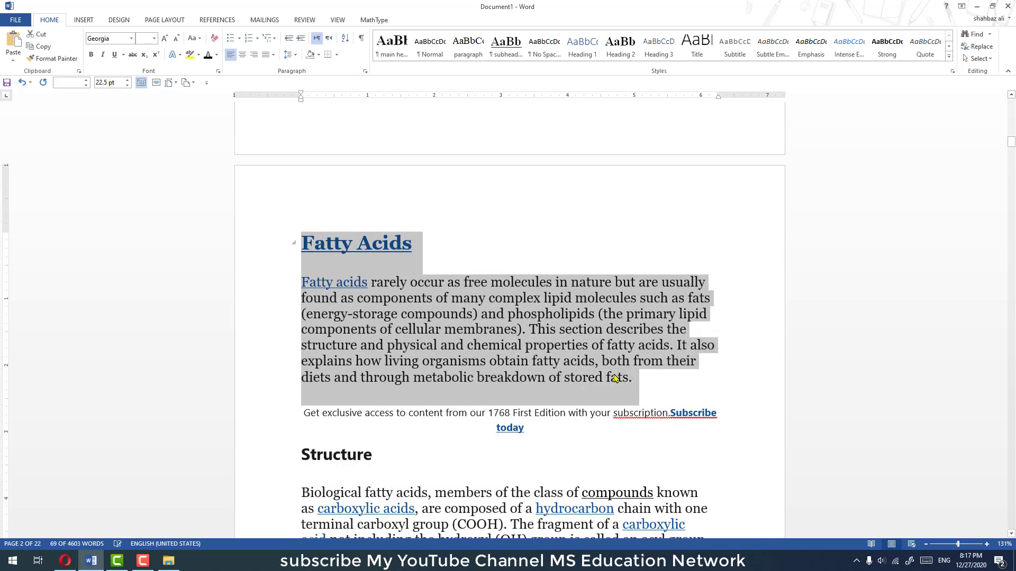
pyautogui.click(13, 60)
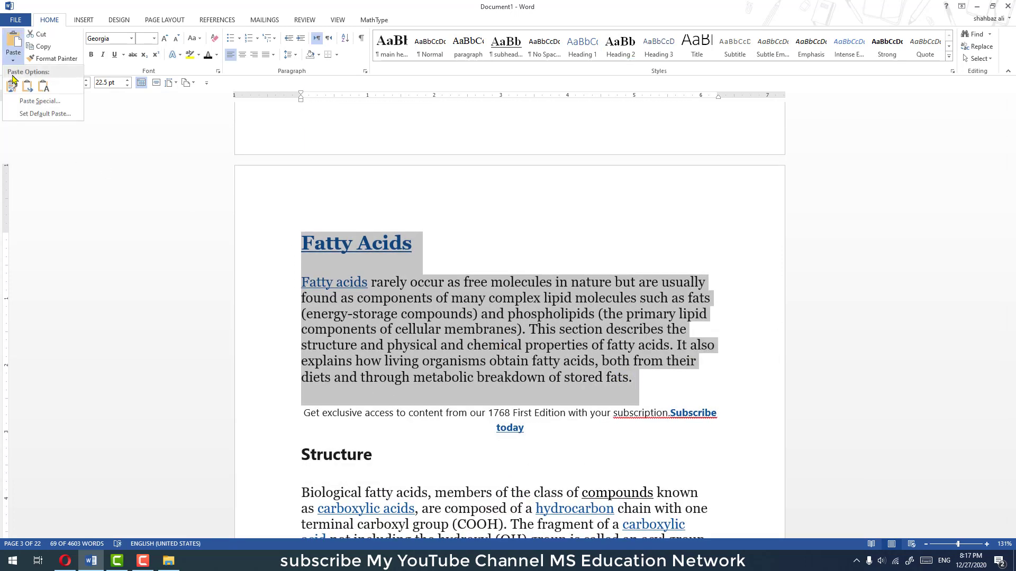
pyautogui.click(45, 87)
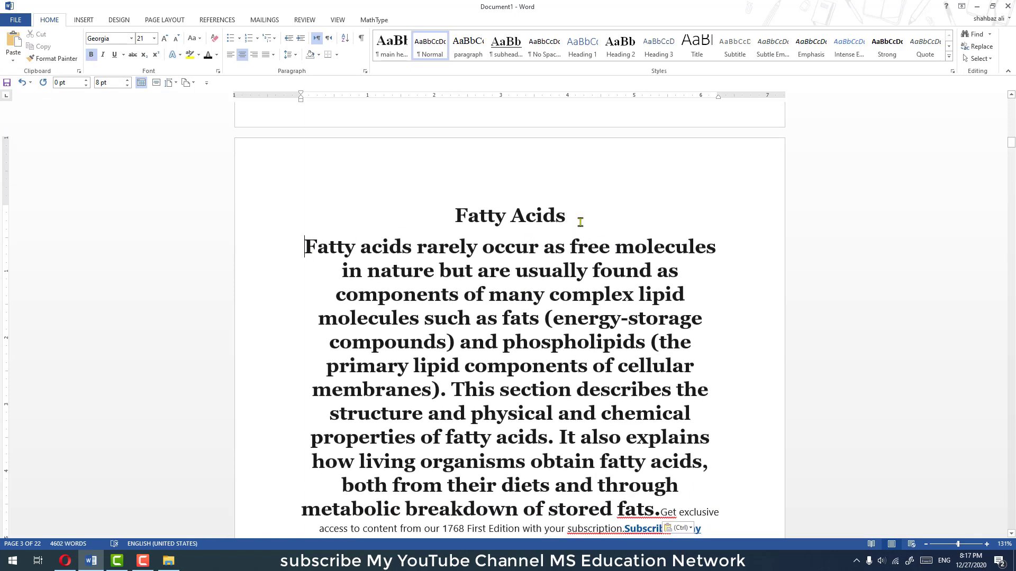
pyautogui.moveTo(580, 220); pyautogui.dragTo(420, 209)
pyautogui.click(497, 341)
pyautogui.moveTo(289, 251)
pyautogui.mouseDown()
pyautogui.moveTo(671, 392)
pyautogui.moveTo(667, 433)
pyautogui.mouseUp()
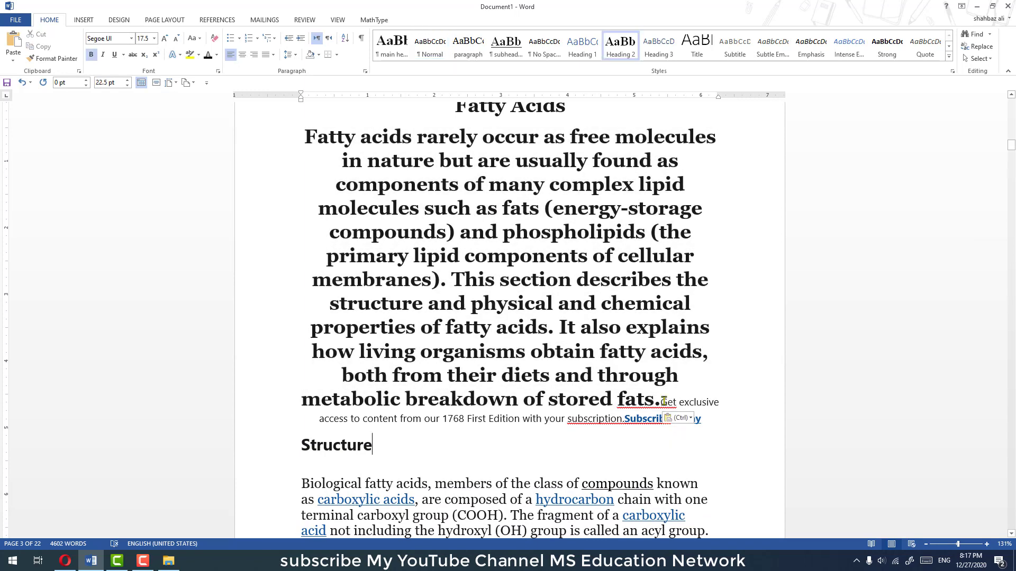
pyautogui.press('Delete')
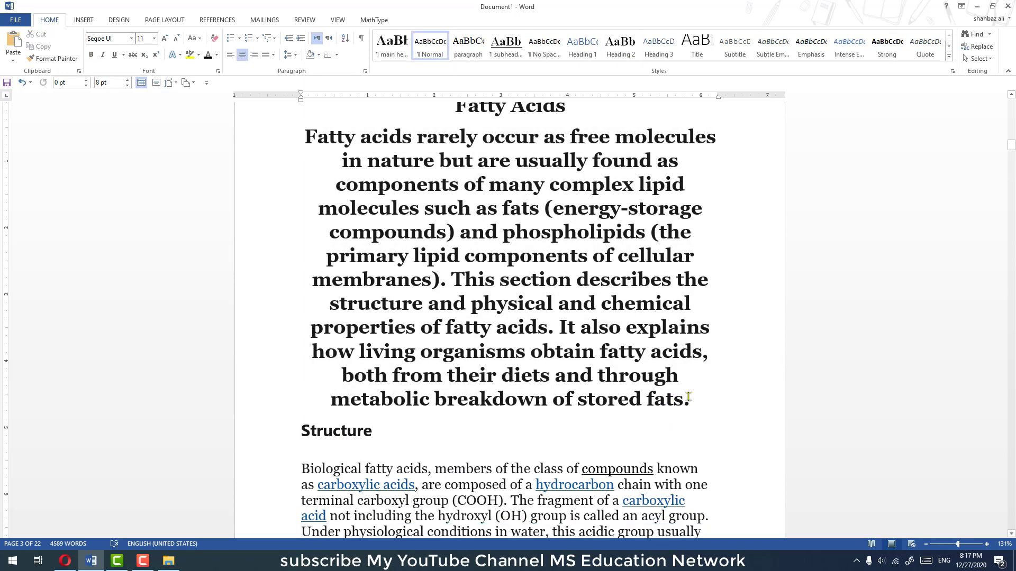
# Step: Apply the 'paragraph' style to the Fatty Acids intro and the 'Although biological lipids' paragraph
pyautogui.moveTo(688, 397); pyautogui.dragTo(305, 136)
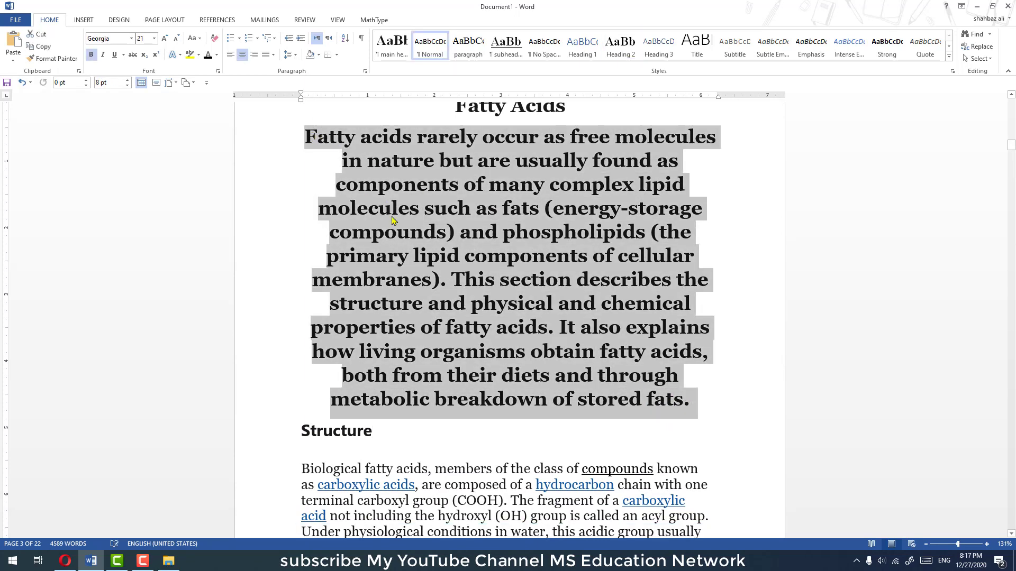
pyautogui.scroll(1, 393, 219)
pyautogui.click(468, 45)
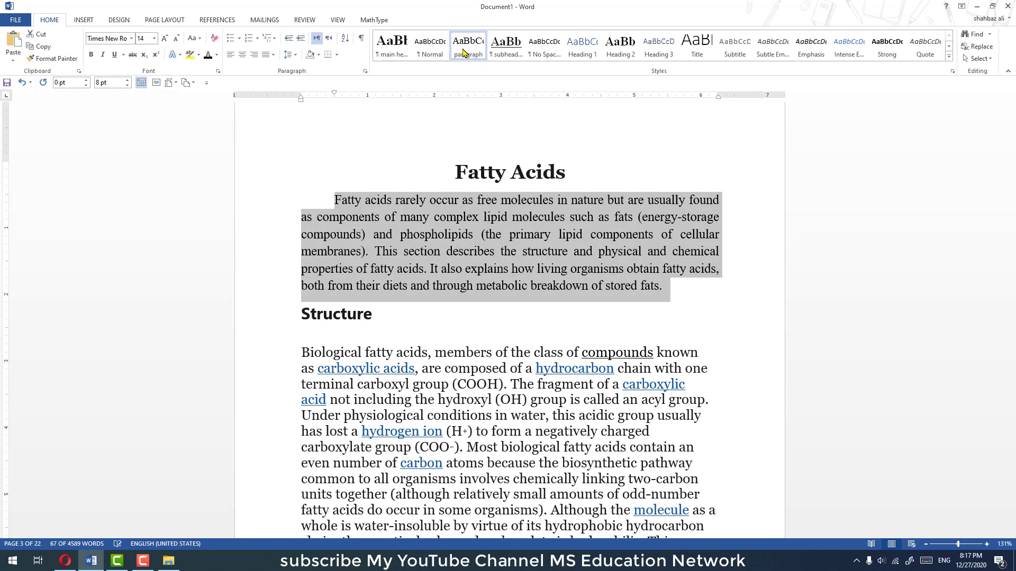
pyautogui.click(422, 305)
pyautogui.scroll(2, 423, 306)
pyautogui.scroll(4, 423, 306)
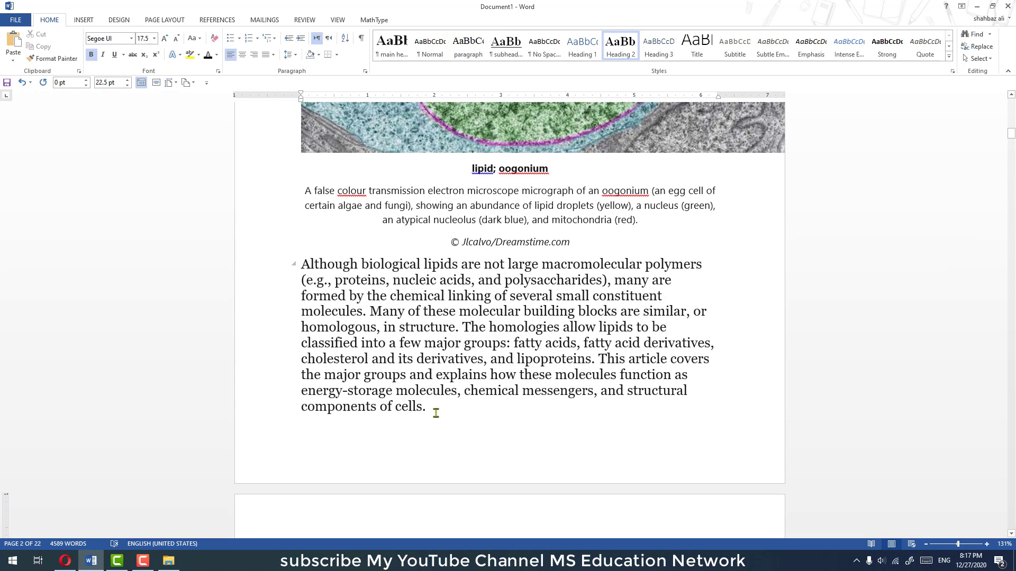
pyautogui.moveTo(435, 413)
pyautogui.mouseDown()
pyautogui.moveTo(306, 290)
pyautogui.moveTo(302, 264)
pyautogui.mouseUp()
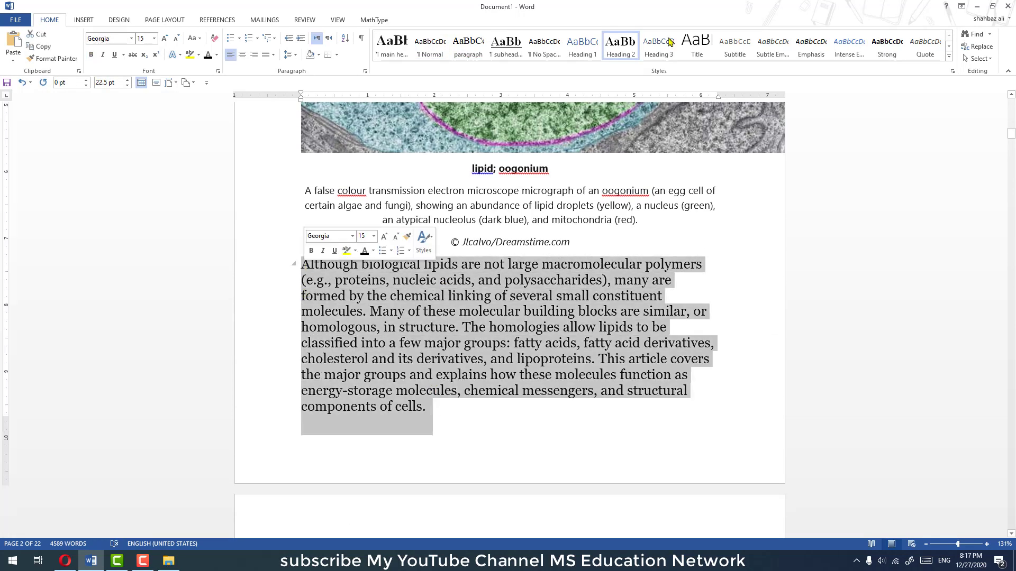
pyautogui.click(468, 45)
pyautogui.click(440, 352)
pyautogui.scroll(1, 440, 352)
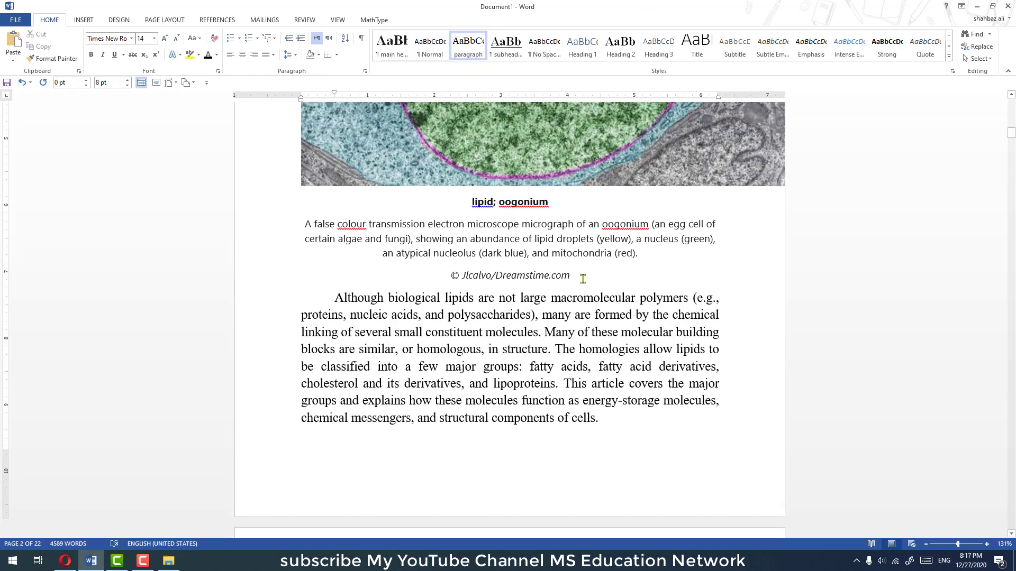
# Step: Cut the oogonium caption and credit, then paste them back below the micrograph before a blank line
pyautogui.moveTo(582, 277)
pyautogui.mouseDown()
pyautogui.moveTo(450, 263)
pyautogui.moveTo(251, 168)
pyautogui.mouseUp()
pyautogui.hotkey('ctrl', 'c')
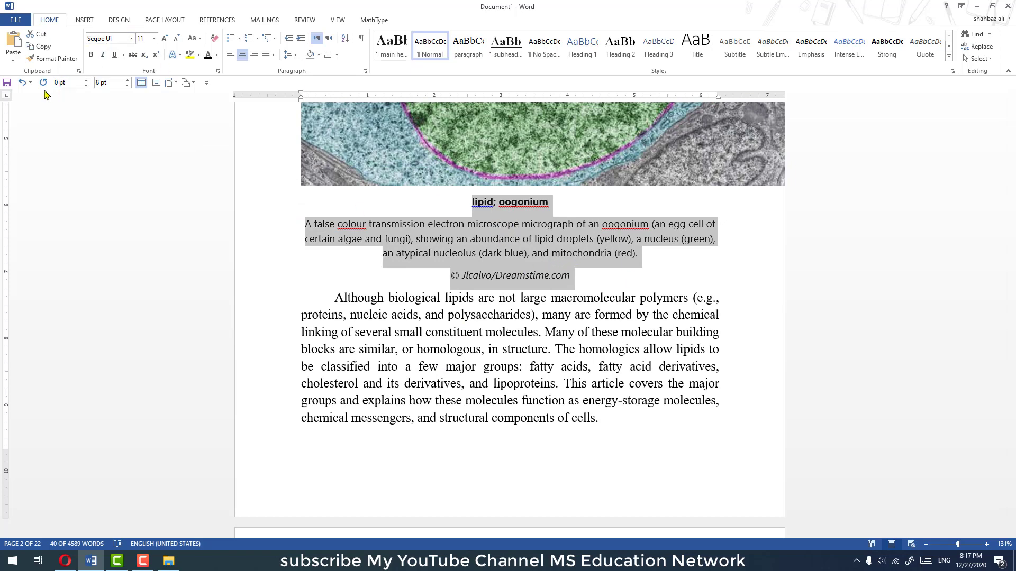
pyautogui.press('Delete')
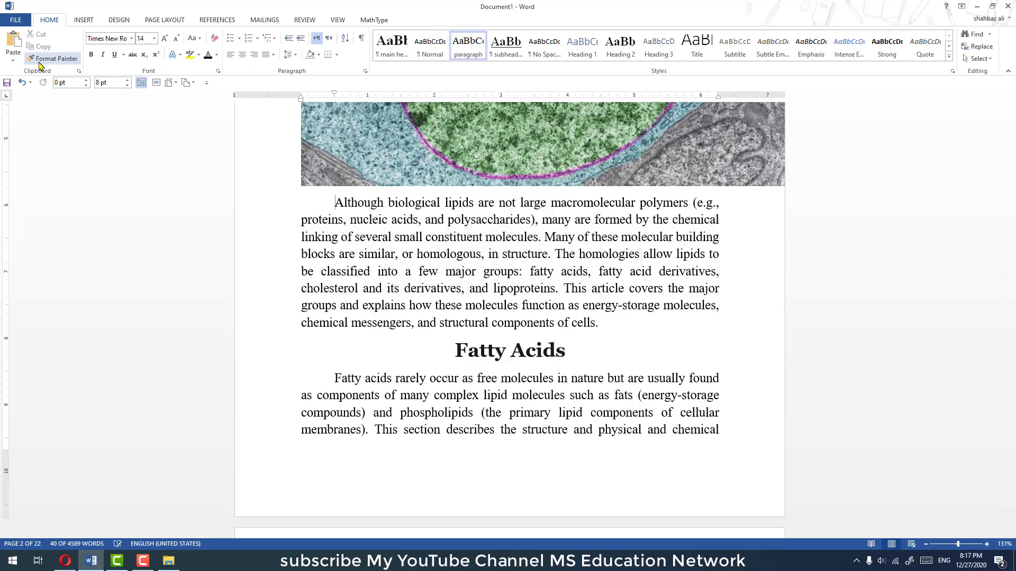
pyautogui.hotkey('ctrl', 'z')
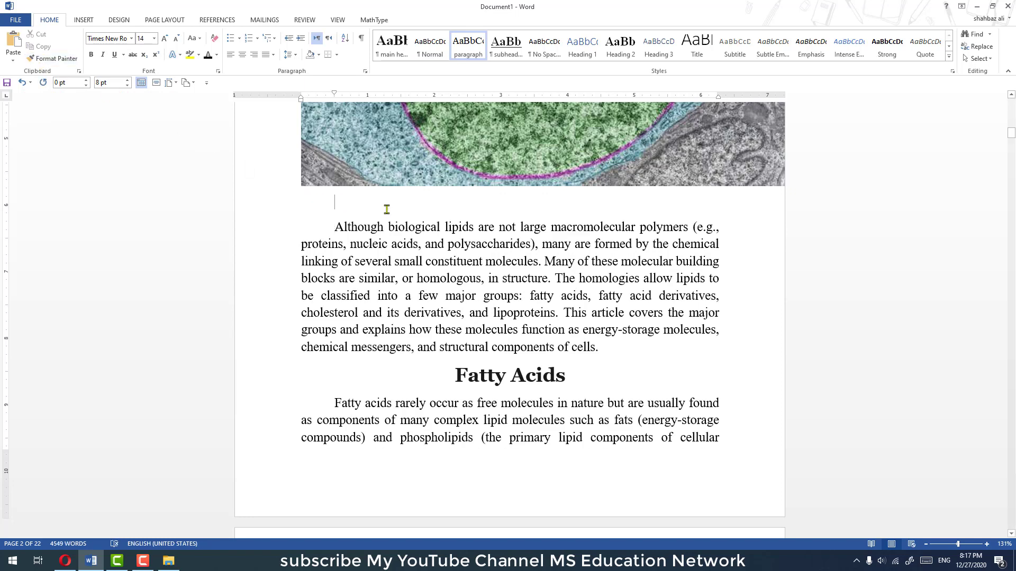
pyautogui.hotkey('ctrl', 'v')
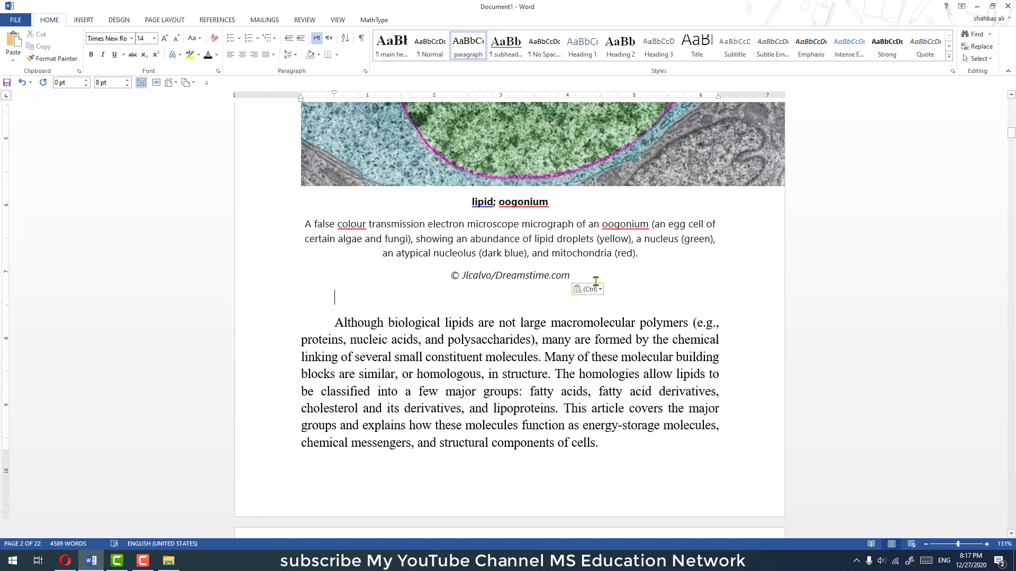
pyautogui.moveTo(596, 281)
pyautogui.mouseDown()
pyautogui.moveTo(431, 207)
pyautogui.moveTo(472, 199)
pyautogui.mouseUp()
# Step: Format the Lipid structure caption and credit in Times New Roman, 9 pt
pyautogui.scroll(5, 370, 215)
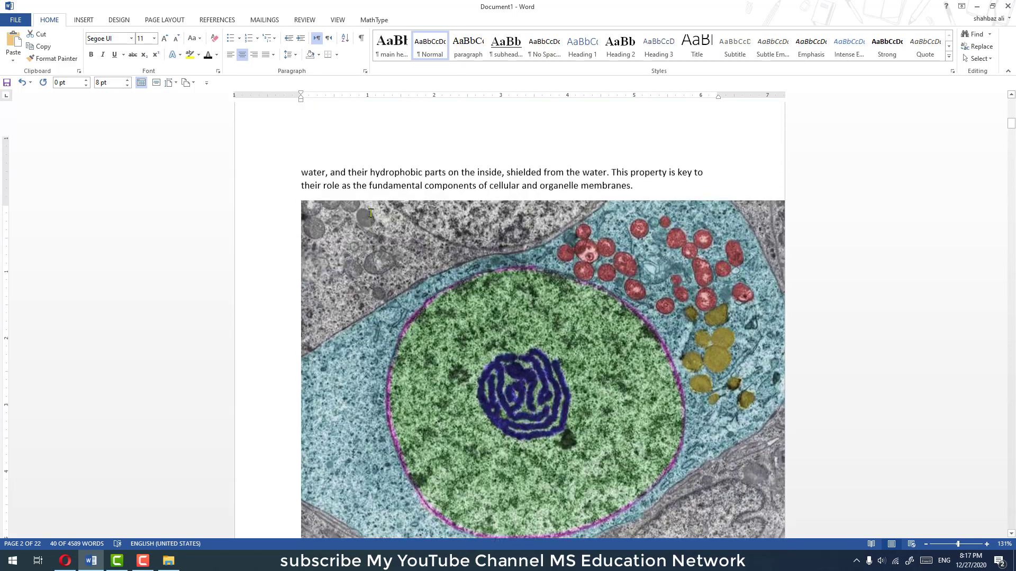
pyautogui.scroll(10, 392, 254)
pyautogui.scroll(5, 412, 297)
pyautogui.scroll(3, 427, 329)
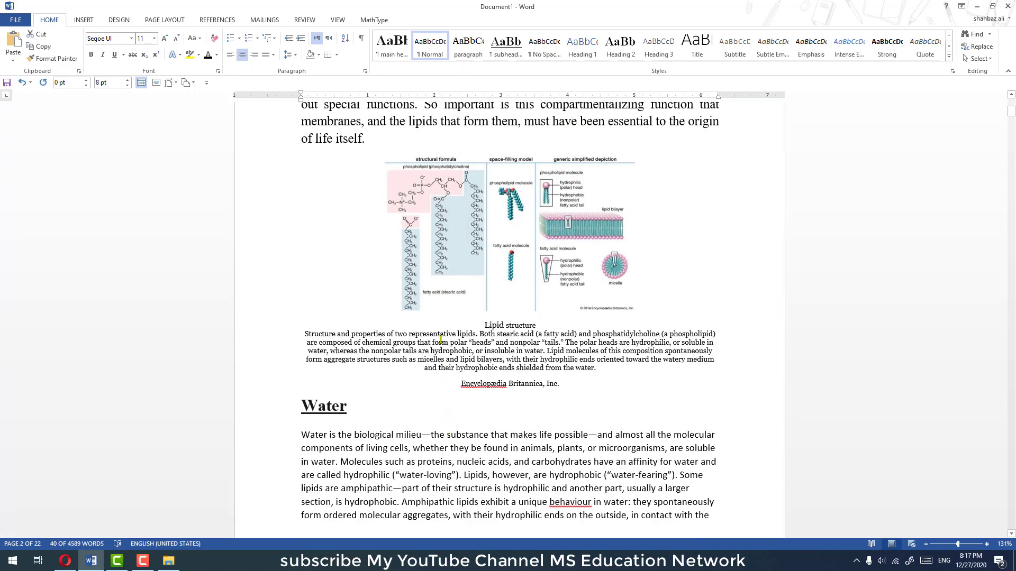
pyautogui.click(441, 341)
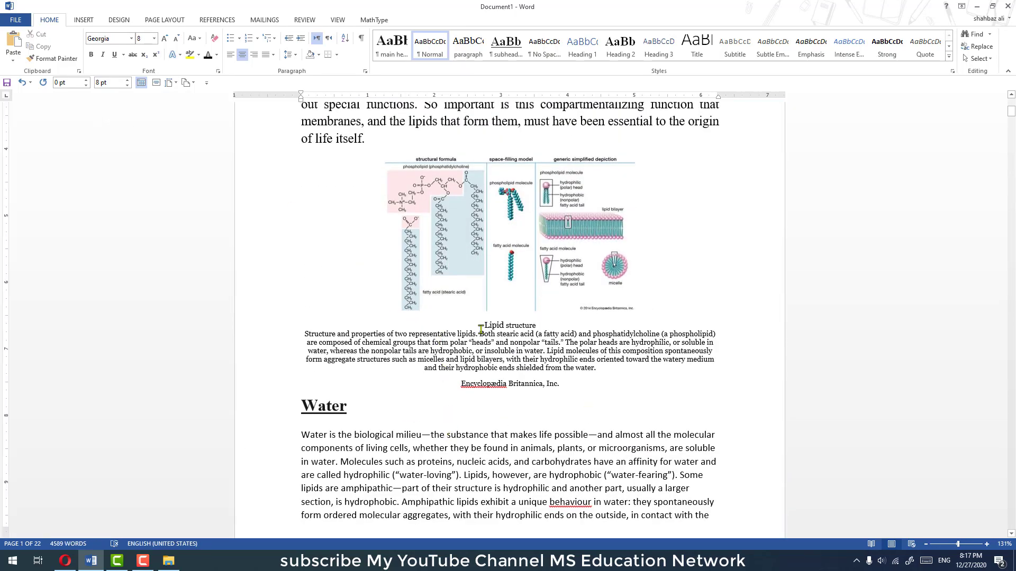
pyautogui.moveTo(480, 329); pyautogui.dragTo(577, 385)
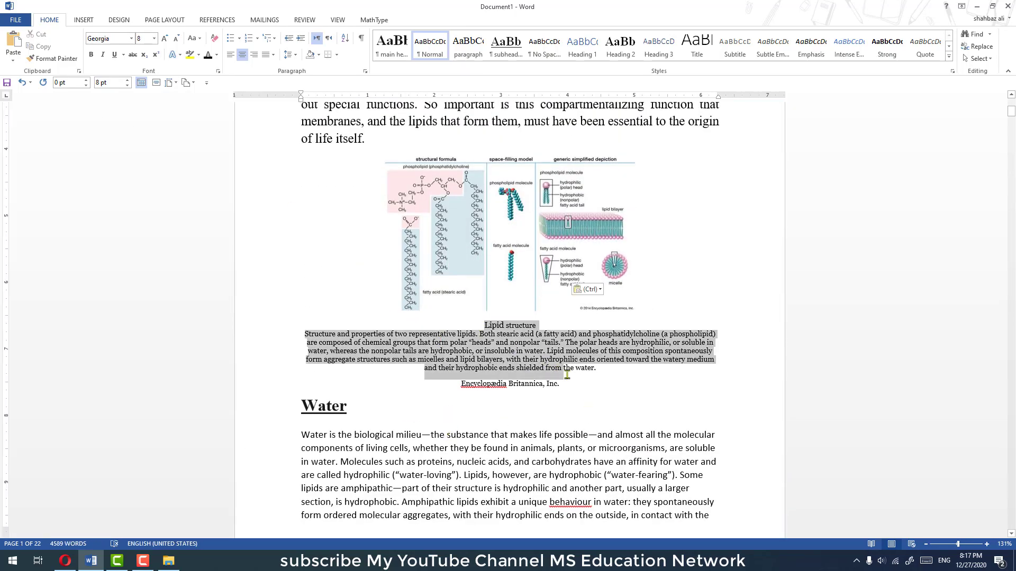
pyautogui.click(133, 39)
pyautogui.click(119, 89)
pyautogui.click(141, 39)
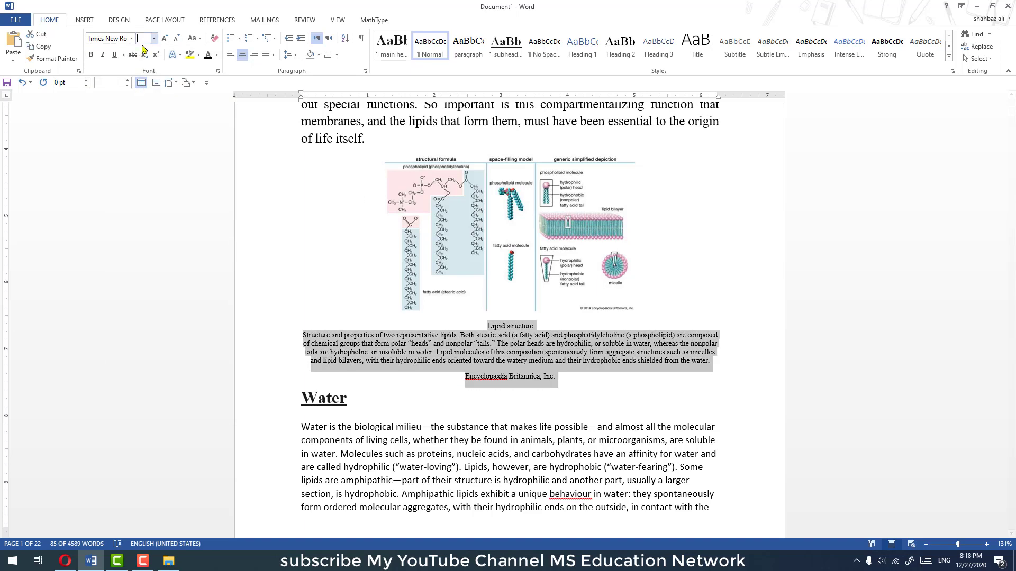
pyautogui.write('9')
pyautogui.press('Return')
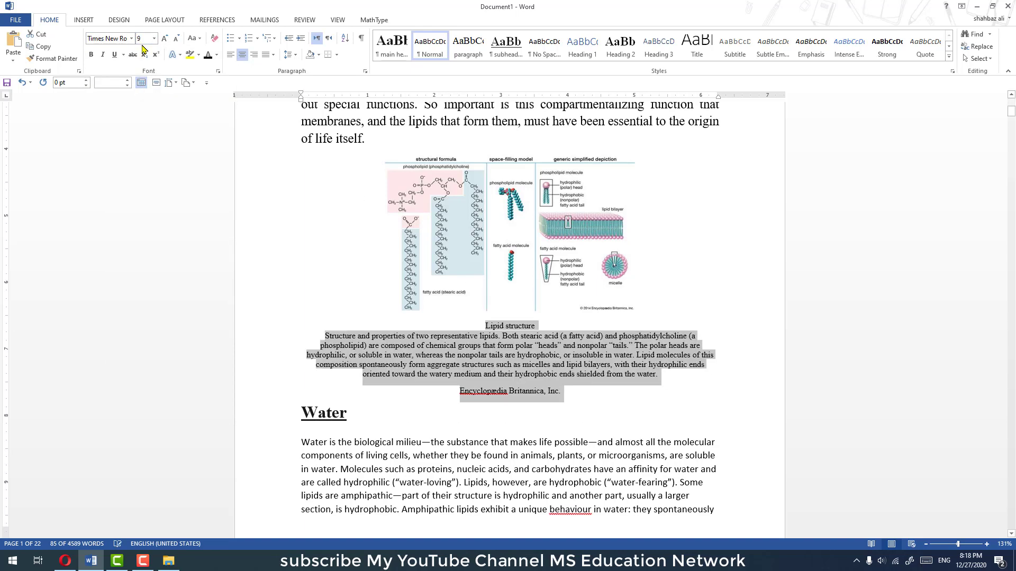
# Step: Save the caption's formatting as a new style named 'picture text'
pyautogui.moveTo(569, 395); pyautogui.dragTo(483, 324)
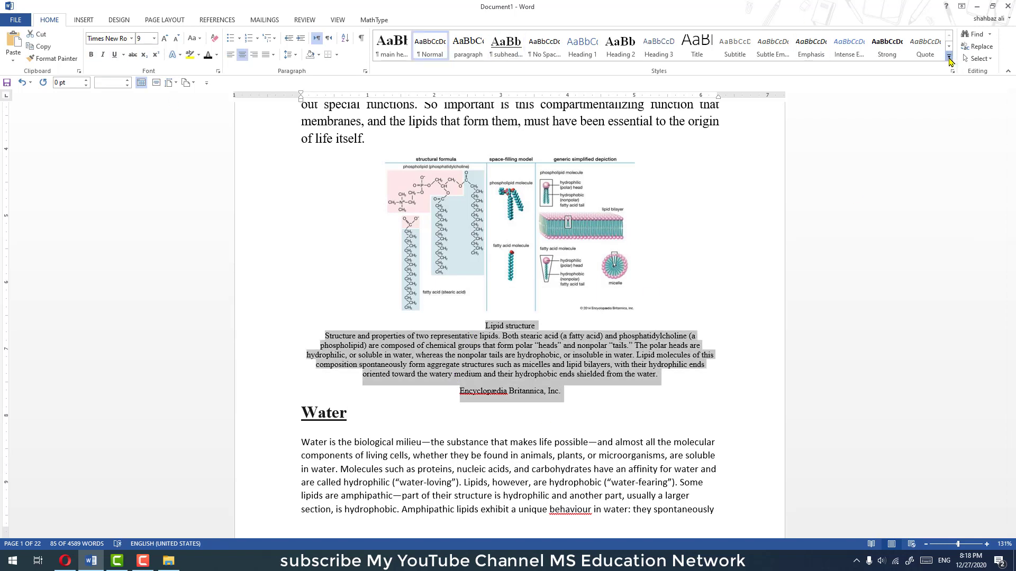
pyautogui.click(949, 56)
pyautogui.click(416, 98)
pyautogui.write('picture text')
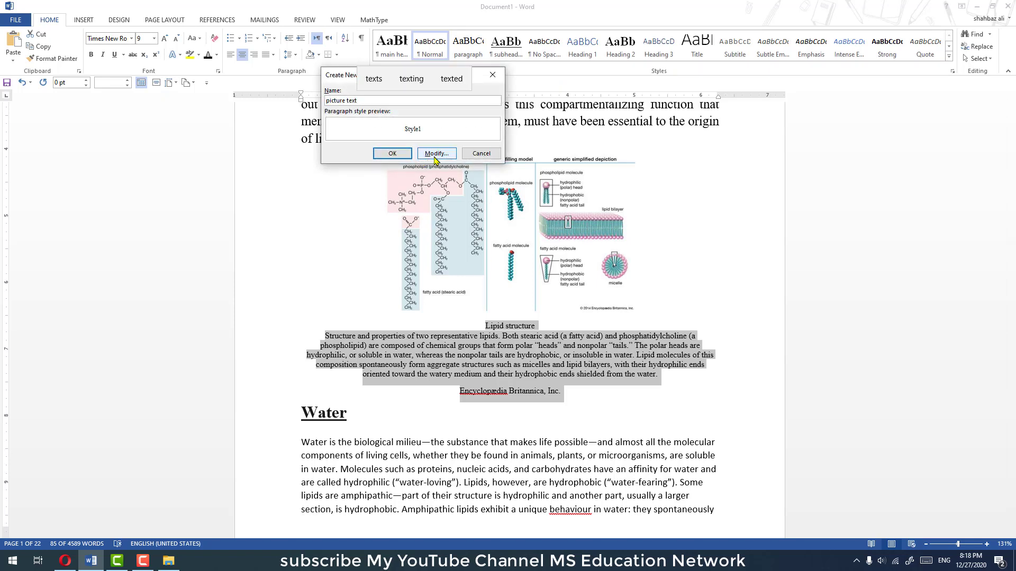
pyautogui.click(393, 153)
# Step: Apply the 'picture text' style to the oogonium micrograph caption and credit
pyautogui.click(467, 378)
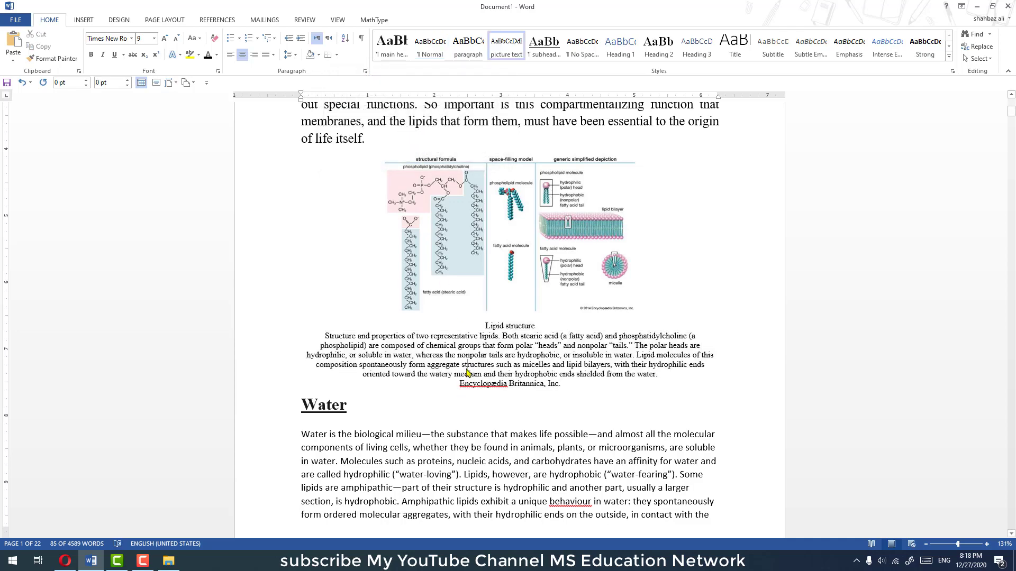
pyautogui.scroll(-5, 460, 365)
pyautogui.scroll(-5, 450, 344)
pyautogui.scroll(-3, 431, 314)
pyautogui.scroll(3, 432, 315)
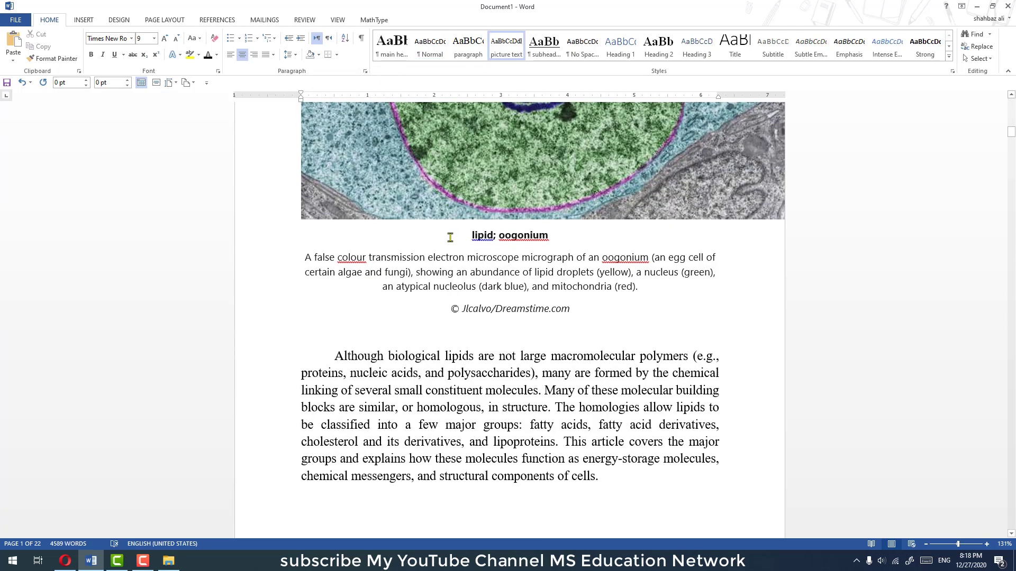
pyautogui.moveTo(450, 235); pyautogui.dragTo(592, 306)
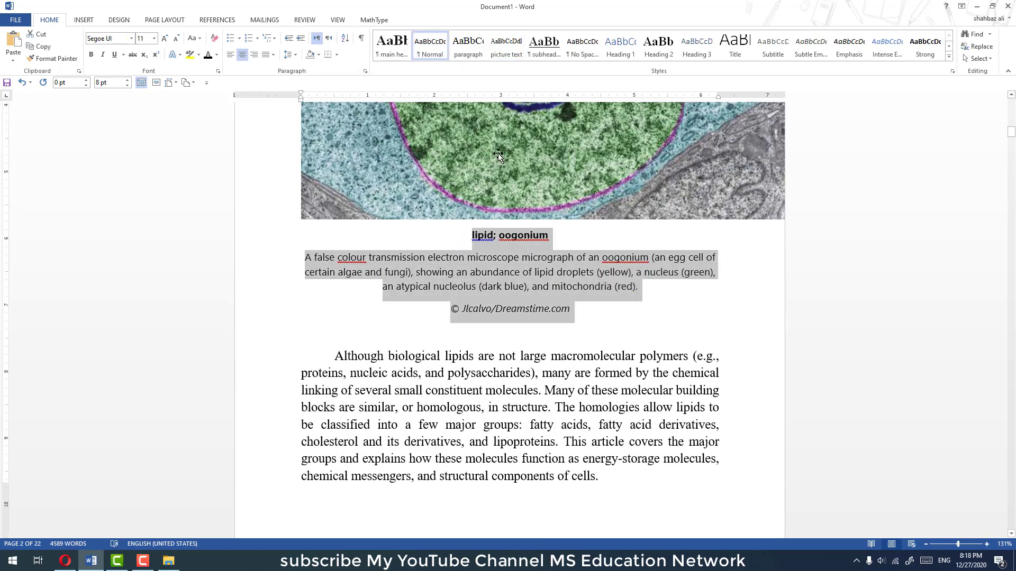
pyautogui.click(503, 49)
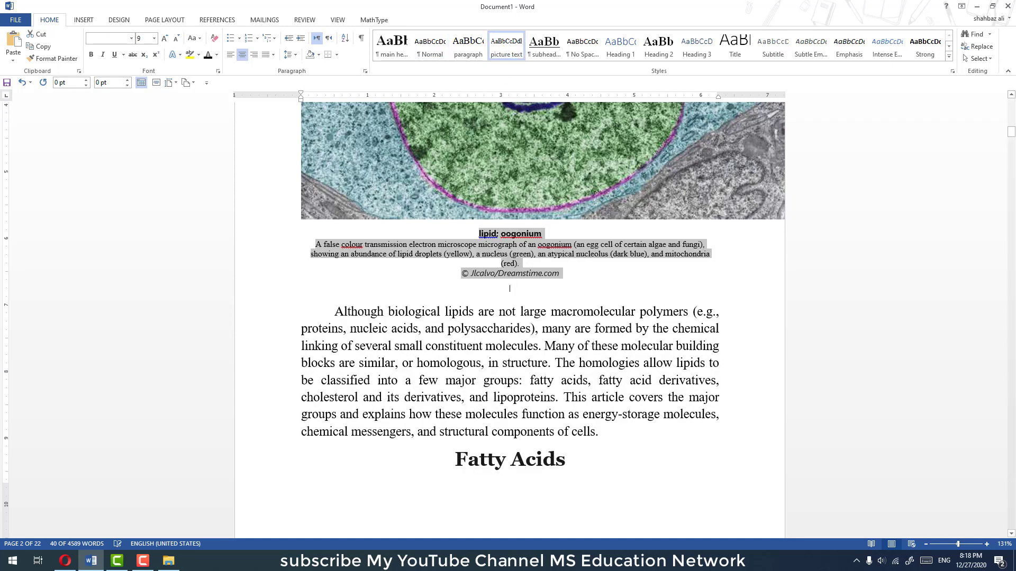
pyautogui.click(501, 263)
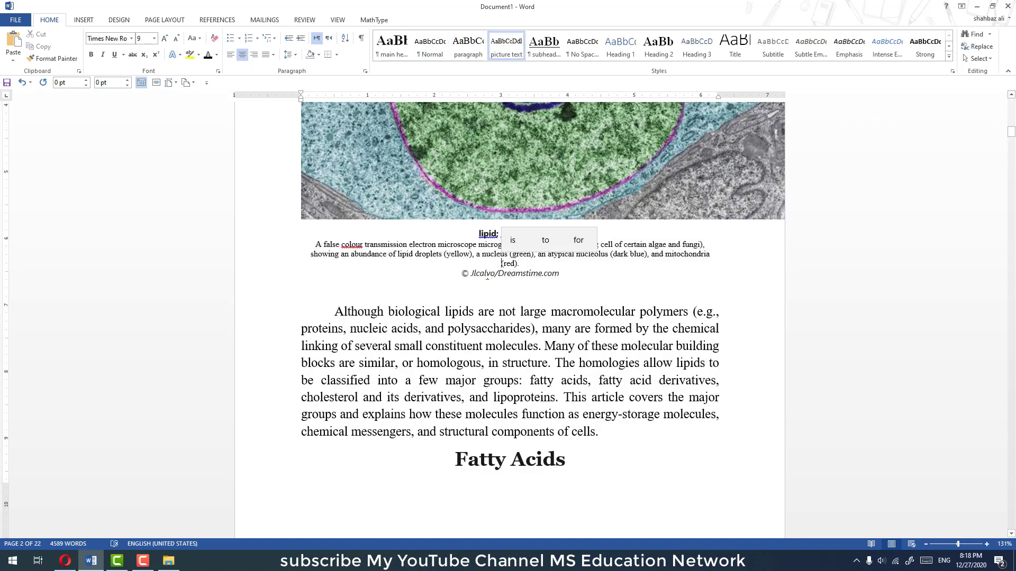
pyautogui.scroll(-3, 461, 339)
pyautogui.click(455, 326)
# Step: Start the Fatty Acids heading on a new page and give it the subhead style
pyautogui.hotkey('ctrl', 'Return')
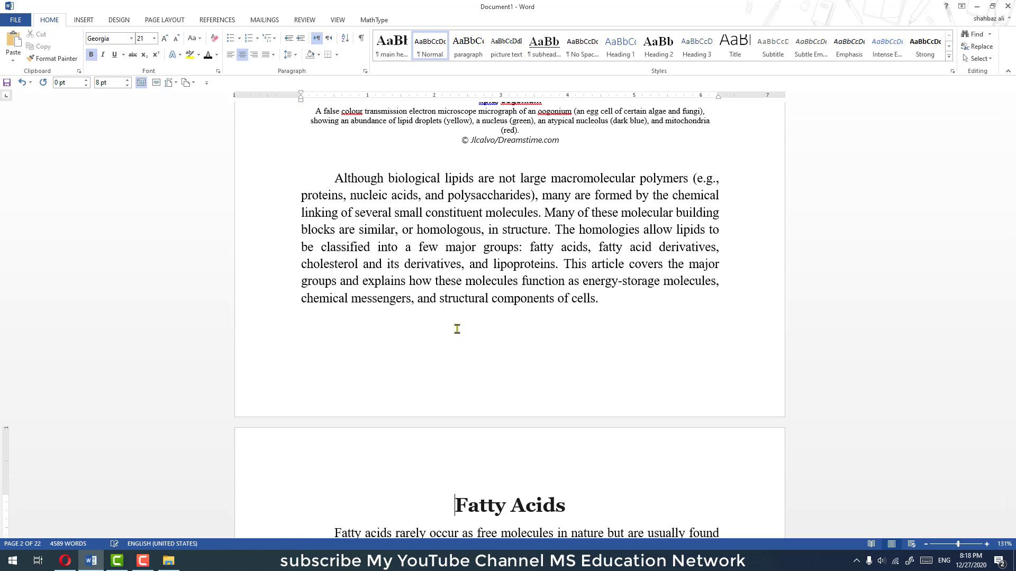
pyautogui.scroll(-3, 455, 329)
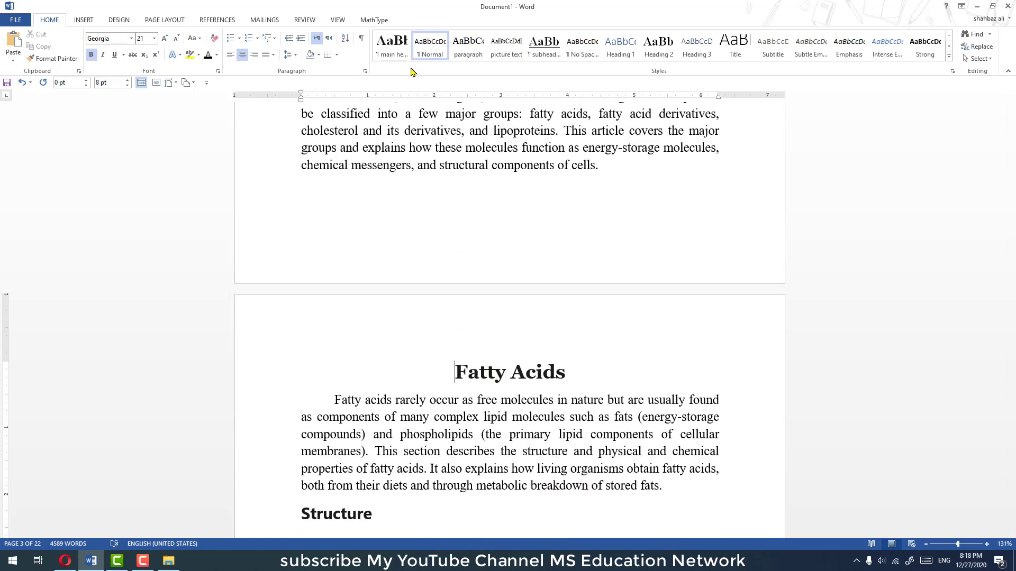
pyautogui.click(544, 45)
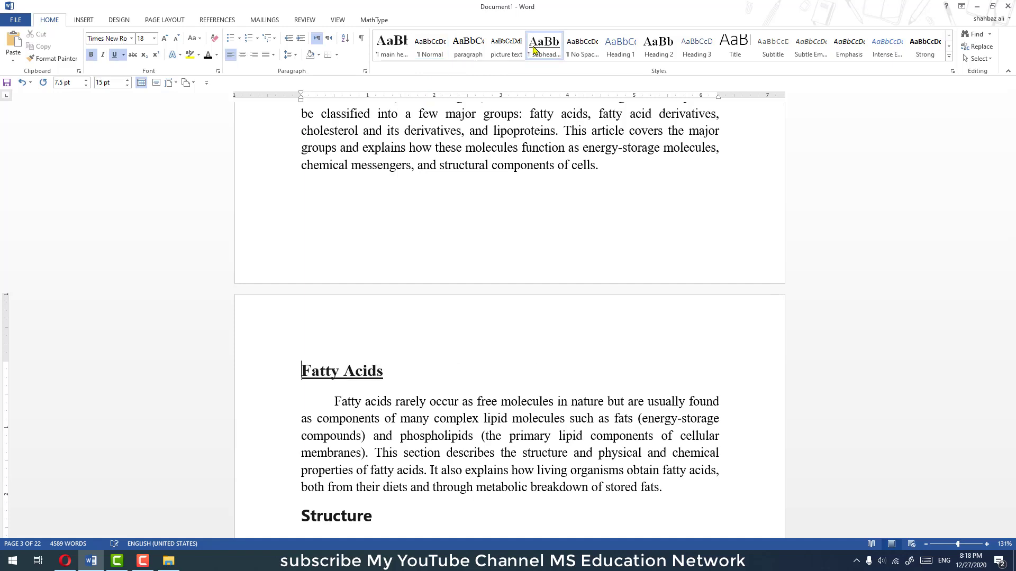
# Step: Apply the subhead style to the Structure heading
pyautogui.scroll(-2, 328, 381)
pyautogui.scroll(-2, 332, 371)
pyautogui.click(333, 349)
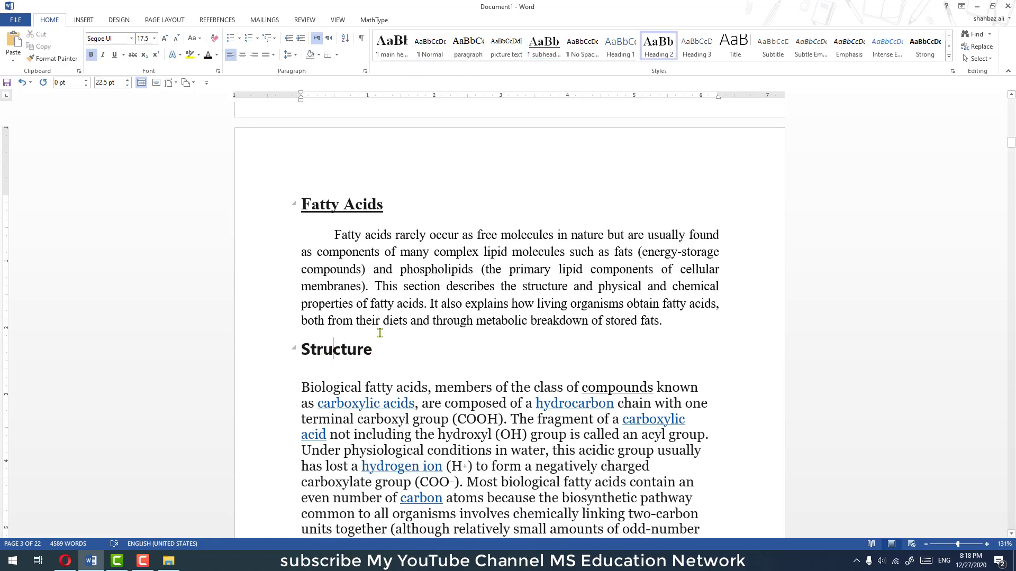
pyautogui.doubleClick(328, 352)
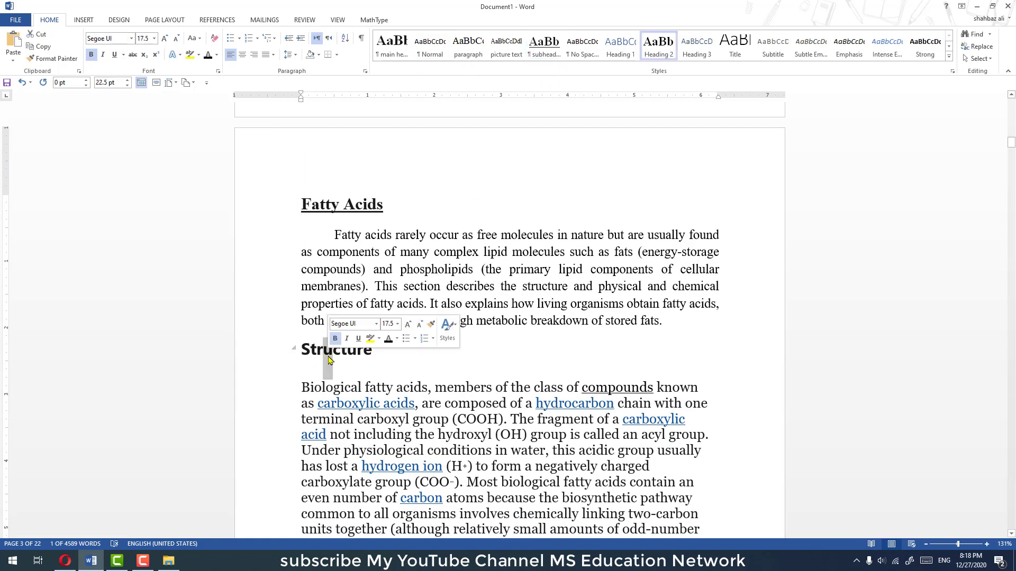
pyautogui.click(328, 356)
pyautogui.click(544, 45)
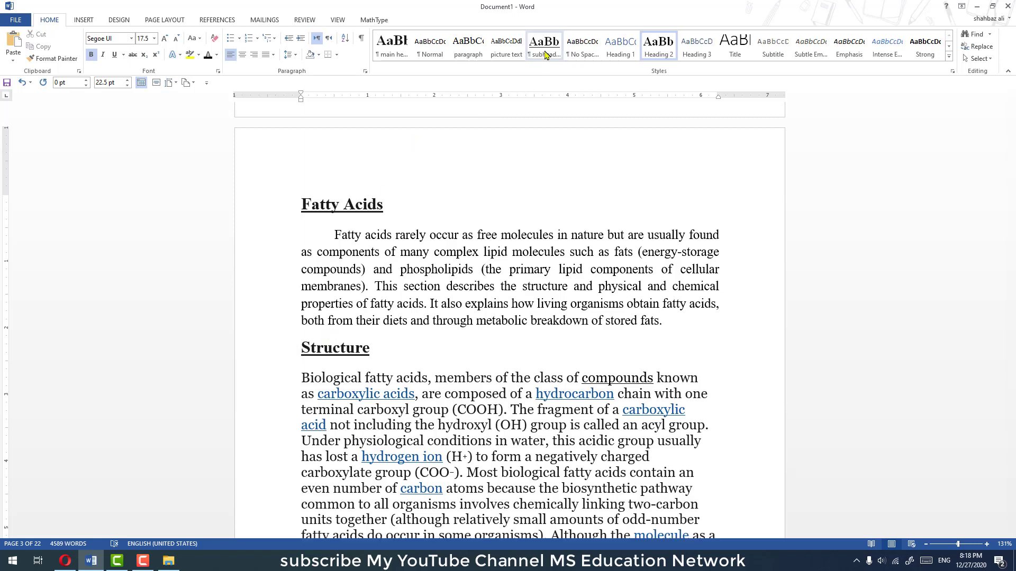
pyautogui.scroll(-3, 298, 282)
# Step: Replace the Structure paragraph with text-only content and apply the 'paragraph' style to it
pyautogui.moveTo(298, 282); pyautogui.dragTo(468, 386)
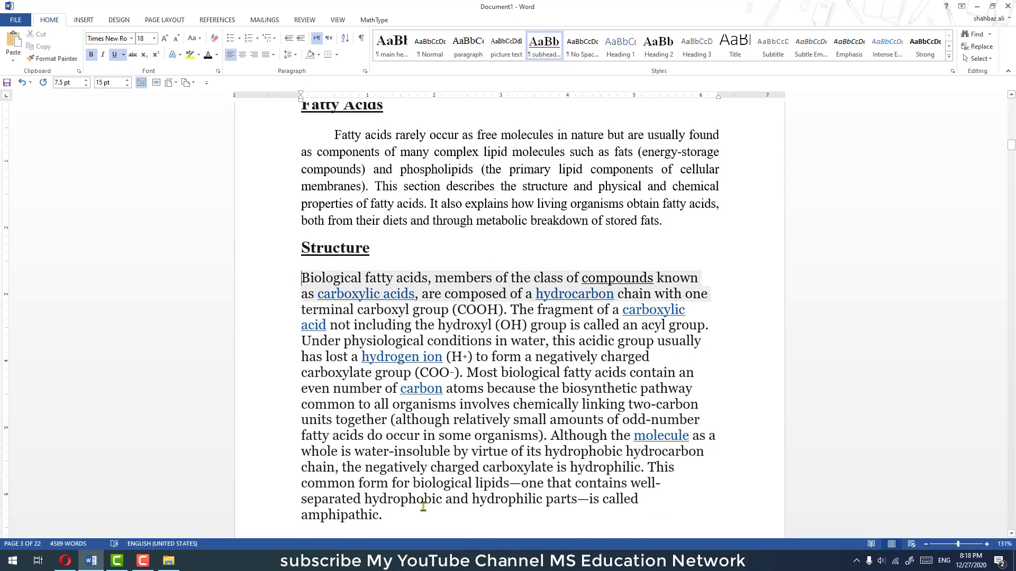
pyautogui.scroll(-5, 466, 388)
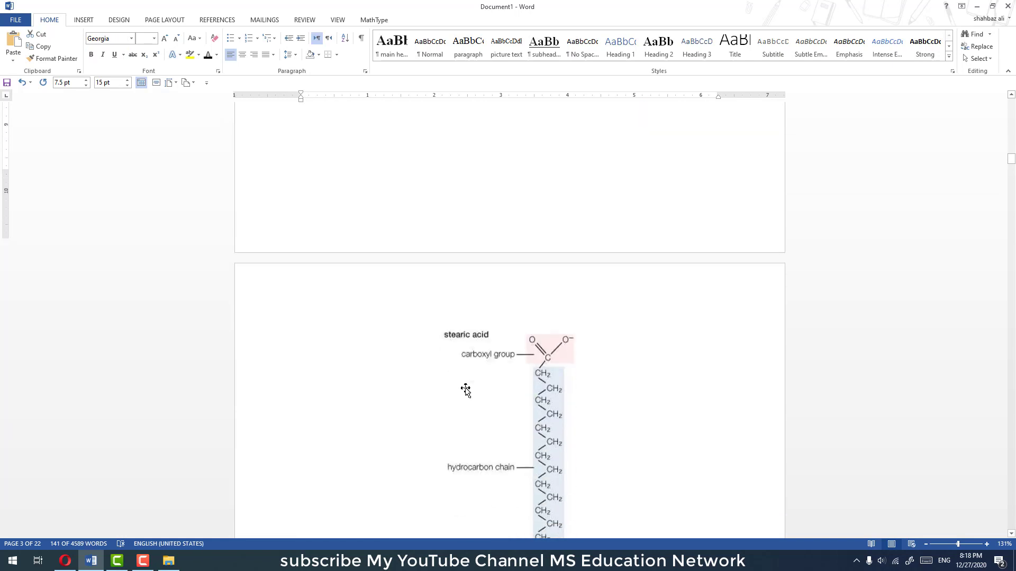
pyautogui.scroll(3, 465, 390)
pyautogui.scroll(5, 466, 390)
pyautogui.scroll(3, 466, 393)
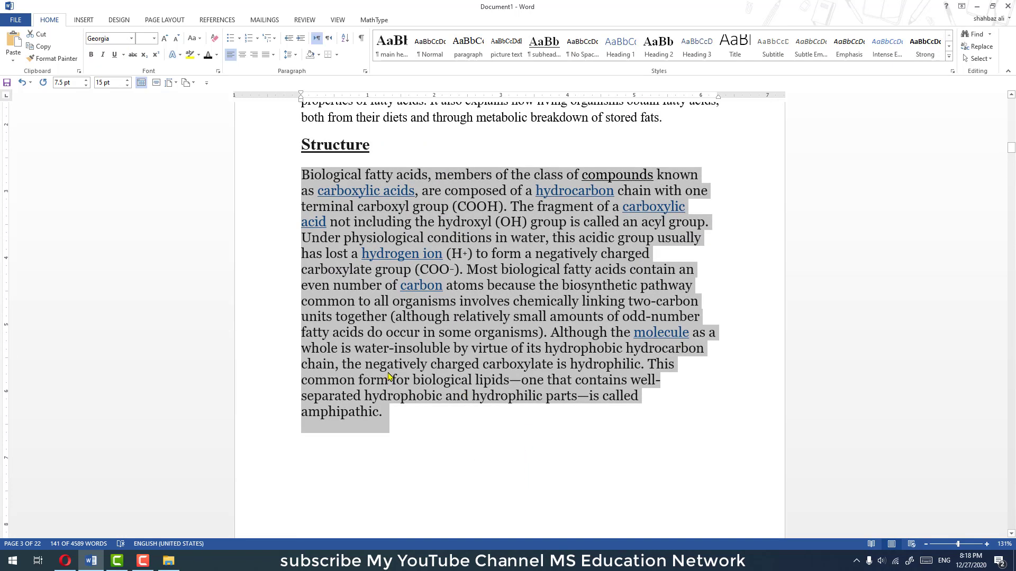
pyautogui.click(13, 57)
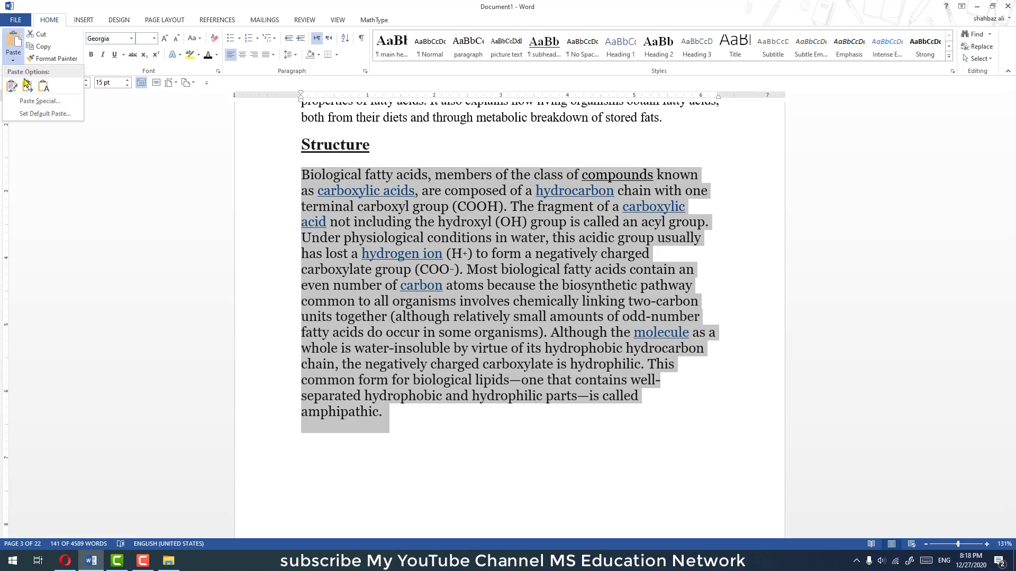
pyautogui.click(48, 91)
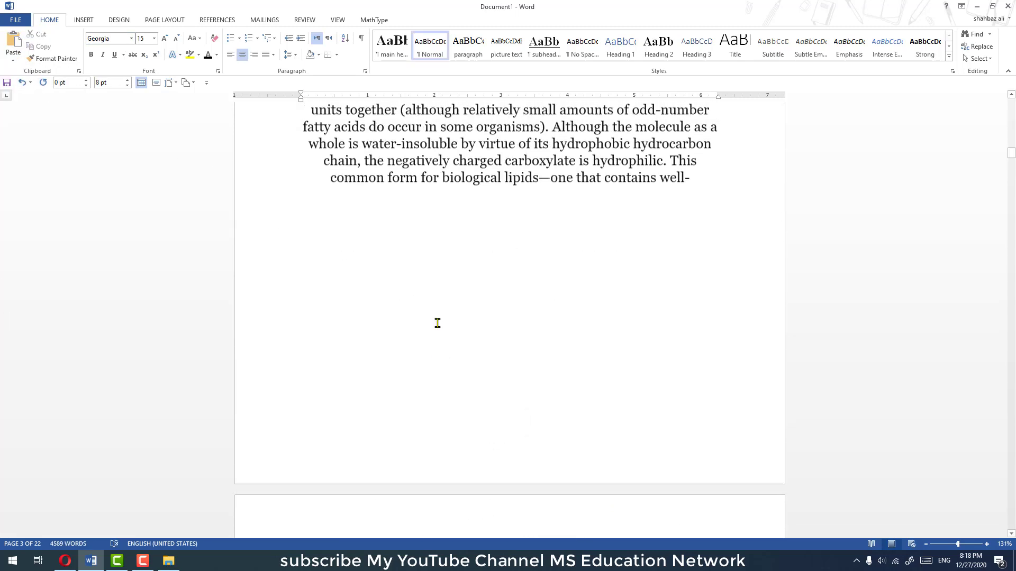
pyautogui.click(445, 292)
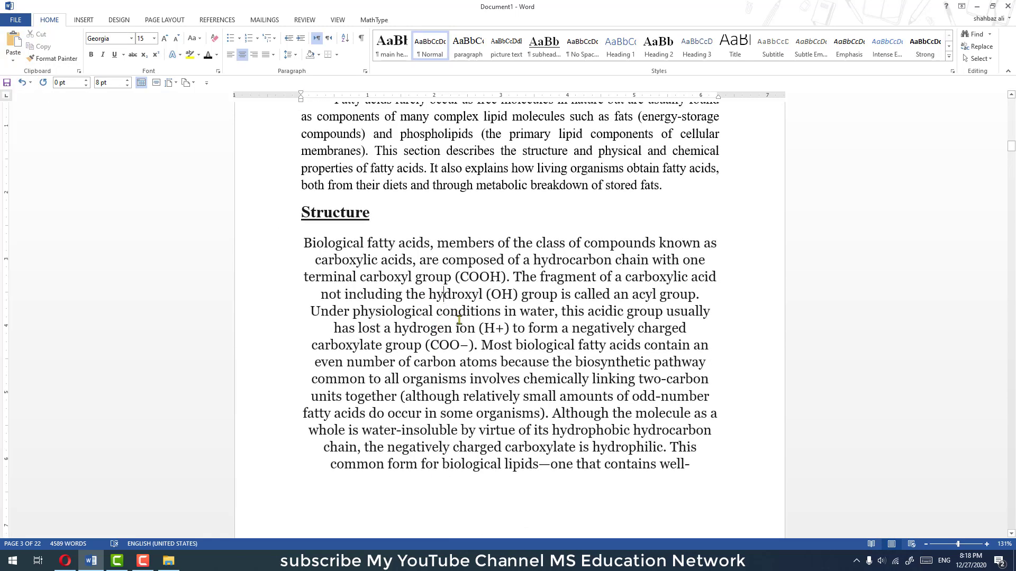
pyautogui.click(468, 45)
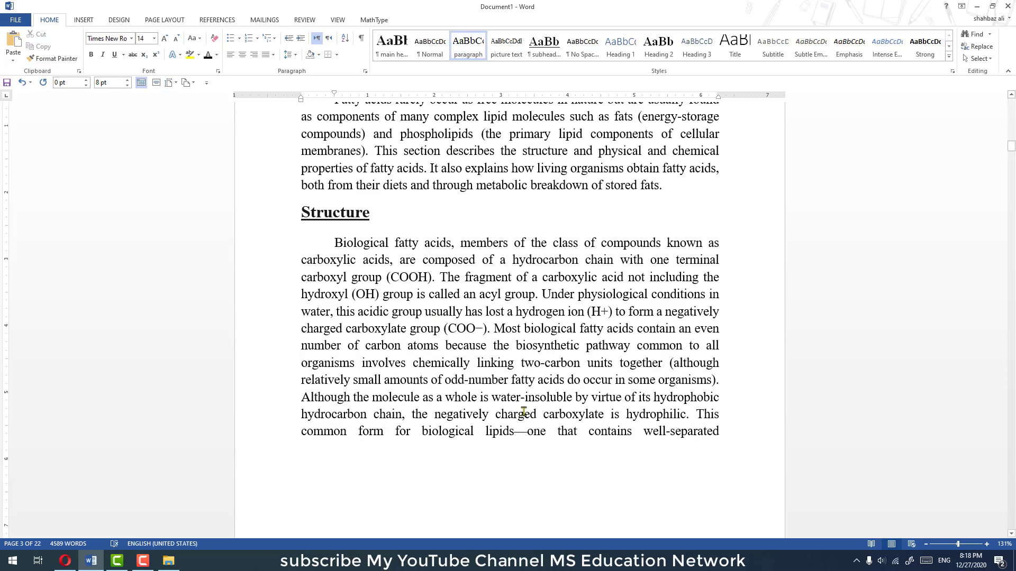
# Step: Centre the stearic acid figure on the page
pyautogui.scroll(4, 524, 412)
pyautogui.scroll(-1, 524, 412)
pyautogui.scroll(-3, 523, 412)
pyautogui.scroll(-3, 524, 412)
pyautogui.scroll(-4, 524, 412)
pyautogui.scroll(-2, 523, 412)
pyautogui.scroll(-2, 524, 411)
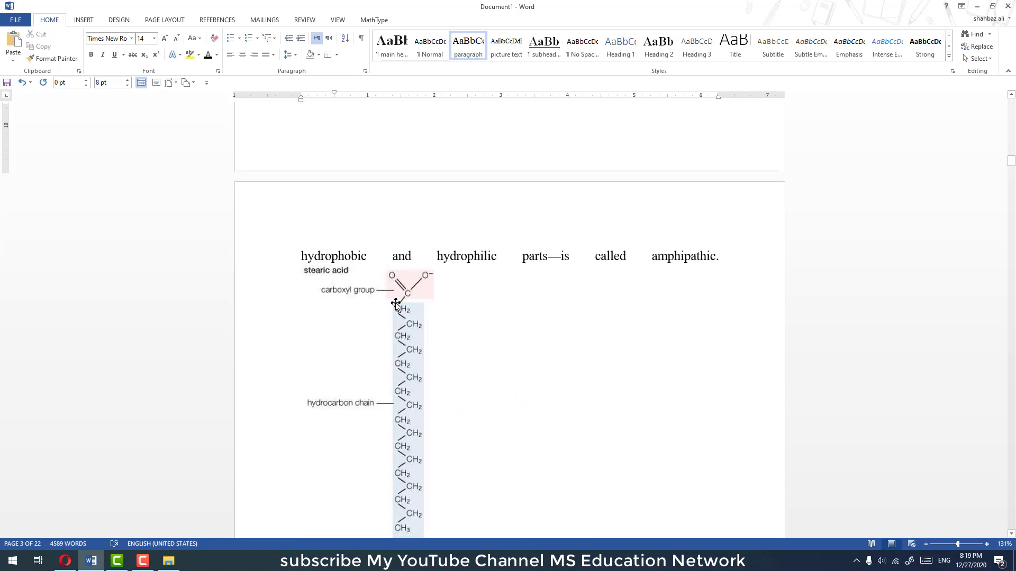
pyautogui.click(396, 304)
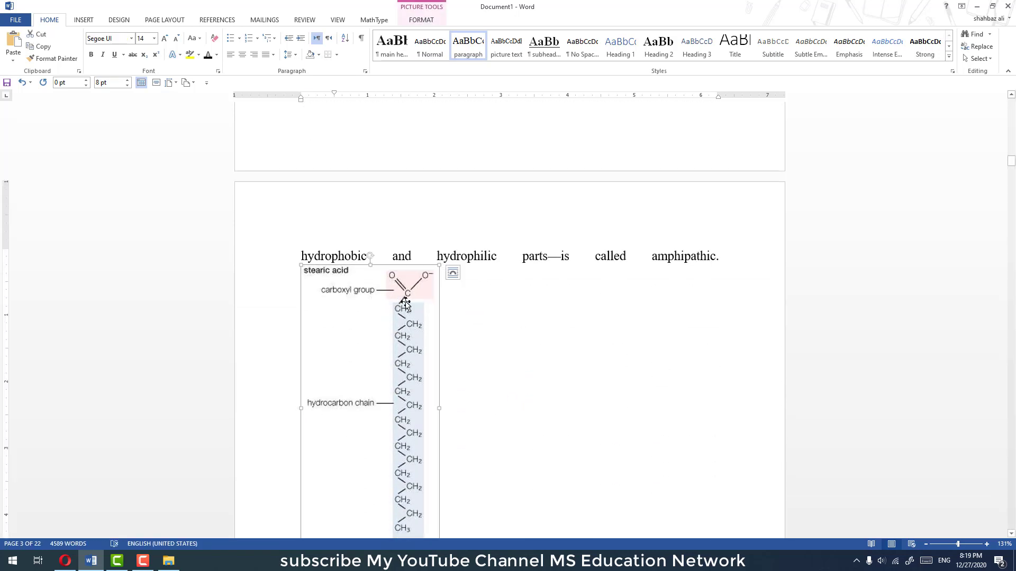
pyautogui.click(243, 56)
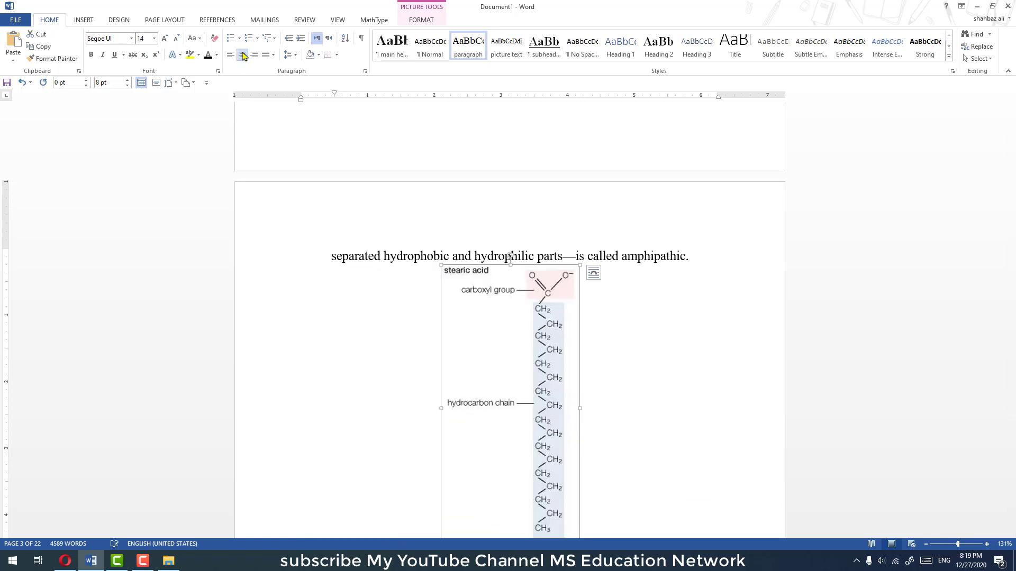
pyautogui.click(406, 260)
# Step: Show formatting marks to see where the Structure paragraph breaks across pages
pyautogui.scroll(3, 392, 297)
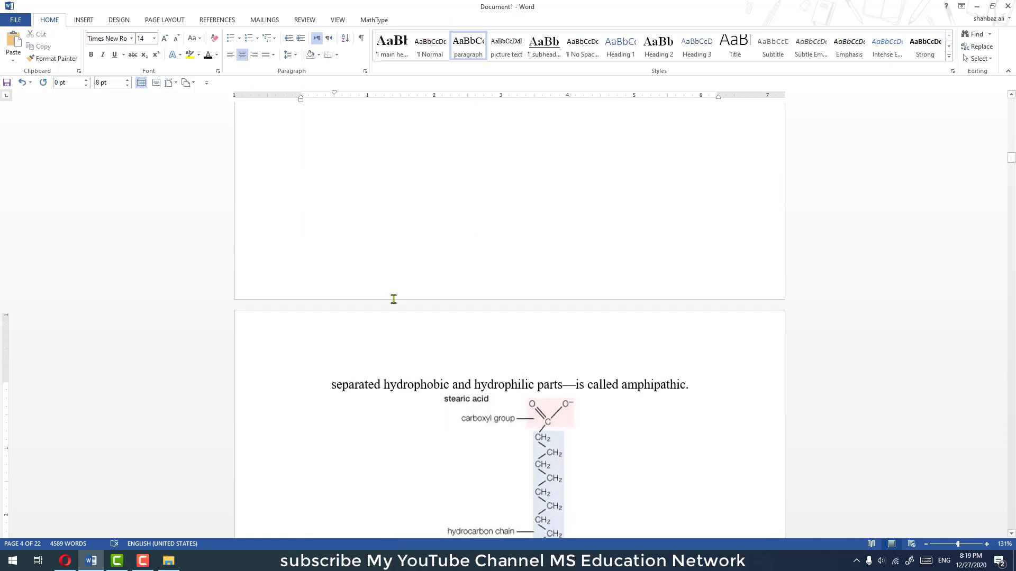
pyautogui.scroll(3, 394, 297)
pyautogui.scroll(1, 397, 297)
pyautogui.click(566, 250)
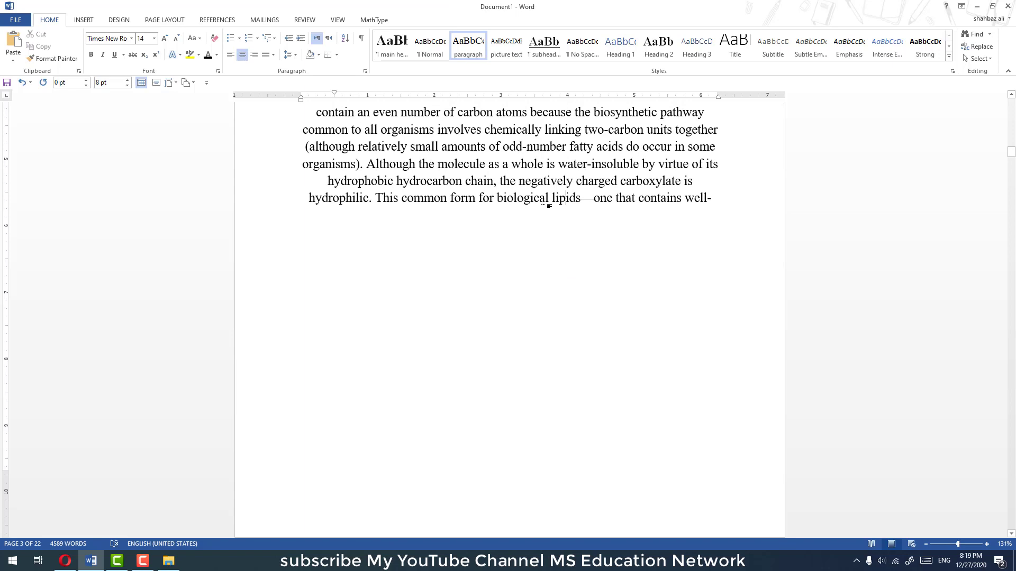
pyautogui.scroll(3, 408, 168)
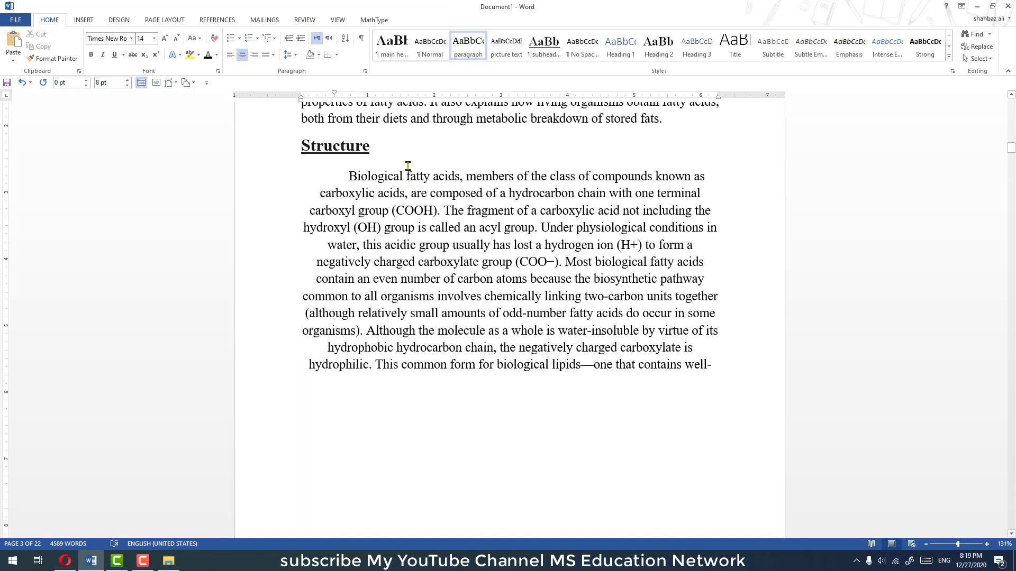
pyautogui.click(361, 38)
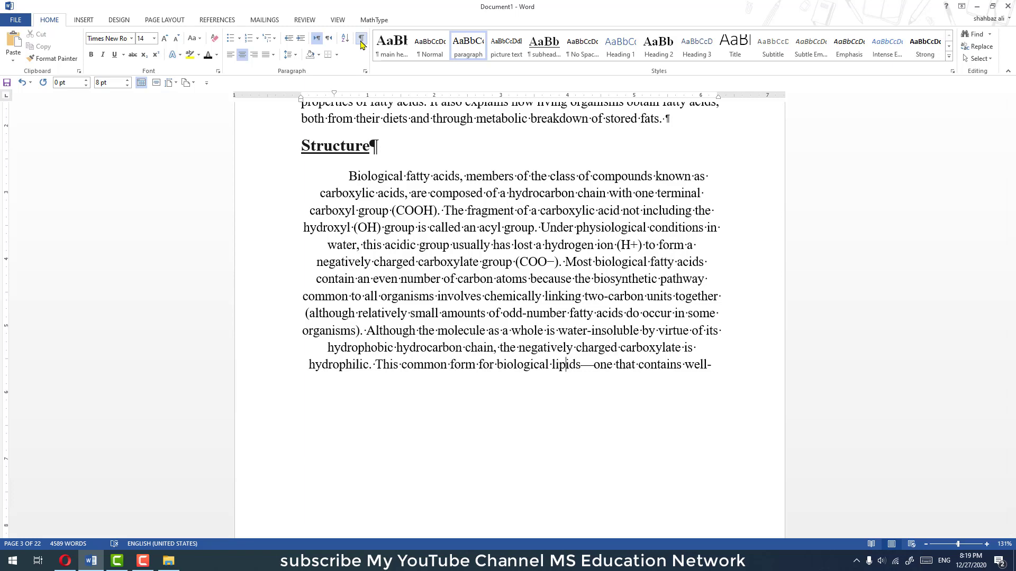
# Step: Apply the 'paragraph' style to the Structure body paragraph so it is justified
pyautogui.scroll(4, 393, 145)
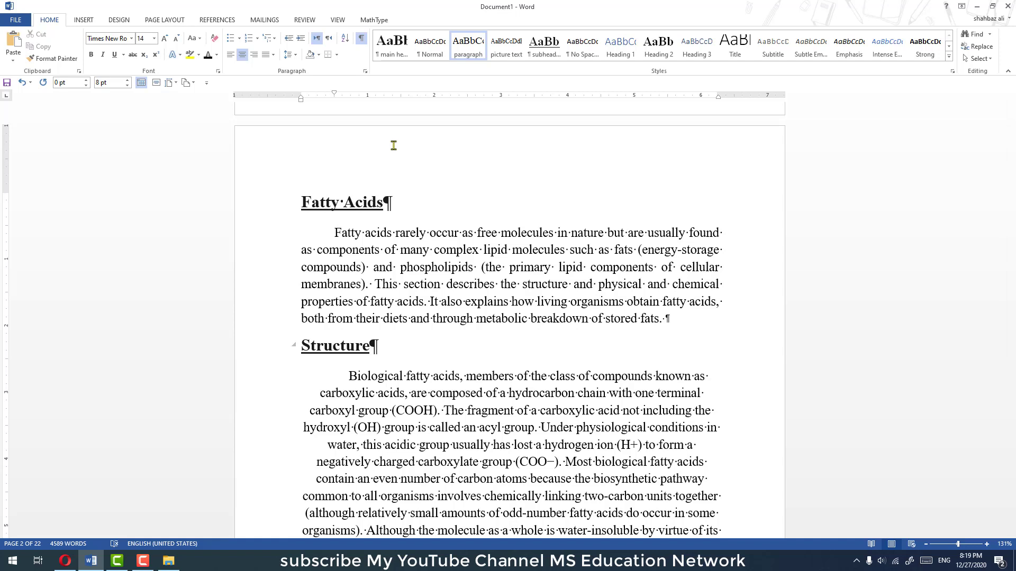
pyautogui.click(362, 38)
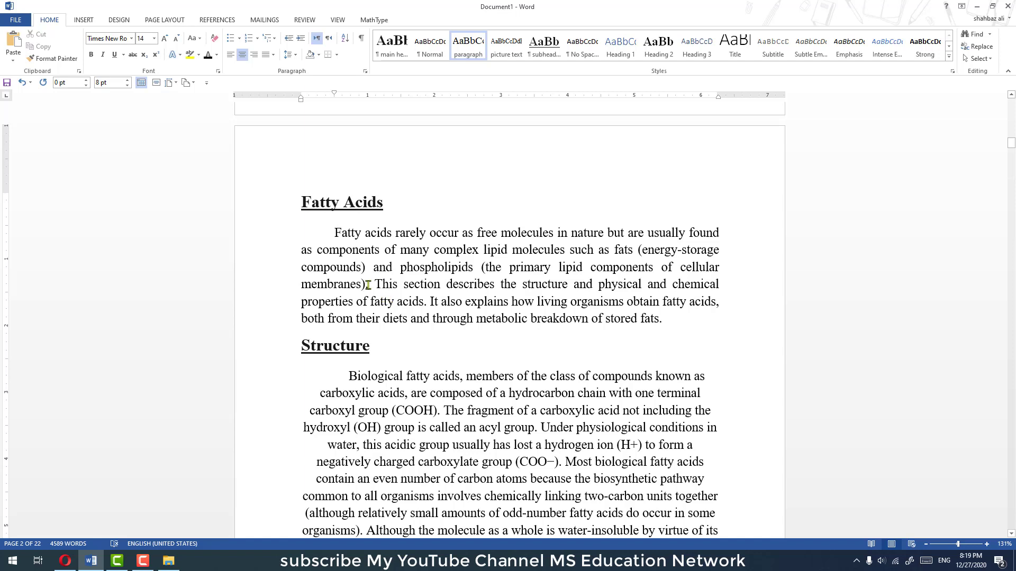
pyautogui.click(361, 39)
pyautogui.tripleClick(360, 345)
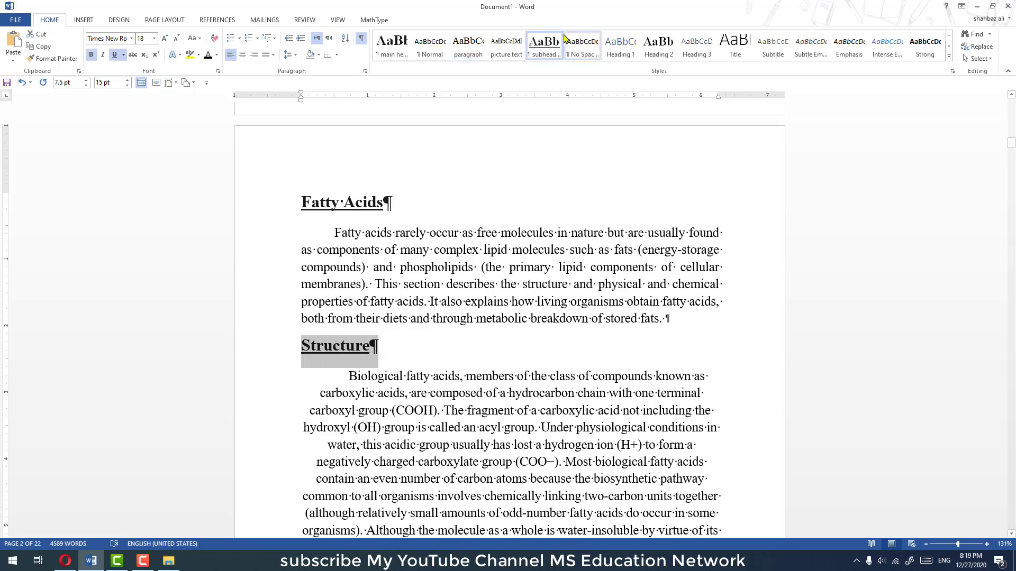
pyautogui.press('Right')
pyautogui.scroll(-3, 460, 467)
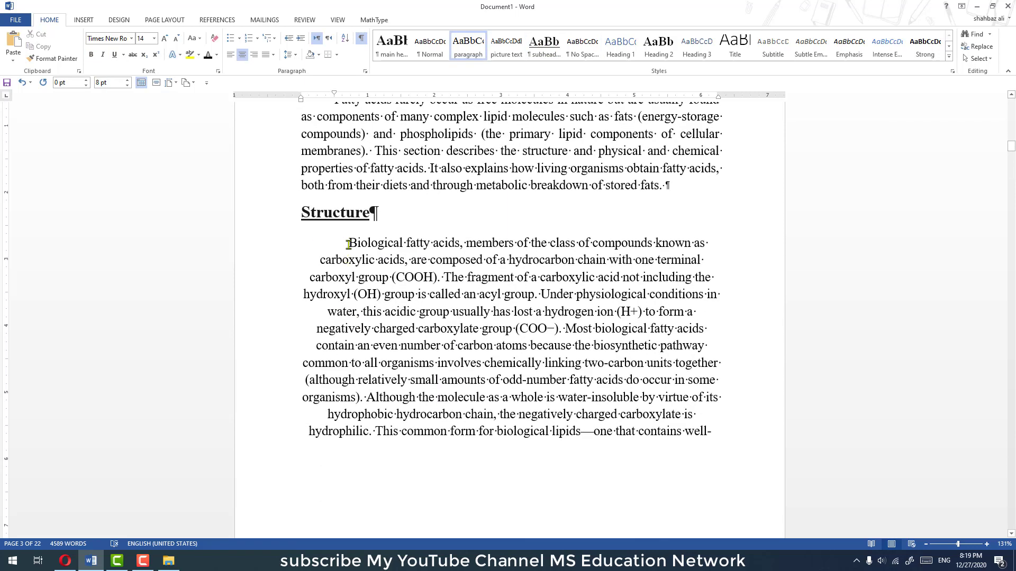
pyautogui.press('Up')
pyautogui.click(352, 242)
pyautogui.scroll(-2, 529, 339)
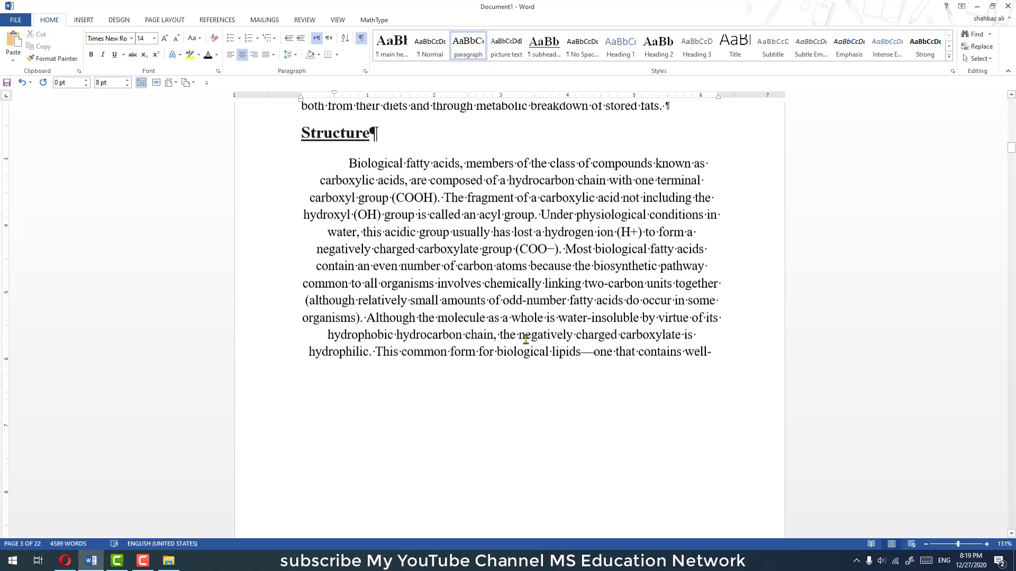
pyautogui.scroll(-3, 558, 345)
pyautogui.scroll(3, 558, 345)
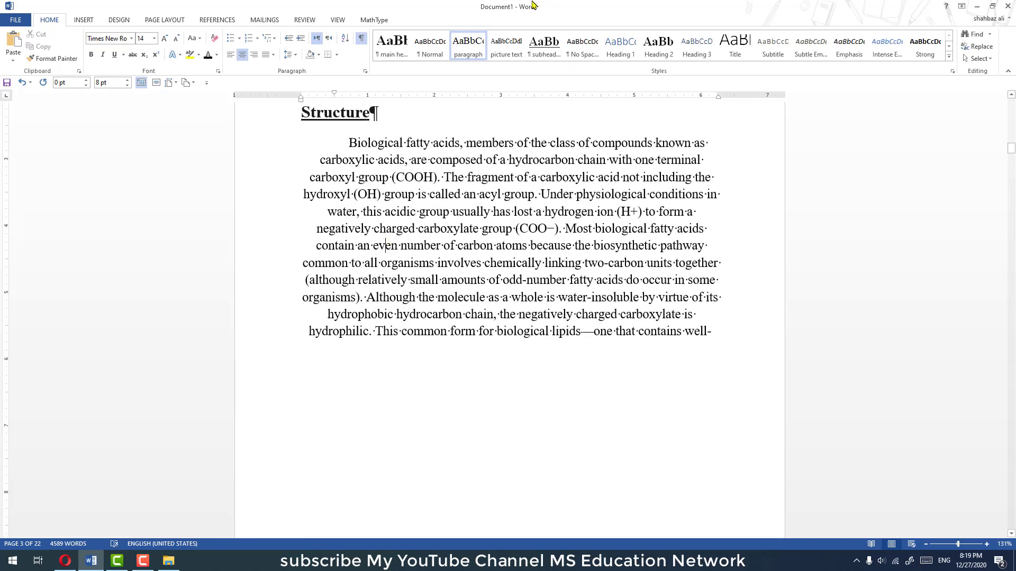
pyautogui.click(476, 52)
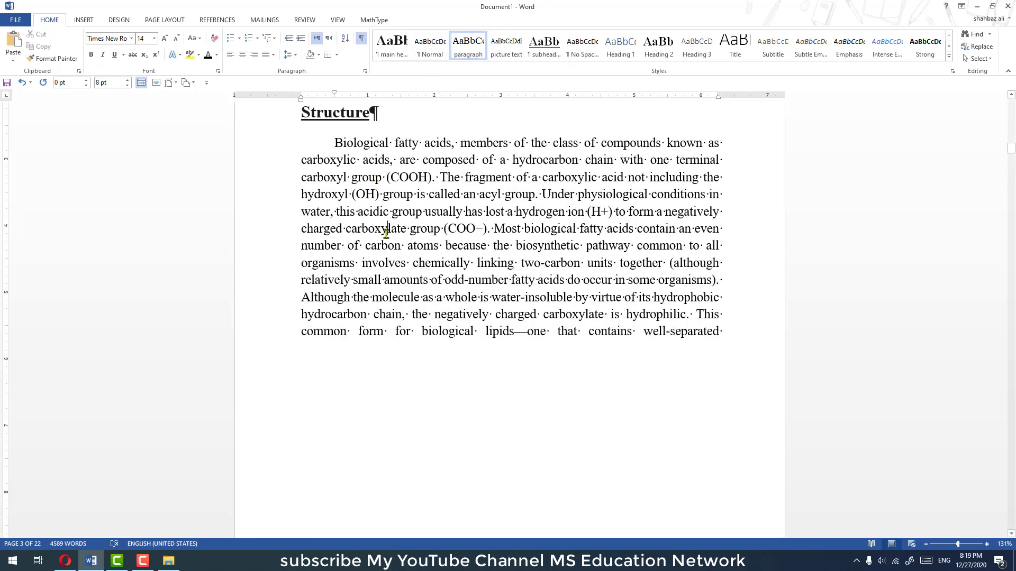
pyautogui.hotkey('ctrl', 's')
pyautogui.press('Escape')
# Step: Remove the stray tab between 'carbon' and 'atoms' in the Structure paragraph
pyautogui.keyDown('ctrl'); pyautogui.scroll(4, 387, 234); pyautogui.keyUp('ctrl')
pyautogui.keyDown('ctrl'); pyautogui.scroll(2, 361, 219); pyautogui.keyUp('ctrl')
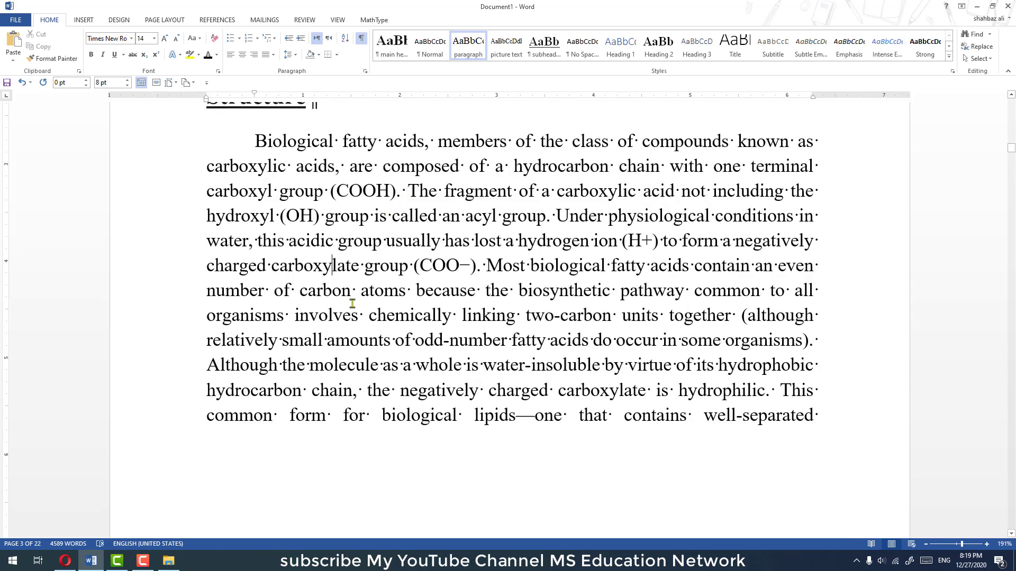
pyautogui.click(360, 313)
pyautogui.click(360, 39)
pyautogui.click(361, 39)
pyautogui.click(323, 265)
pyautogui.click(356, 298)
pyautogui.press('Tab')
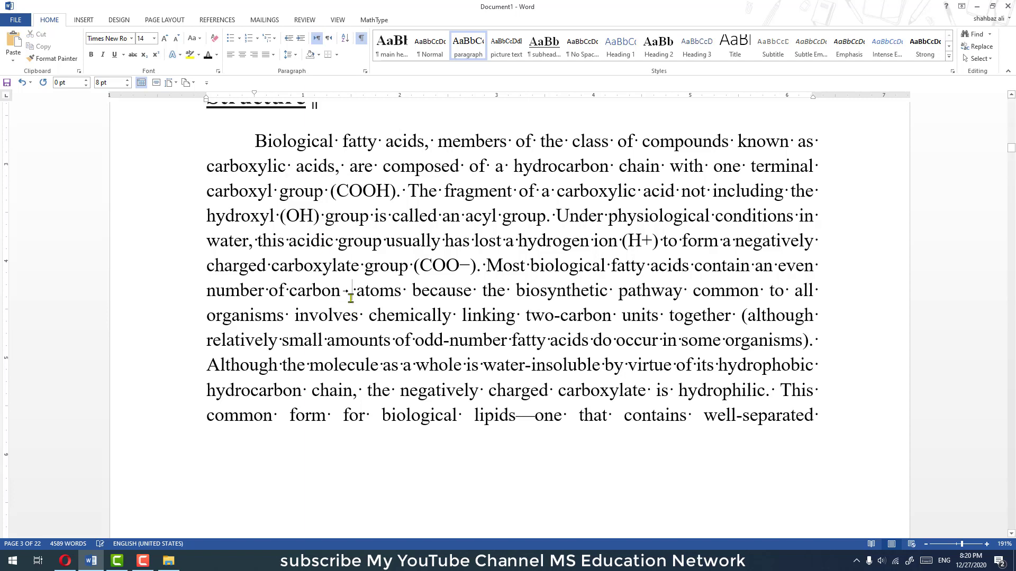
pyautogui.hotkey('shift', 'Right')
pyautogui.press('Delete')
# Step: Select the stearic acid figure below the Structure paragraph
pyautogui.scroll(-3, 365, 318)
pyautogui.scroll(-1, 365, 318)
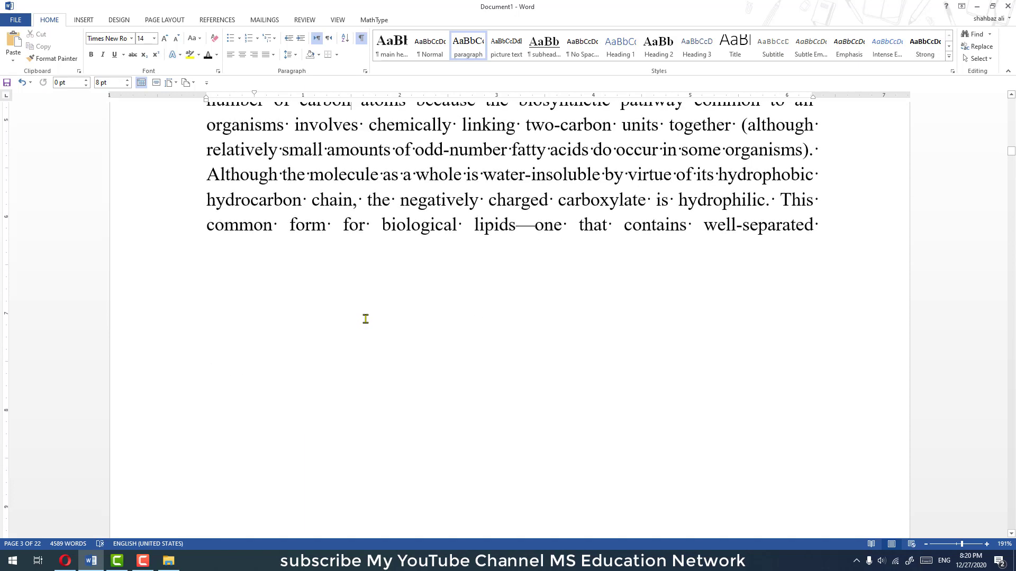
pyautogui.scroll(-5, 365, 318)
pyautogui.scroll(-5, 365, 318)
pyautogui.scroll(2, 341, 195)
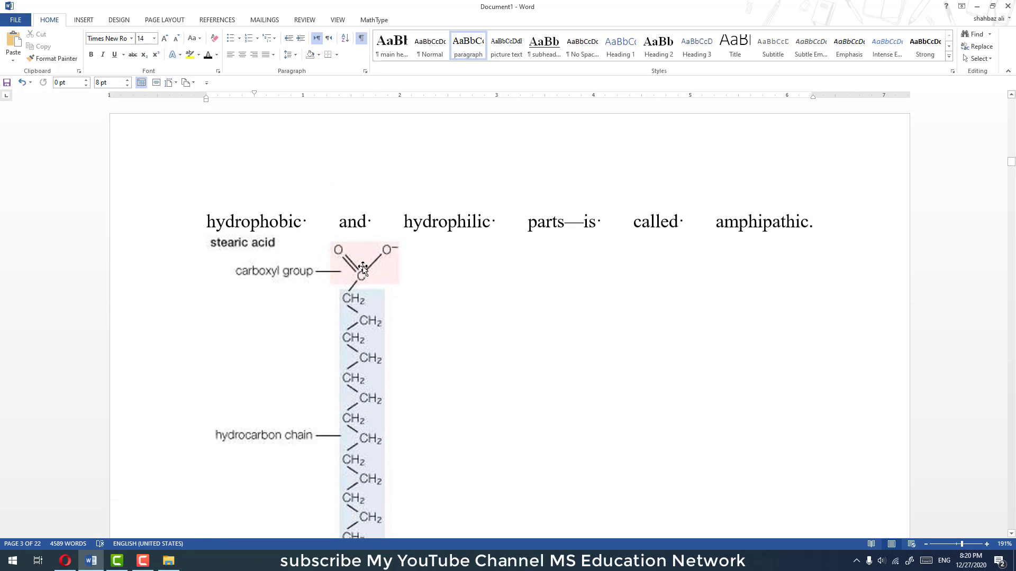
pyautogui.click(342, 196)
# Step: Center the stearic acid figure on the page
pyautogui.keyDown('ctrl'); pyautogui.scroll(-4, 370, 265); pyautogui.keyUp('ctrl')
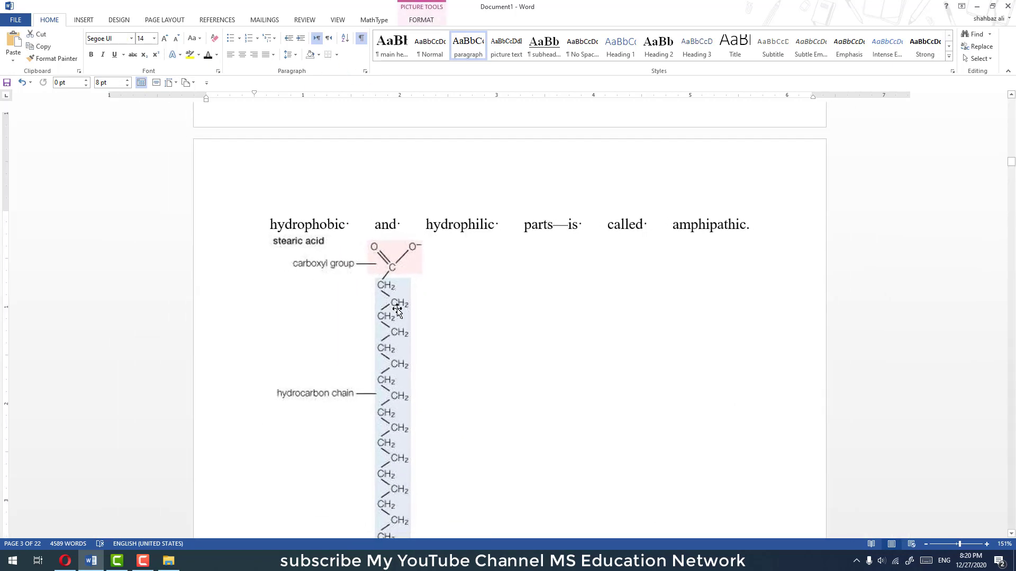
pyautogui.click(241, 55)
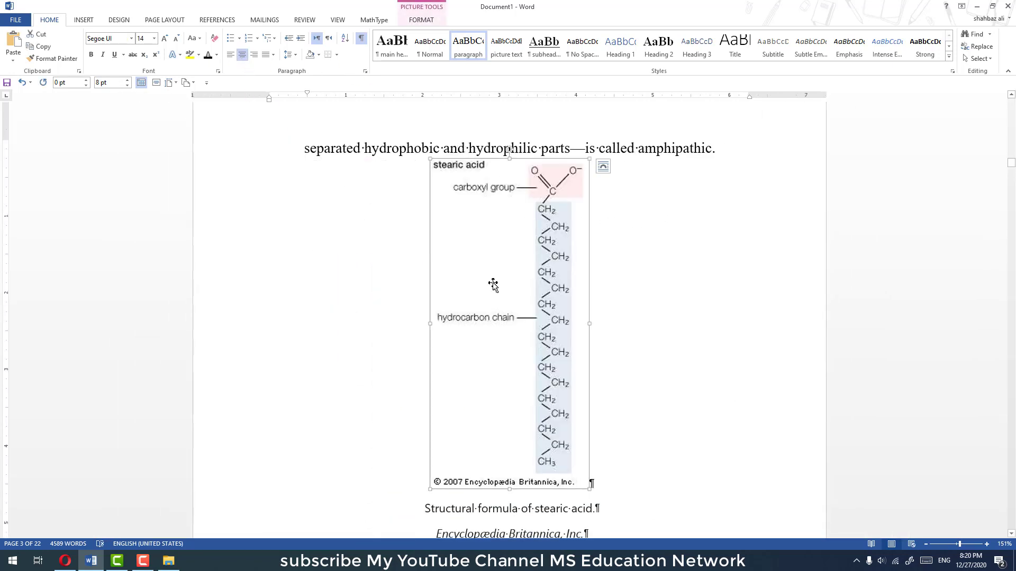
pyautogui.scroll(1, 494, 286)
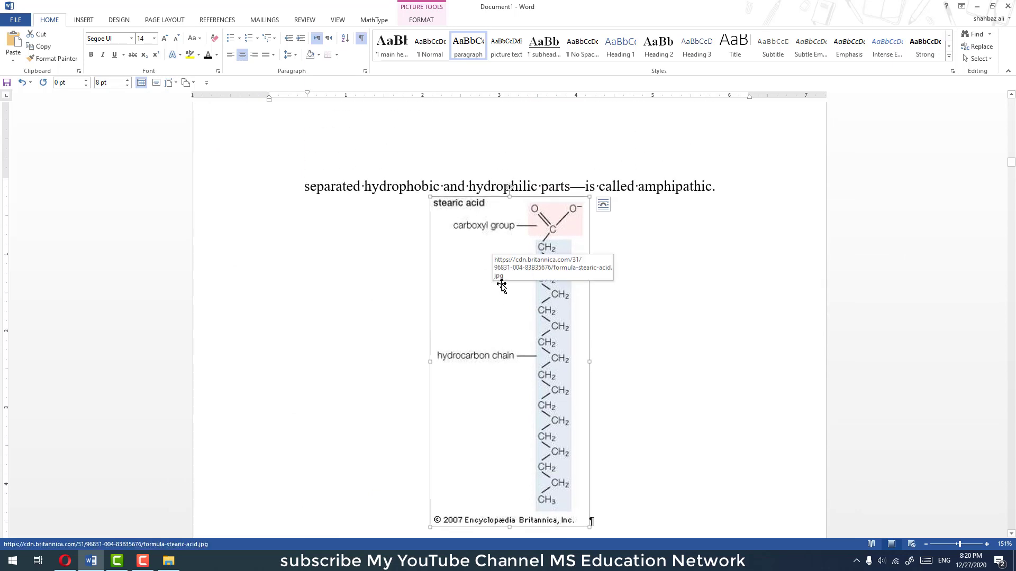
pyautogui.scroll(1, 501, 287)
pyautogui.scroll(5, 502, 286)
pyautogui.scroll(5, 502, 287)
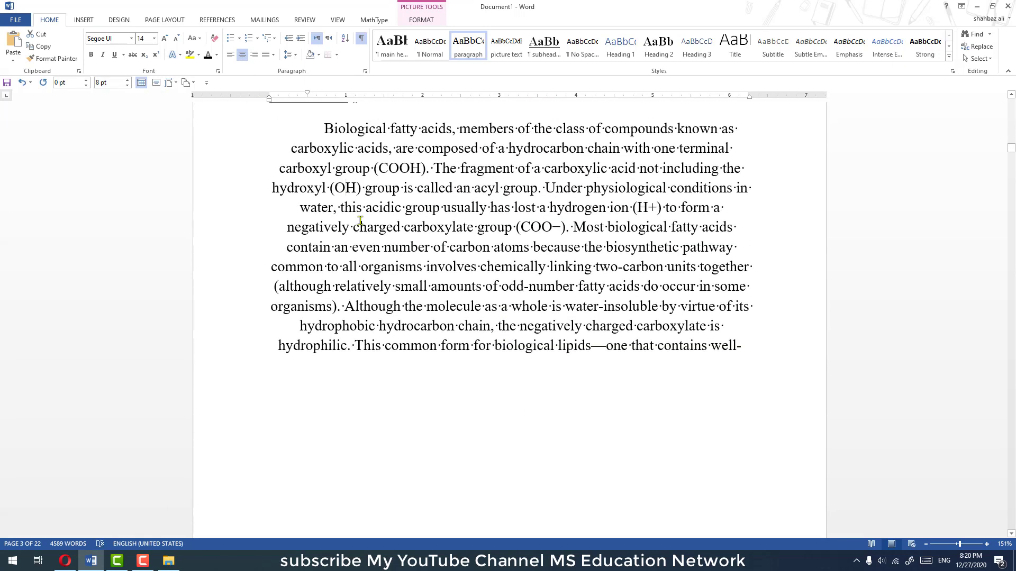
pyautogui.moveTo(334, 188); pyautogui.dragTo(395, 286)
pyautogui.click(400, 346)
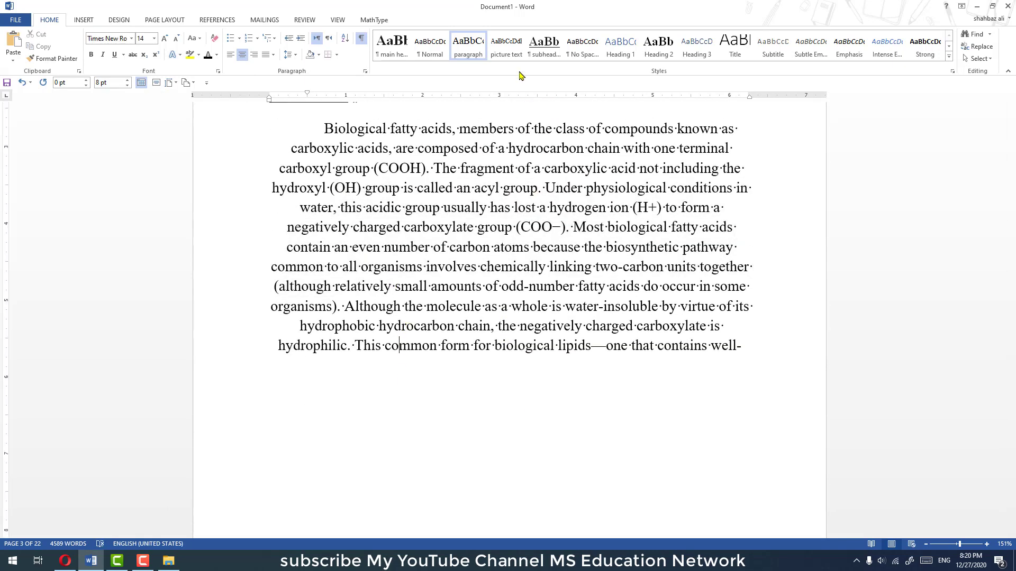
# Step: Delete the break after 'amphipathic.' to join that sentence back to the Structure paragraph
pyautogui.scroll(-4, 474, 238)
pyautogui.scroll(-5, 474, 238)
pyautogui.scroll(-2, 495, 291)
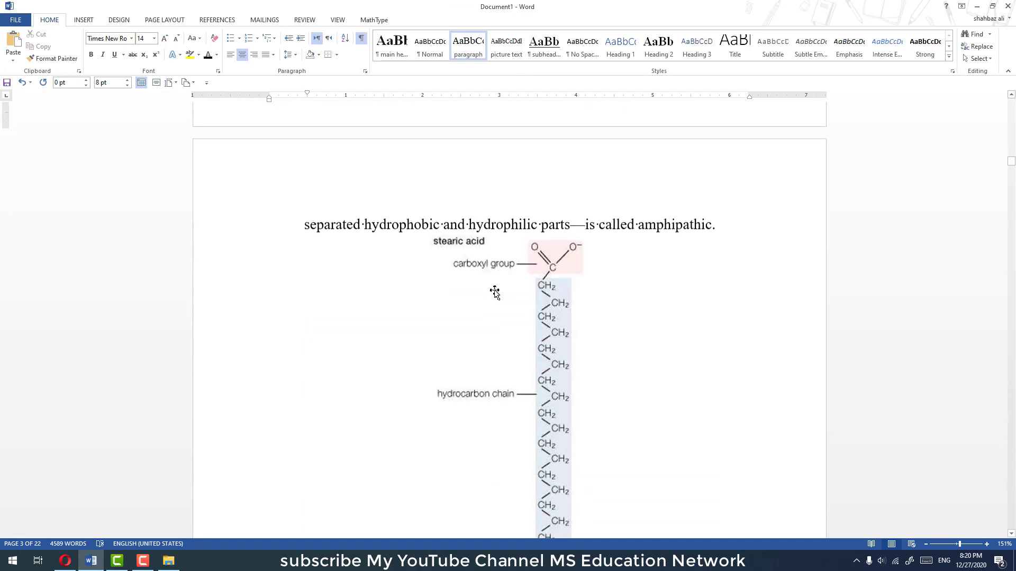
pyautogui.click(507, 239)
pyautogui.click(470, 222)
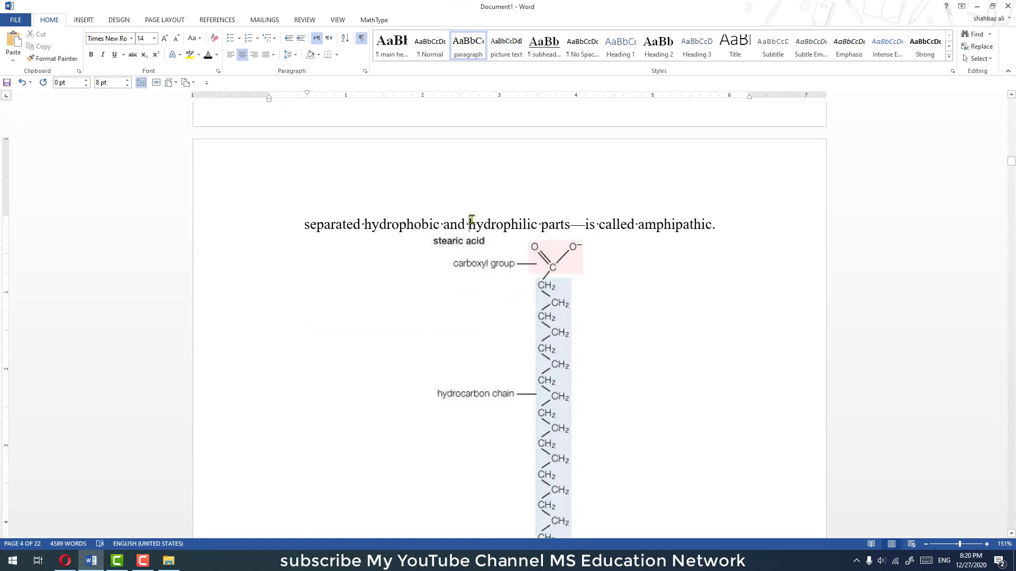
pyautogui.click(494, 268)
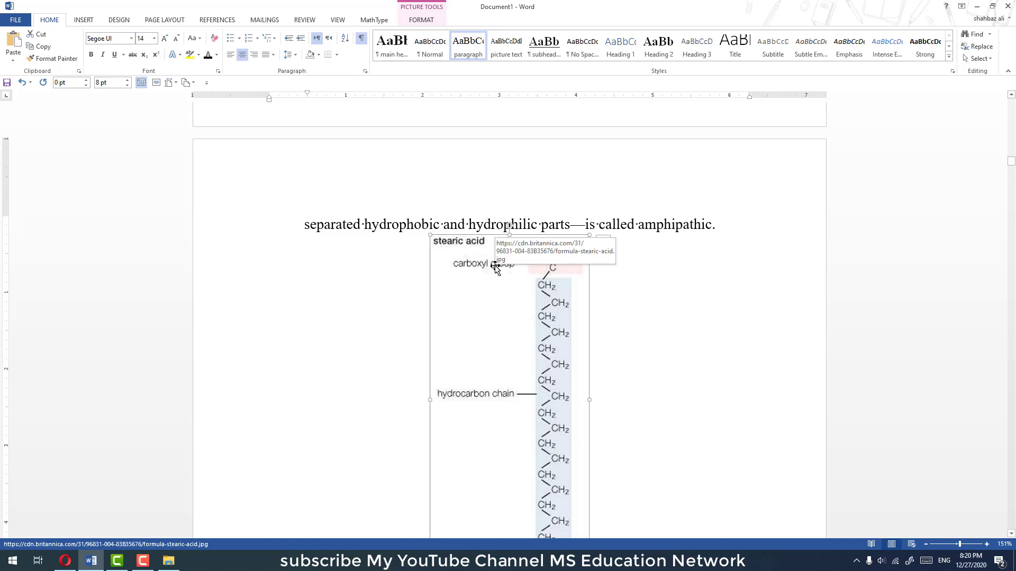
pyautogui.click(723, 232)
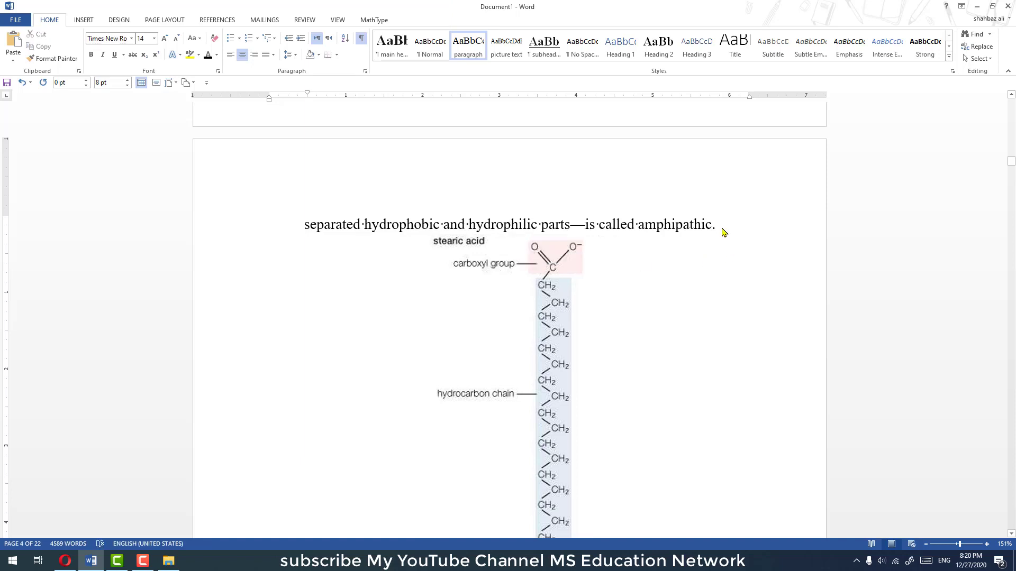
pyautogui.press('Delete')
# Step: Apply the 'paragraph' style to the rejoined Structure paragraph
pyautogui.scroll(1, 637, 219)
pyautogui.scroll(2, 396, 254)
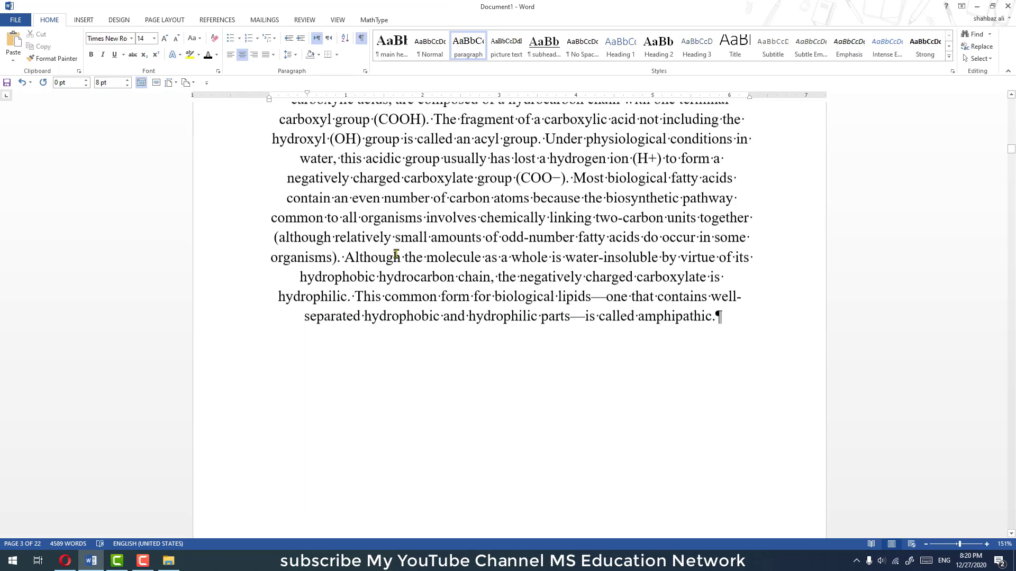
pyautogui.click(396, 254)
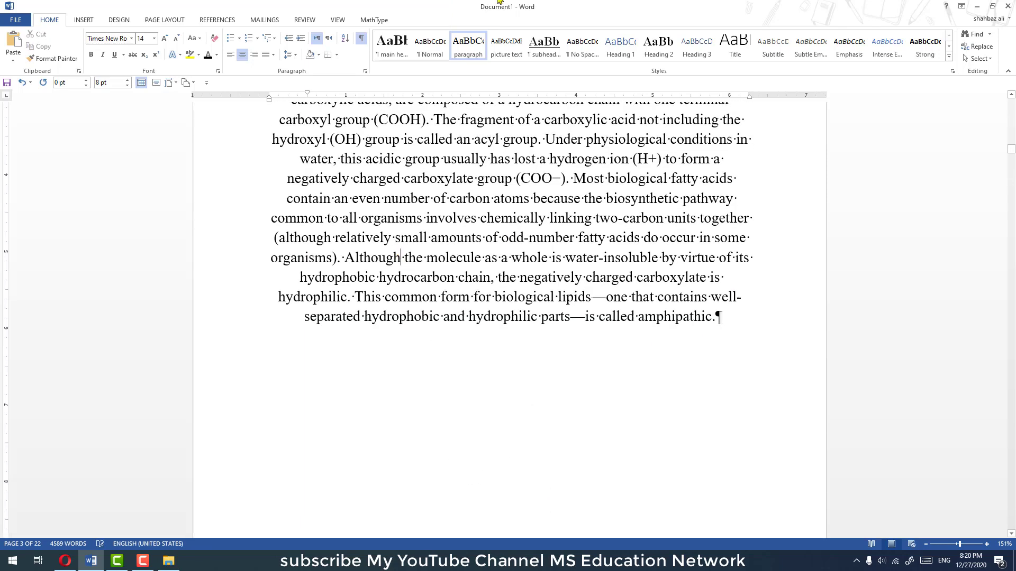
pyautogui.click(465, 53)
pyautogui.scroll(2, 447, 229)
pyautogui.scroll(1, 448, 229)
pyautogui.scroll(-5, 448, 230)
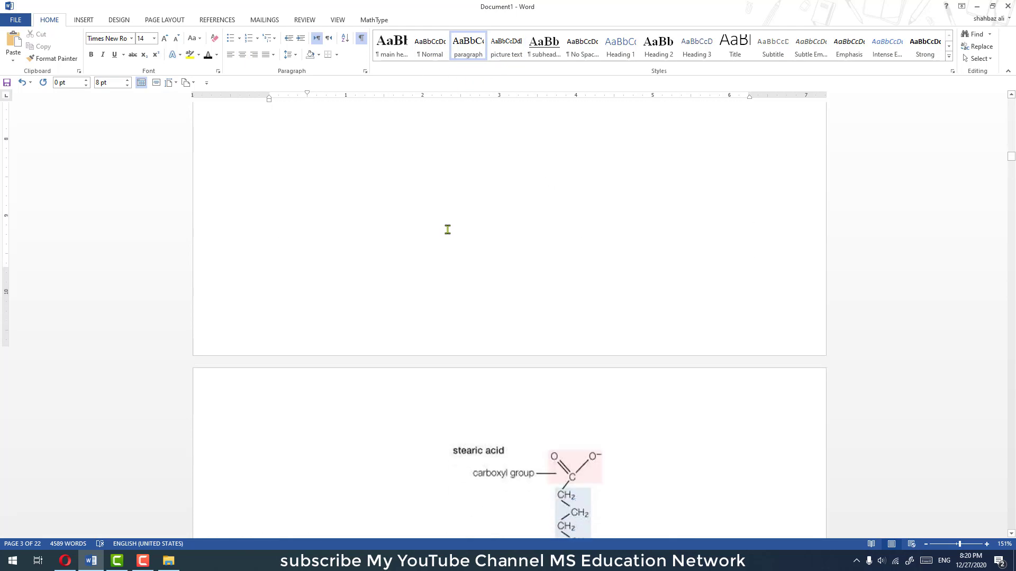
pyautogui.scroll(-5, 447, 229)
pyautogui.scroll(-8, 448, 229)
pyautogui.scroll(1, 448, 229)
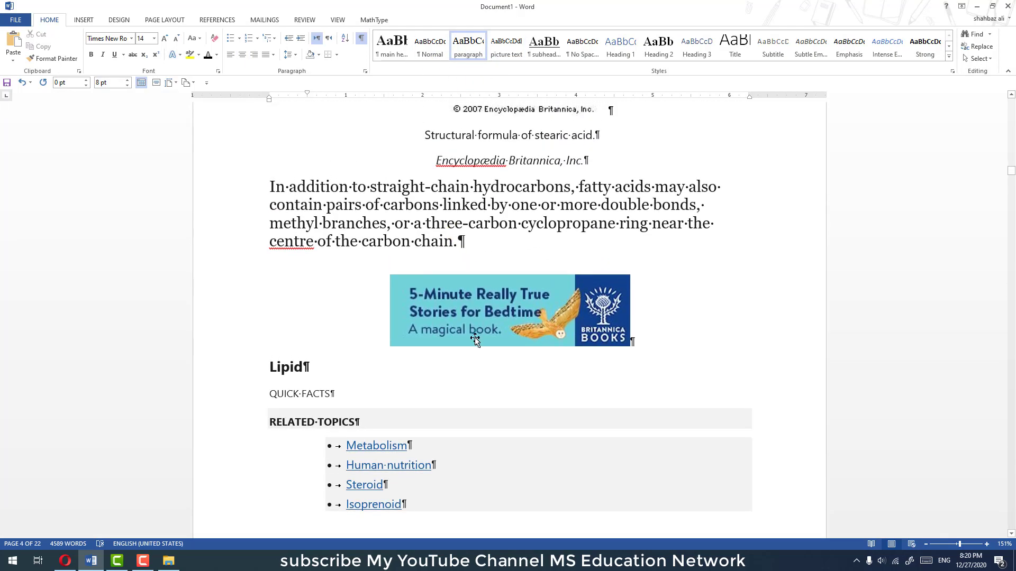
# Step: Delete the Britannica books advertisement image
pyautogui.click(467, 315)
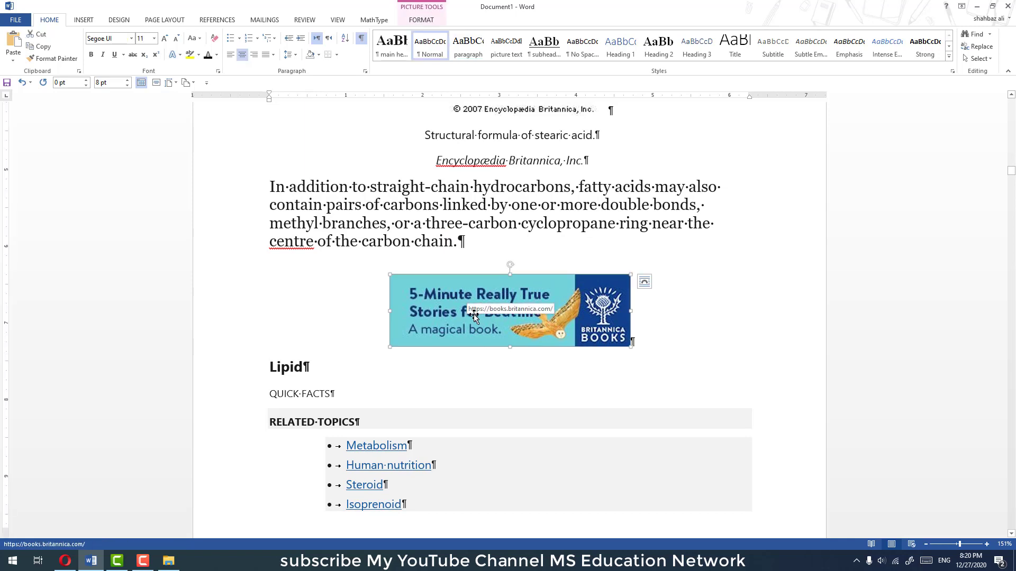
pyautogui.press('Delete')
pyautogui.scroll(-3, 474, 313)
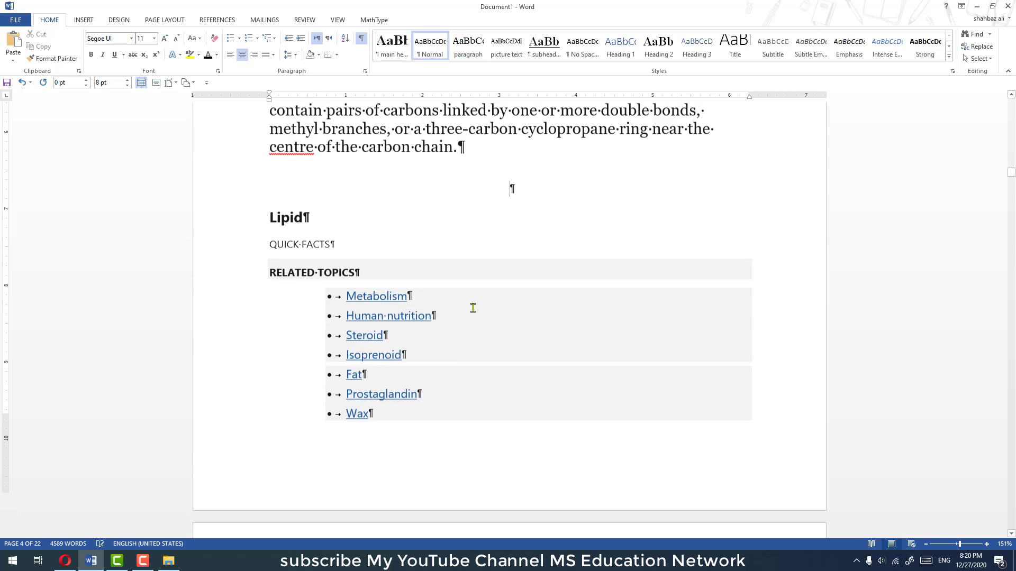
pyautogui.scroll(5, 474, 313)
pyautogui.scroll(-1, 474, 312)
pyautogui.moveTo(313, 315); pyautogui.dragTo(370, 507)
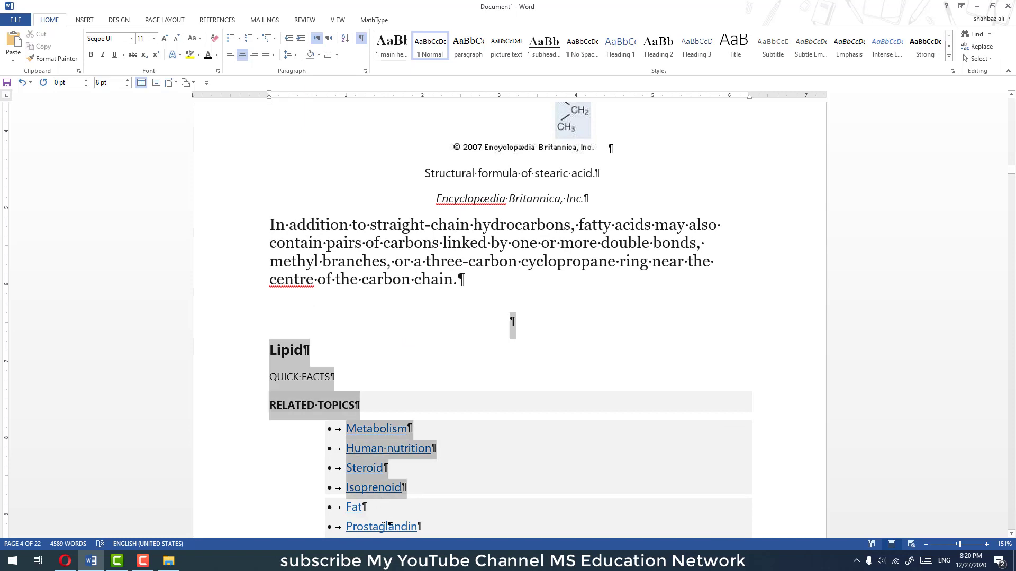
pyautogui.click(355, 339)
# Step: Apply the 'picture text' style to the stearic acid caption
pyautogui.scroll(4, 355, 339)
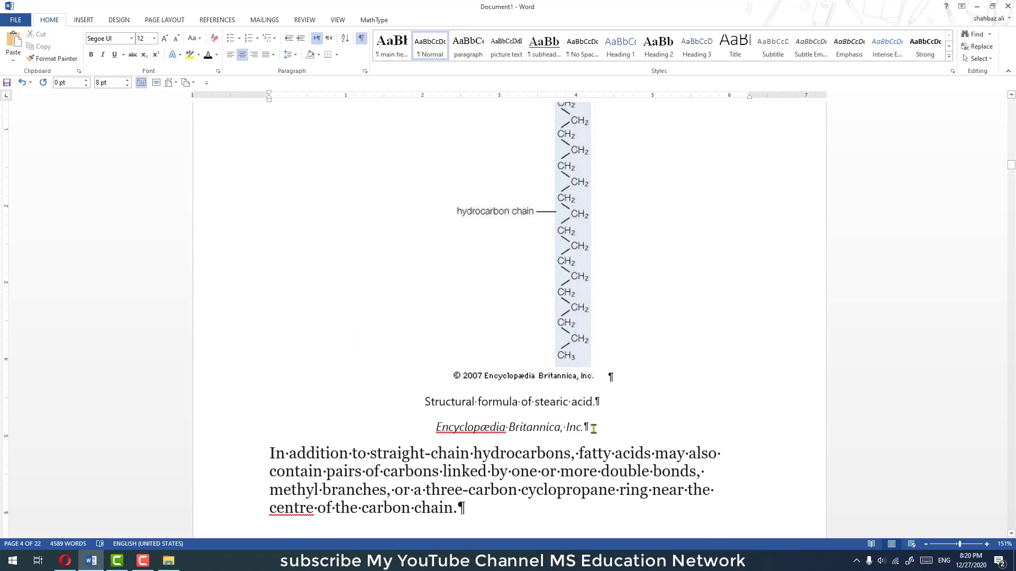
pyautogui.moveTo(588, 428)
pyautogui.mouseDown()
pyautogui.moveTo(483, 390)
pyautogui.moveTo(423, 401)
pyautogui.mouseUp()
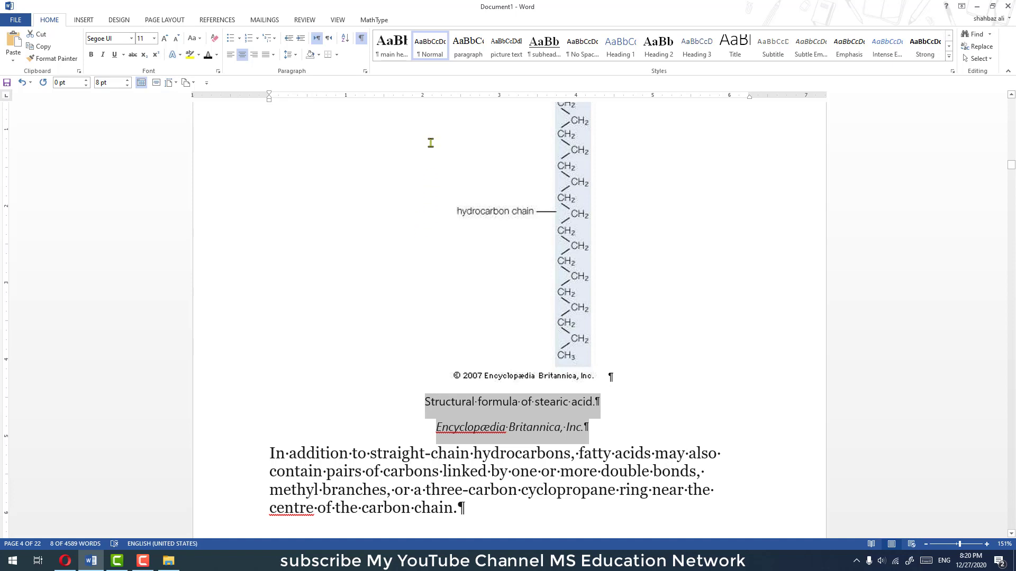
pyautogui.click(507, 45)
# Step: Apply the 'paragraph' style to the 'In addition to straight-chain hydrocarbons…' paragraph
pyautogui.click(468, 440)
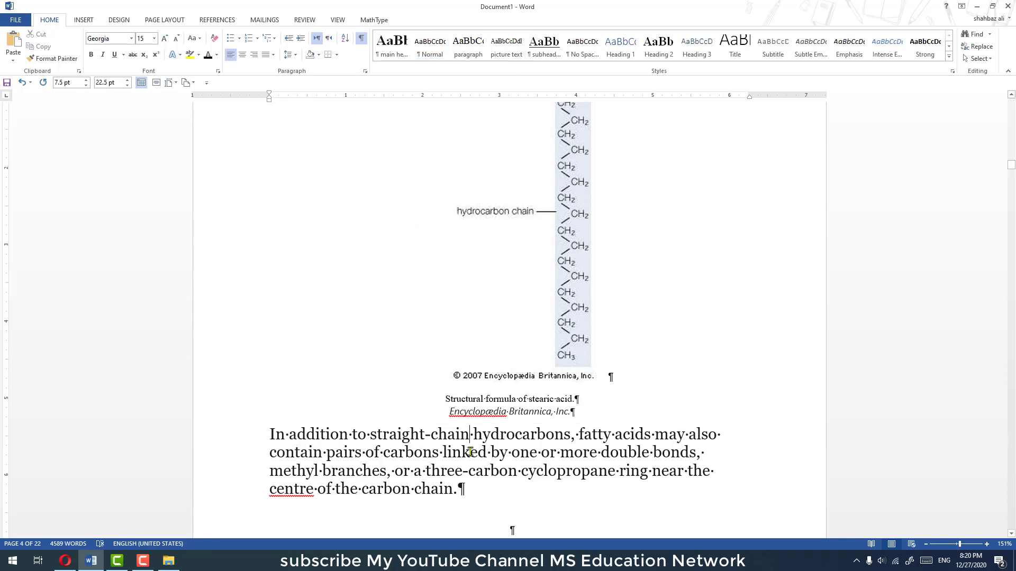
pyautogui.scroll(-3, 470, 452)
pyautogui.tripleClick(301, 376)
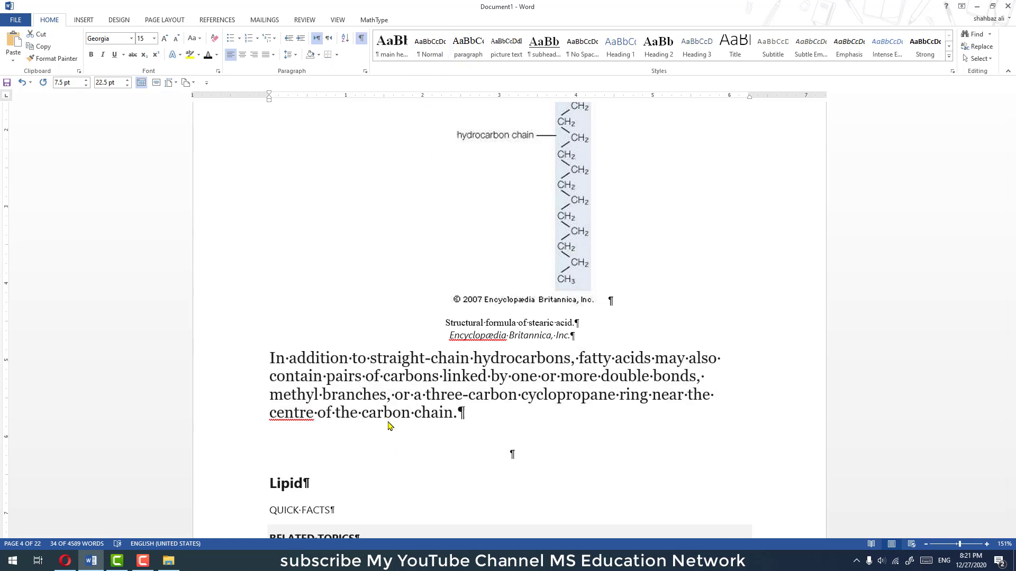
pyautogui.click(468, 45)
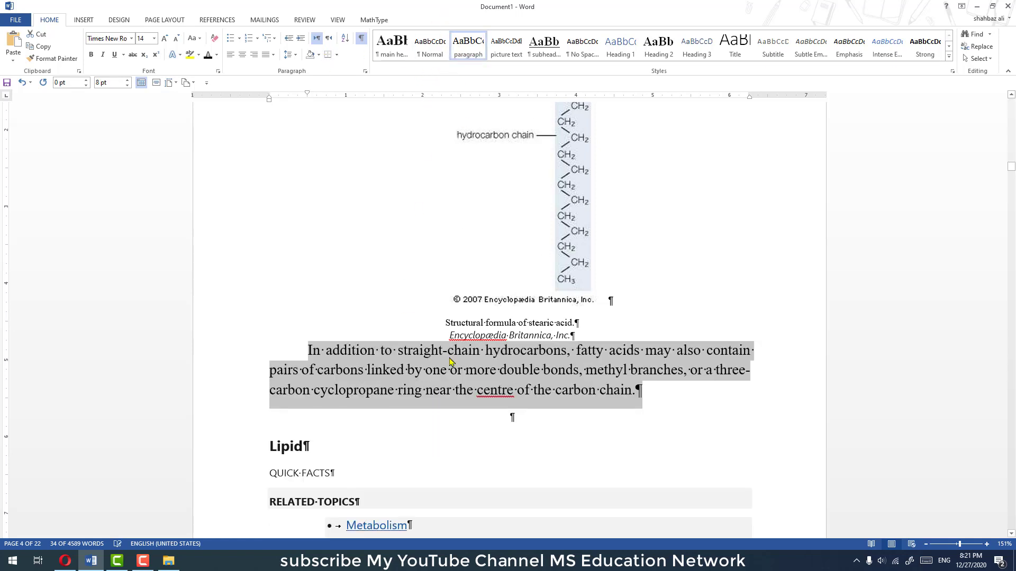
pyautogui.scroll(-3, 446, 407)
pyautogui.scroll(-2, 410, 398)
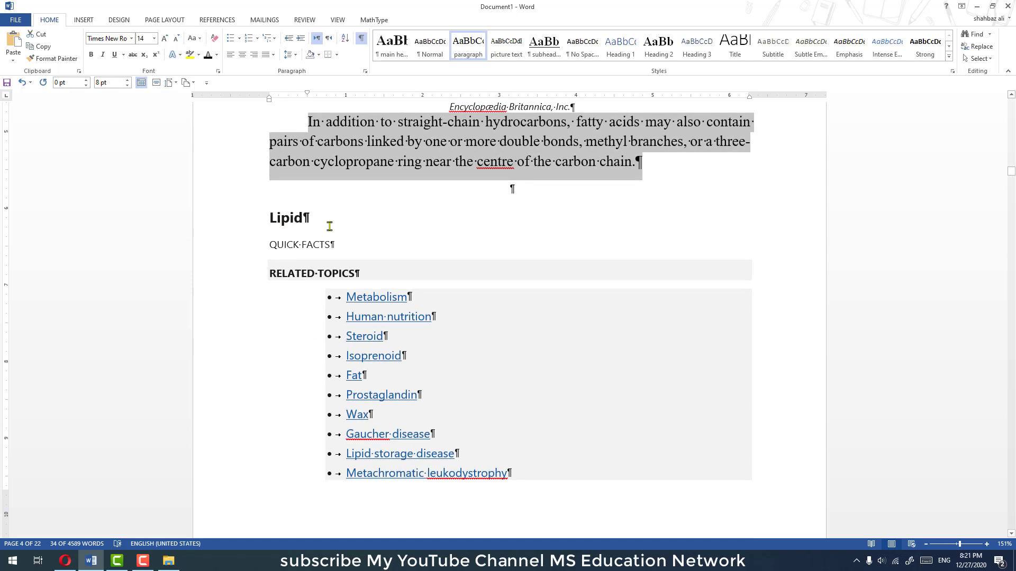
pyautogui.click(253, 218)
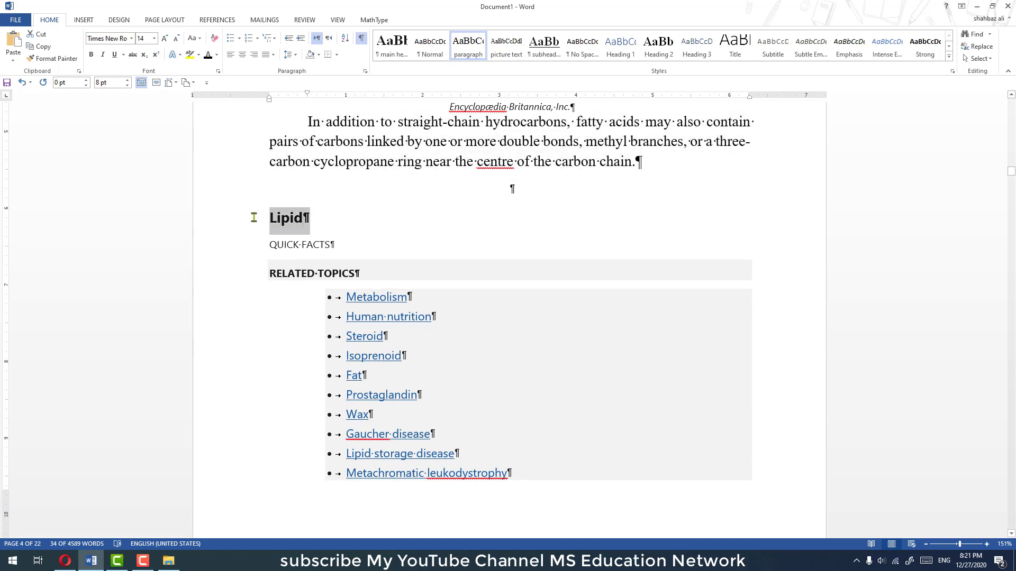
# Step: Give 'Lipid' the subhead style and delete the QUICK FACTS line
pyautogui.click(535, 49)
pyautogui.scroll(-1, 335, 206)
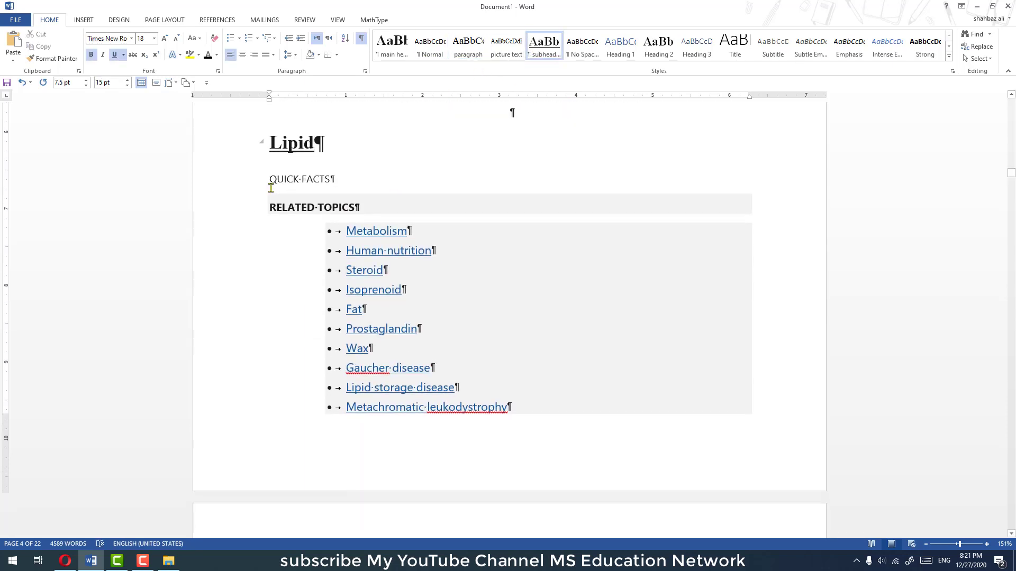
pyautogui.moveTo(269, 182); pyautogui.dragTo(341, 179)
pyautogui.press('Delete')
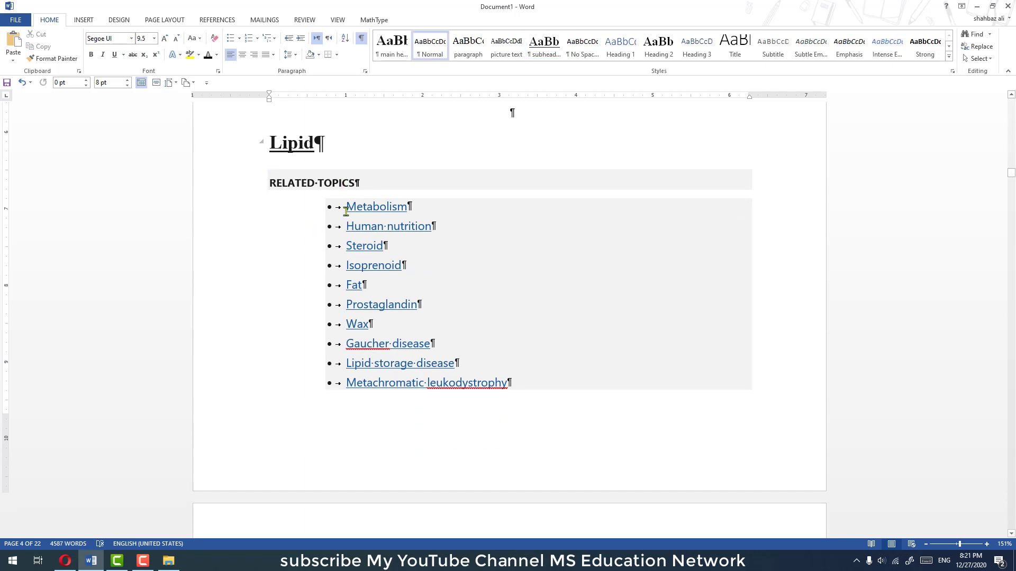
# Step: Turn off the Show/Hide ¶ formatting marks
pyautogui.click(362, 39)
pyautogui.click(362, 39)
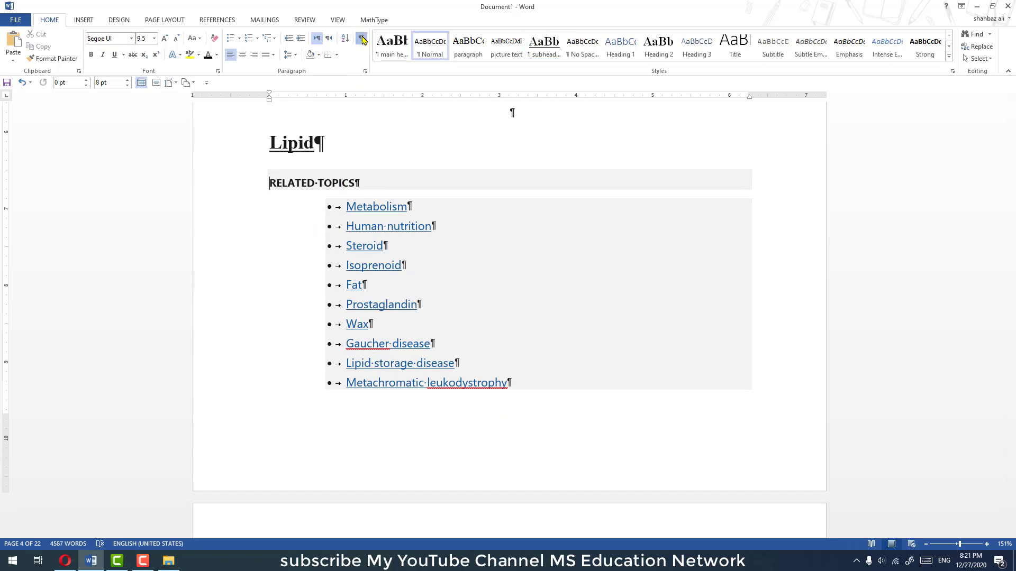
pyautogui.click(362, 39)
pyautogui.click(362, 39)
pyautogui.click(362, 39)
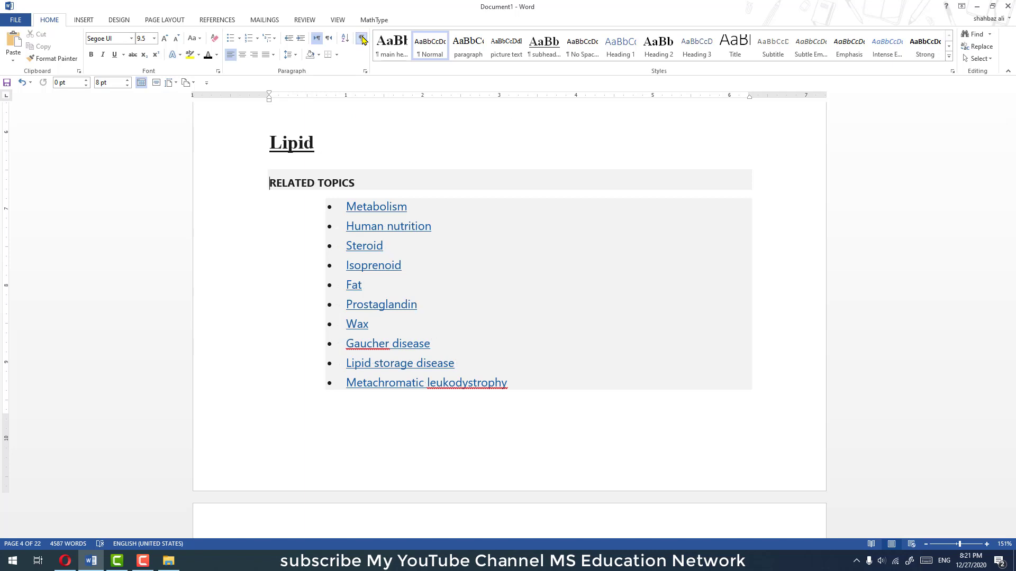
pyautogui.click(361, 40)
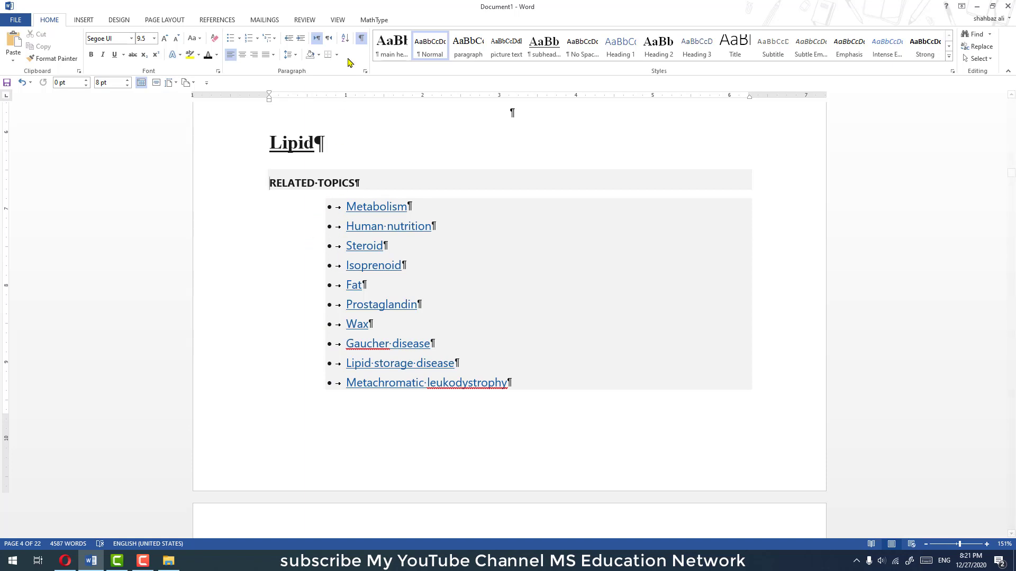
pyautogui.click(362, 39)
pyautogui.click(391, 225)
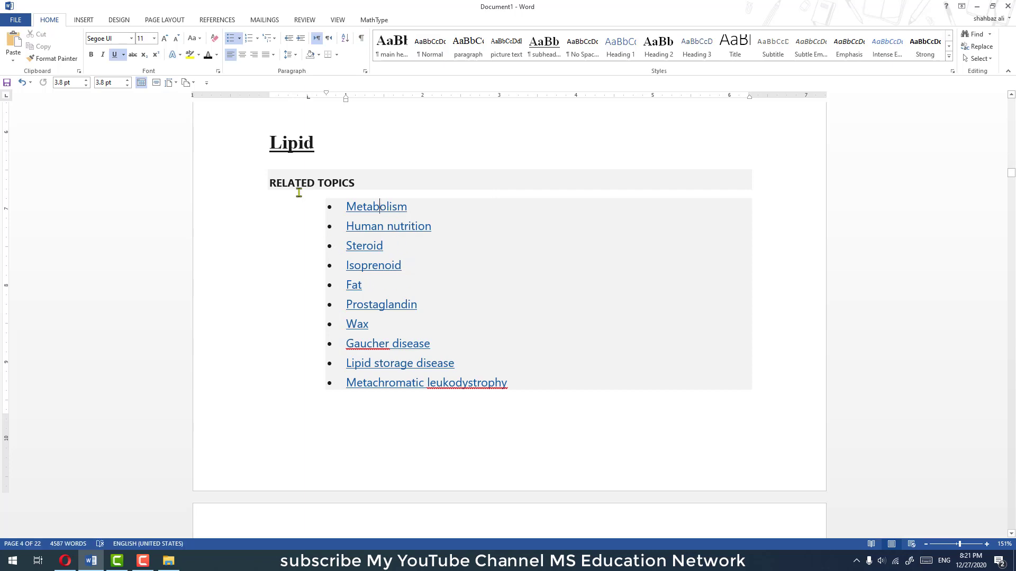
# Step: Re-paste the related-topics list as Keep Text Only to strip its links
pyautogui.moveTo(339, 208); pyautogui.dragTo(508, 389)
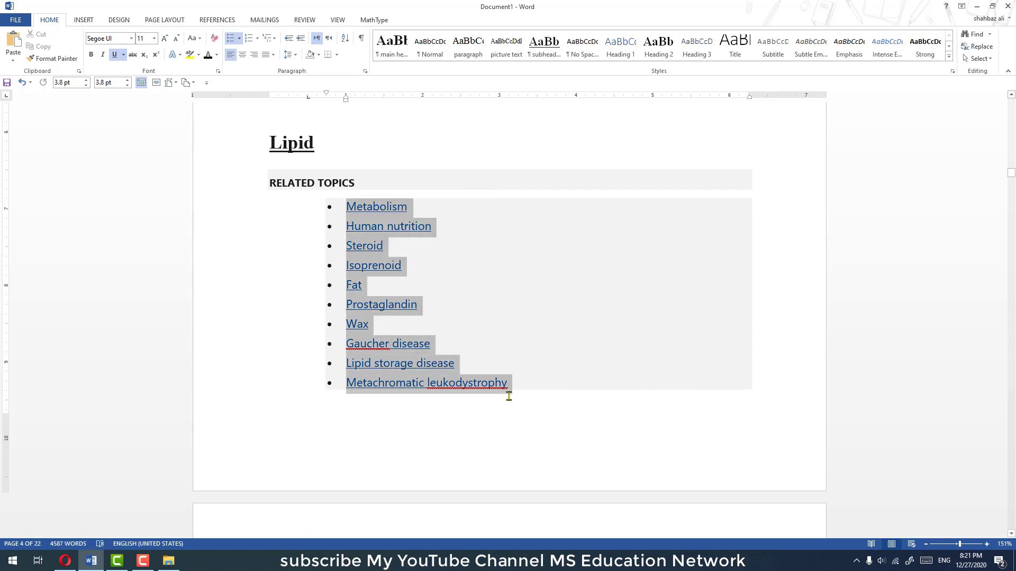
pyautogui.scroll(-3, 502, 395)
pyautogui.scroll(-1, 503, 396)
pyautogui.scroll(5, 498, 386)
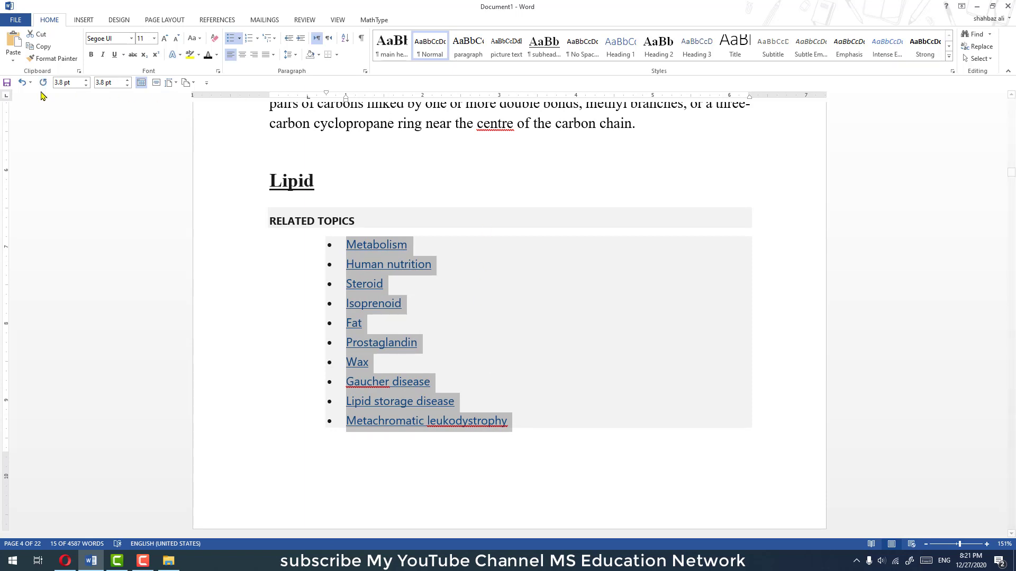
pyautogui.click(13, 56)
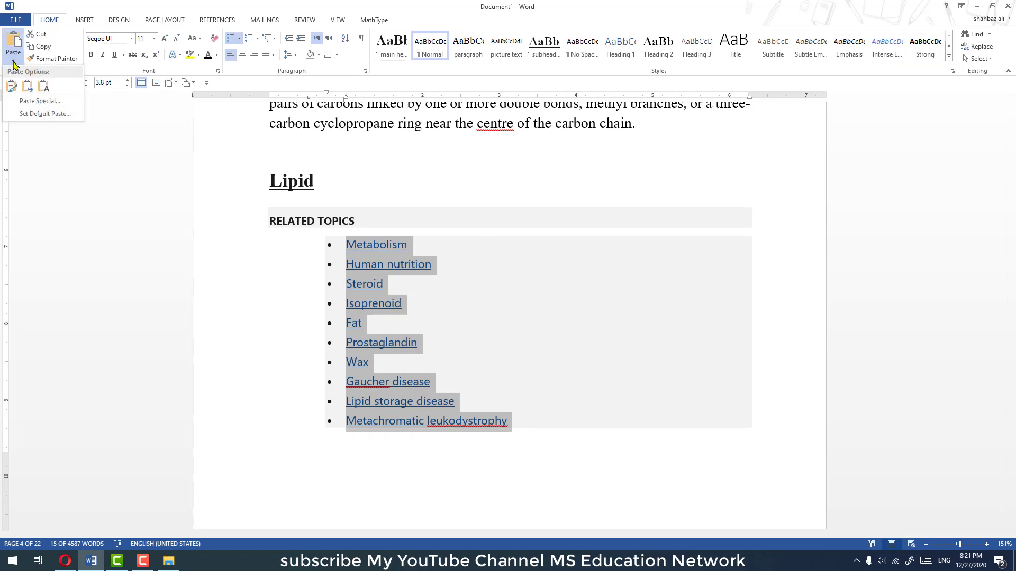
pyautogui.click(42, 91)
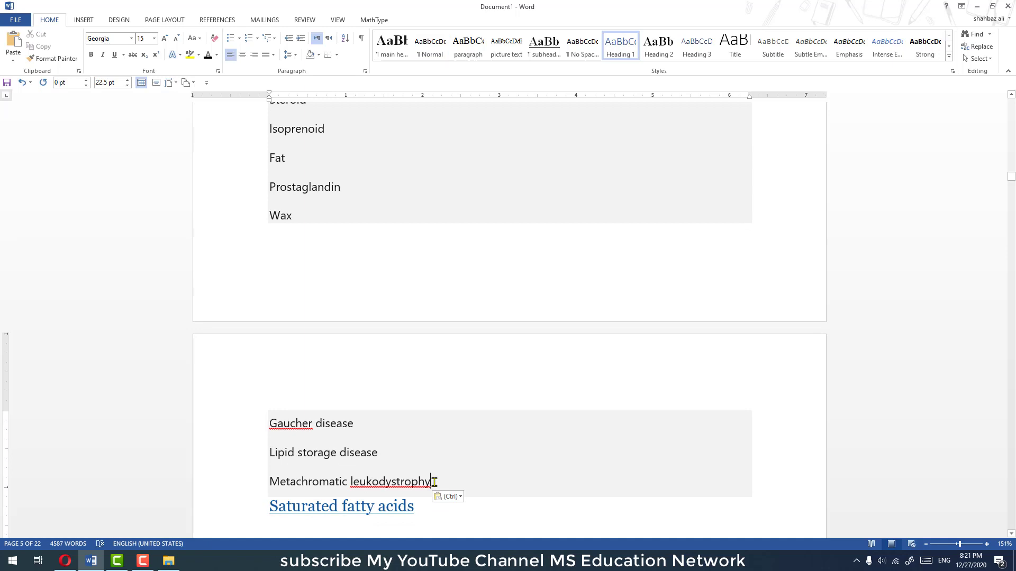
# Step: Bullet the related-topics lines and set them in Times New Roman 14 pt
pyautogui.moveTo(434, 482)
pyautogui.mouseDown()
pyautogui.moveTo(257, 72)
pyautogui.moveTo(271, 394)
pyautogui.mouseUp()
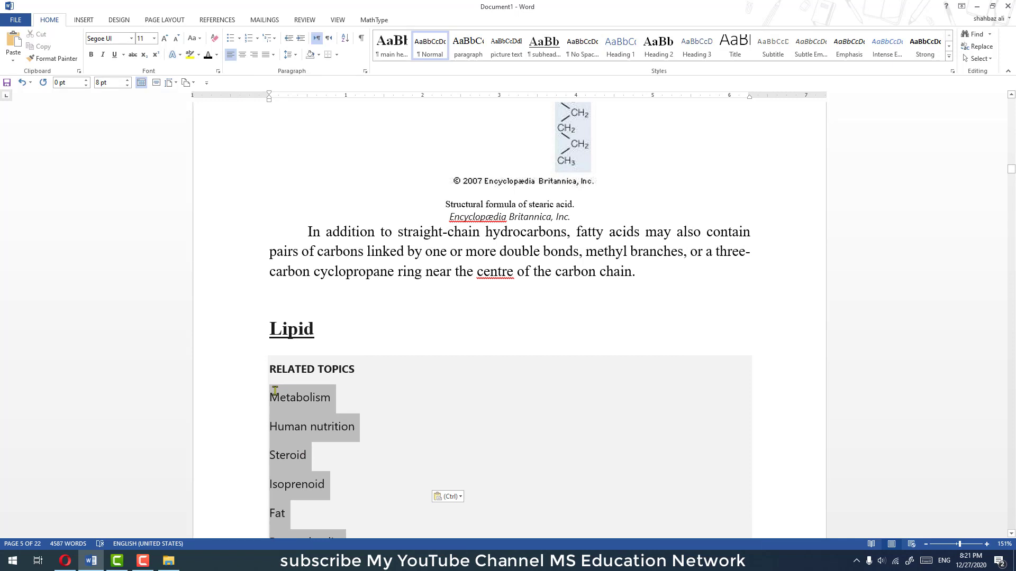
pyautogui.click(230, 39)
pyautogui.scroll(-3, 379, 192)
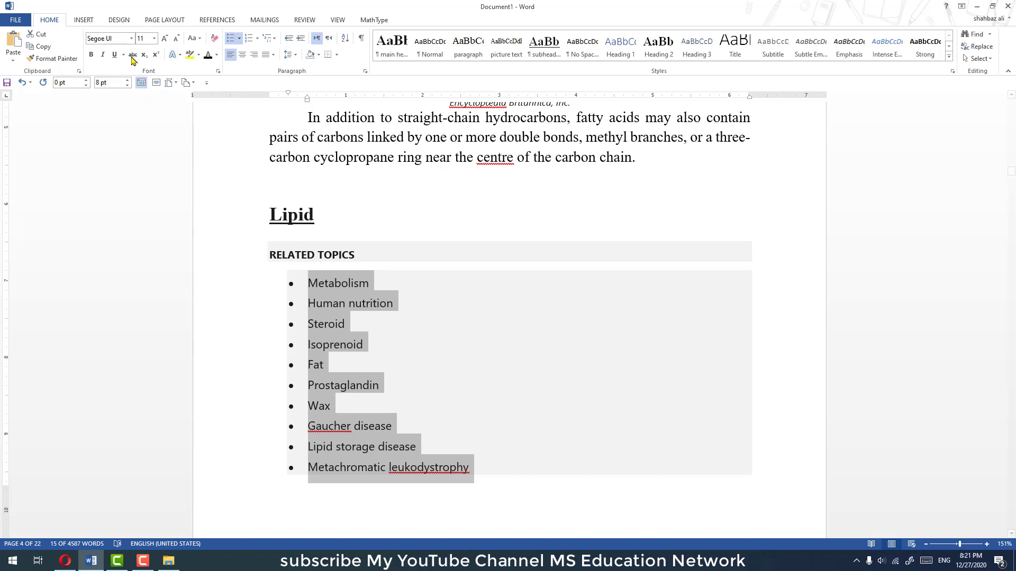
pyautogui.click(131, 38)
pyautogui.click(149, 92)
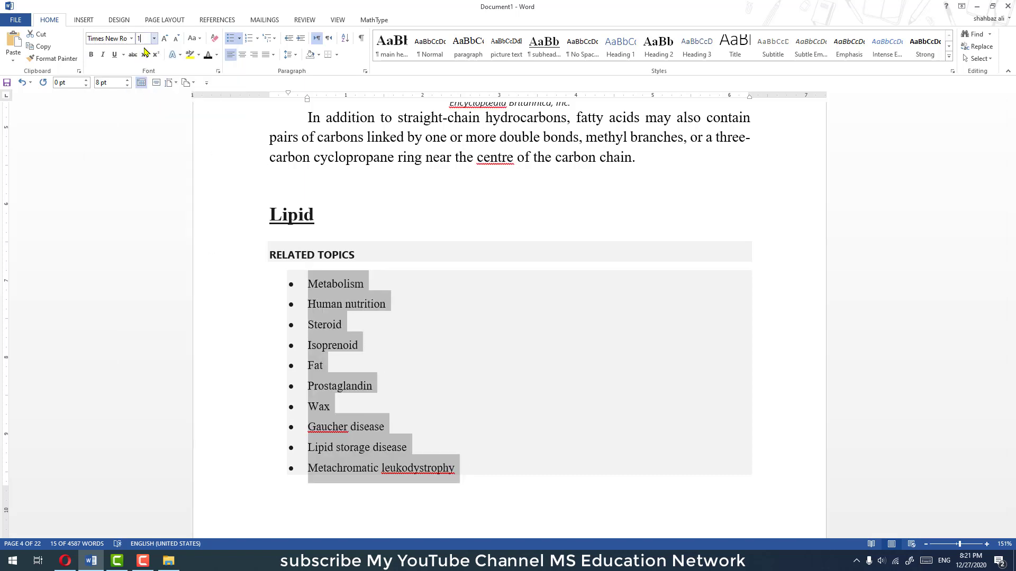
pyautogui.write('4')
pyautogui.press('Return')
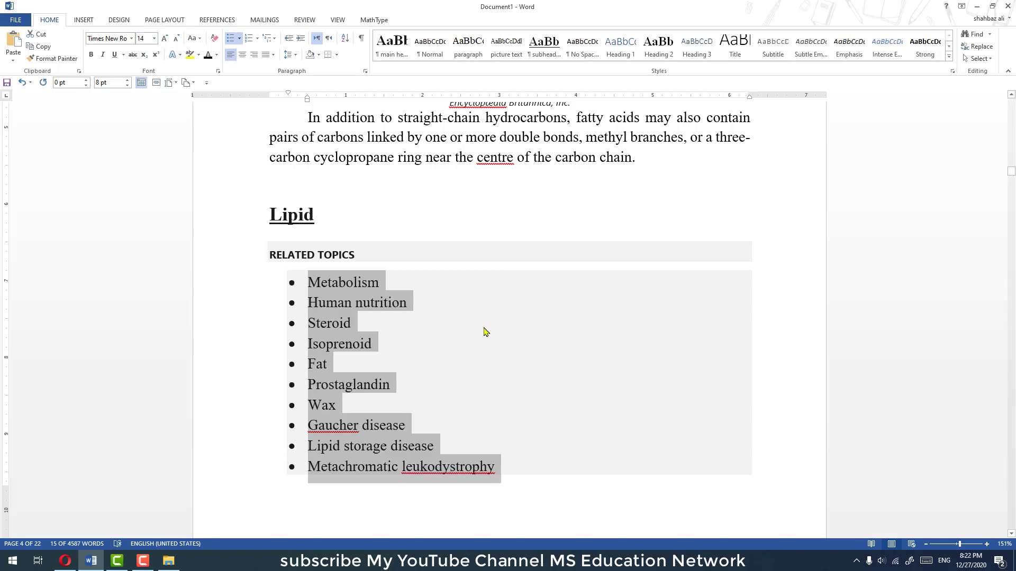
pyautogui.click(471, 325)
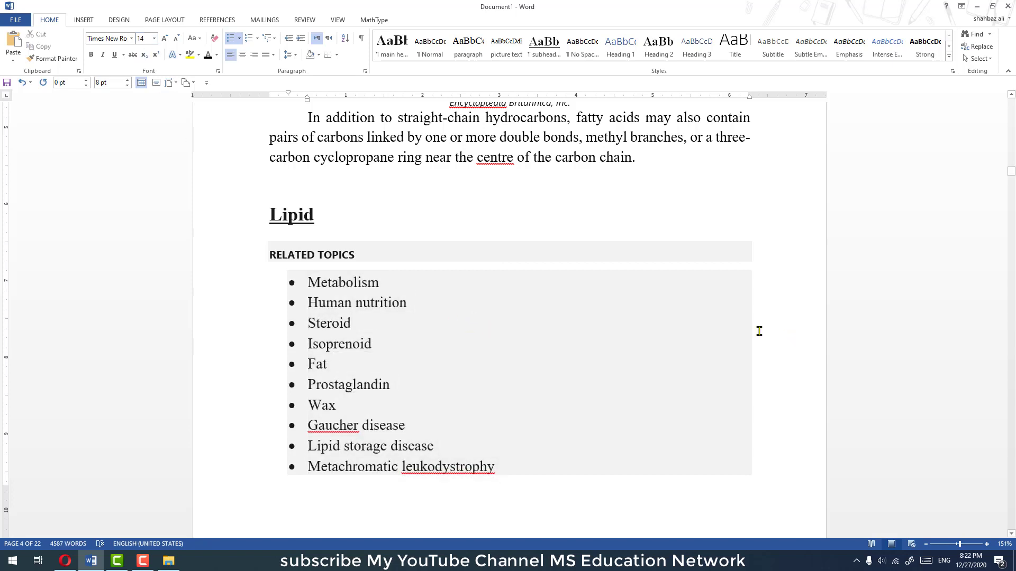
# Step: Set the shading of RELATED TOPICS and its list to No Color
pyautogui.moveTo(430, 279)
pyautogui.mouseDown()
pyautogui.moveTo(519, 358)
pyautogui.moveTo(529, 390)
pyautogui.mouseUp()
pyautogui.click(551, 397)
pyautogui.moveTo(503, 468); pyautogui.dragTo(275, 253)
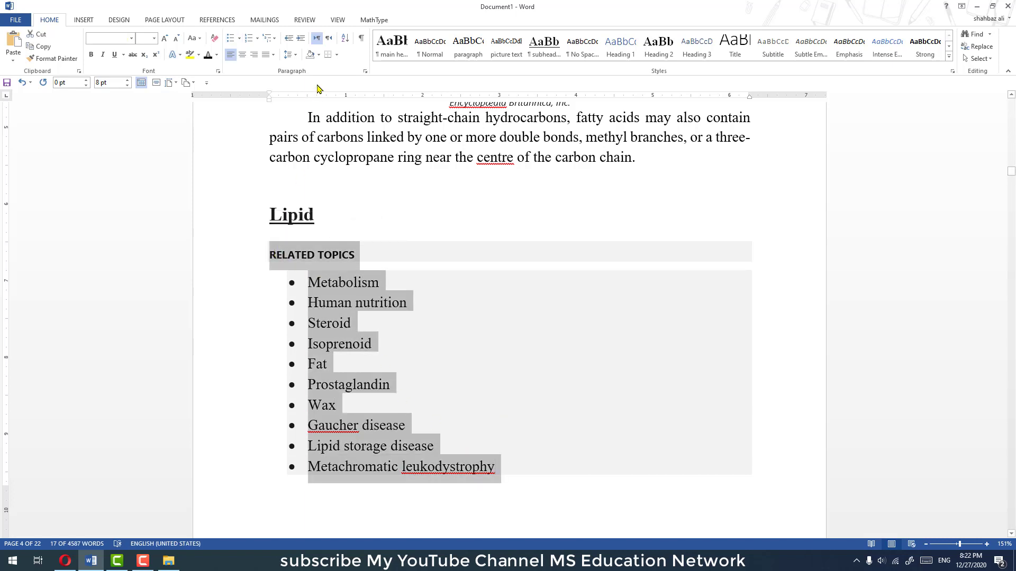
pyautogui.click(319, 55)
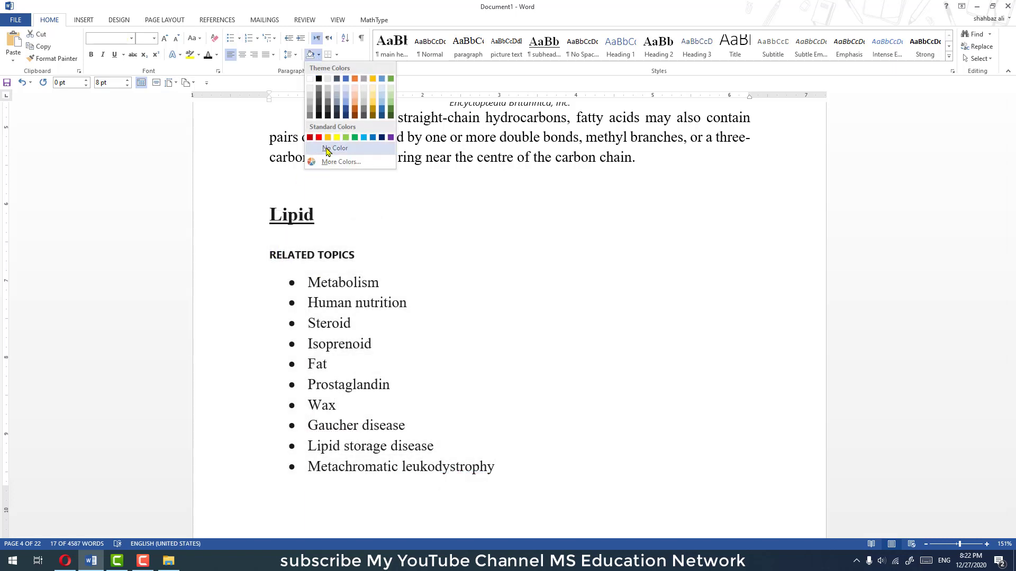
pyautogui.click(334, 149)
pyautogui.click(370, 316)
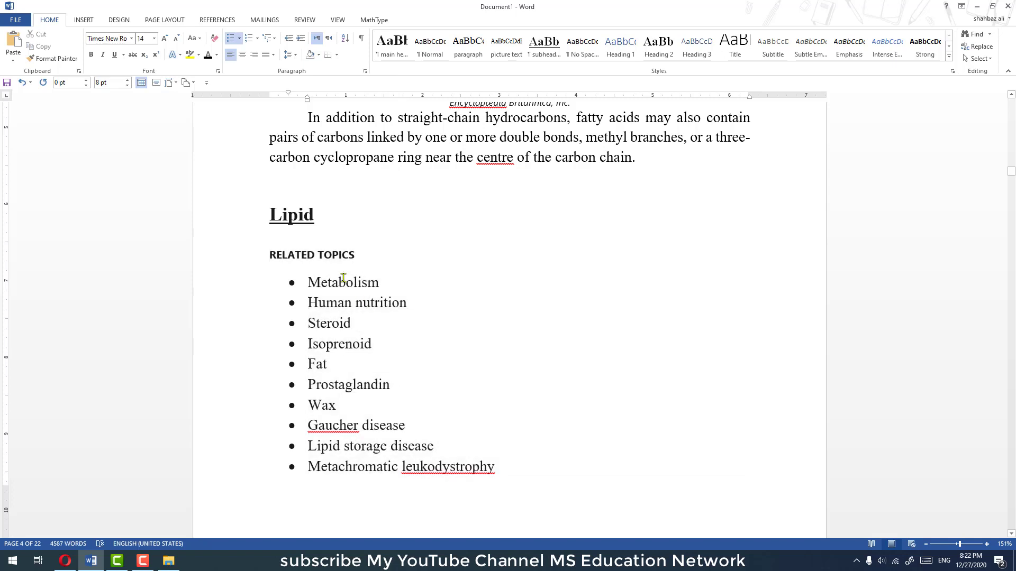
# Step: Set the bullet list's text highlight color to No Color
pyautogui.moveTo(306, 275); pyautogui.dragTo(527, 473)
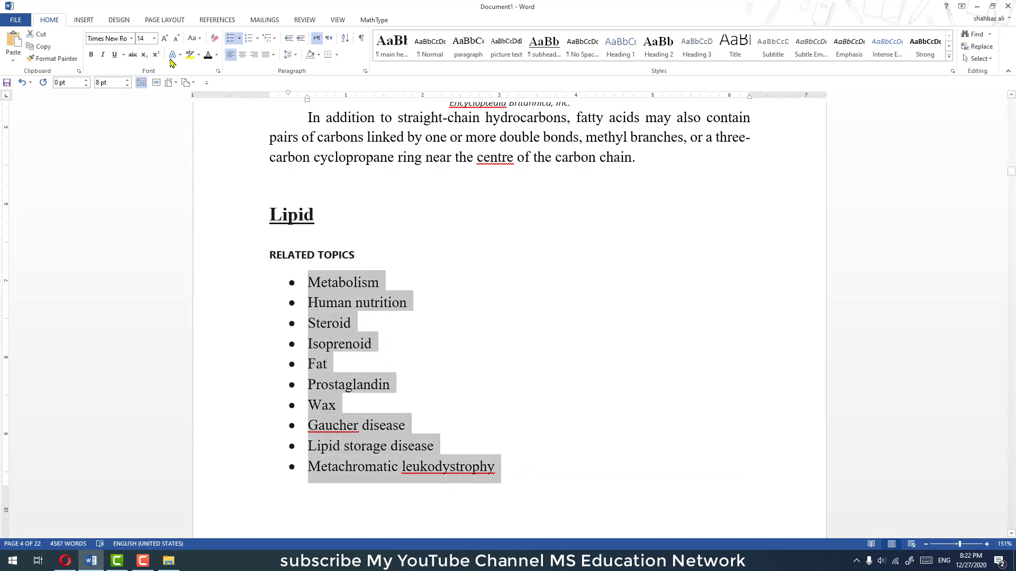
pyautogui.click(196, 56)
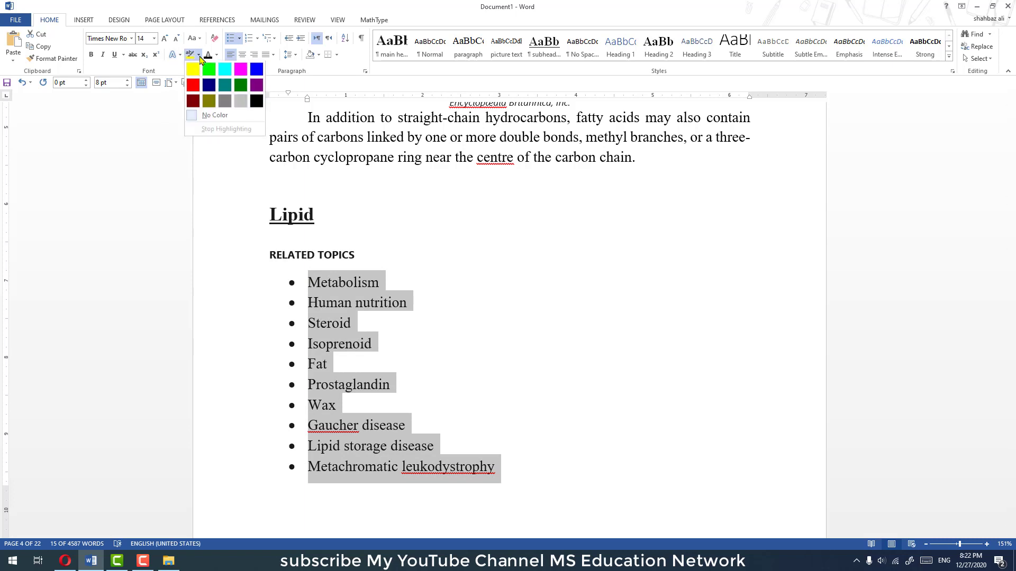
pyautogui.click(220, 122)
pyautogui.click(450, 398)
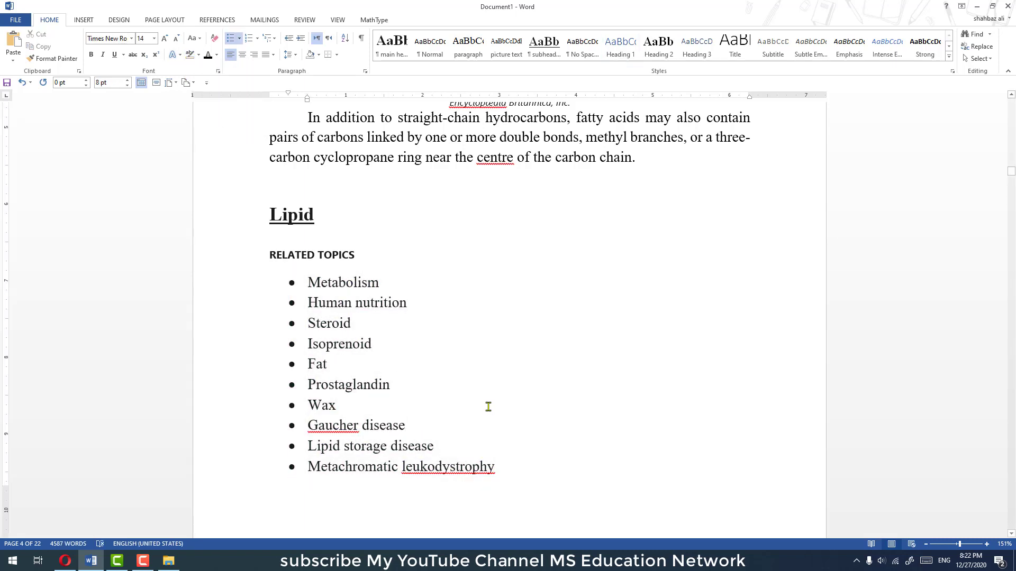
pyautogui.click(319, 55)
pyautogui.click(319, 55)
pyautogui.click(319, 55)
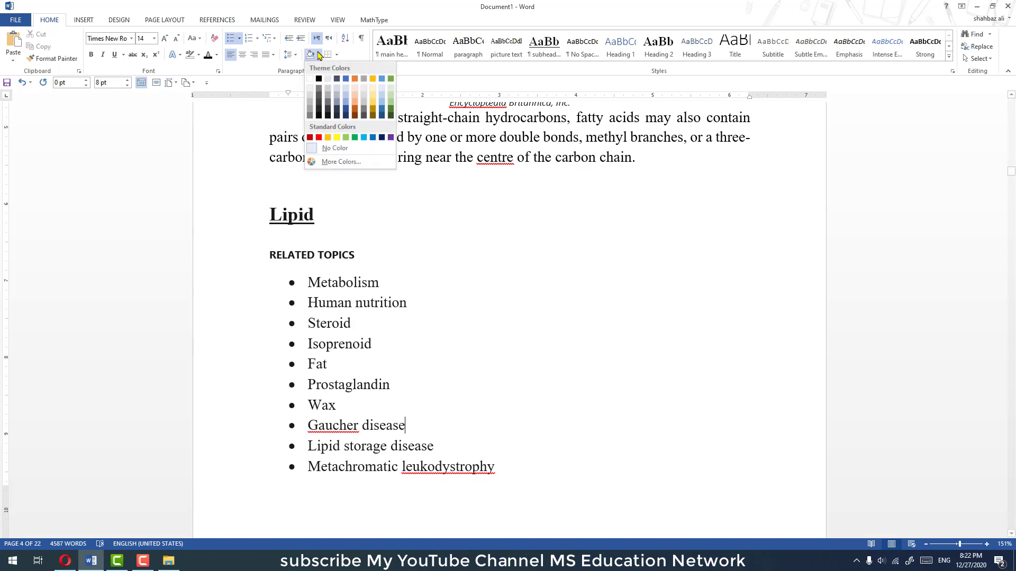
pyautogui.click(319, 55)
pyautogui.click(327, 303)
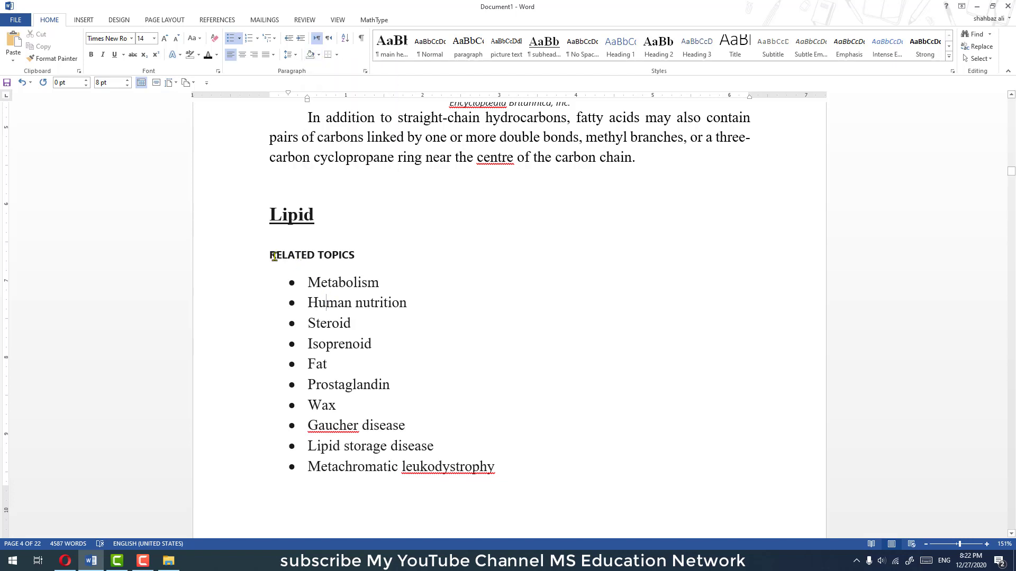
# Step: Apply the 'paragraph' style to the RELATED TOPICS label
pyautogui.click(276, 257)
pyautogui.moveTo(272, 256); pyautogui.dragTo(358, 257)
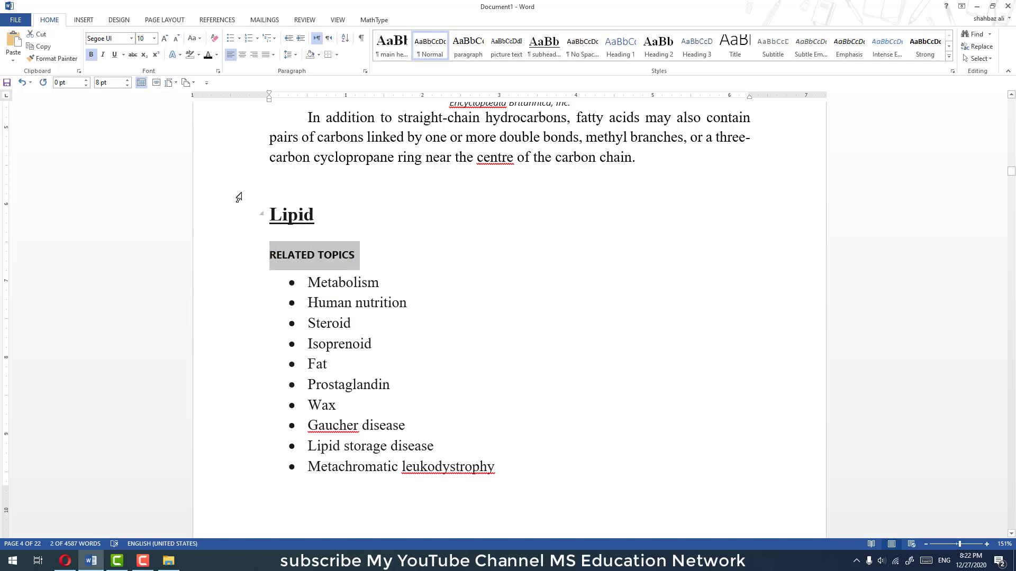
pyautogui.click(339, 253)
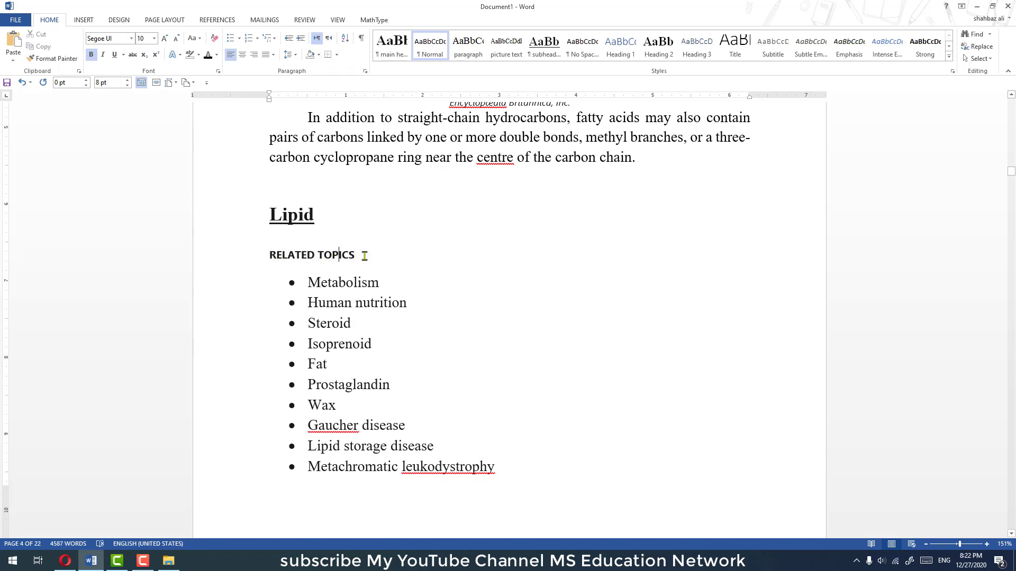
pyautogui.moveTo(365, 256); pyautogui.dragTo(273, 255)
pyautogui.click(453, 62)
pyautogui.click(394, 341)
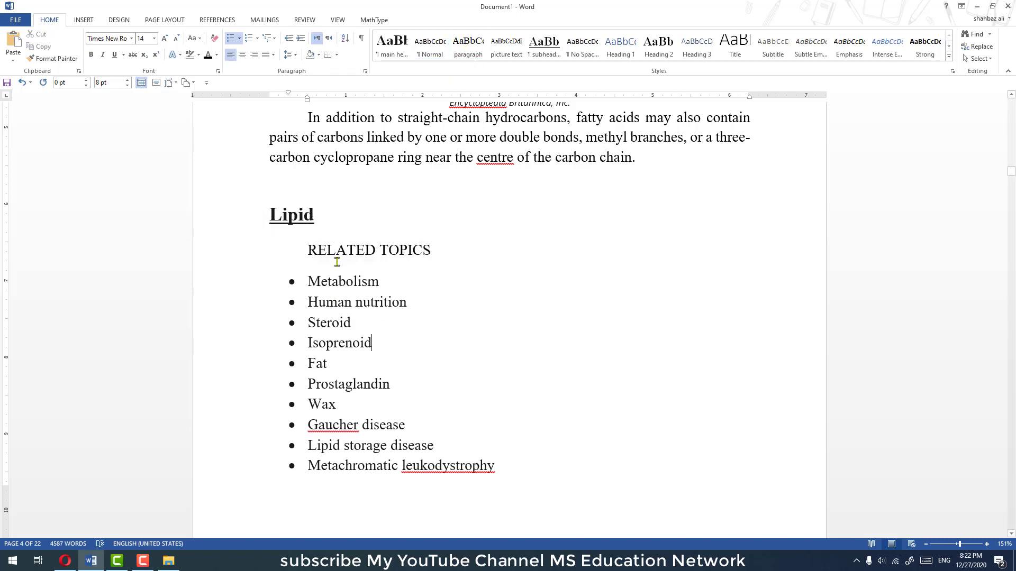
# Step: Remove the first-line indent so RELATED TOPICS starts at the left margin
pyautogui.click(327, 253)
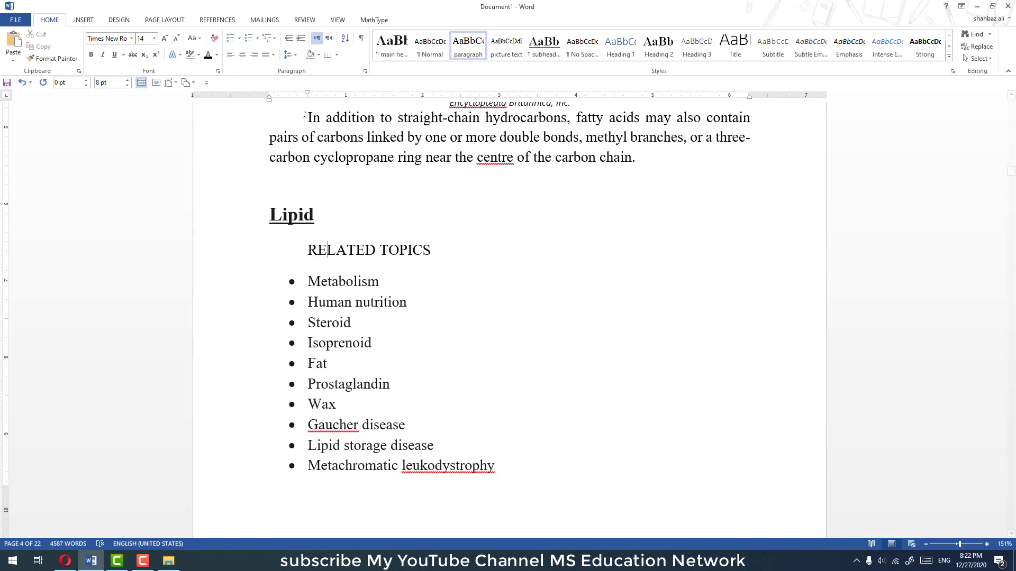
pyautogui.moveTo(310, 252); pyautogui.dragTo(437, 253)
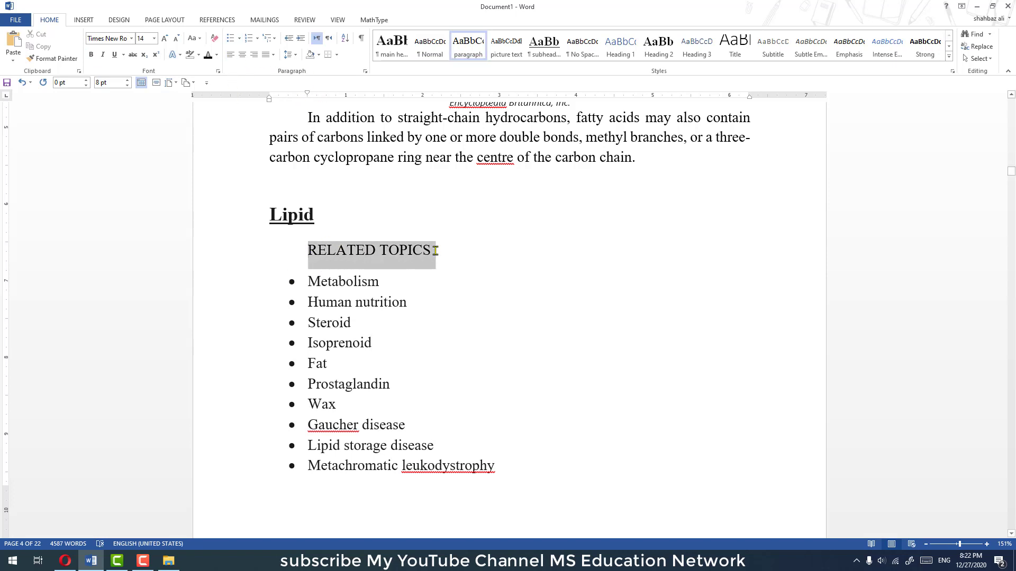
pyautogui.click(415, 302)
pyautogui.click(305, 253)
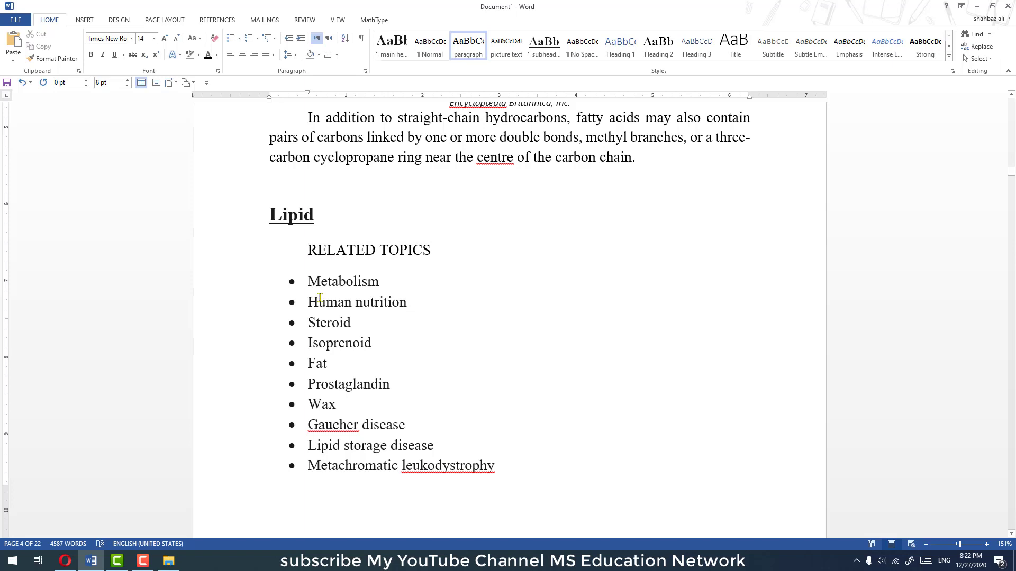
pyautogui.press('BackSpace')
# Step: Apply the subheading style to the 'Saturated fatty acids' heading
pyautogui.scroll(-5, 320, 298)
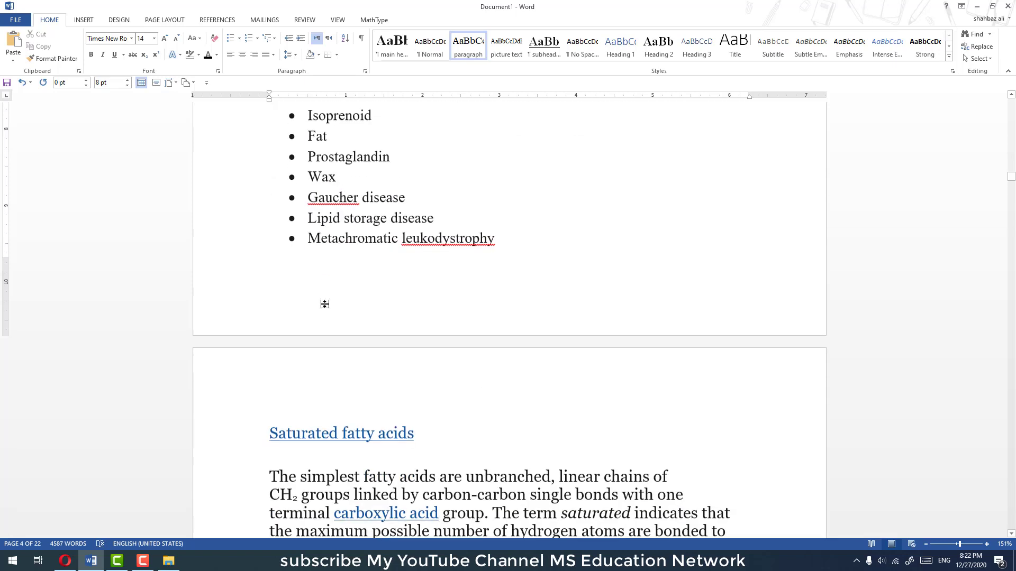
pyautogui.scroll(-3, 321, 301)
pyautogui.moveTo(420, 254); pyautogui.dragTo(267, 241)
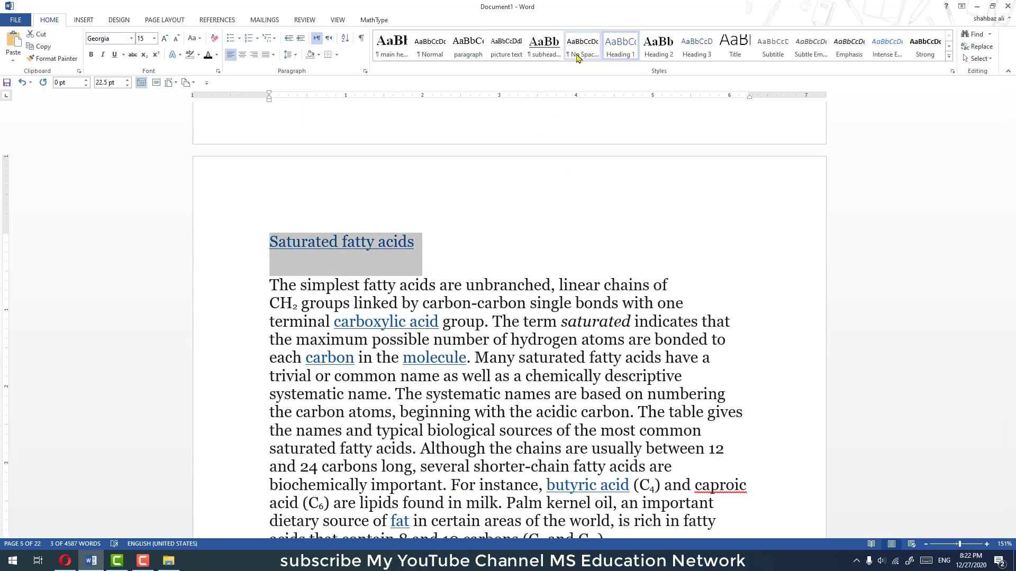
pyautogui.click(545, 46)
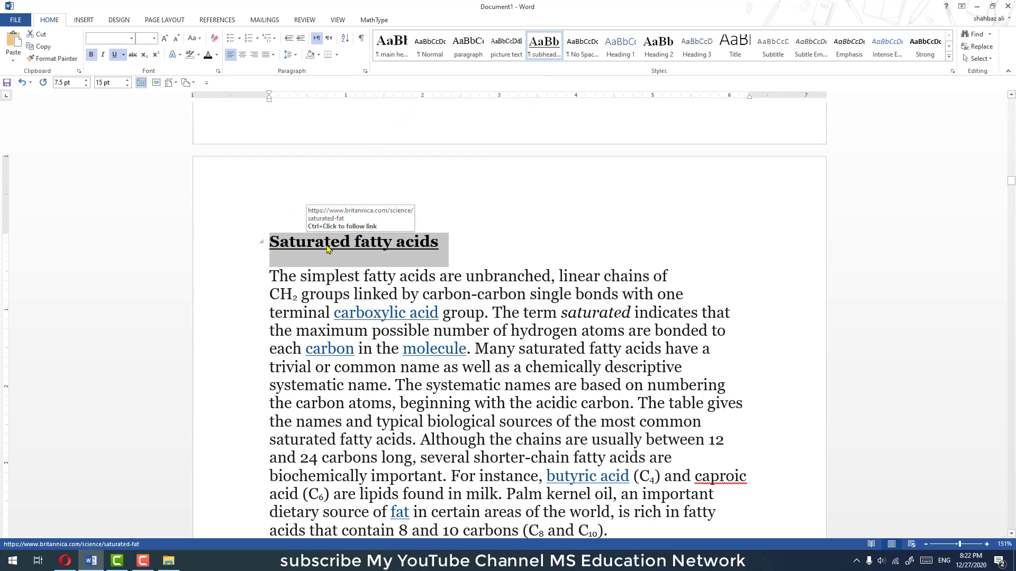
pyautogui.click(446, 254)
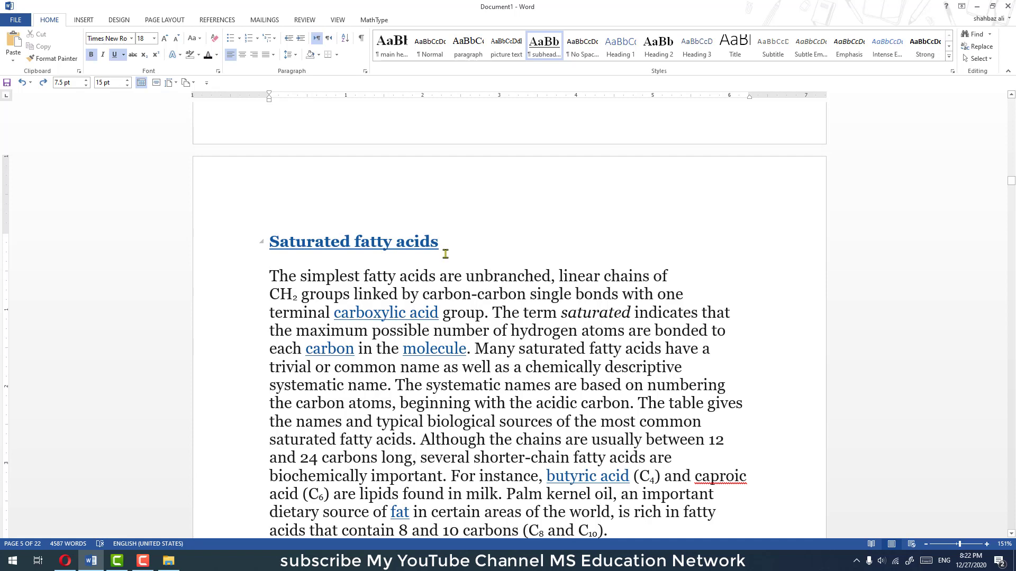
# Step: Re-paste the heading as plain text on its own line and restyle it as subheading
pyautogui.moveTo(451, 242); pyautogui.dragTo(271, 243)
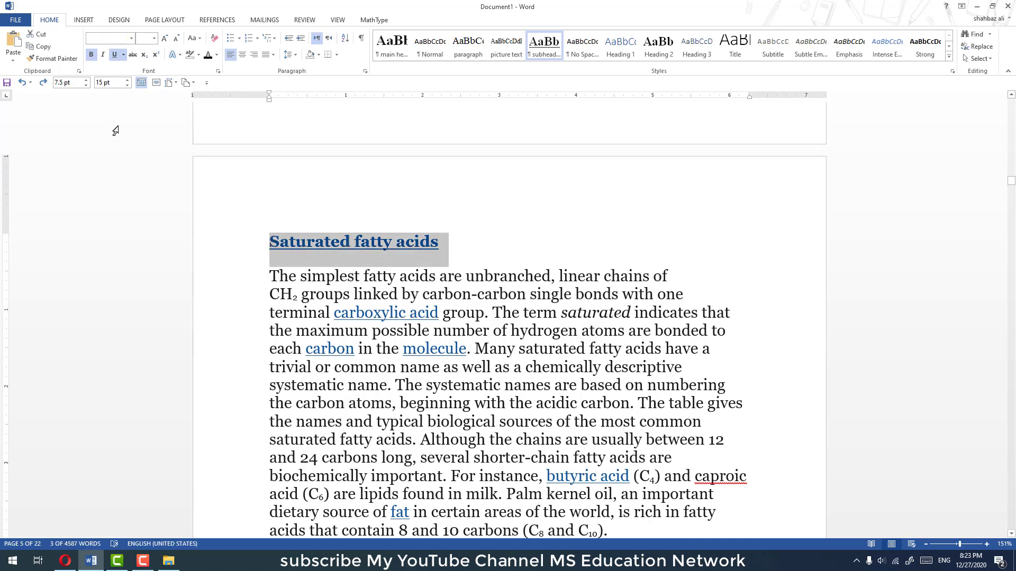
pyautogui.click(13, 62)
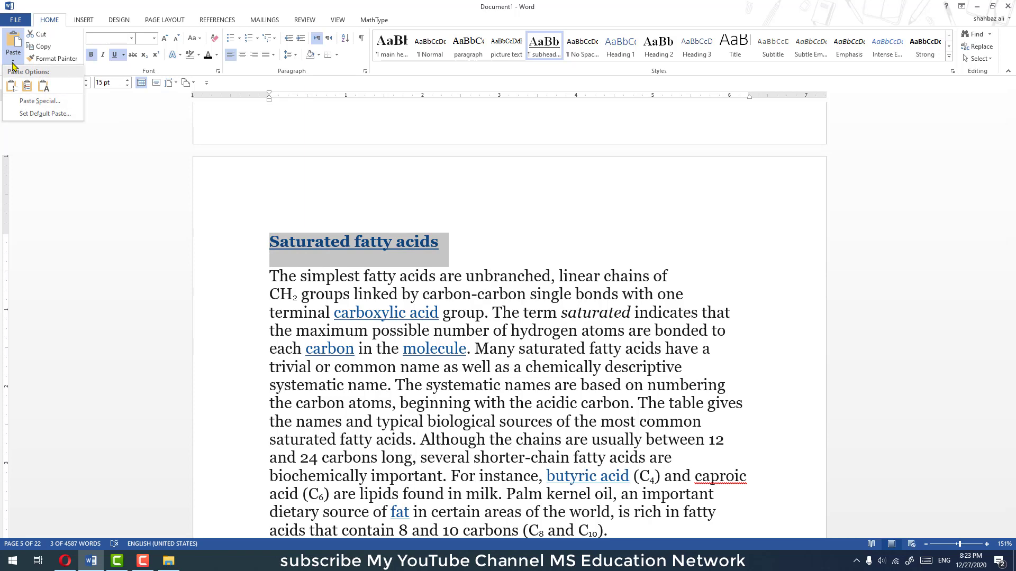
pyautogui.click(43, 85)
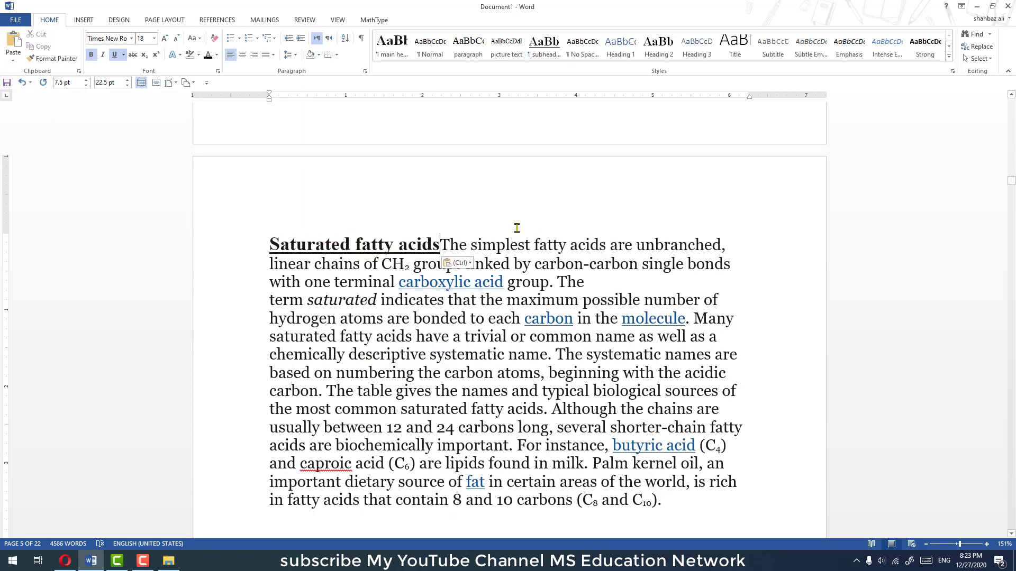
pyautogui.press('Return')
pyautogui.press('Return')
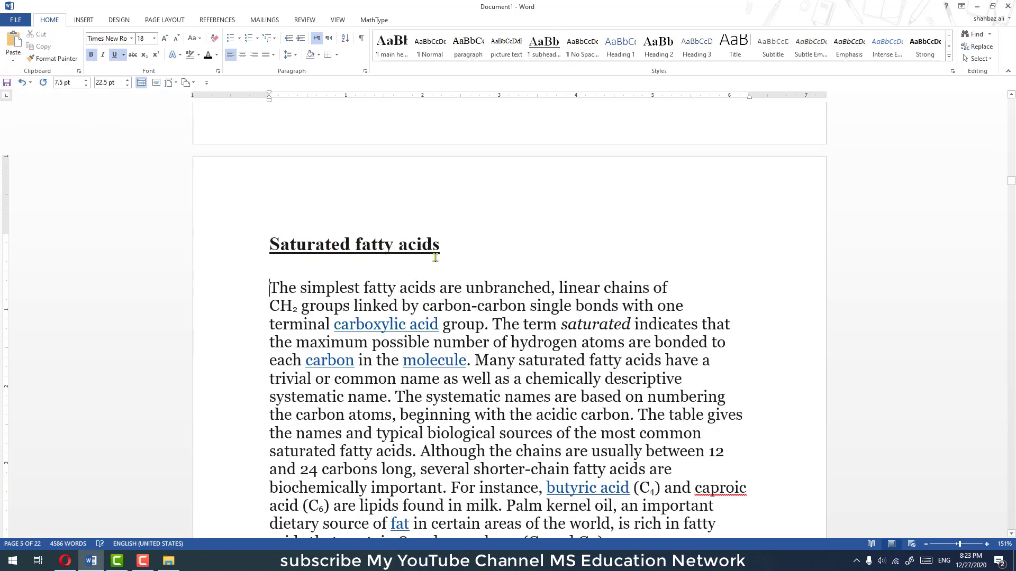
pyautogui.moveTo(444, 244); pyautogui.dragTo(262, 231)
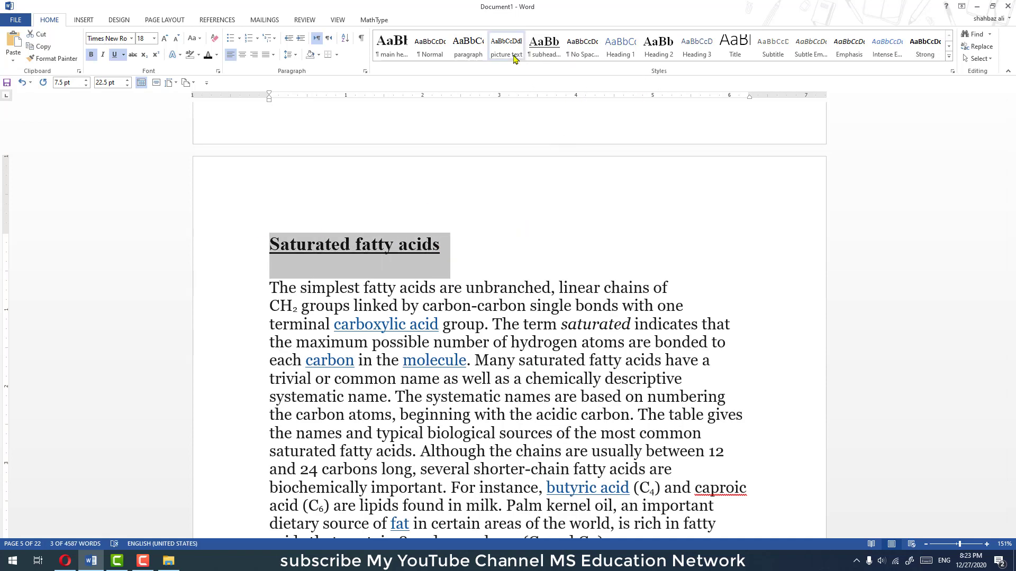
pyautogui.click(545, 45)
pyautogui.scroll(-1, 444, 276)
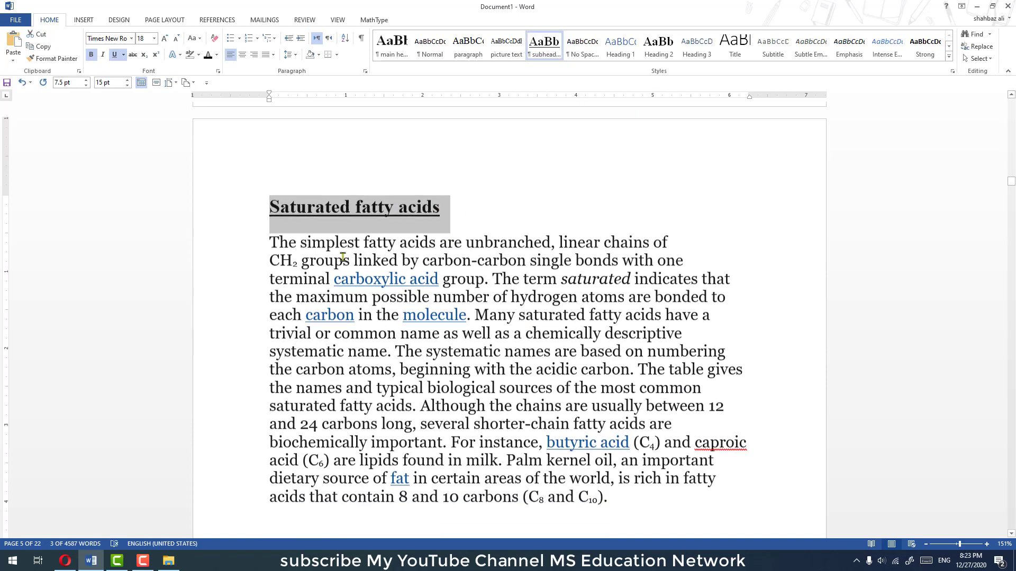
pyautogui.moveTo(268, 241); pyautogui.dragTo(694, 521)
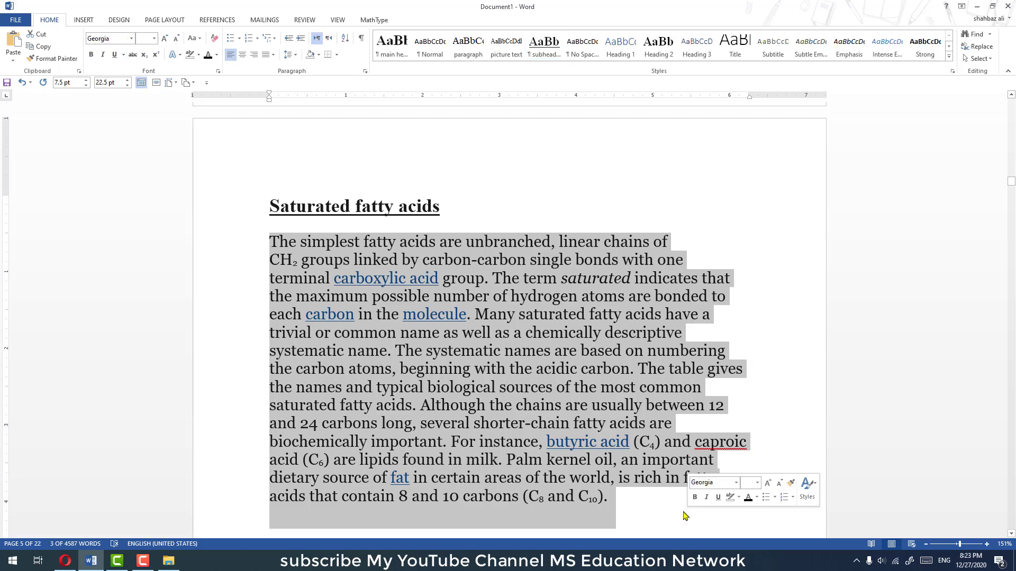
# Step: Re-paste the Saturated fatty acids paragraph with Keep Text Only, dropping its links, italics and subscripts
pyautogui.scroll(-3, 648, 344)
pyautogui.moveTo(615, 358); pyautogui.dragTo(264, 137)
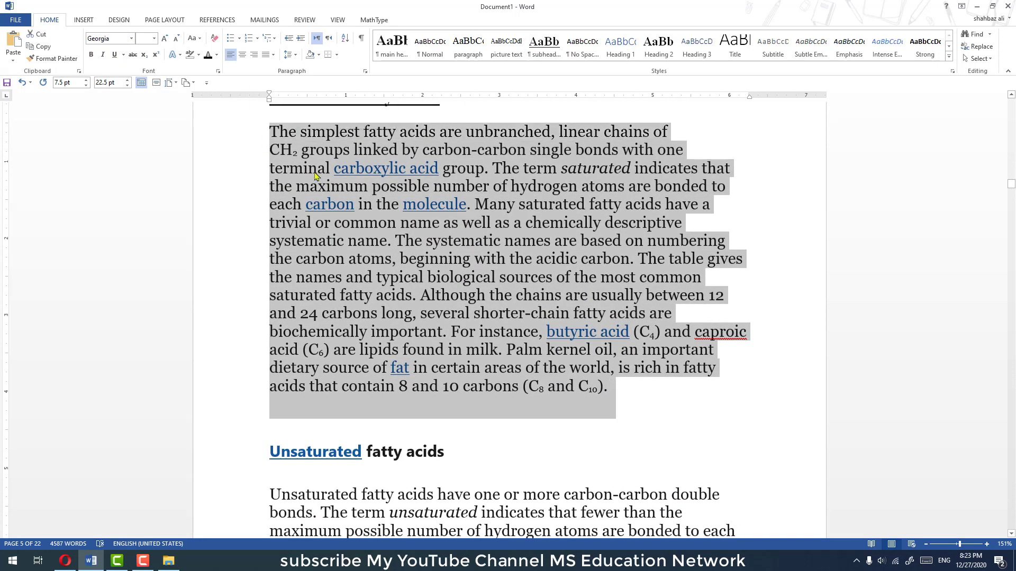
pyautogui.click(291, 154)
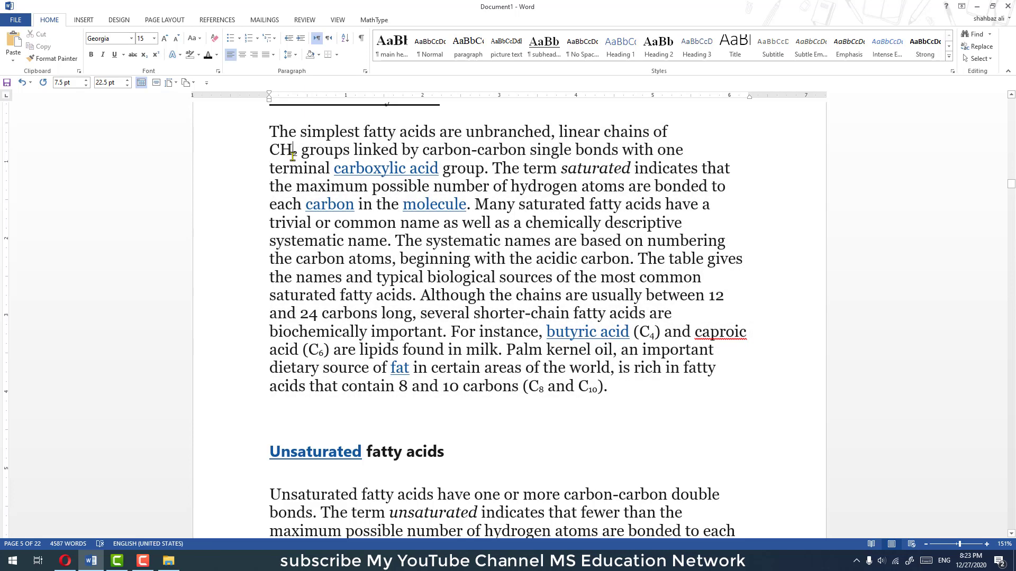
pyautogui.moveTo(295, 155); pyautogui.dragTo(299, 155)
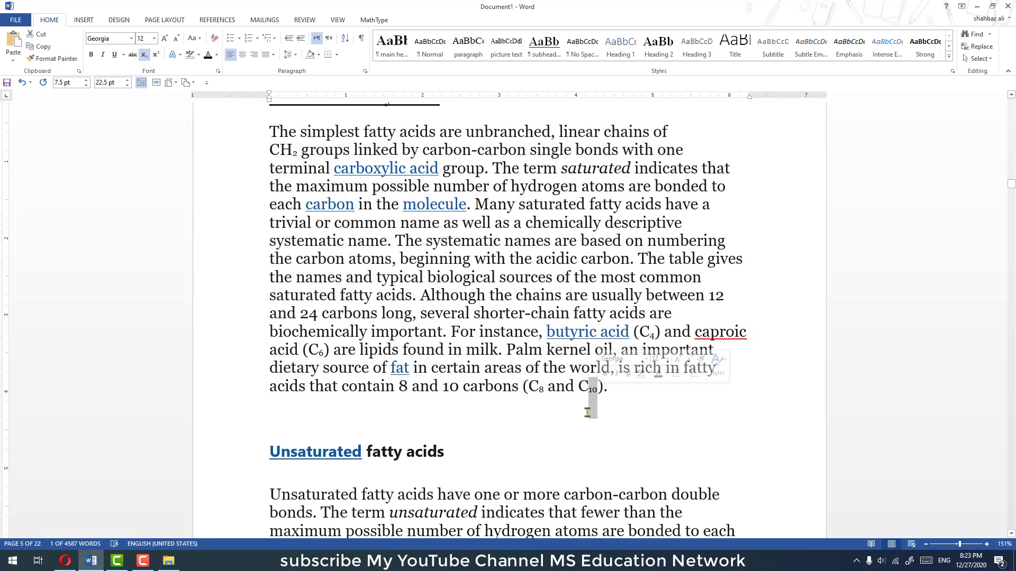
pyautogui.click(503, 386)
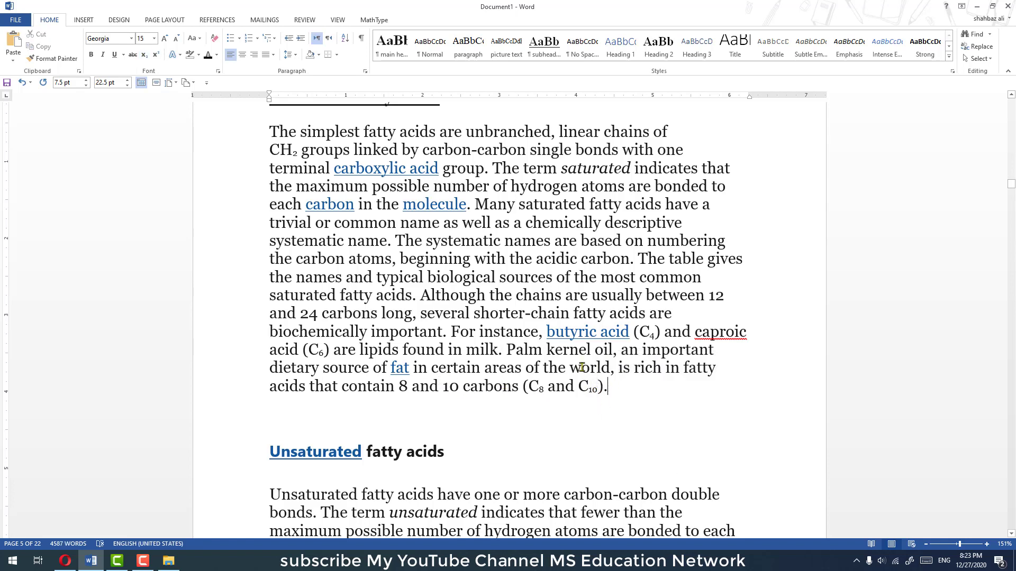
pyautogui.moveTo(611, 392)
pyautogui.mouseDown()
pyautogui.moveTo(368, 180)
pyautogui.moveTo(243, 119)
pyautogui.mouseUp()
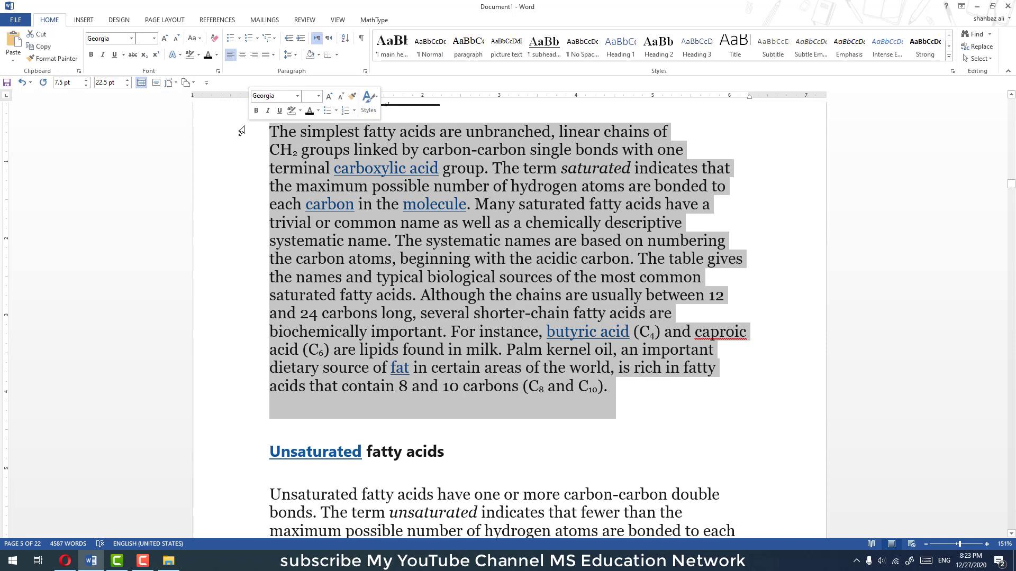
pyautogui.click(12, 61)
pyautogui.click(41, 95)
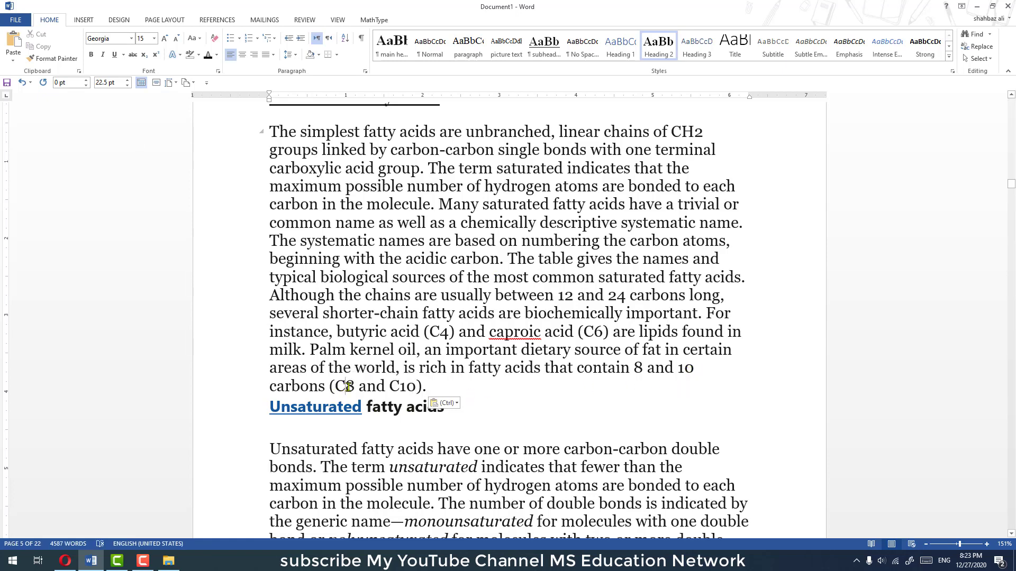
# Step: Subscript the digits 8, 10, 4, 6 and 2 in C8, C10, C4, C6 and CH2
pyautogui.moveTo(346, 386); pyautogui.dragTo(354, 387)
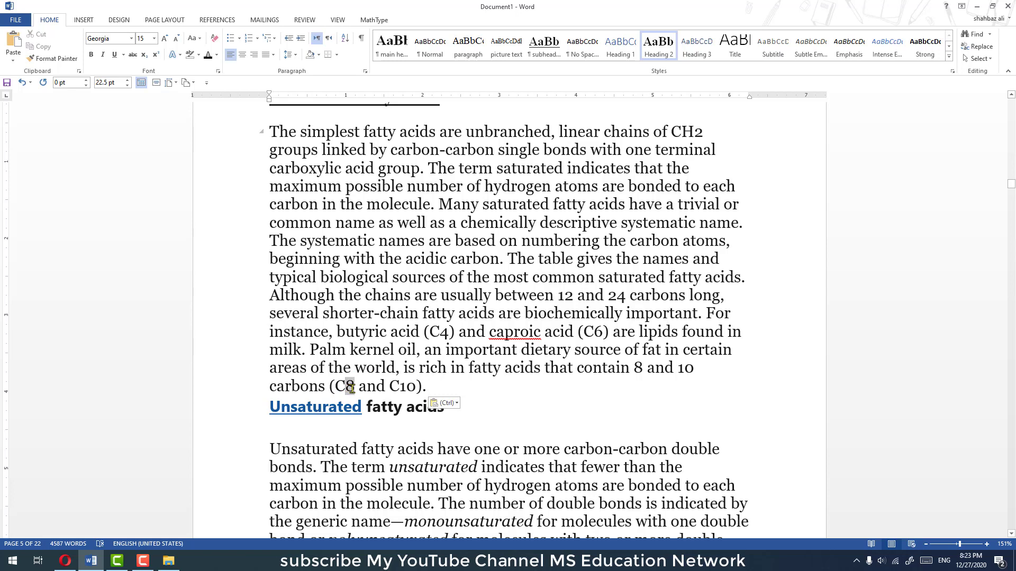
pyautogui.click(144, 54)
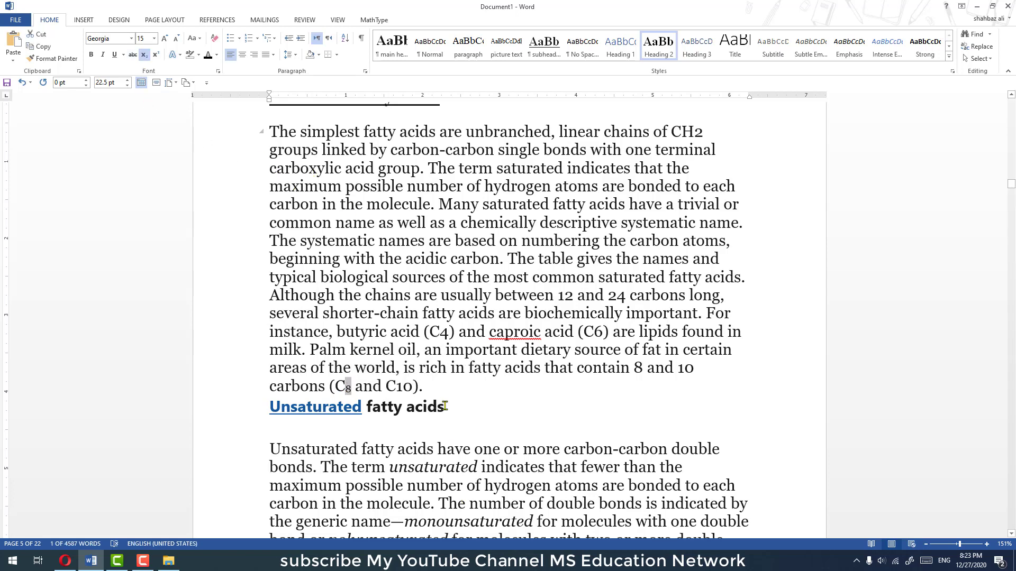
pyautogui.click(417, 426)
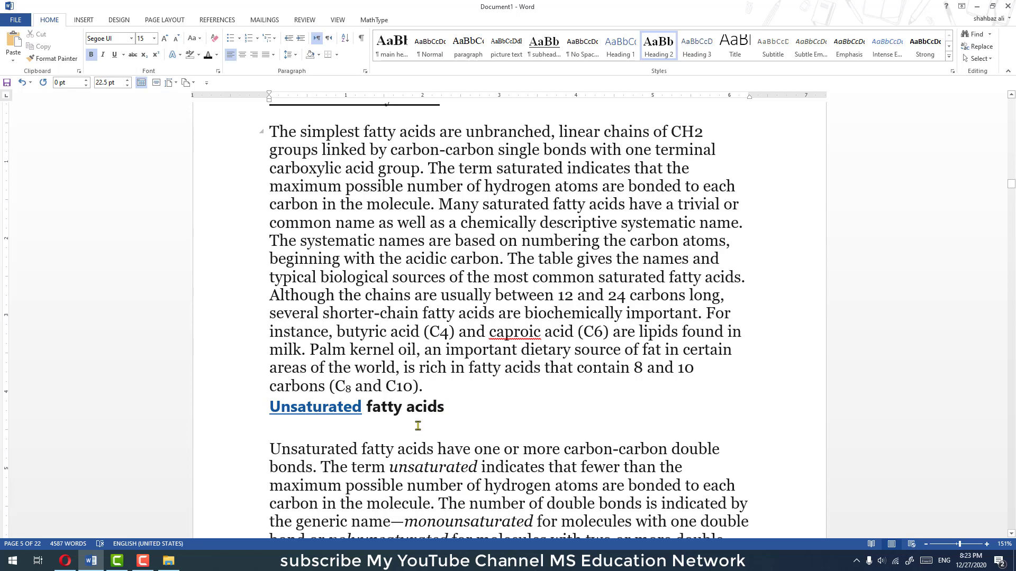
pyautogui.moveTo(396, 387); pyautogui.dragTo(411, 390)
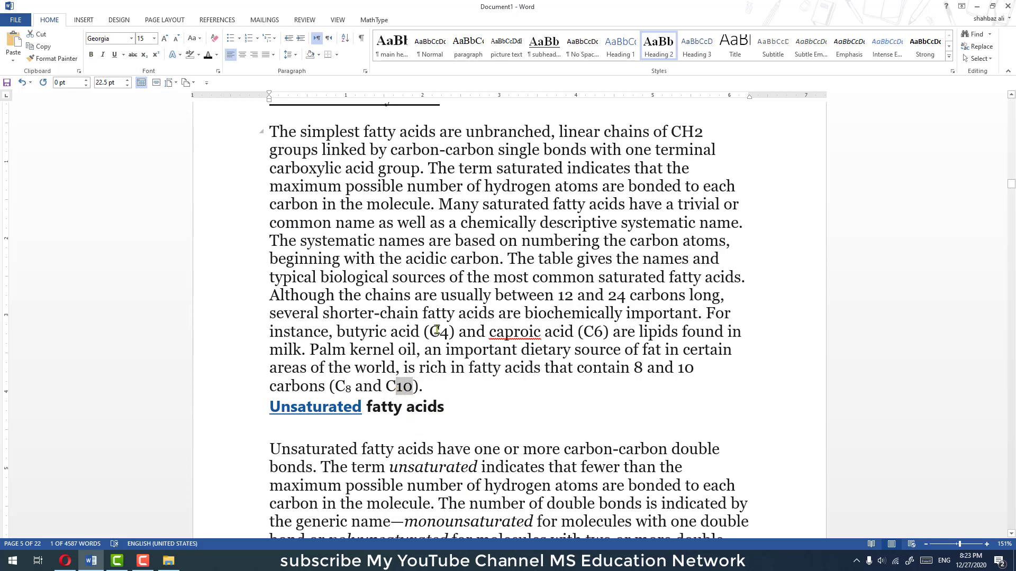
pyautogui.moveTo(440, 335); pyautogui.dragTo(448, 337)
pyautogui.moveTo(602, 335); pyautogui.dragTo(594, 336)
pyautogui.moveTo(702, 131); pyautogui.dragTo(694, 132)
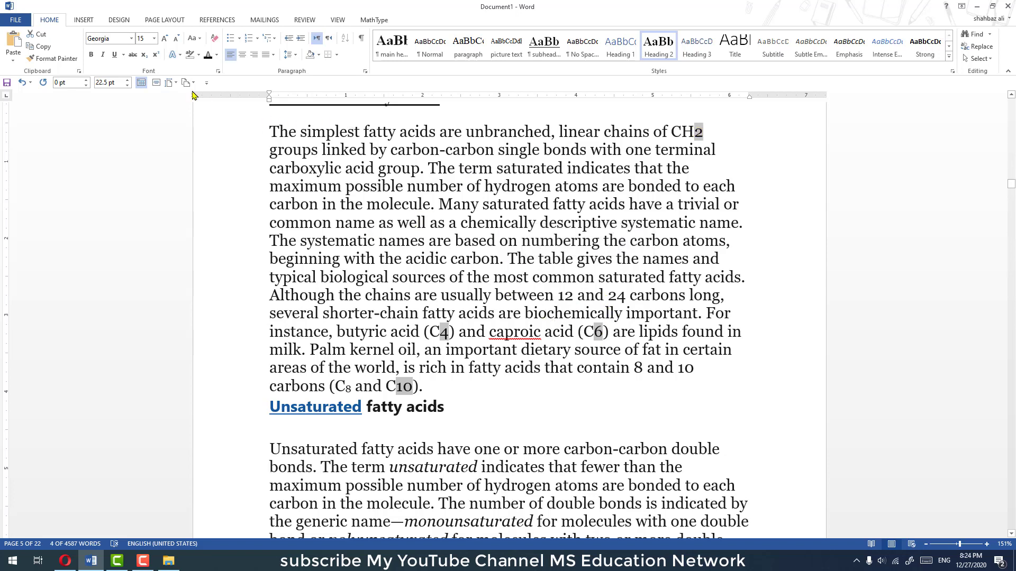
pyautogui.click(145, 55)
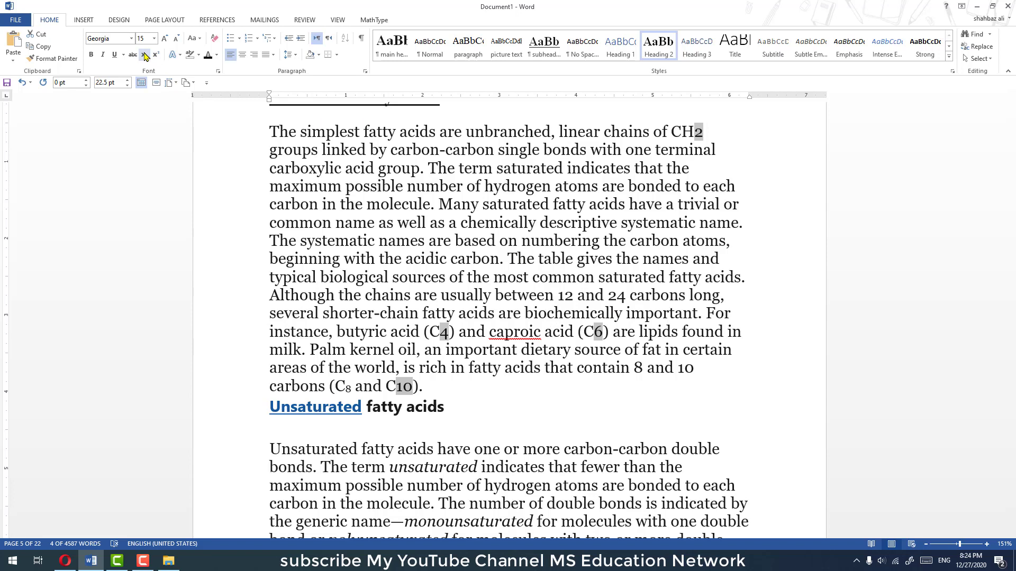
pyautogui.click(502, 331)
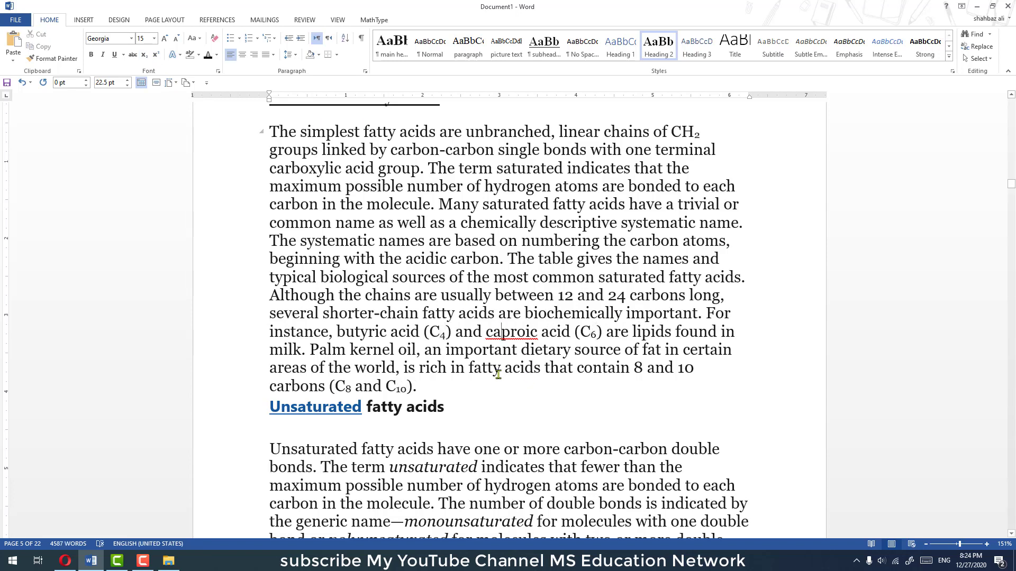
# Step: Put the Unsaturated fatty acids heading on its own plain-text line and remove the blank line above it
pyautogui.click(281, 408)
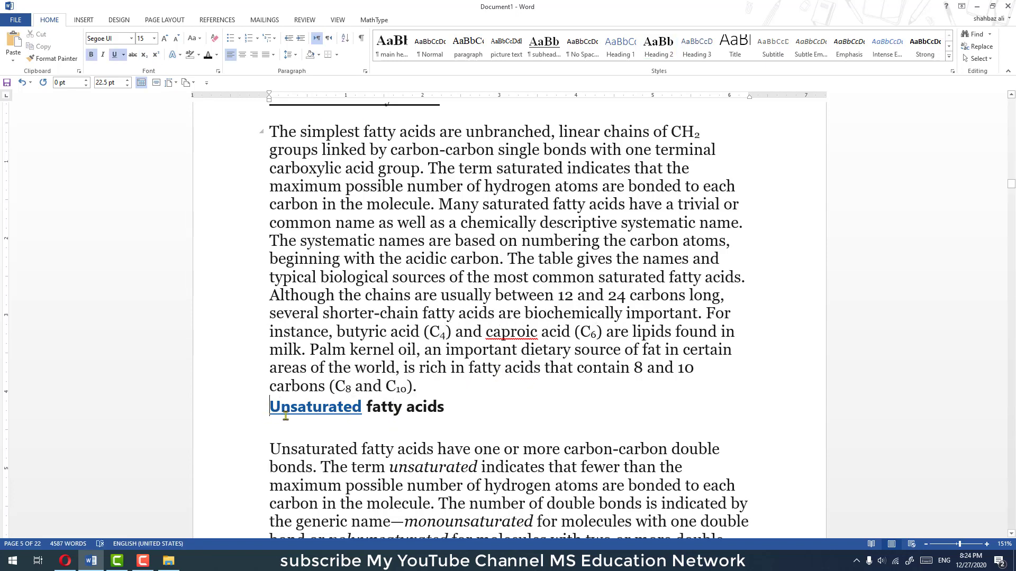
pyautogui.moveTo(285, 416); pyautogui.dragTo(448, 412)
pyautogui.click(447, 412)
pyautogui.tripleClick(327, 411)
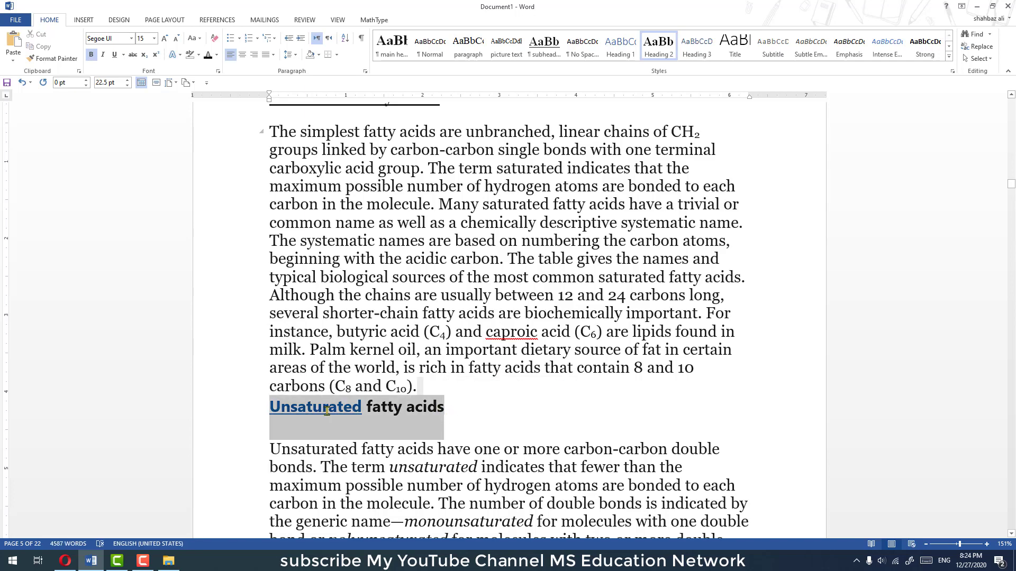
pyautogui.click(424, 394)
pyautogui.press('Return')
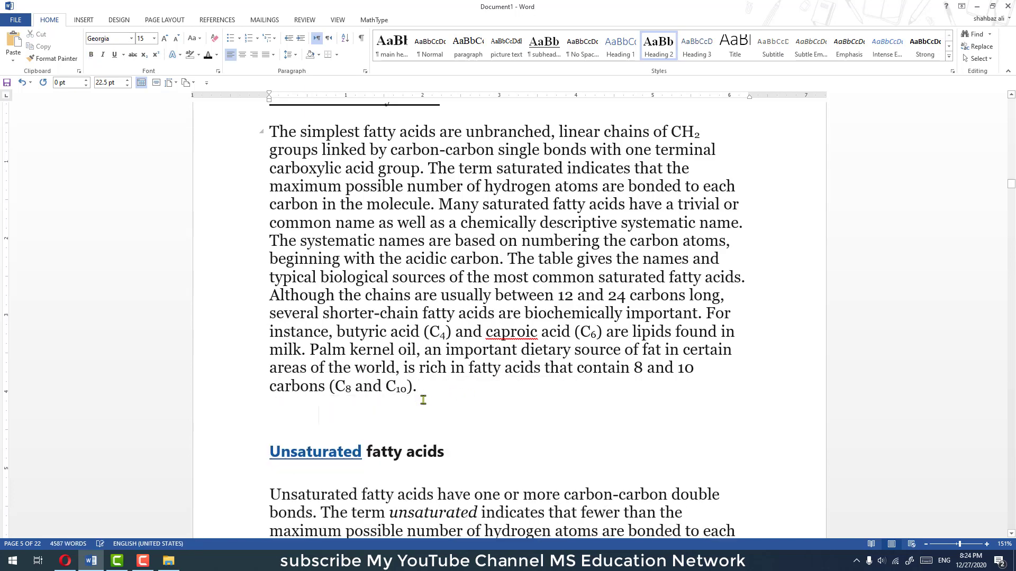
pyautogui.tripleClick(447, 454)
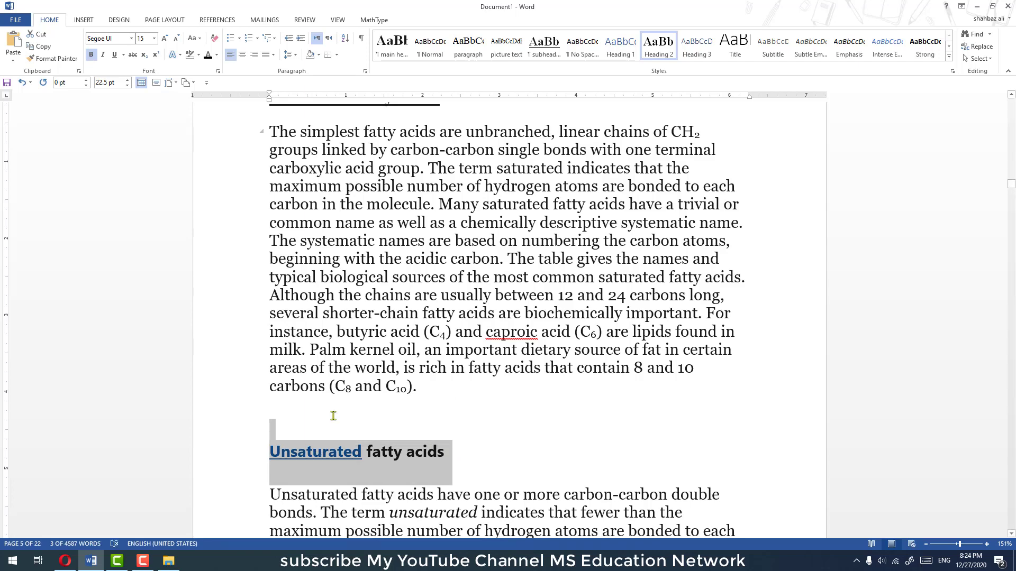
pyautogui.click(12, 60)
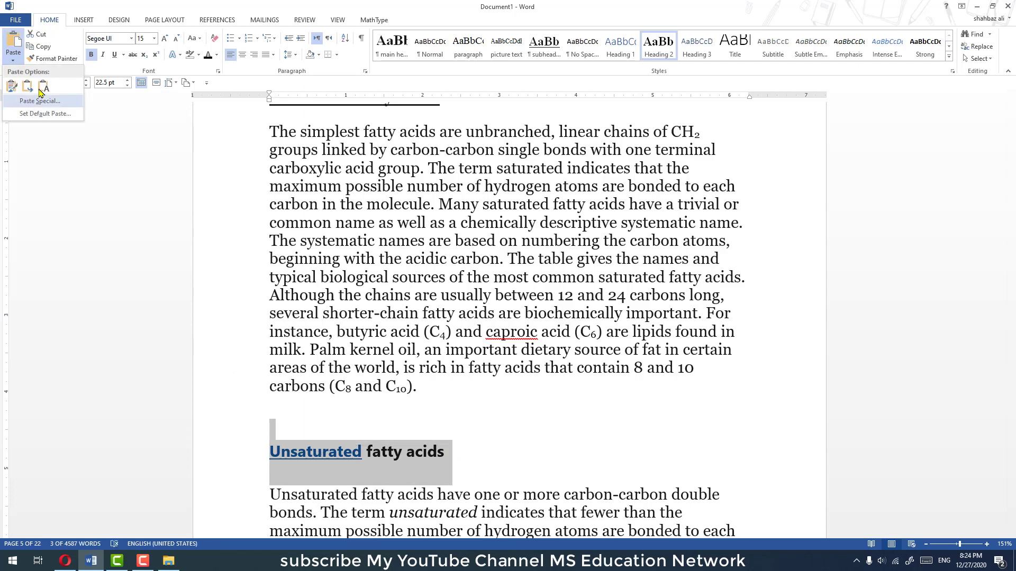
pyautogui.click(26, 93)
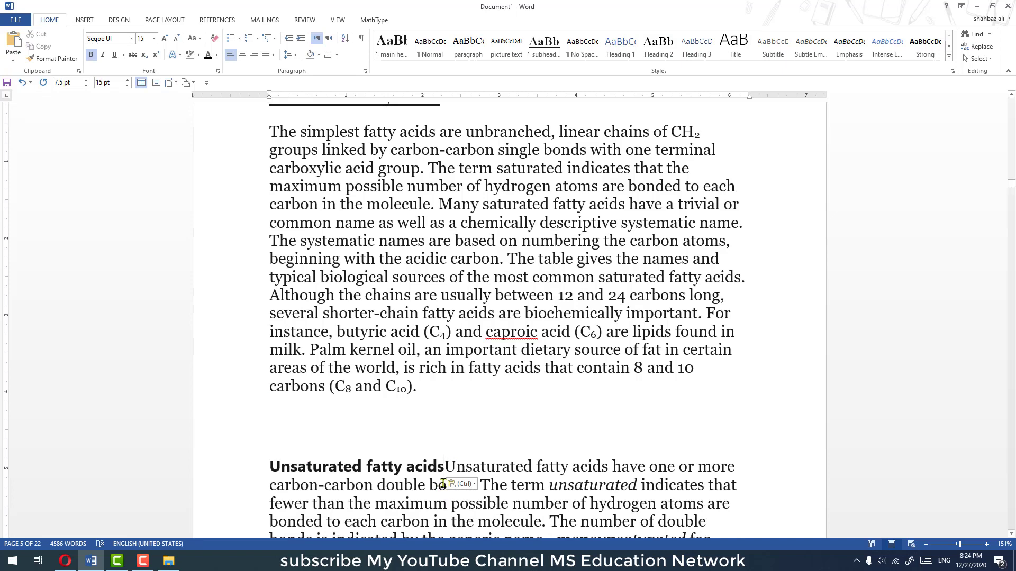
pyautogui.press('Return')
pyautogui.click(286, 426)
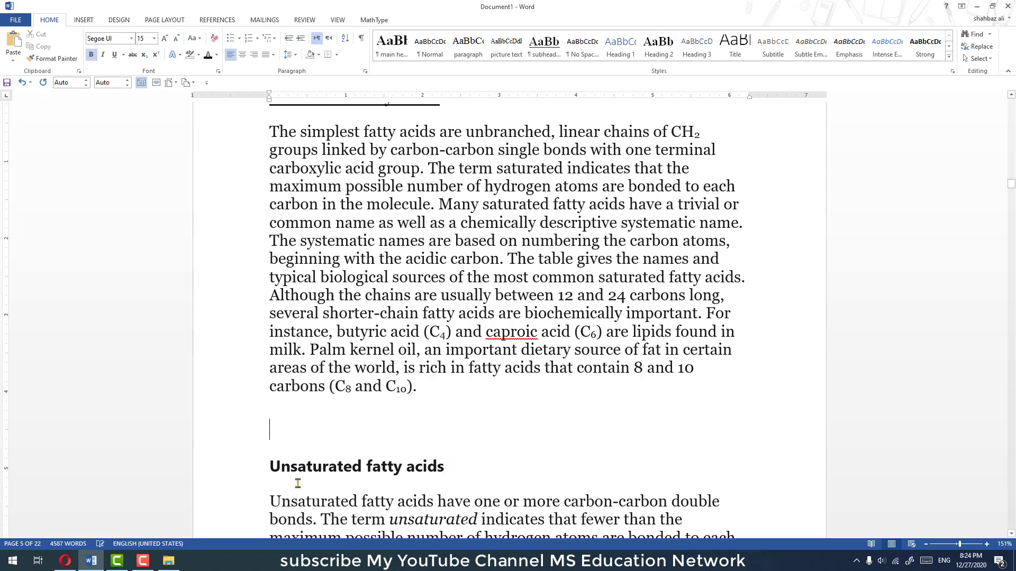
pyautogui.click(269, 464)
pyautogui.press('BackSpace')
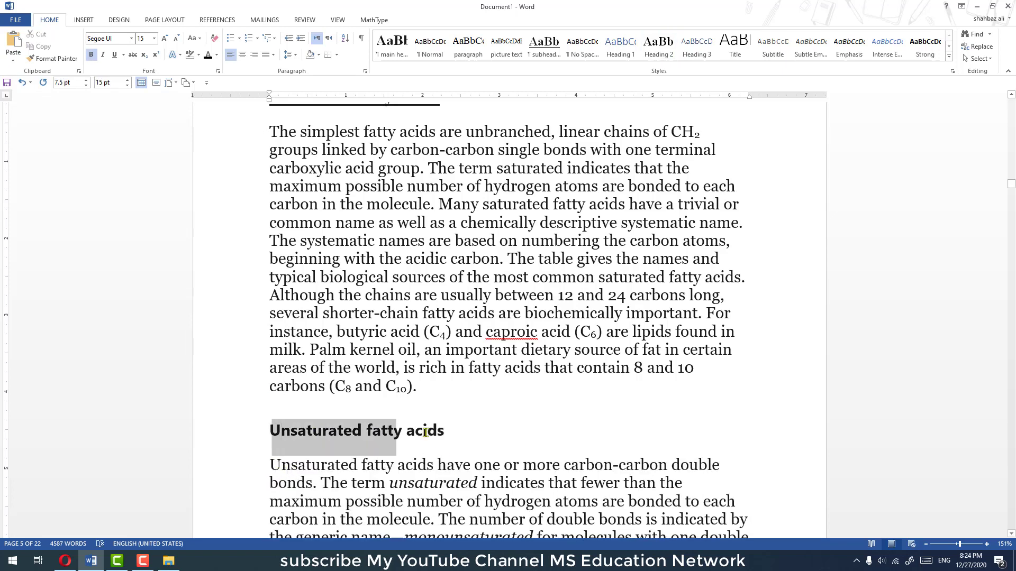
# Step: Style the Unsaturated fatty acids heading as a bold, underlined subheading
pyautogui.moveTo(276, 430); pyautogui.dragTo(448, 433)
pyautogui.click(552, 43)
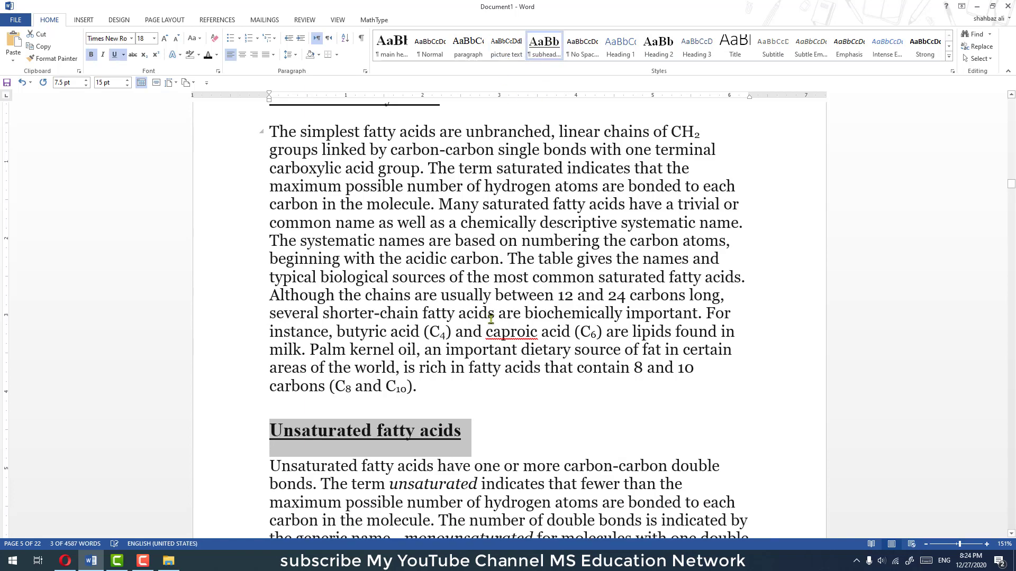
pyautogui.click(483, 401)
pyautogui.scroll(-2, 483, 402)
pyautogui.moveTo(472, 355); pyautogui.dragTo(269, 356)
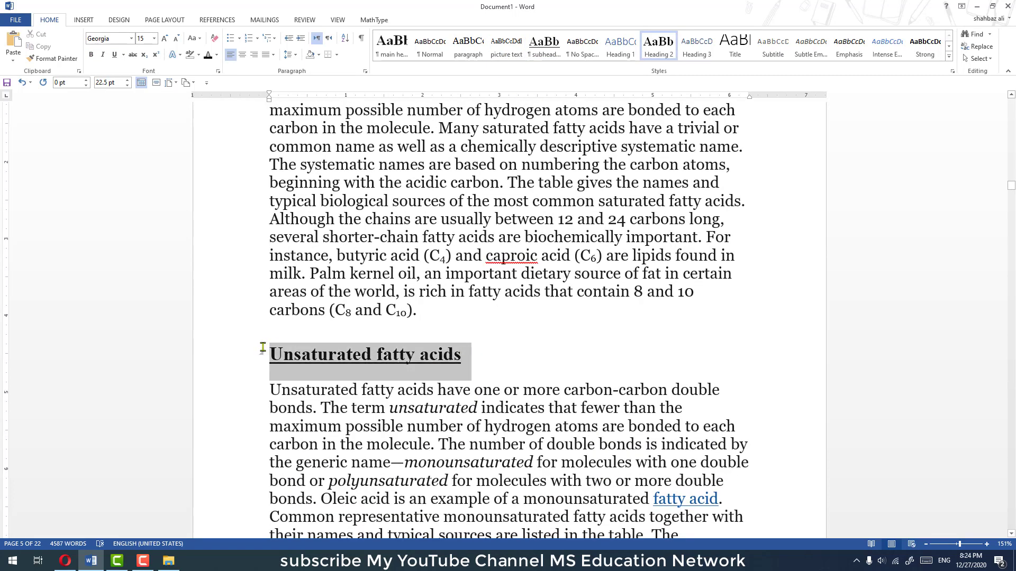
pyautogui.click(545, 43)
pyautogui.hotkey('ctrl', 'b')
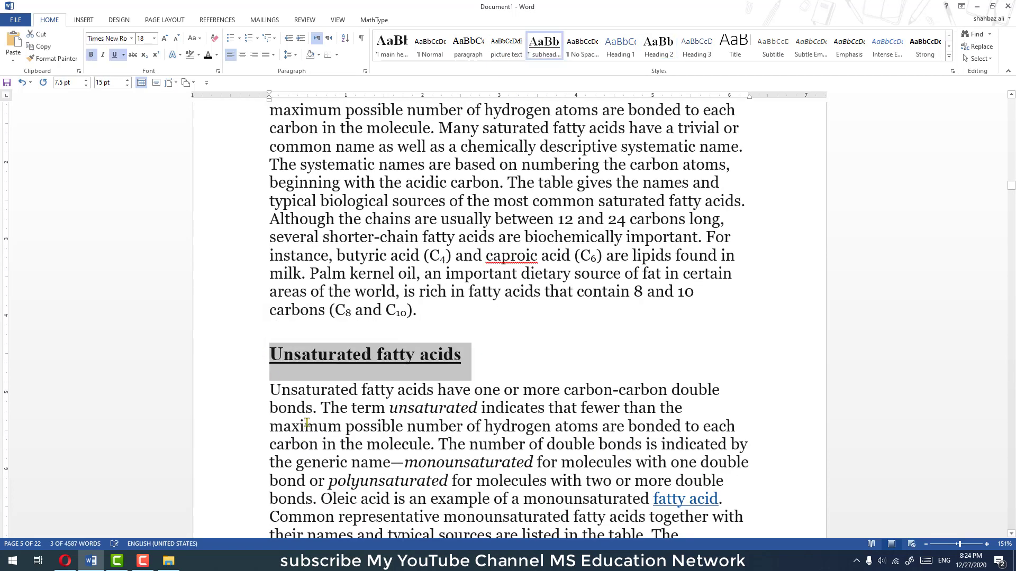
pyautogui.click(304, 430)
# Step: Apply the justified, indented 'paragraph' style to the Saturated fatty acids text
pyautogui.scroll(-3, 303, 429)
pyautogui.scroll(-2, 362, 388)
pyautogui.scroll(3, 362, 388)
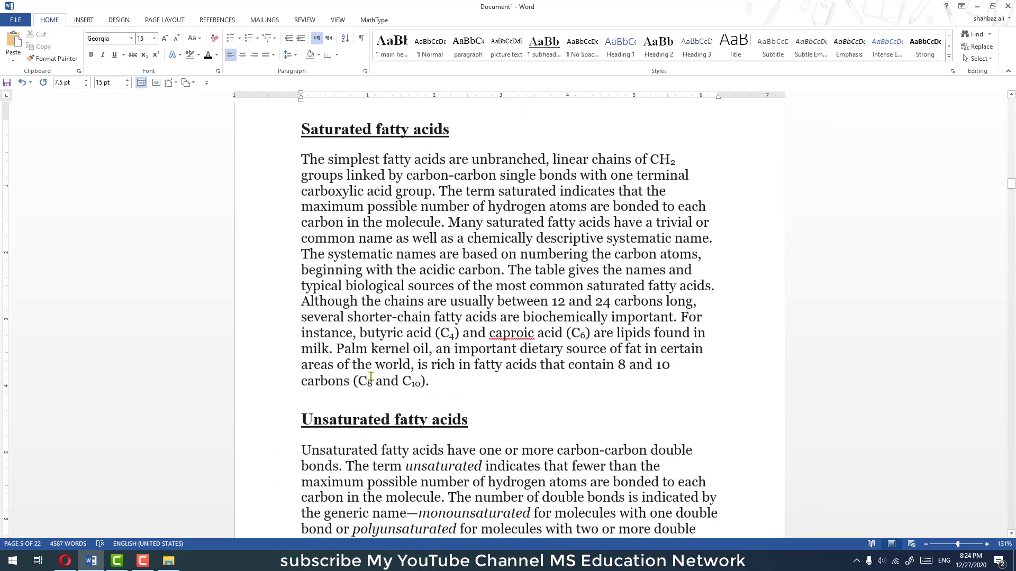
pyautogui.moveTo(301, 160); pyautogui.dragTo(676, 392)
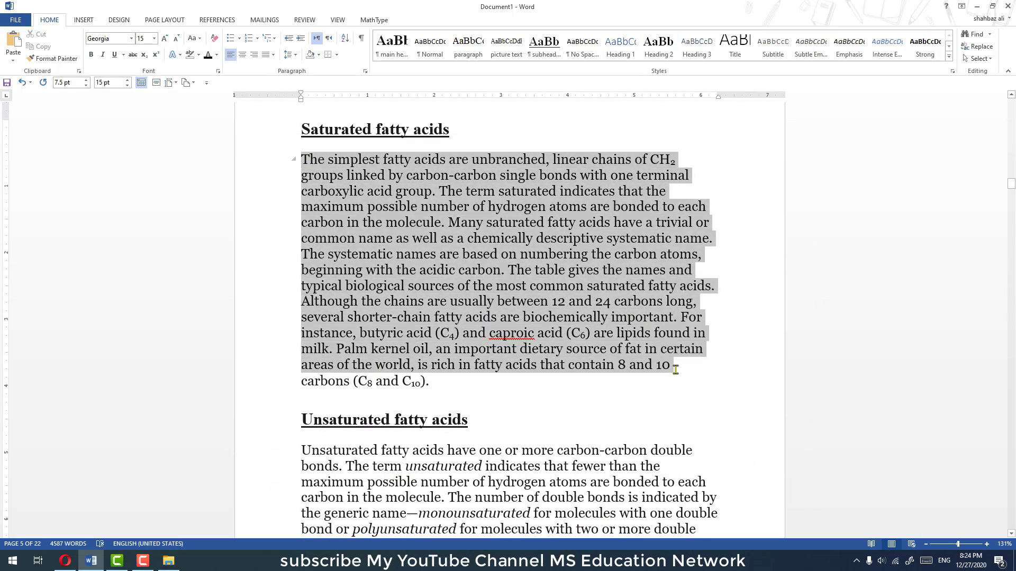
pyautogui.click(468, 45)
pyautogui.click(551, 316)
# Step: Save the document into I:\web data under the name 'word file.docx'
pyautogui.hotkey('ctrl', 's')
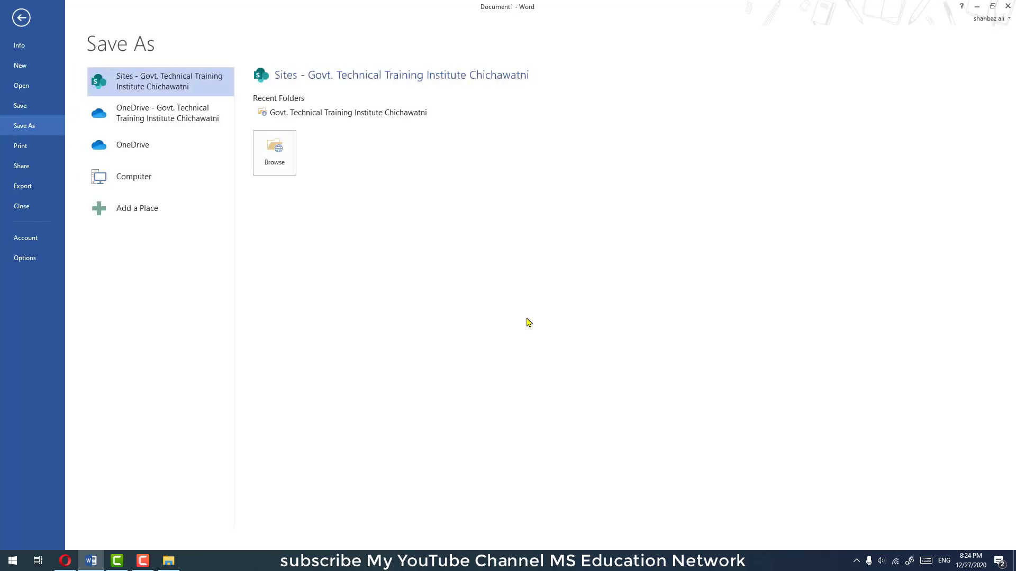
pyautogui.press('Escape')
pyautogui.hotkey('ctrl', 's')
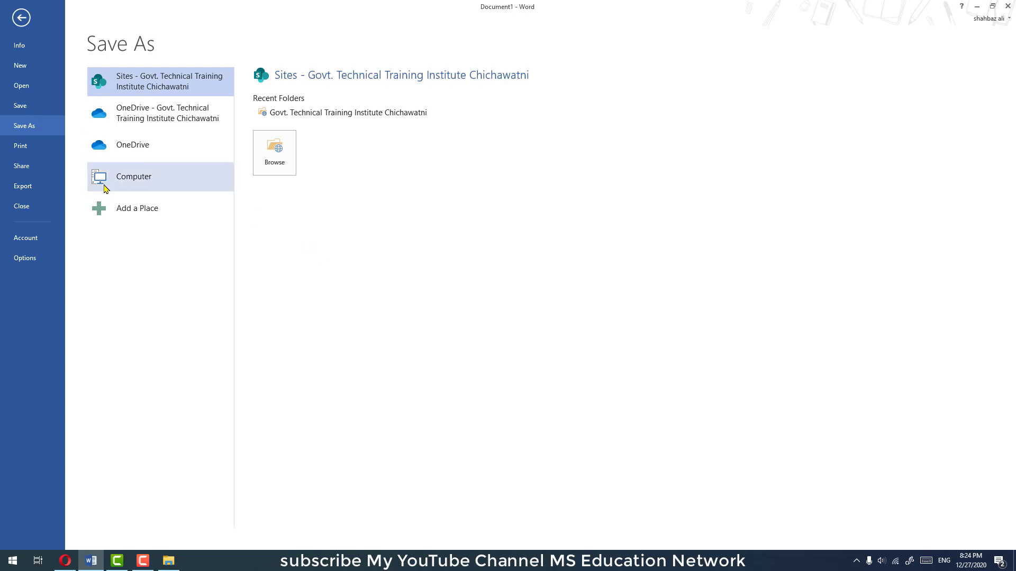
pyautogui.click(120, 175)
pyautogui.click(269, 236)
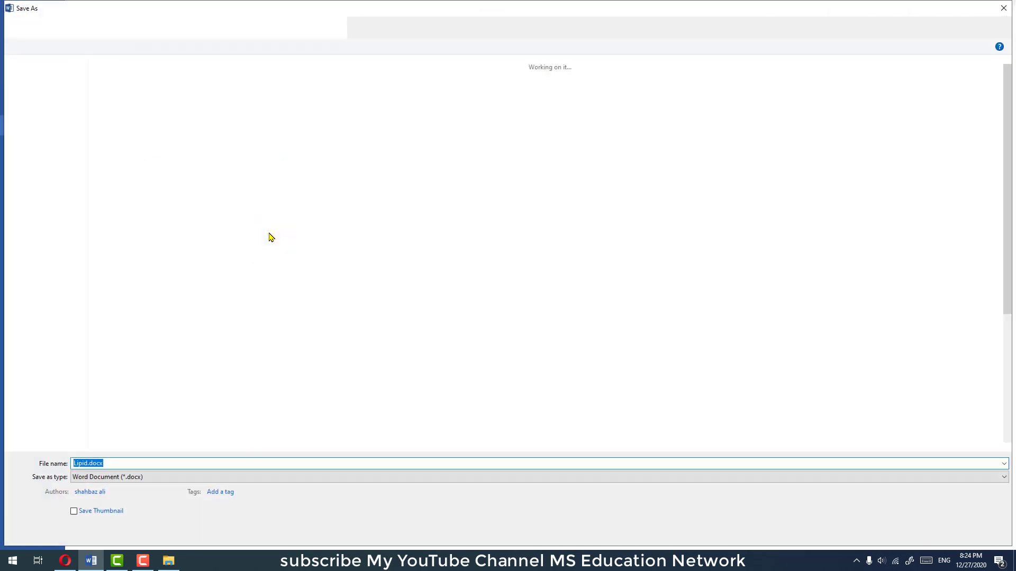
pyautogui.click(51, 298)
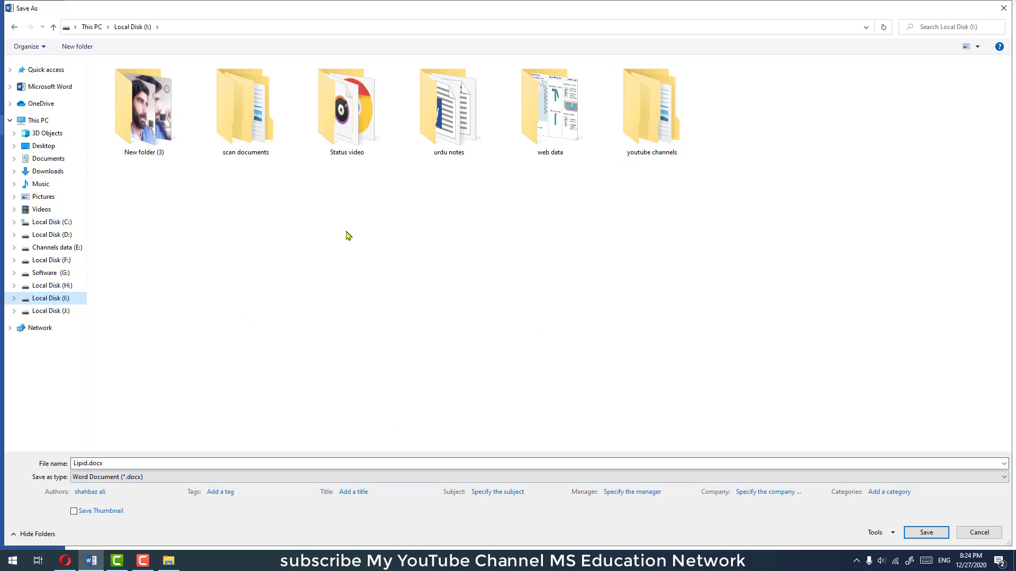
pyautogui.doubleClick(511, 117)
pyautogui.click(150, 466)
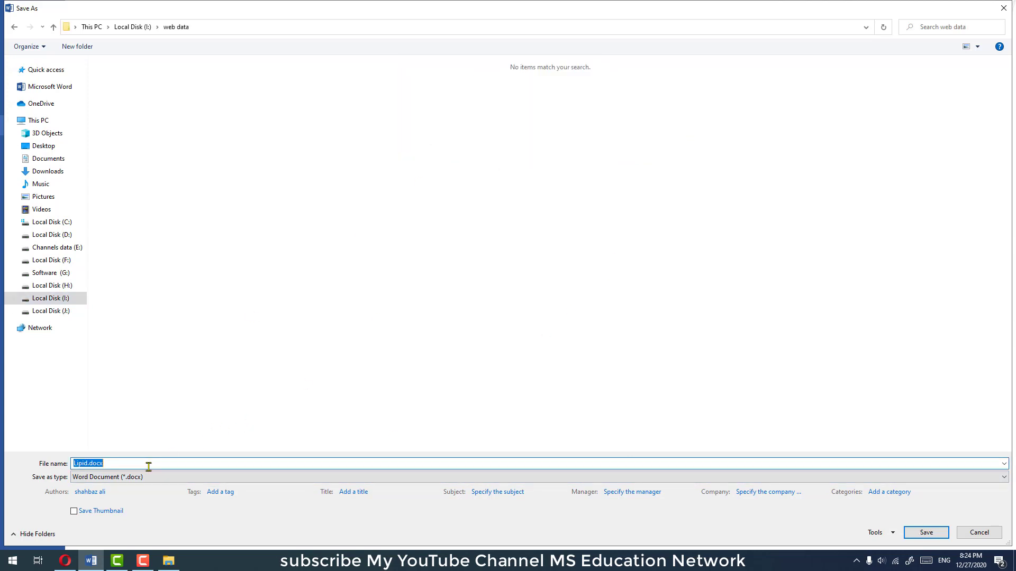
pyautogui.write('word file')
pyautogui.press('Return')
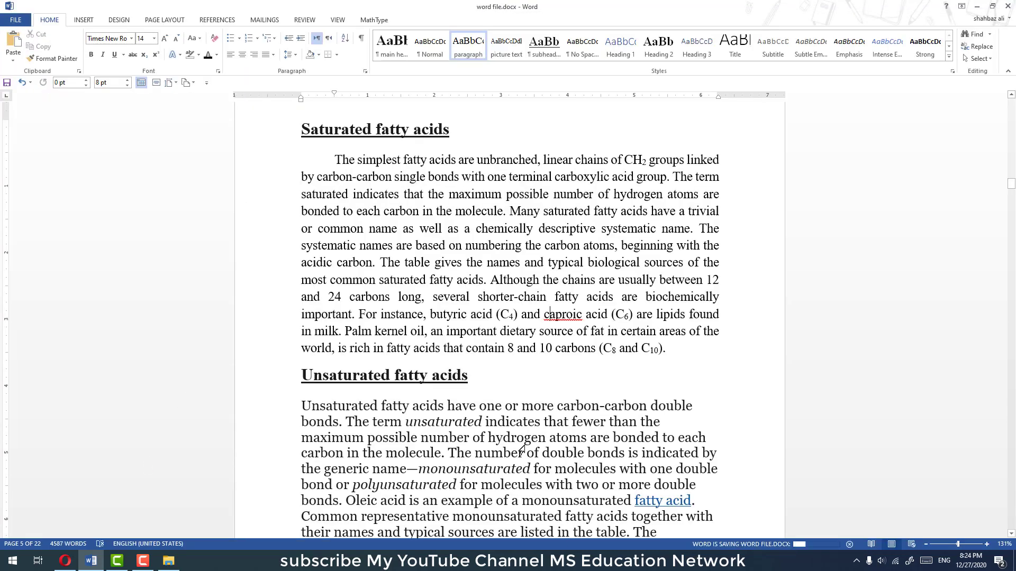
# Step: Select the oogonium micrograph and shrink it from a corner to the text width
pyautogui.scroll(-2, 516, 431)
pyautogui.scroll(-1, 516, 431)
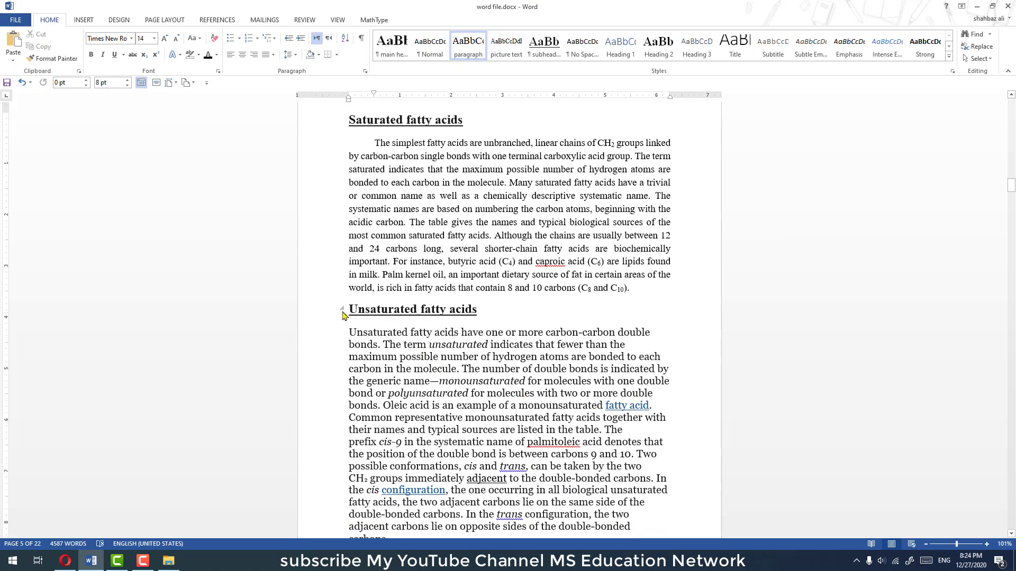
pyautogui.click(366, 345)
pyautogui.scroll(2, 366, 345)
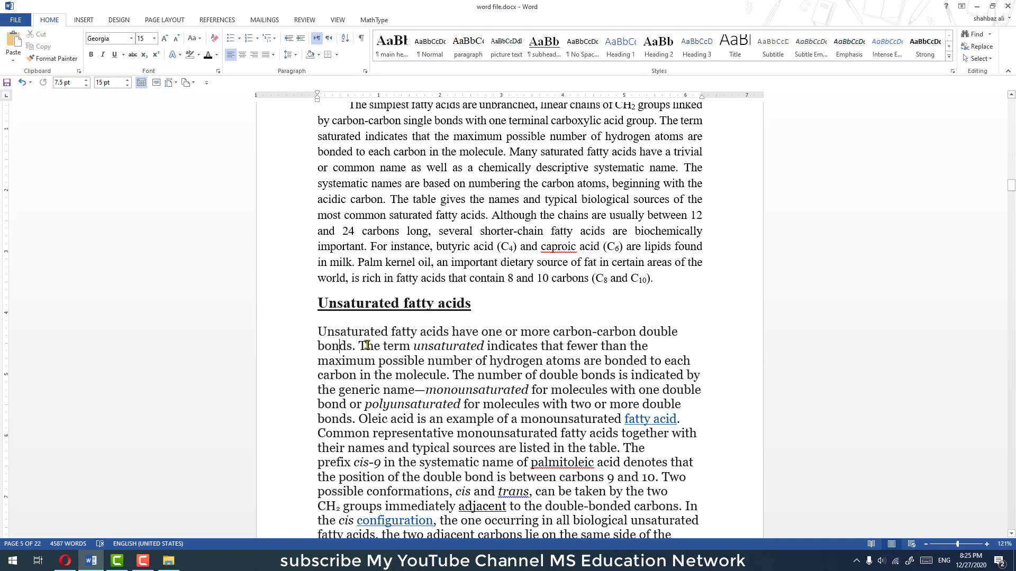
pyautogui.scroll(1, 369, 345)
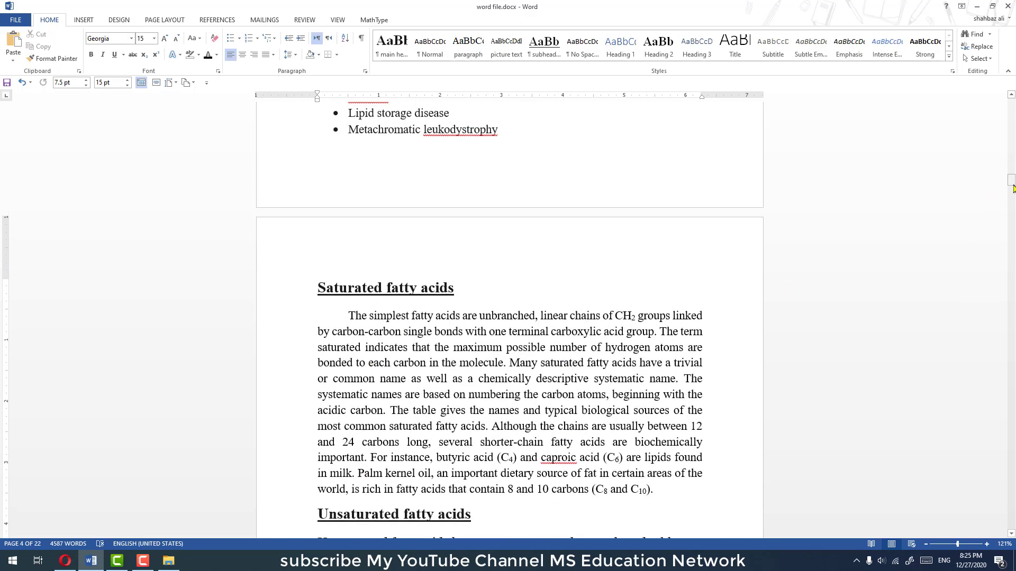
pyautogui.moveTo(1012, 182); pyautogui.dragTo(1011, 360)
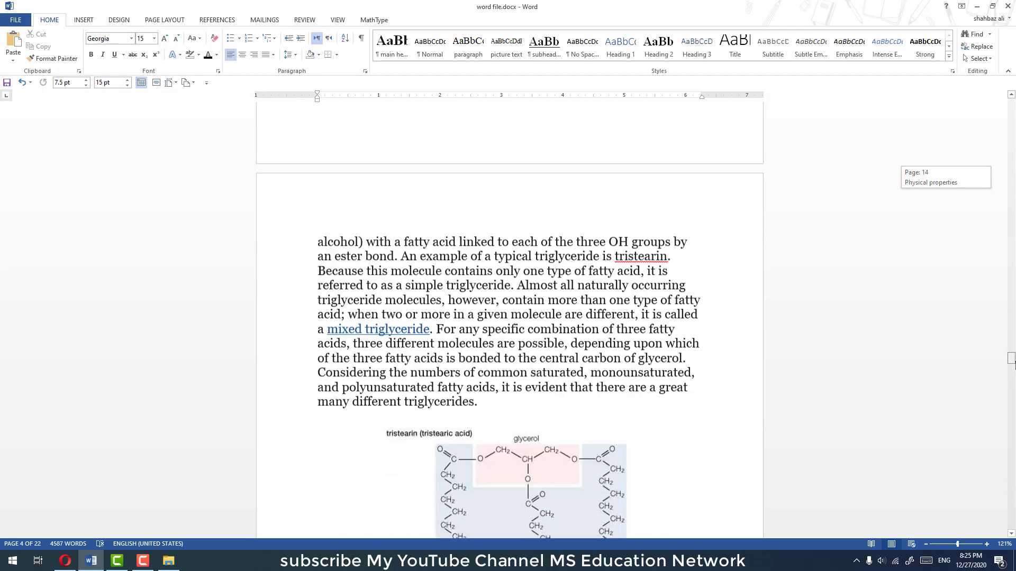
pyautogui.keyDown('ctrl'); pyautogui.scroll(-3, 451, 318); pyautogui.keyUp('ctrl')
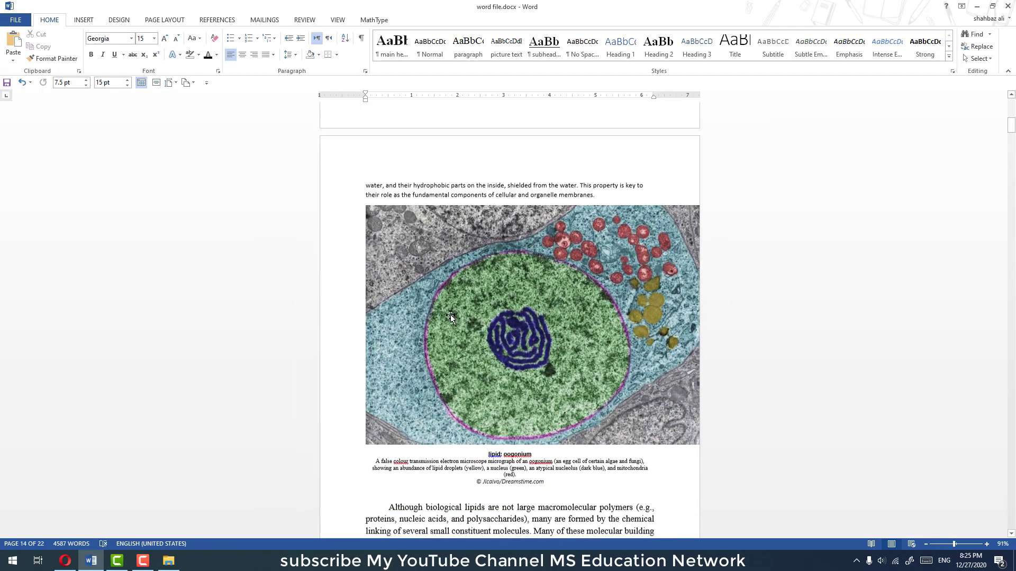
pyautogui.click(469, 365)
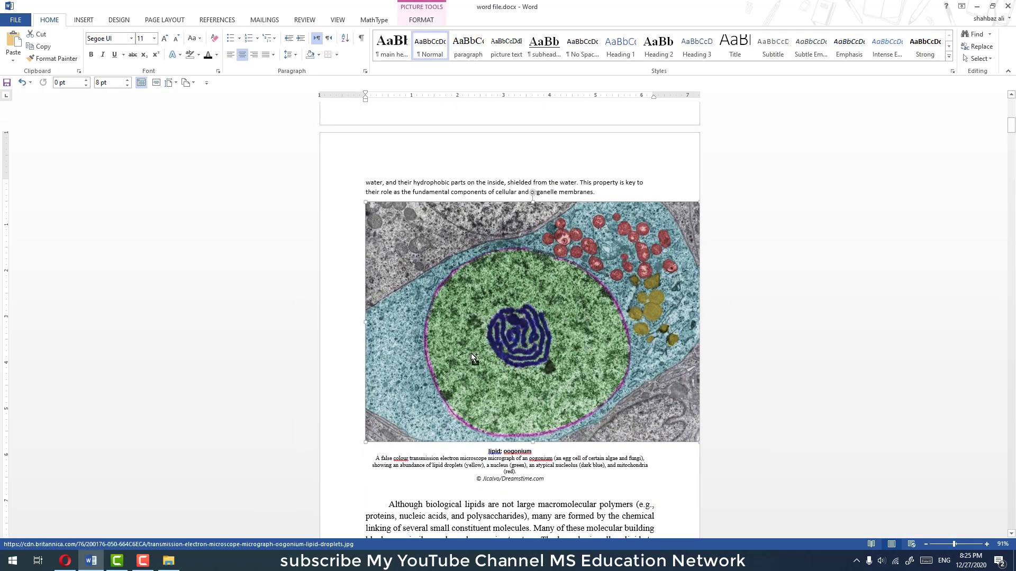
pyautogui.keyDown('ctrl'); pyautogui.scroll(4, 471, 349); pyautogui.keyUp('ctrl')
pyautogui.keyDown('ctrl'); pyautogui.scroll(-1, 541, 315); pyautogui.keyUp('ctrl')
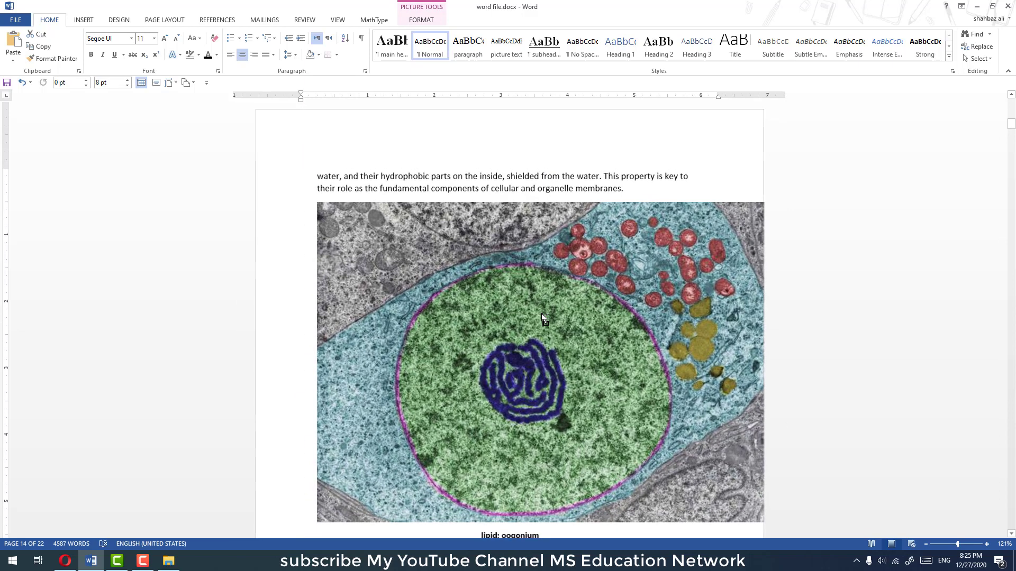
pyautogui.scroll(-1, 542, 313)
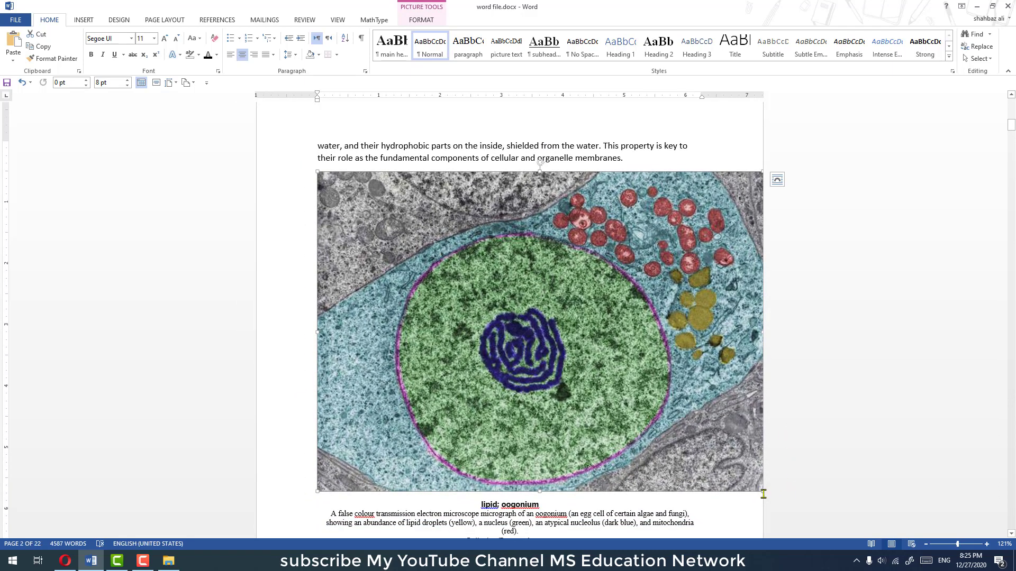
pyautogui.moveTo(763, 491); pyautogui.dragTo(702, 448)
pyautogui.rightClick(501, 263)
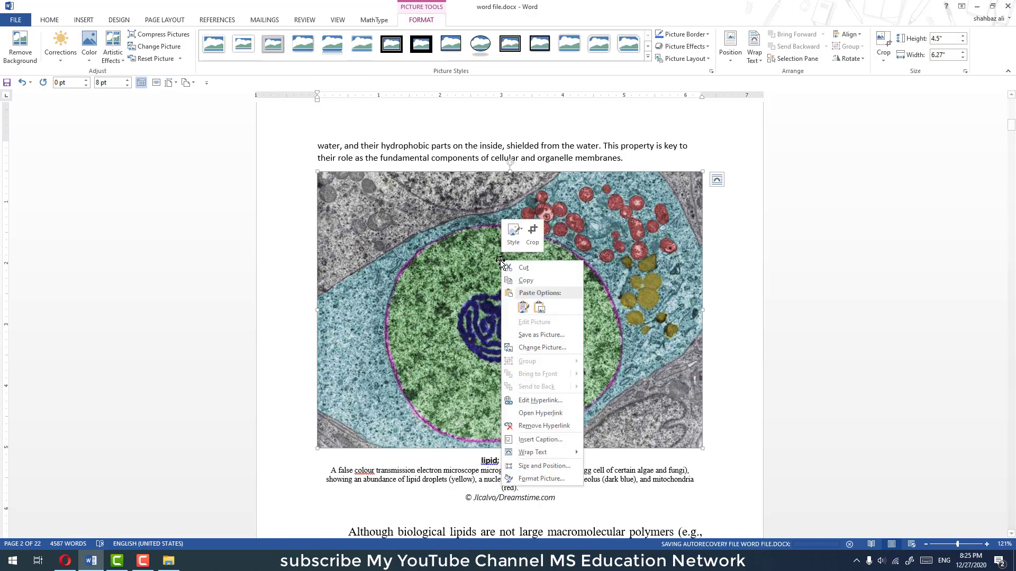
pyautogui.click(537, 315)
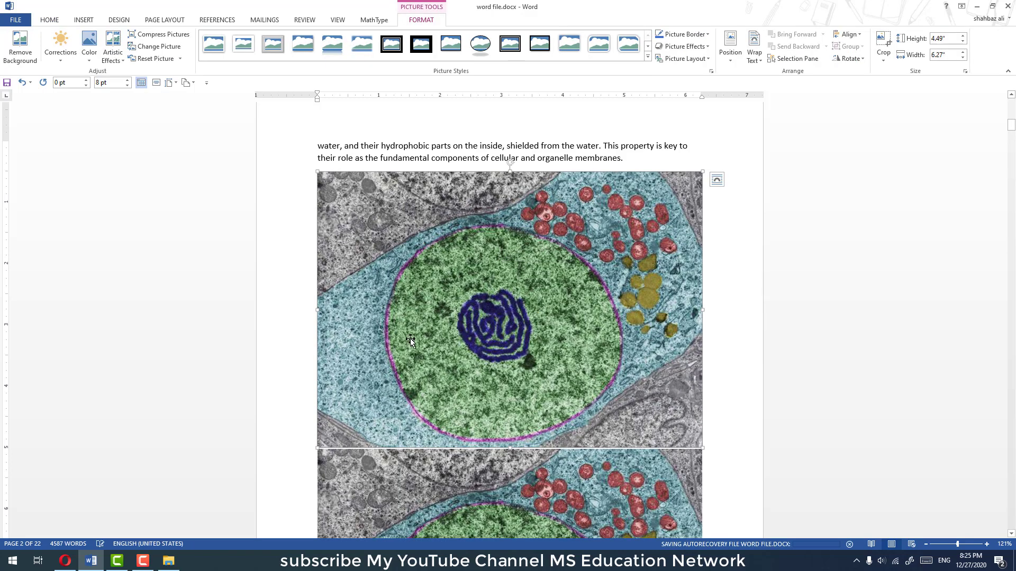
pyautogui.scroll(-3, 411, 341)
pyautogui.click(427, 401)
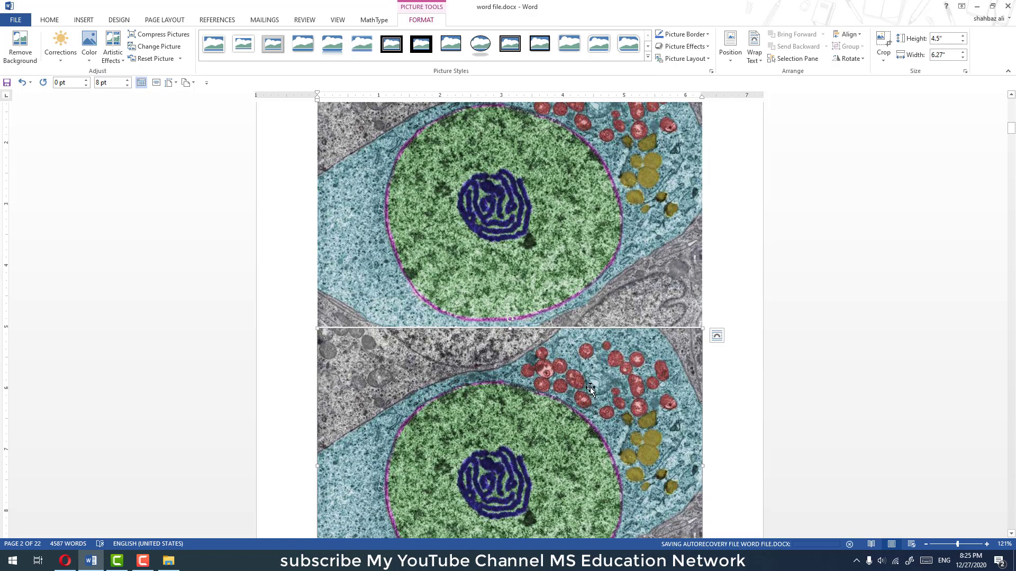
pyautogui.scroll(-2, 590, 390)
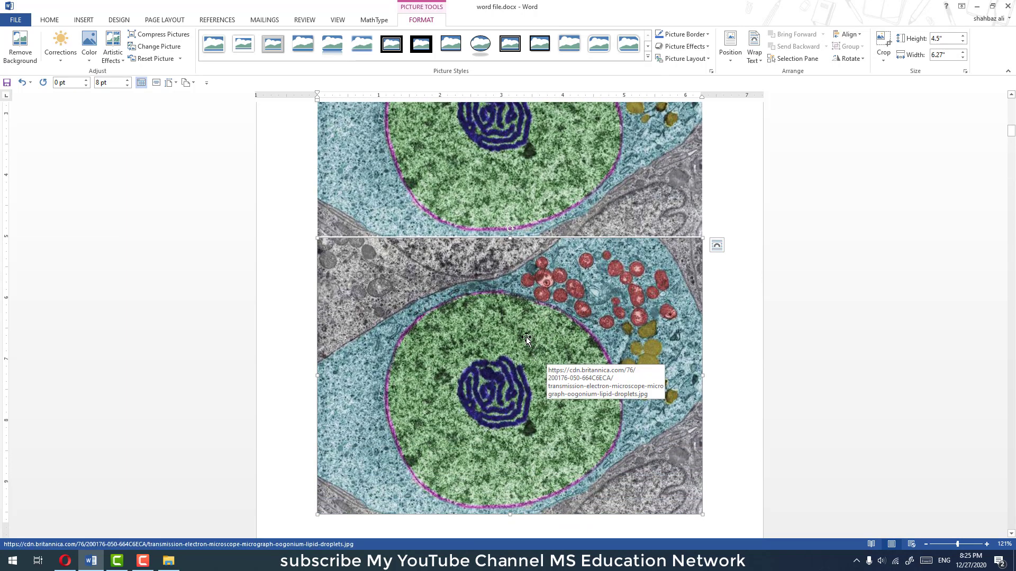
pyautogui.press('Delete')
pyautogui.scroll(2, 476, 266)
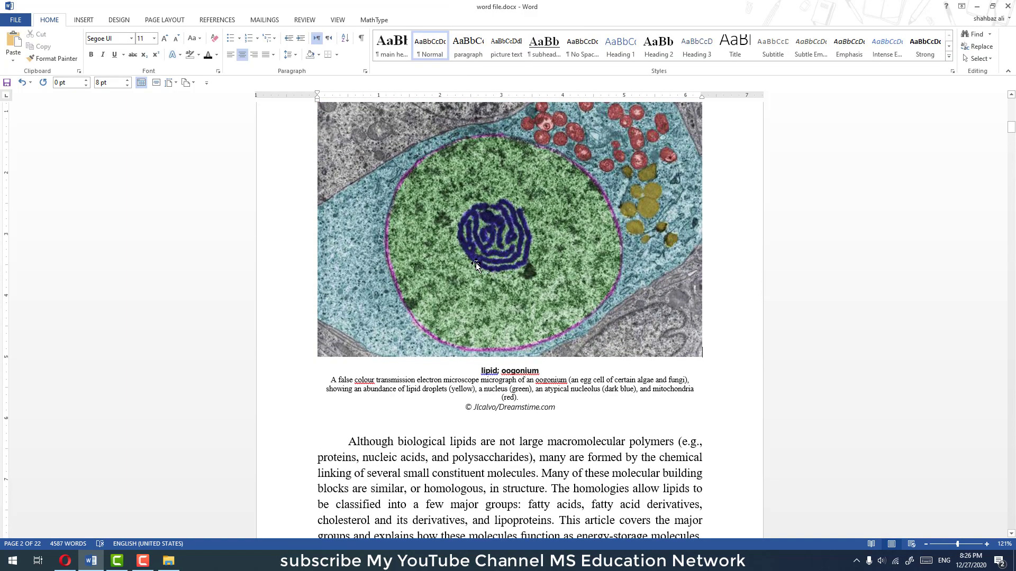
pyautogui.scroll(2, 475, 266)
pyautogui.click(476, 267)
pyautogui.scroll(-5, 474, 265)
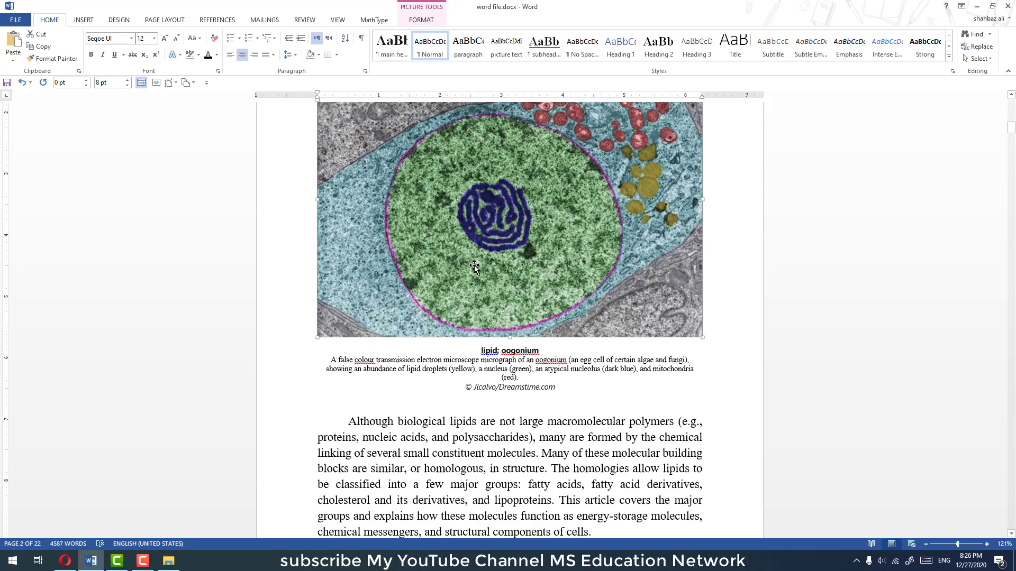
pyautogui.scroll(-4, 791, 309)
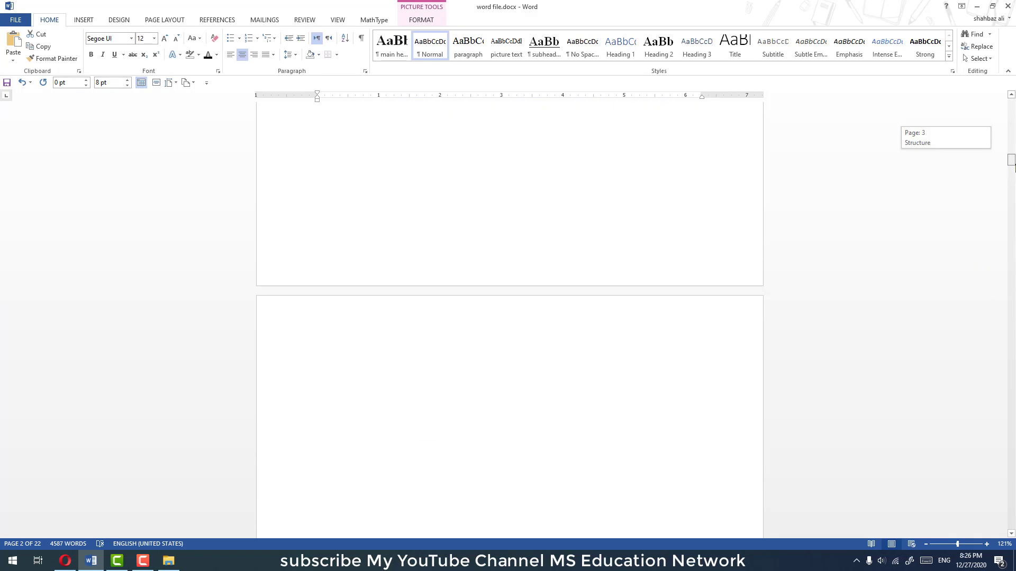
pyautogui.moveTo(1009, 141); pyautogui.dragTo(1009, 173)
# Step: Copy the stearic acid figure and delete it from the page
pyautogui.click(562, 222)
pyautogui.scroll(2, 562, 222)
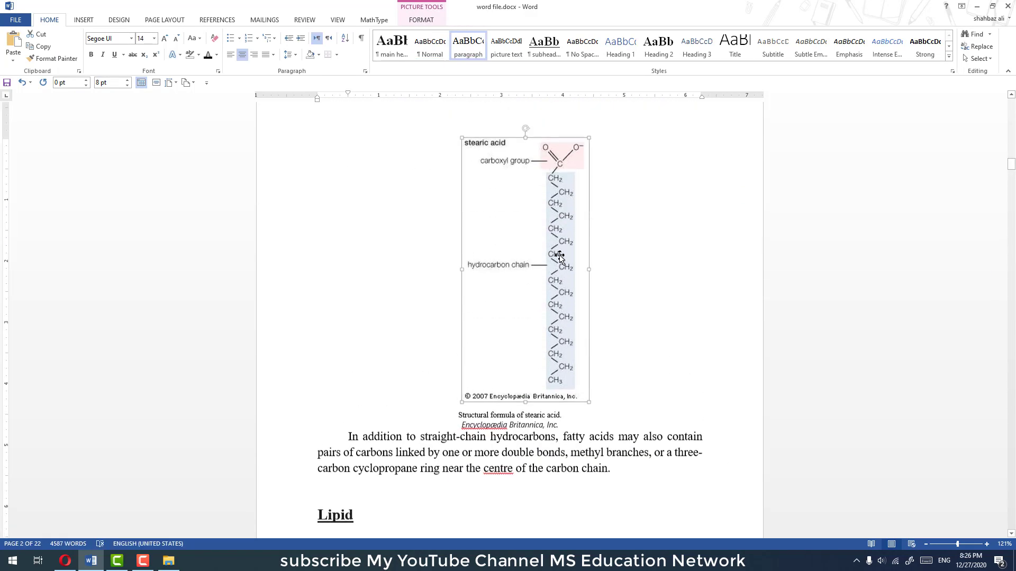
pyautogui.rightClick(559, 256)
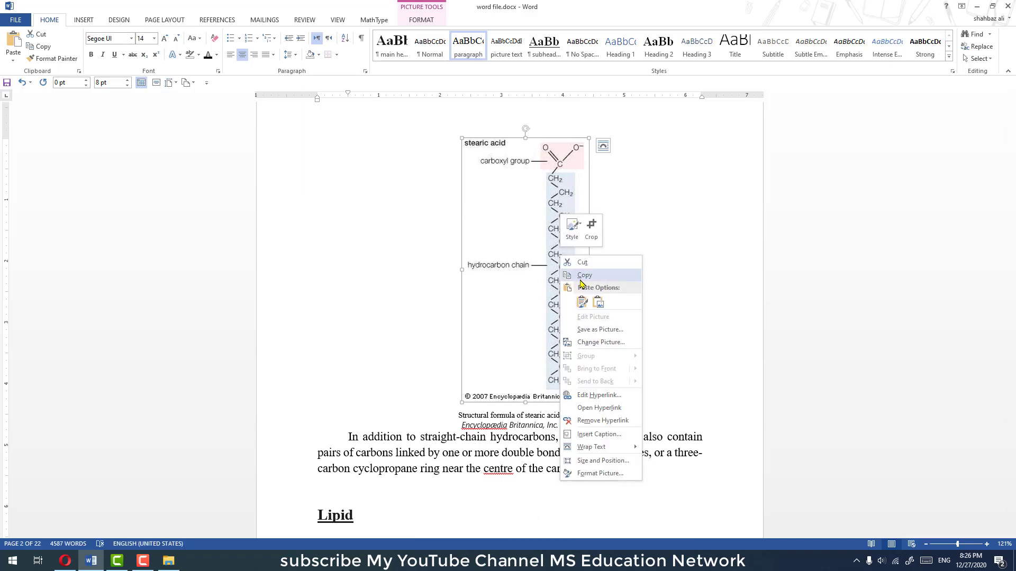
pyautogui.press('Escape')
pyautogui.click(597, 259)
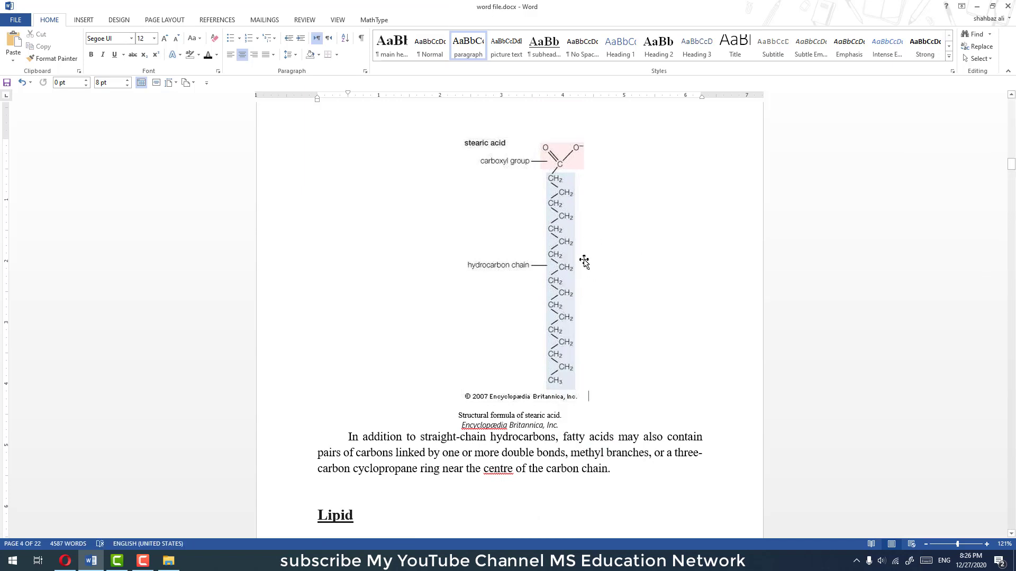
pyautogui.click(584, 262)
pyautogui.press('Delete')
# Step: Paste the stearic acid figure back above its caption as a plain picture
pyautogui.scroll(3, 535, 219)
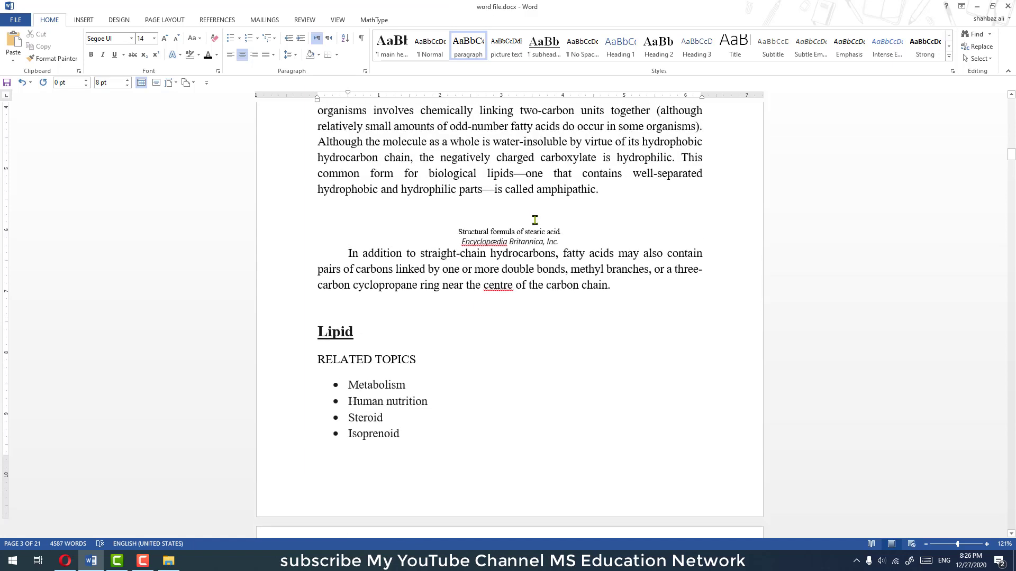
pyautogui.rightClick(524, 211)
pyautogui.click(562, 259)
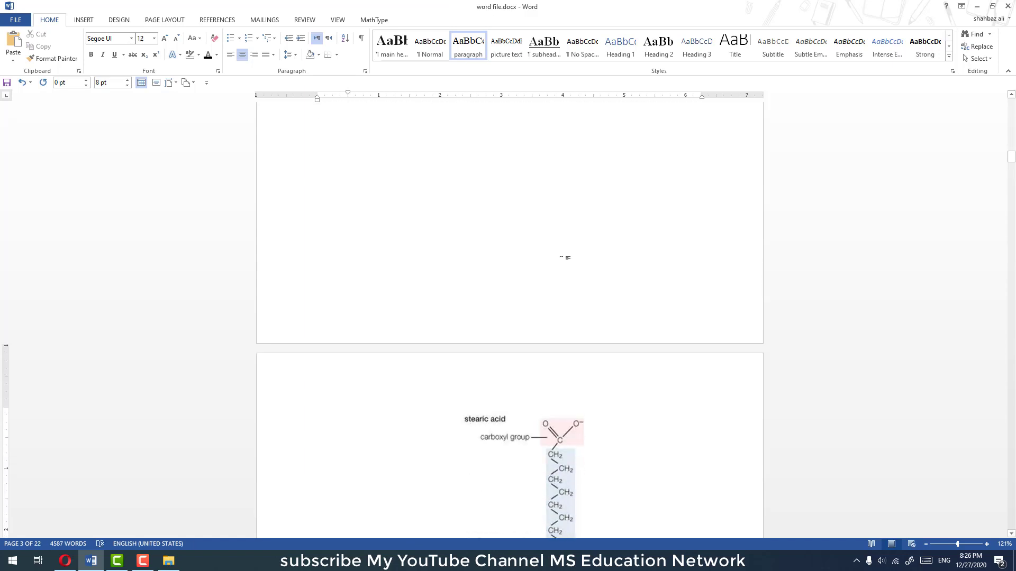
pyautogui.click(556, 398)
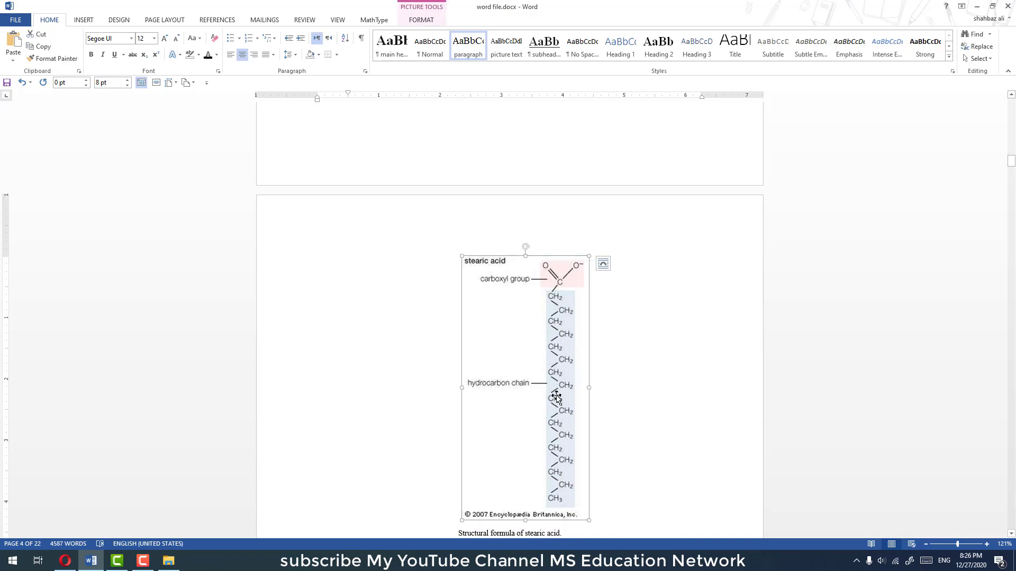
# Step: Review the document and consult the web guide on removing hyperlinks before returning to Word
pyautogui.scroll(-2, 557, 398)
pyautogui.scroll(-4, 557, 397)
pyautogui.scroll(-5, 556, 398)
pyautogui.scroll(-5, 557, 397)
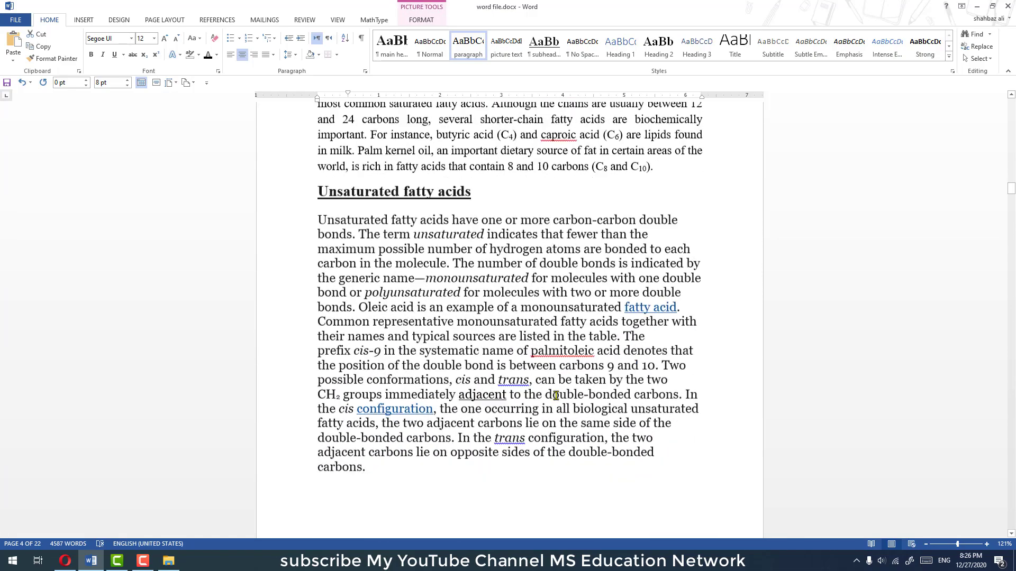
pyautogui.scroll(-2, 556, 395)
pyautogui.scroll(4, 556, 396)
pyautogui.scroll(6, 556, 396)
pyautogui.scroll(5, 555, 396)
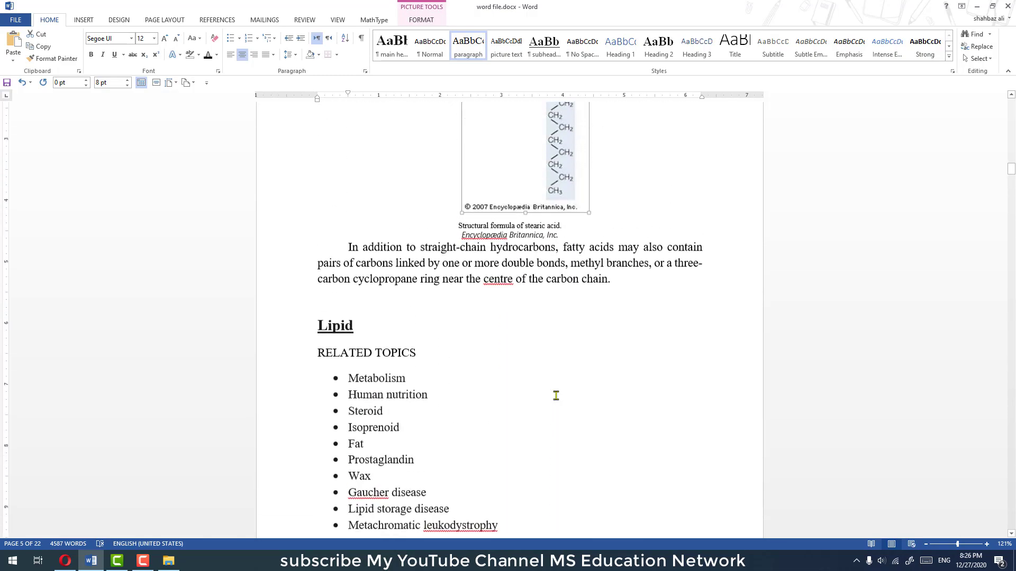
pyautogui.scroll(3, 555, 396)
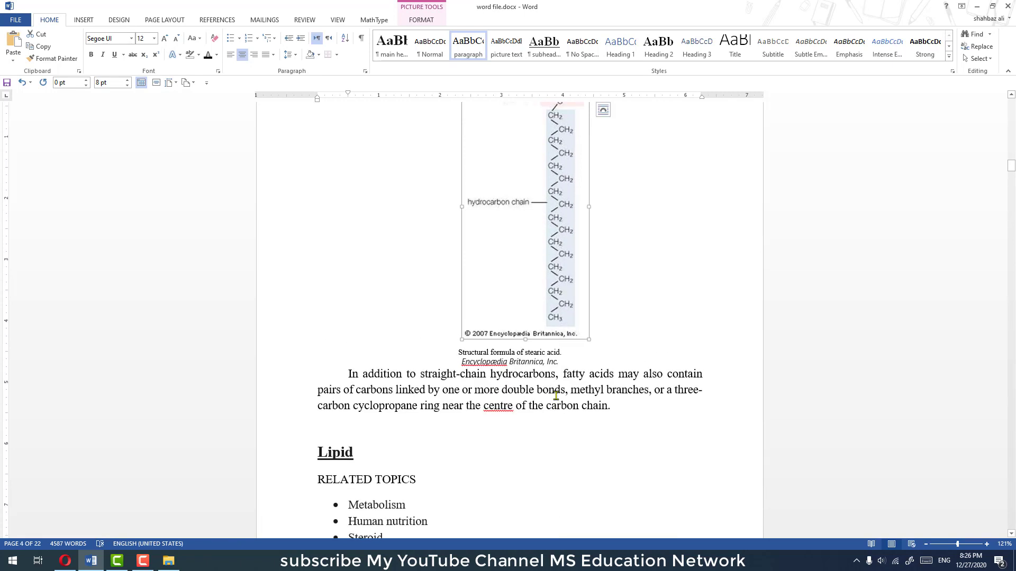
pyautogui.scroll(3, 556, 395)
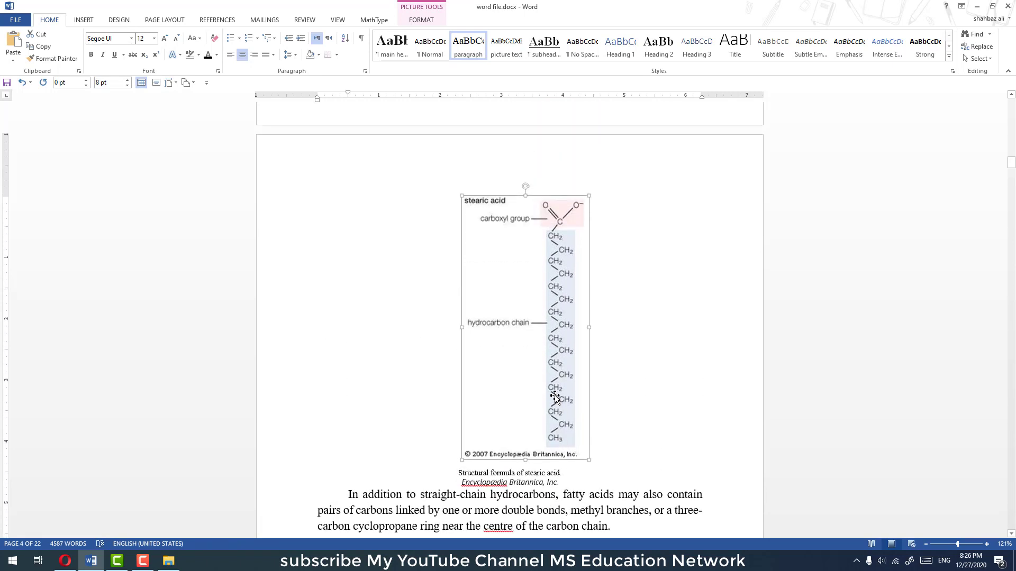
pyautogui.click(65, 561)
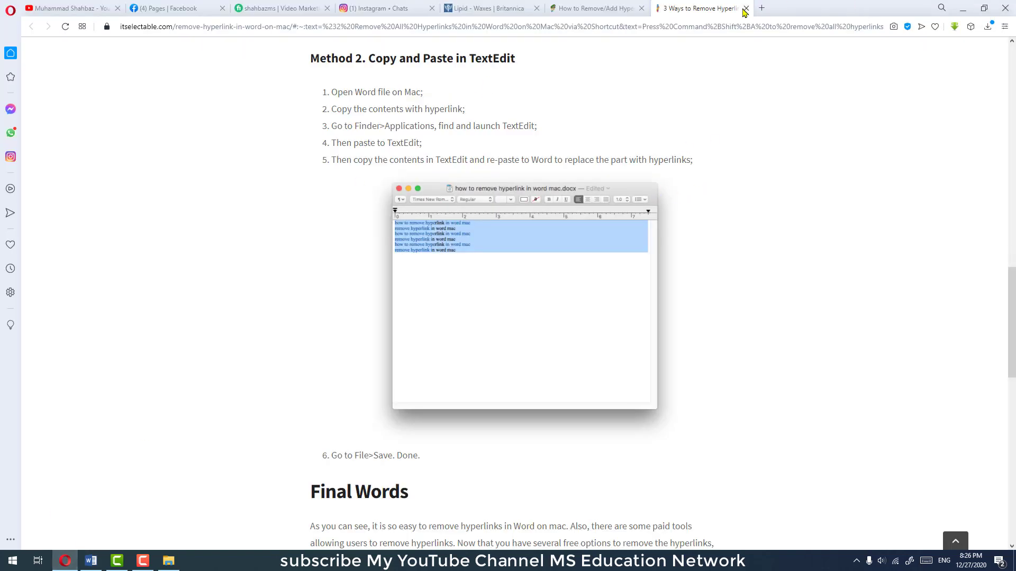
pyautogui.click(960, 7)
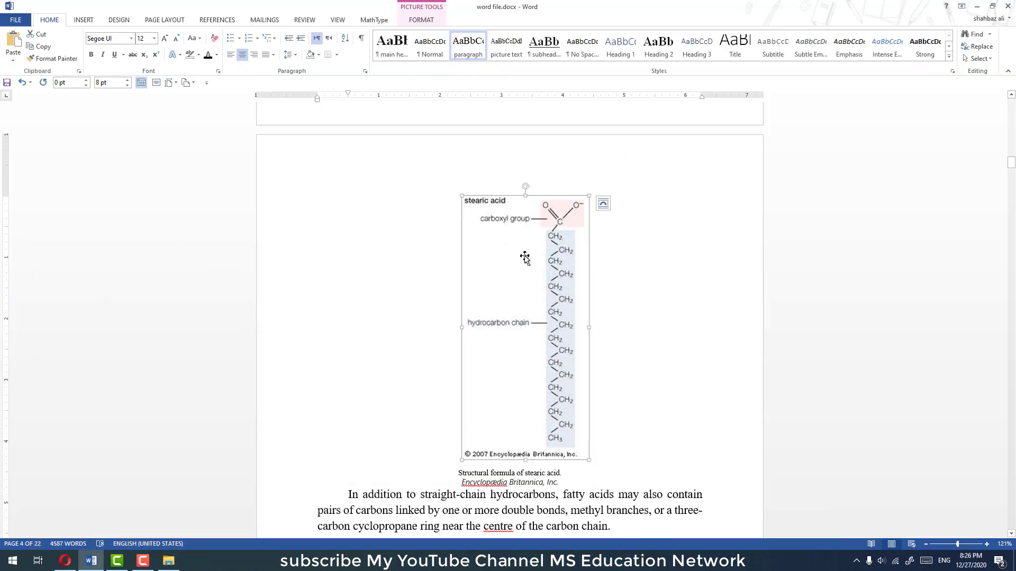
# Step: Save the stearic acid picture as a PNG image in I:\web data
pyautogui.click(605, 263)
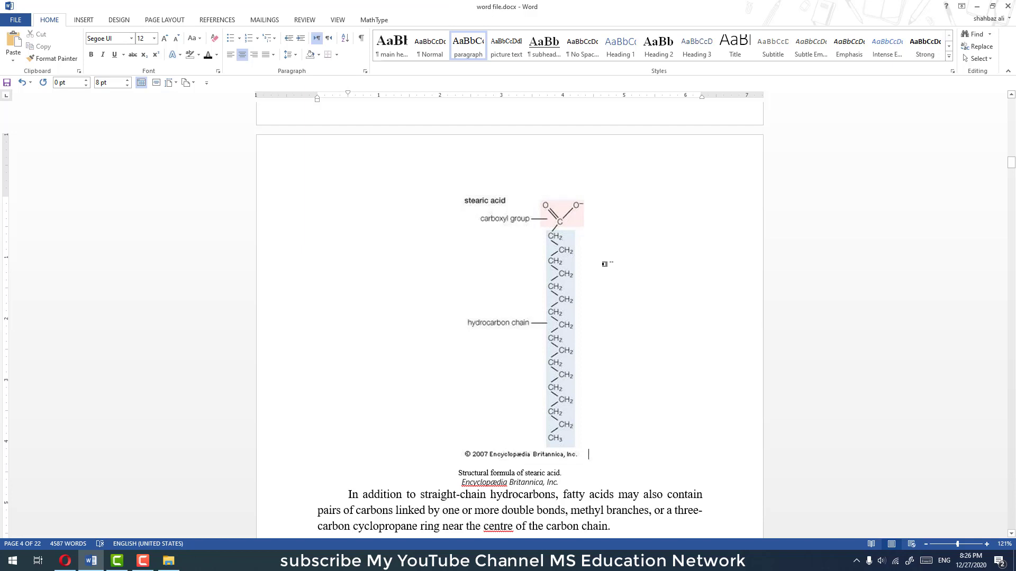
pyautogui.click(548, 271)
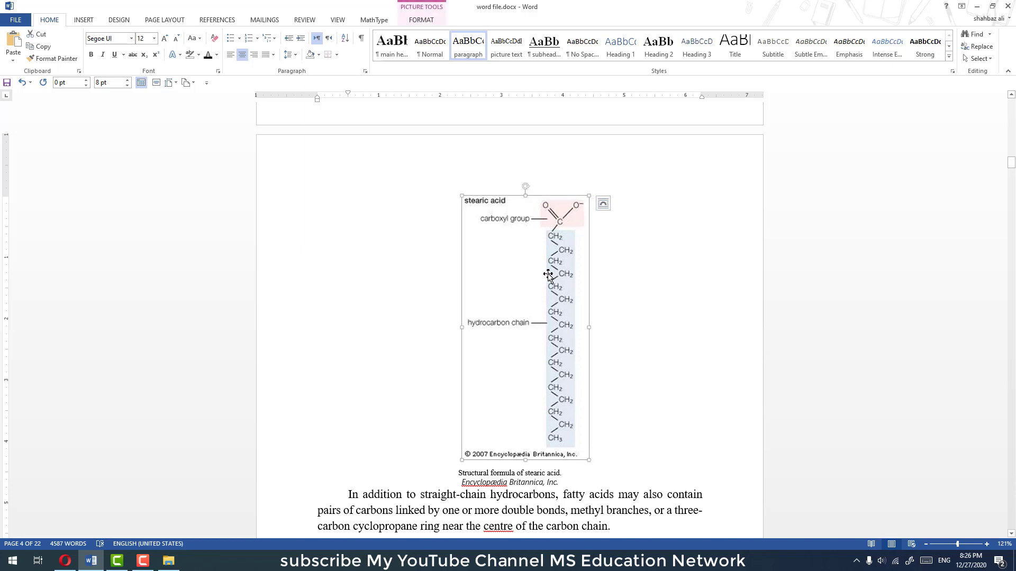
pyautogui.rightClick(548, 274)
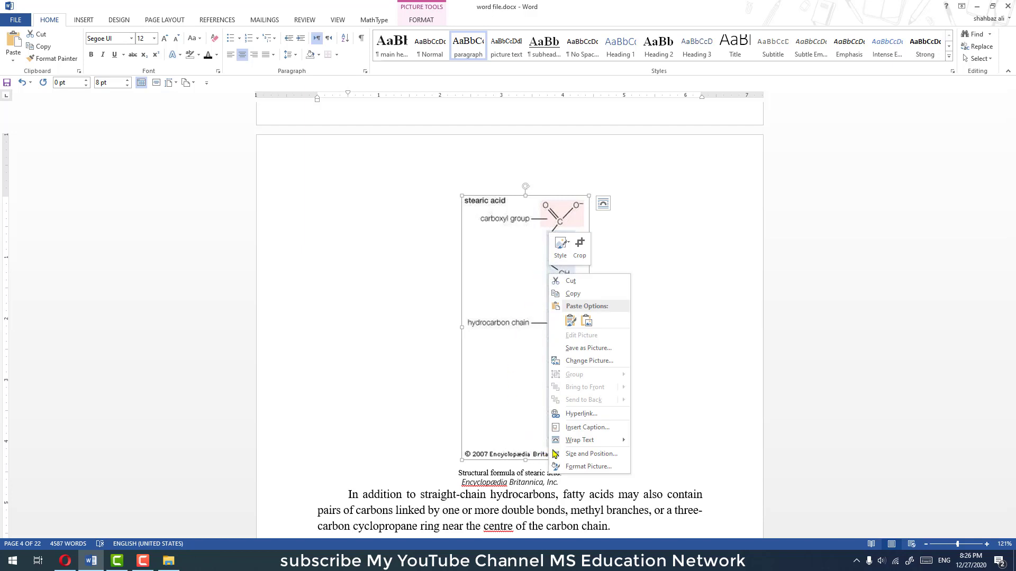
pyautogui.click(579, 349)
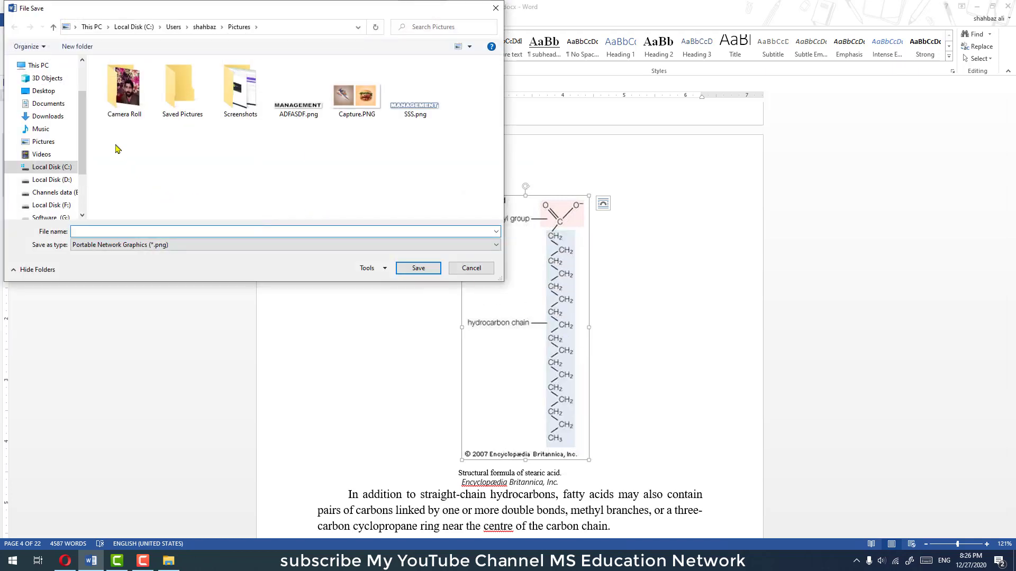
pyautogui.scroll(-2, 53, 153)
pyautogui.click(50, 176)
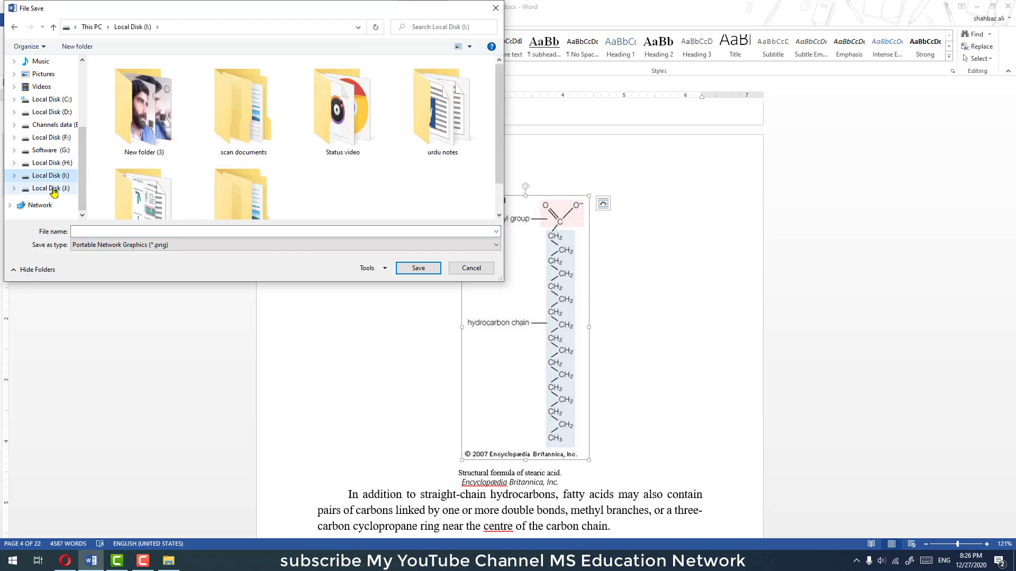
pyautogui.click(339, 137)
pyautogui.scroll(-1, 297, 162)
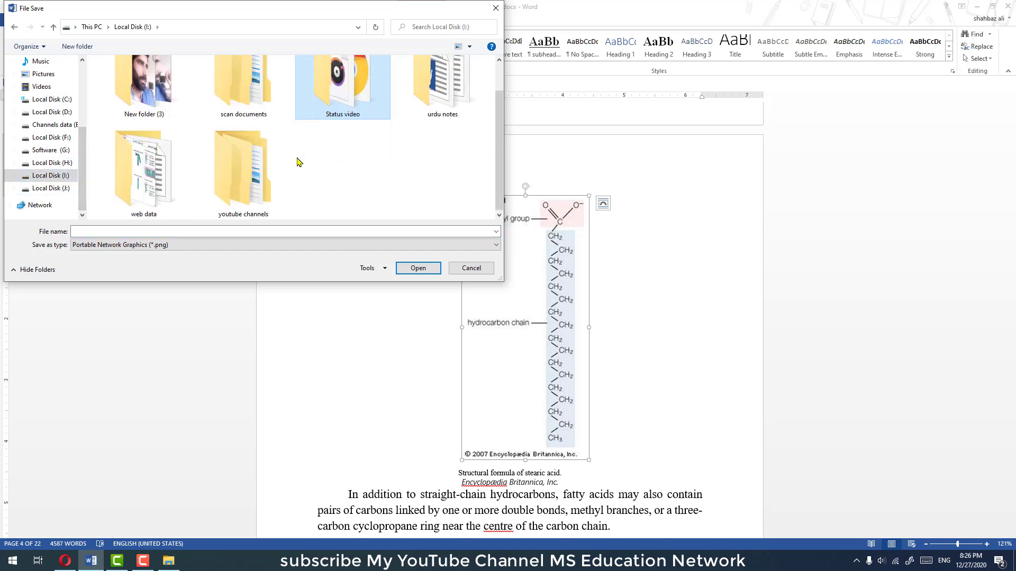
pyautogui.doubleClick(164, 191)
pyautogui.click(166, 230)
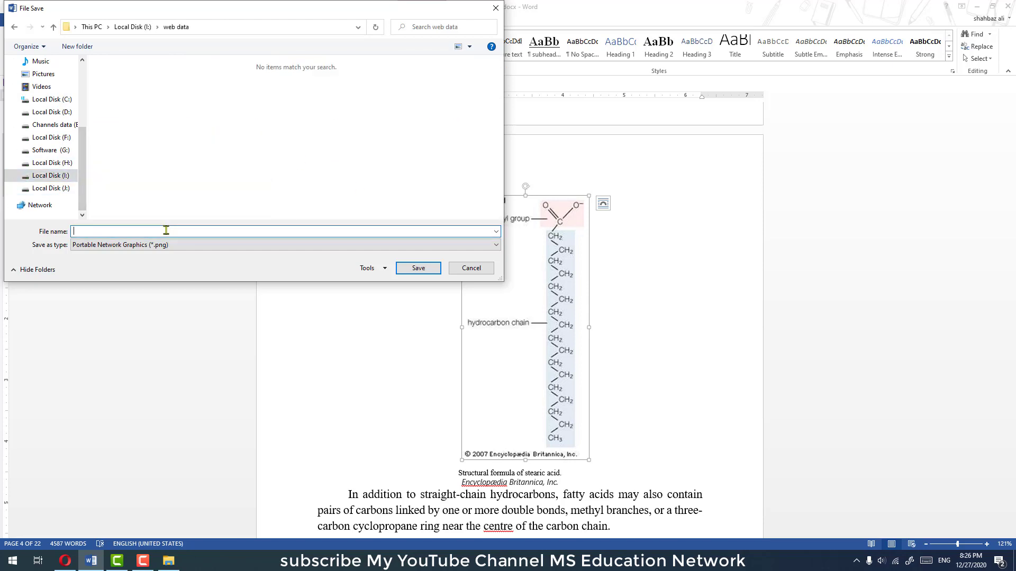
pyautogui.write('2')
pyautogui.click(418, 268)
# Step: Start exporting the oogonium cell micrograph with Save as Picture
pyautogui.scroll(5, 468, 311)
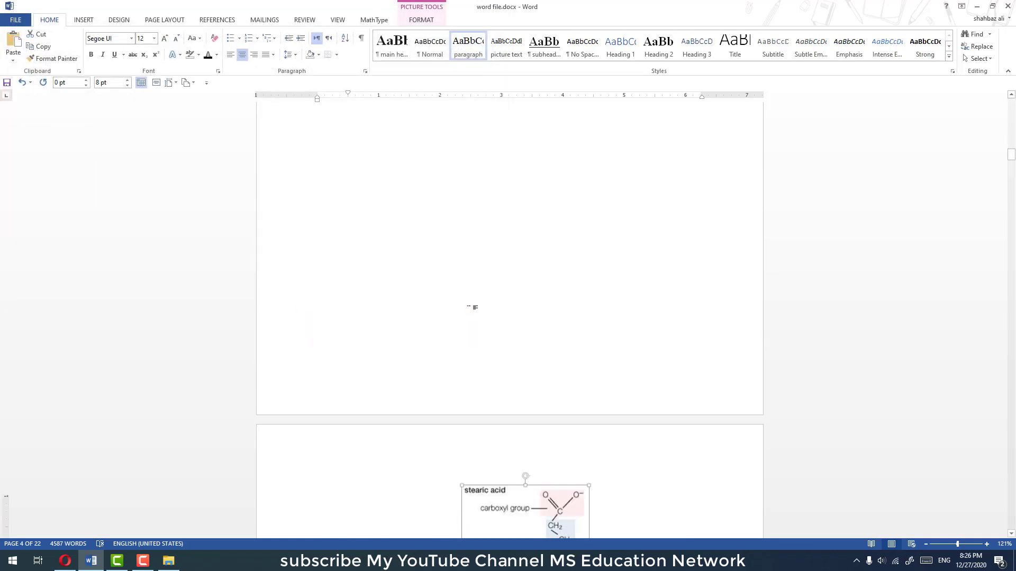
pyautogui.scroll(3, 468, 311)
pyautogui.scroll(5, 468, 311)
pyautogui.scroll(5, 468, 311)
pyautogui.scroll(2, 460, 310)
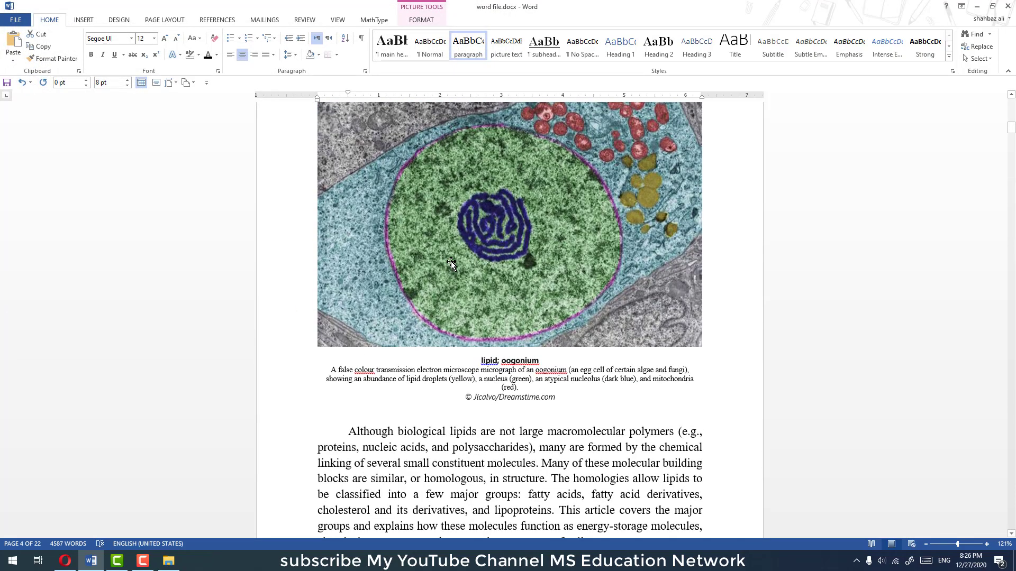
pyautogui.scroll(1, 456, 310)
pyautogui.click(455, 309)
pyautogui.rightClick(437, 272)
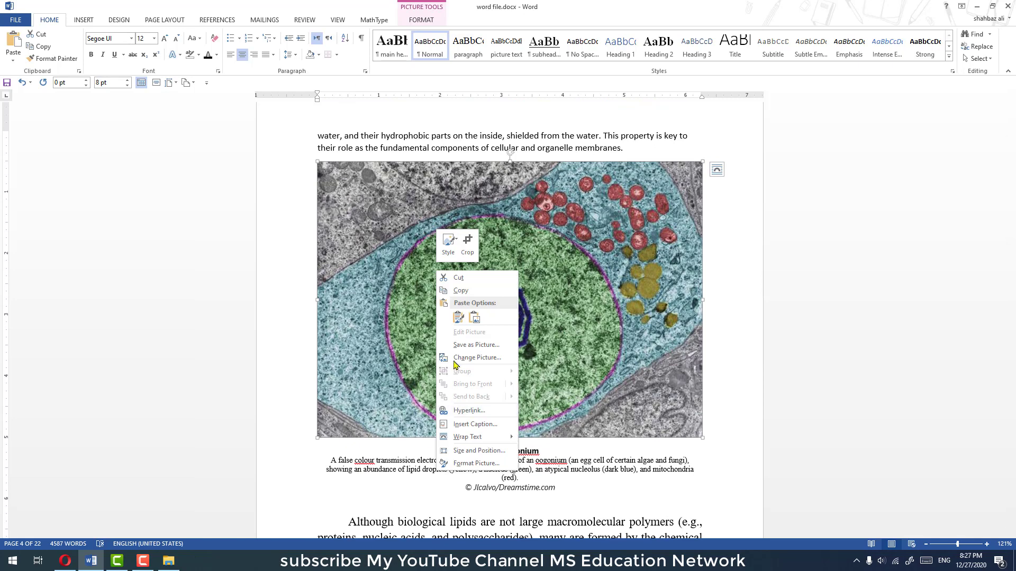
pyautogui.click(468, 345)
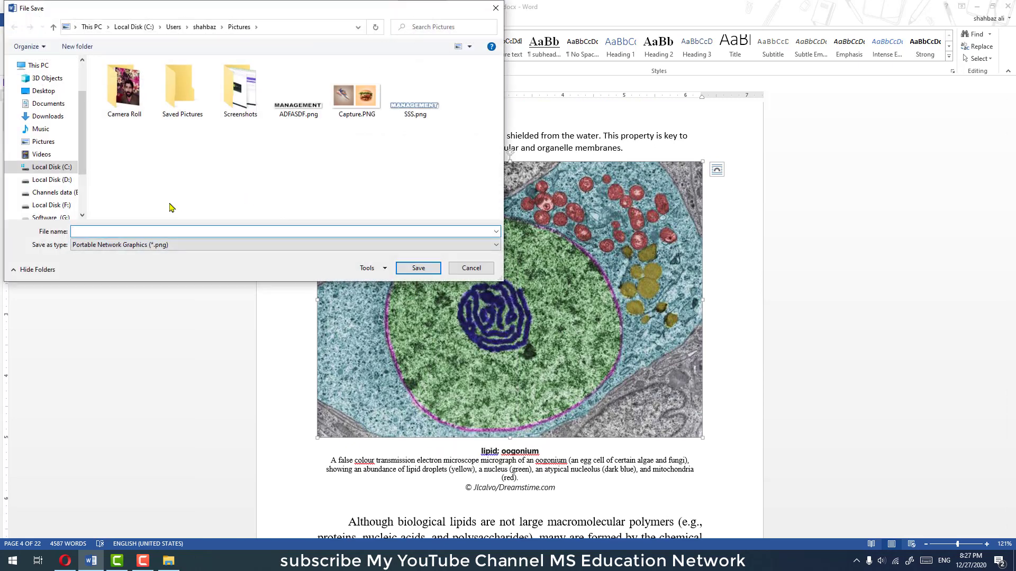
# Step: Save the micrograph as PNG image '1' in the web data folder on Local Disk (I:)
pyautogui.scroll(-3, 58, 158)
pyautogui.click(56, 192)
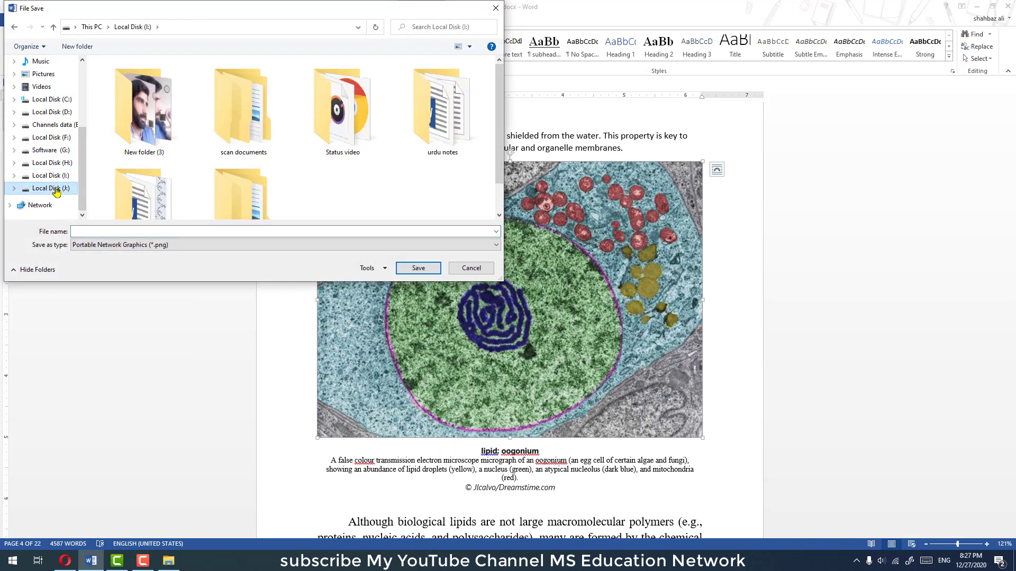
pyautogui.click(57, 188)
pyautogui.click(50, 176)
pyautogui.click(140, 137)
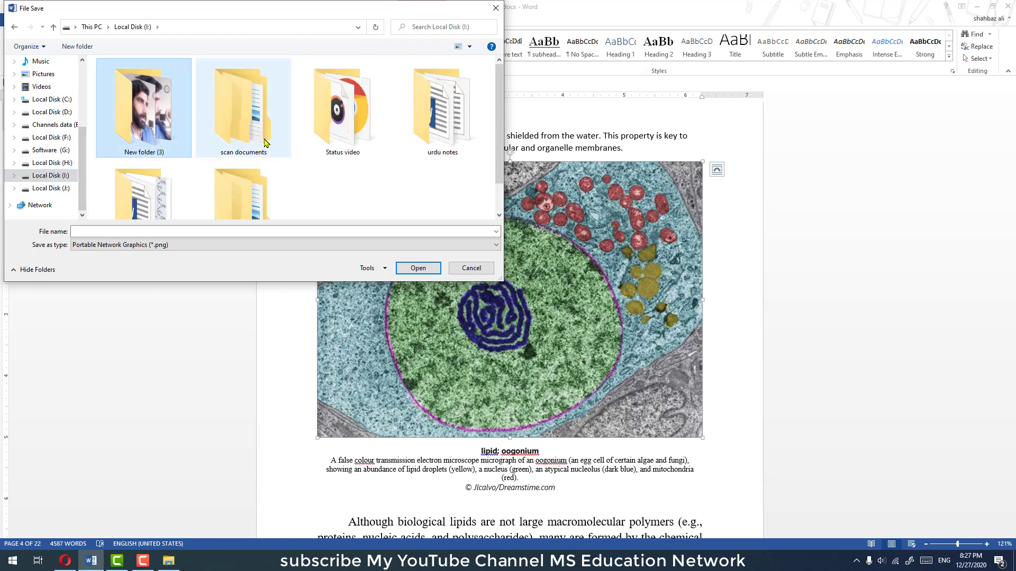
pyautogui.scroll(-1, 341, 148)
pyautogui.doubleClick(139, 190)
pyautogui.click(162, 231)
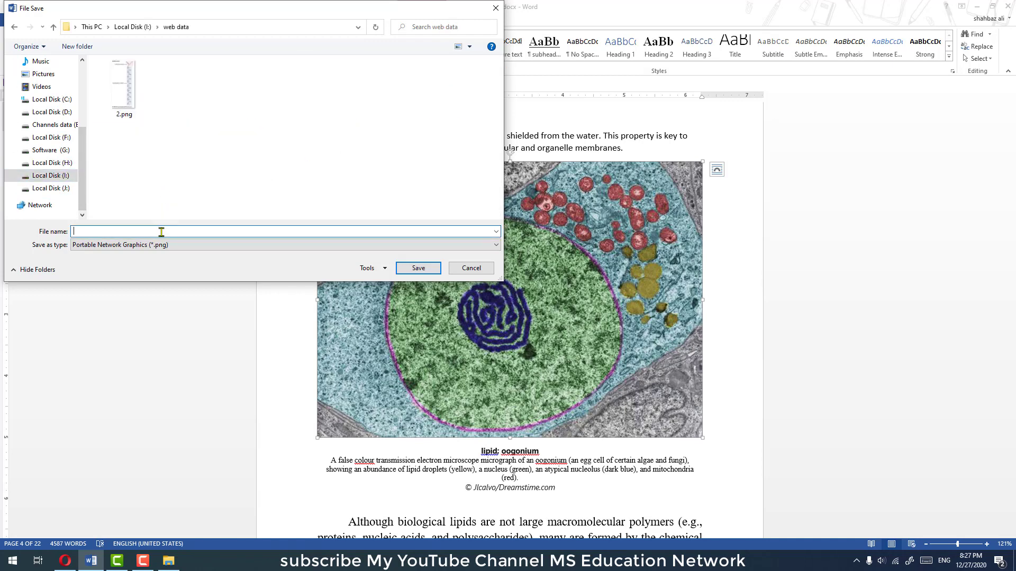
pyautogui.write('1')
pyautogui.click(418, 268)
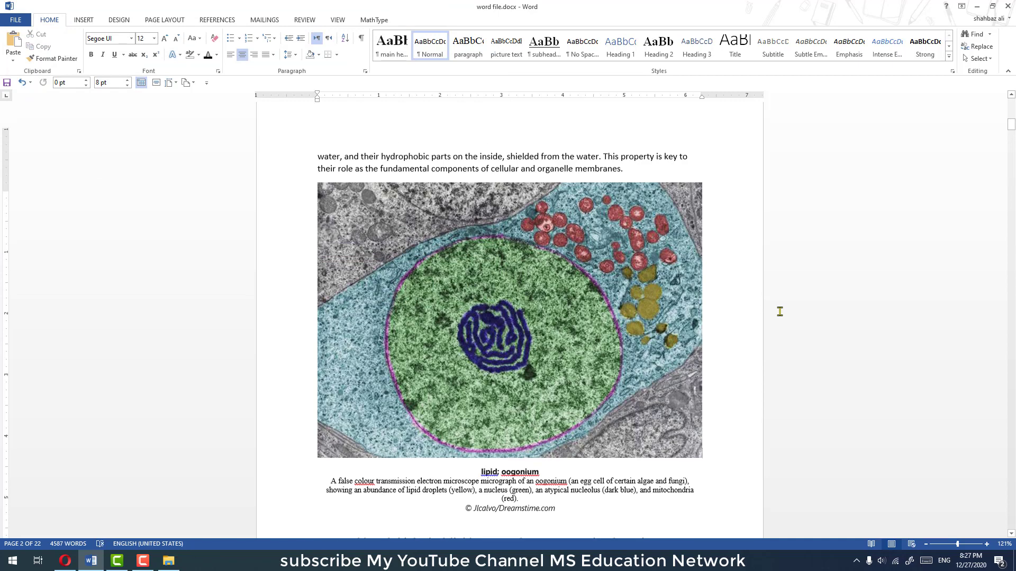
pyautogui.scroll(3, 780, 312)
pyautogui.scroll(1, 780, 311)
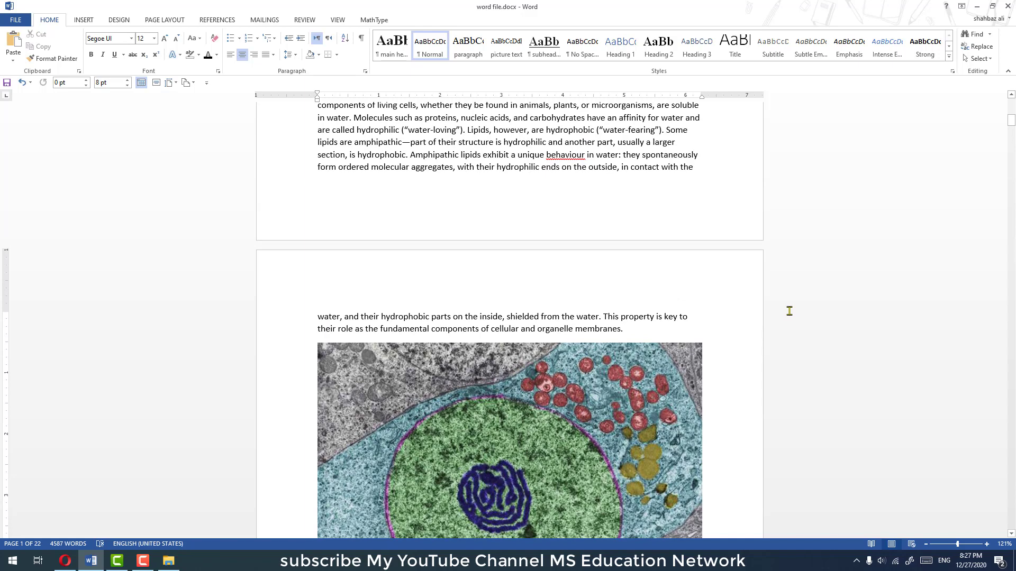
pyautogui.scroll(-2, 789, 311)
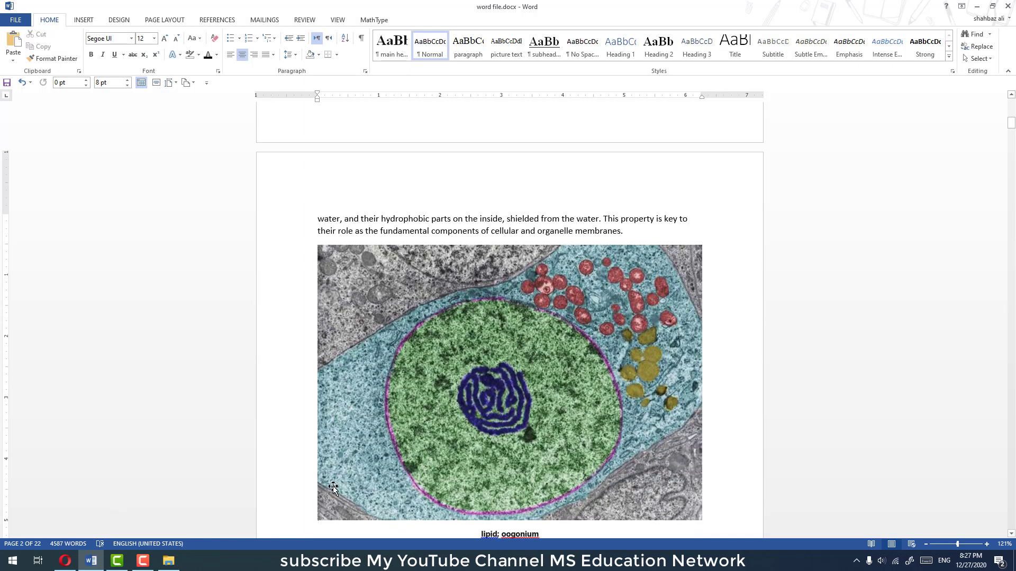
pyautogui.click(305, 433)
pyautogui.click(316, 457)
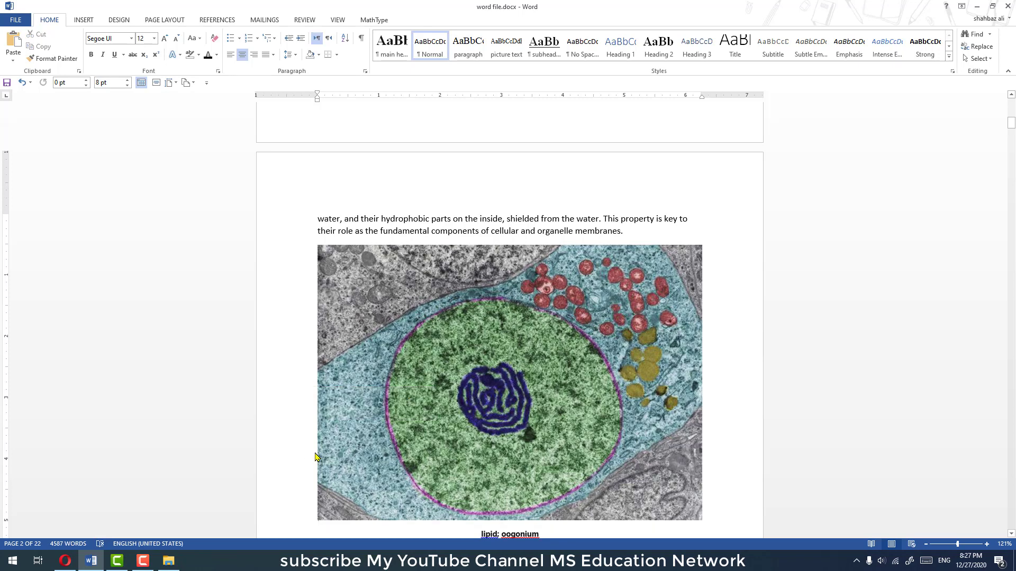